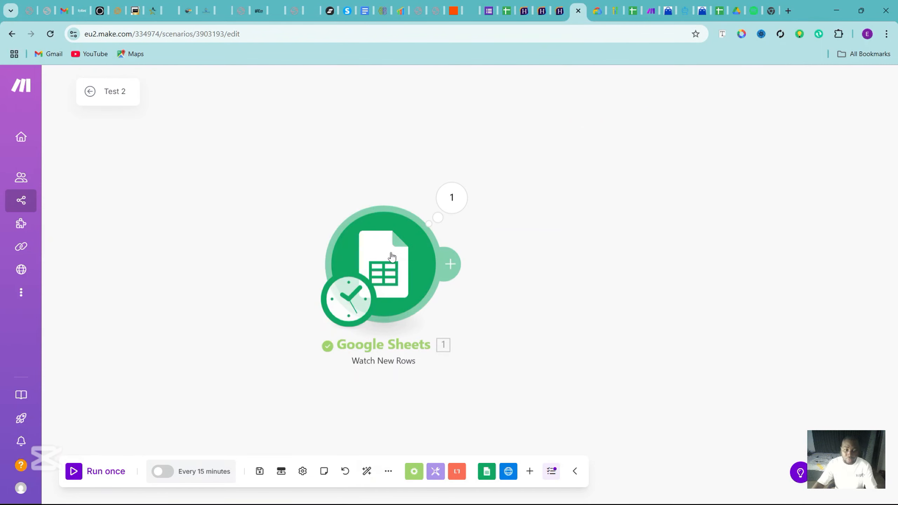
# Step: Review Test form 2's questions and responses, then open its linked responses spreadsheet
pyautogui.click(489, 10)
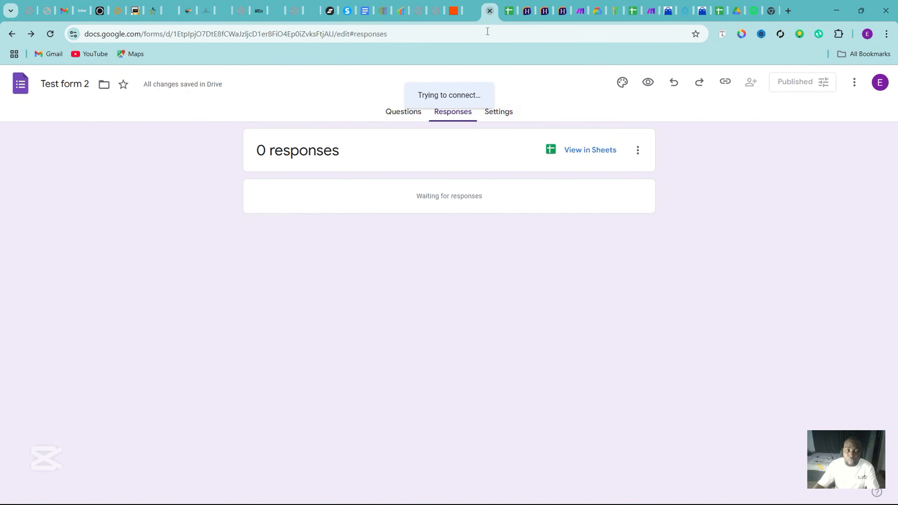
pyautogui.click(414, 118)
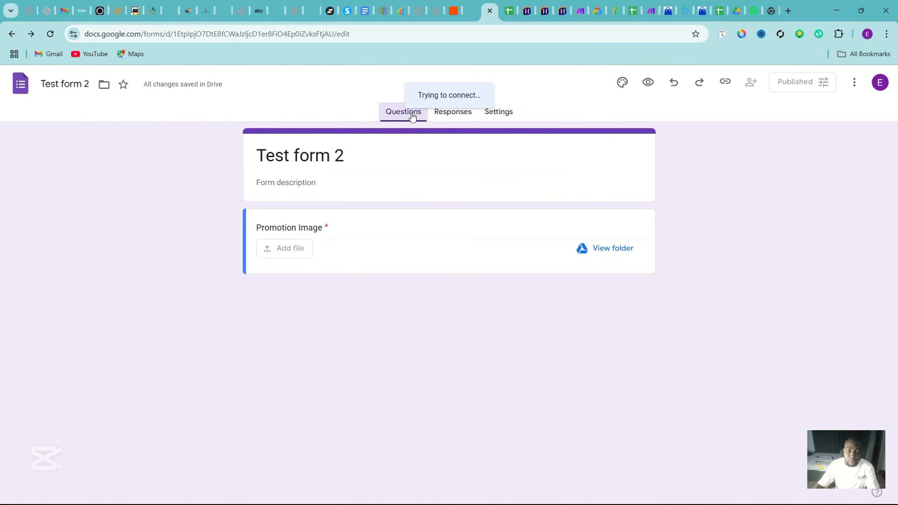
pyautogui.click(300, 157)
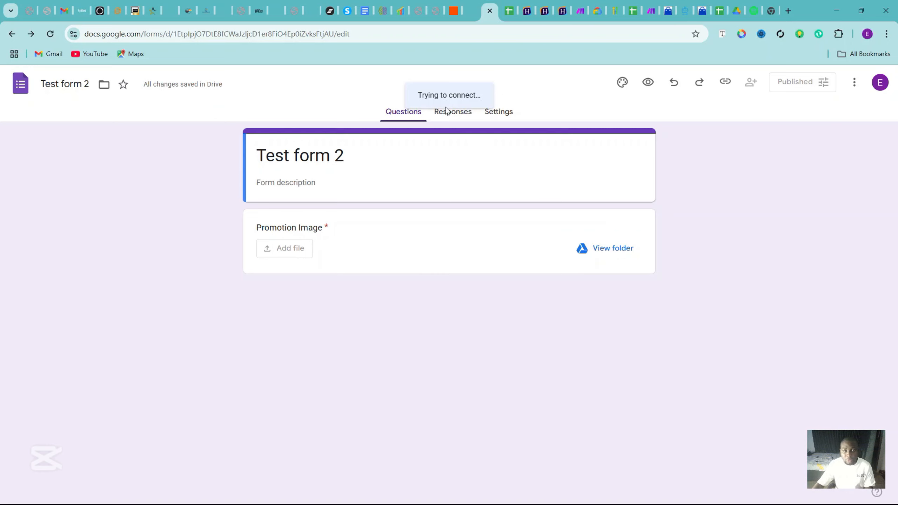
pyautogui.click(455, 117)
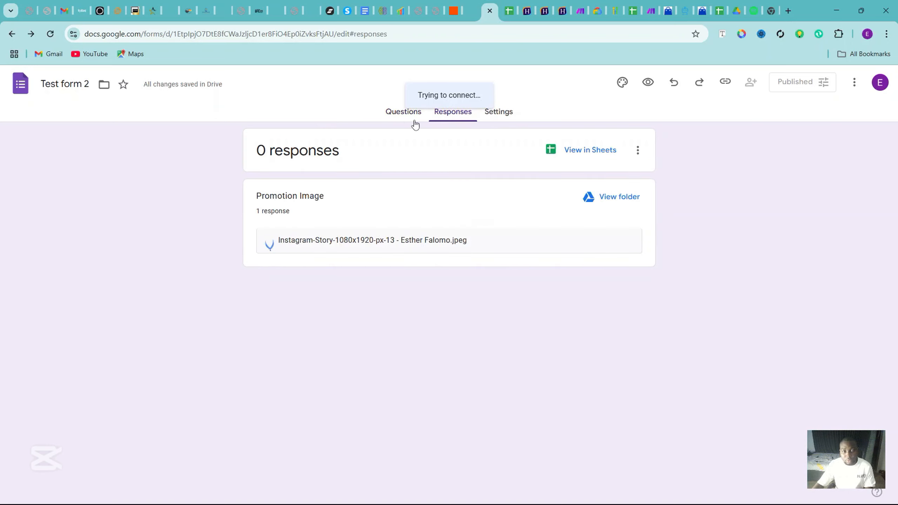
pyautogui.click(404, 121)
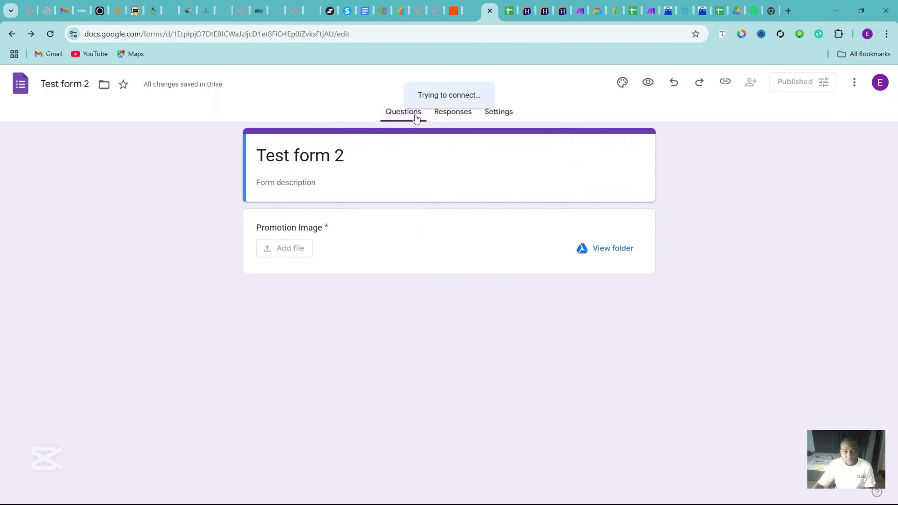
pyautogui.click(449, 117)
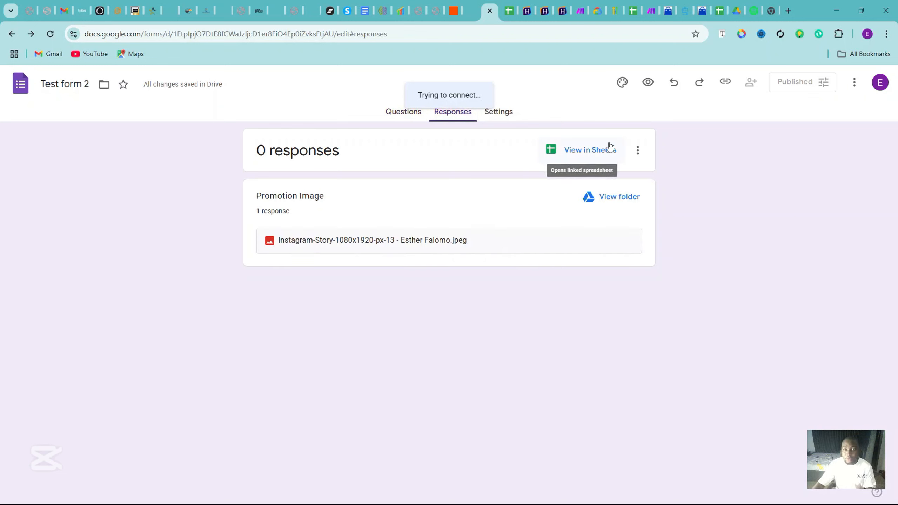
pyautogui.click(638, 150)
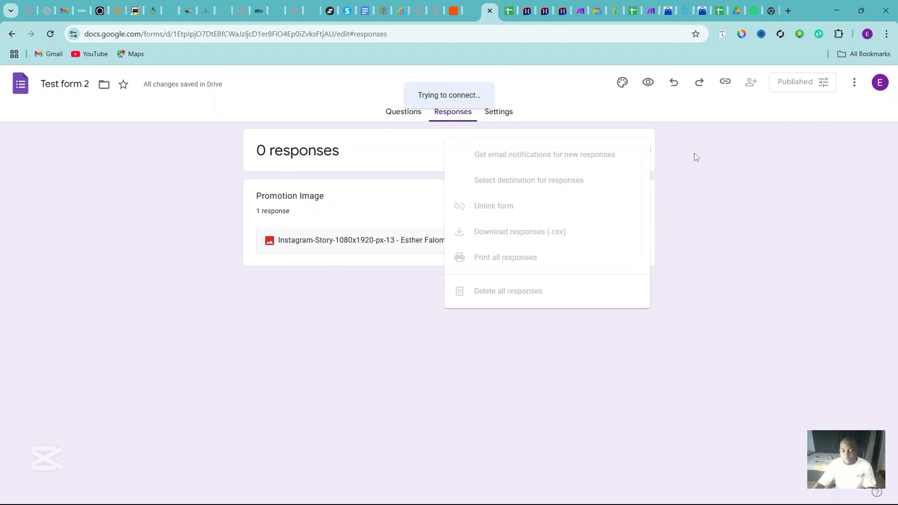
pyautogui.click(508, 9)
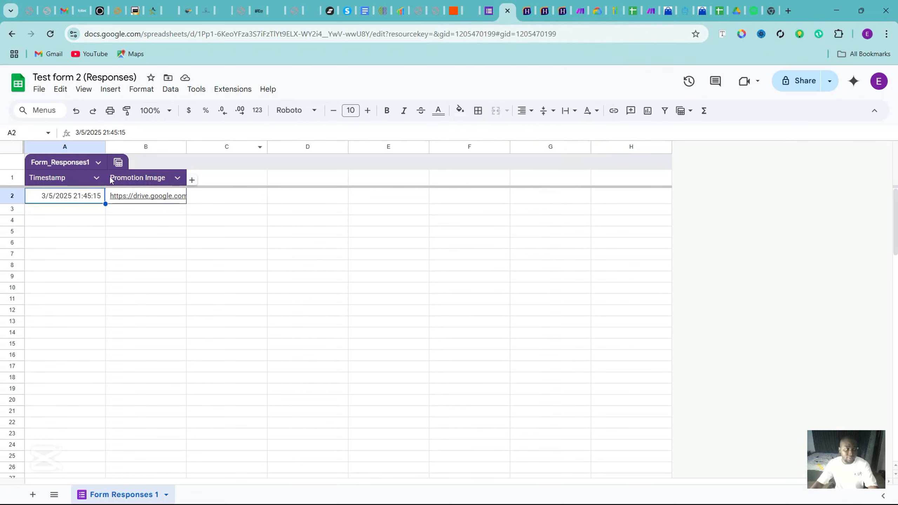
# Step: Return from the Test form 2 responses to the 'Test 2' Make scenario
pyautogui.moveTo(151, 197)
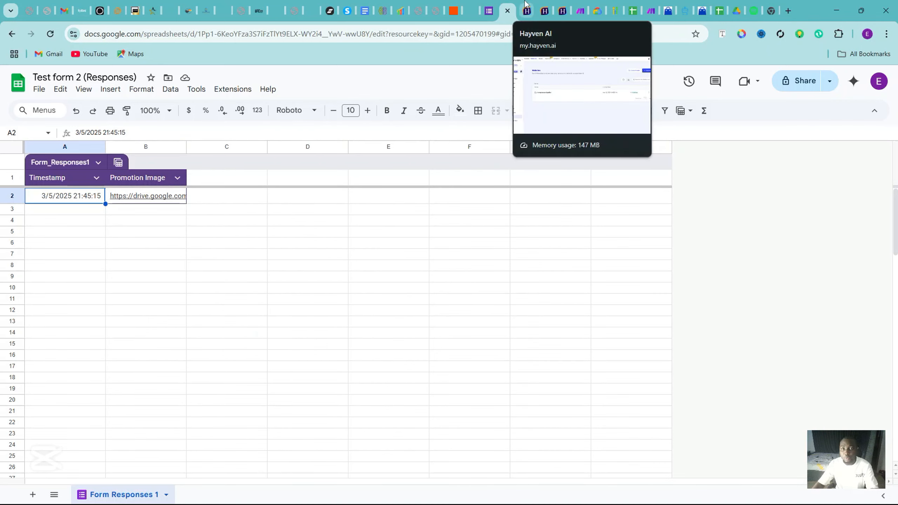
pyautogui.click(487, 7)
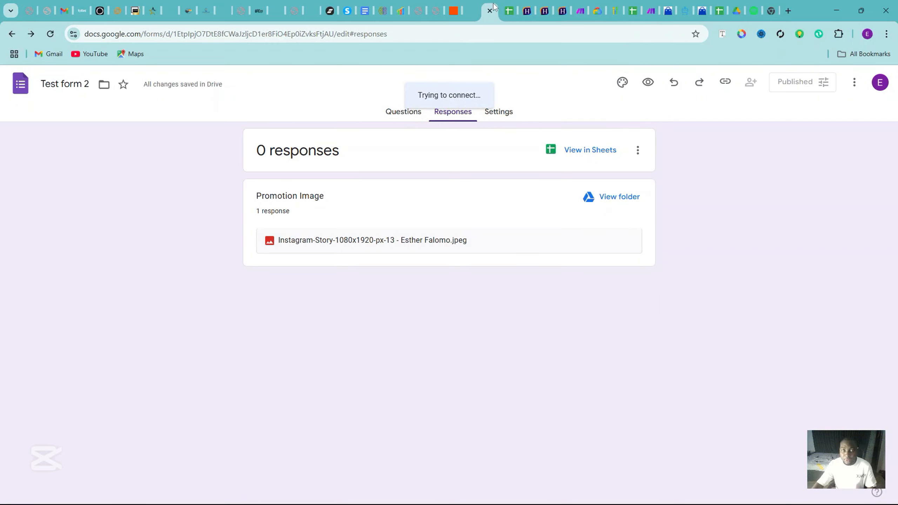
pyautogui.click(578, 5)
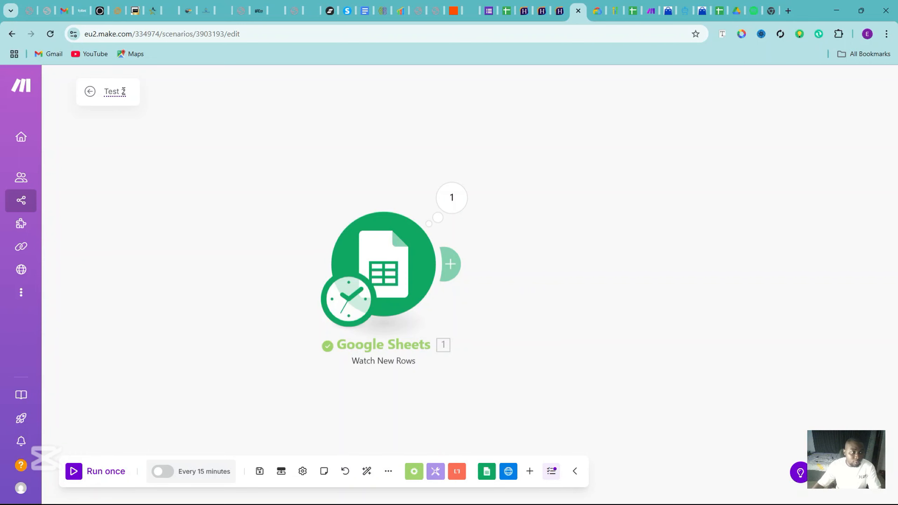
# Step: Open the Watch New Rows module, keeping the current Google connection and My Drive
pyautogui.click(382, 276)
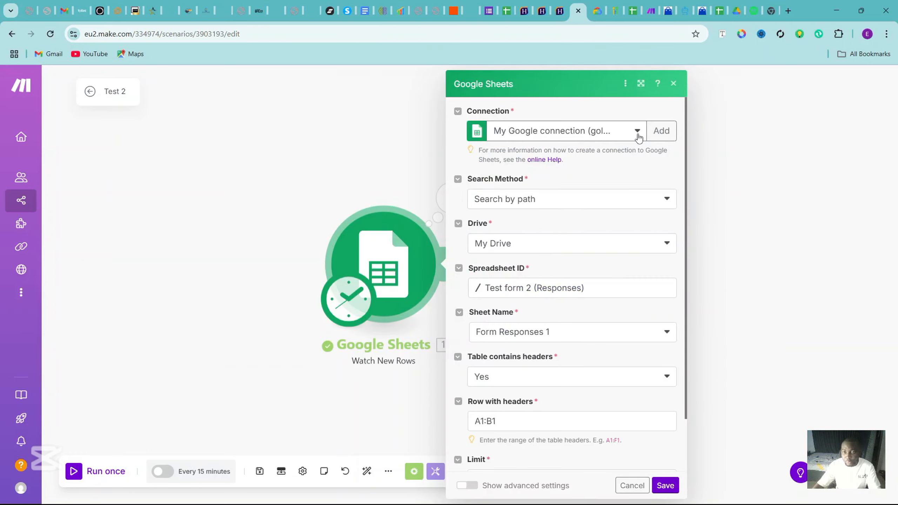
pyautogui.click(637, 132)
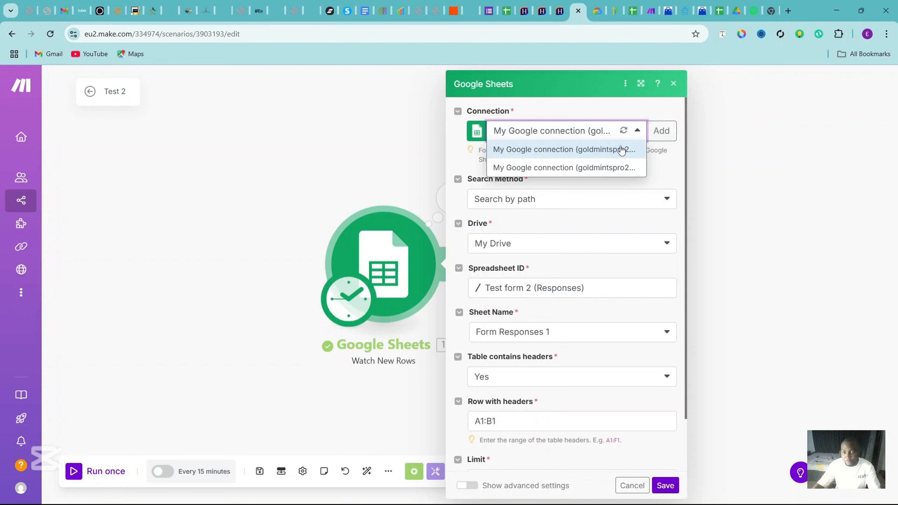
pyautogui.click(637, 131)
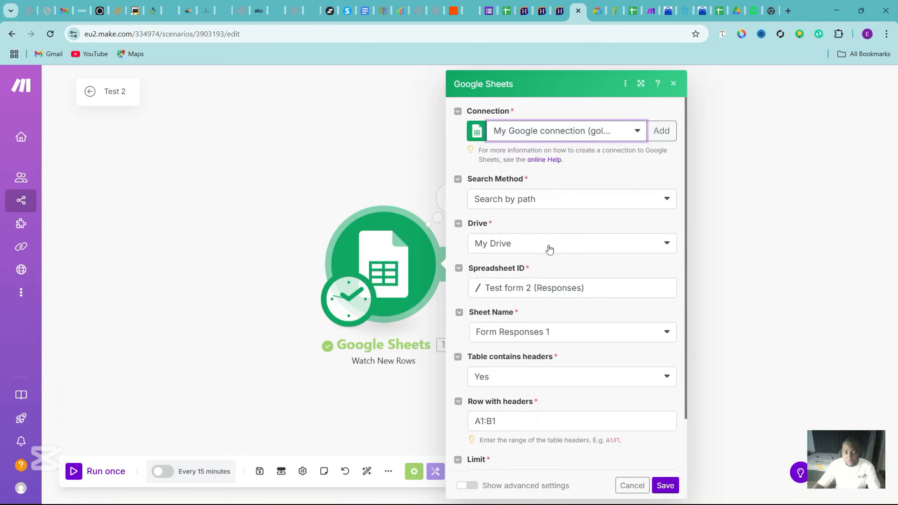
pyautogui.click(547, 243)
pyautogui.click(547, 243)
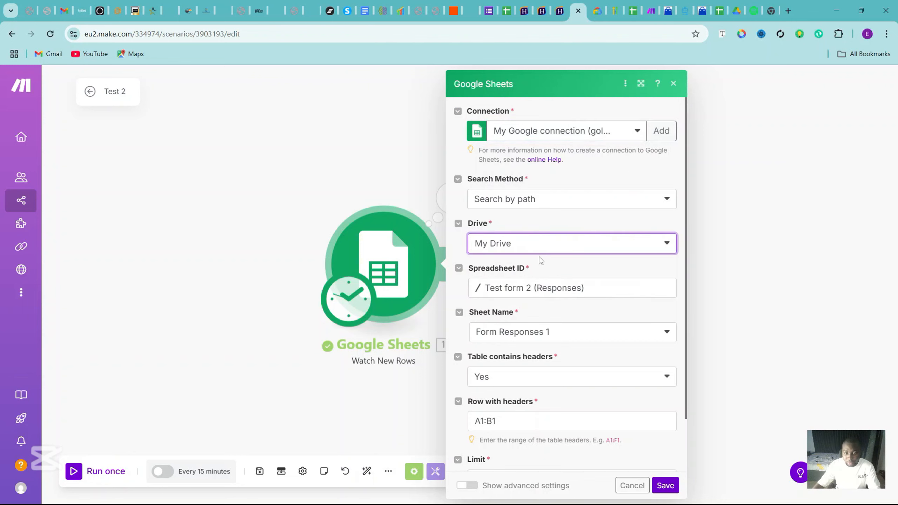
pyautogui.click(559, 244)
pyautogui.click(589, 216)
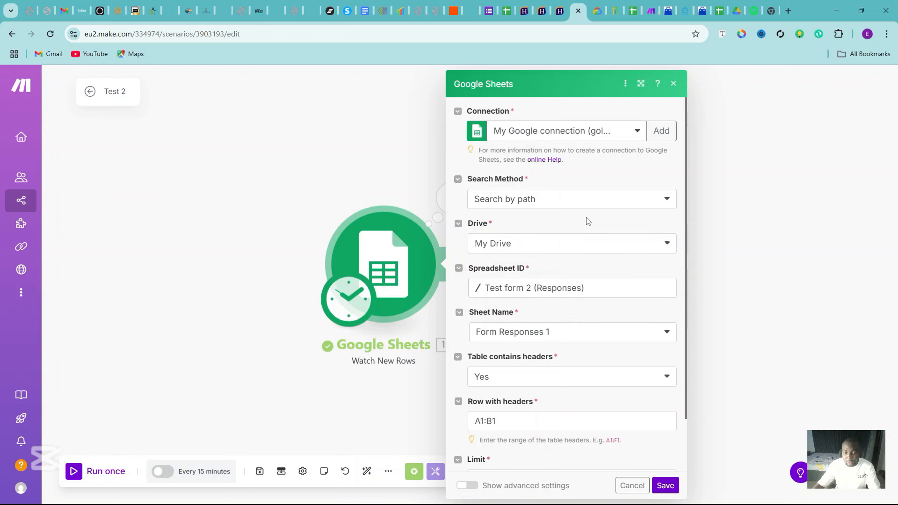
# Step: Choose spreadsheet Test form 2 (Responses), sheet Form Responses 1, and save the trigger
pyautogui.click(557, 290)
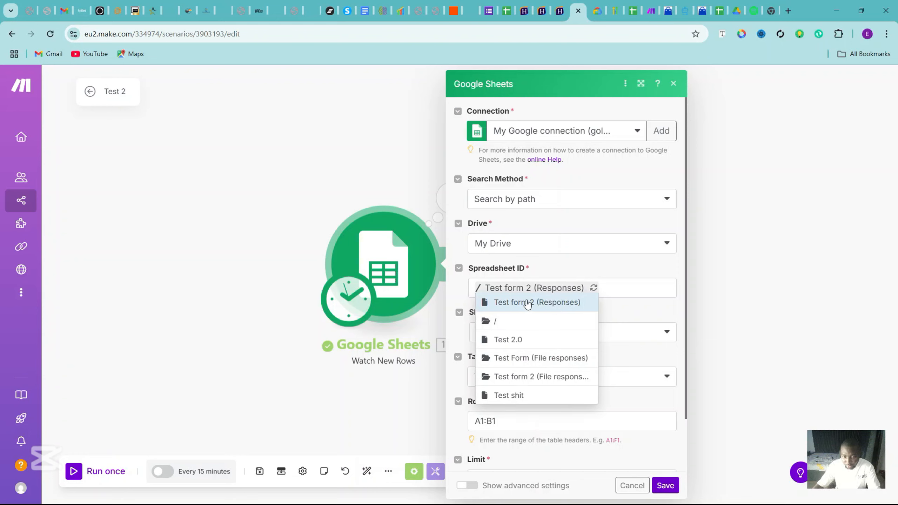
pyautogui.click(560, 304)
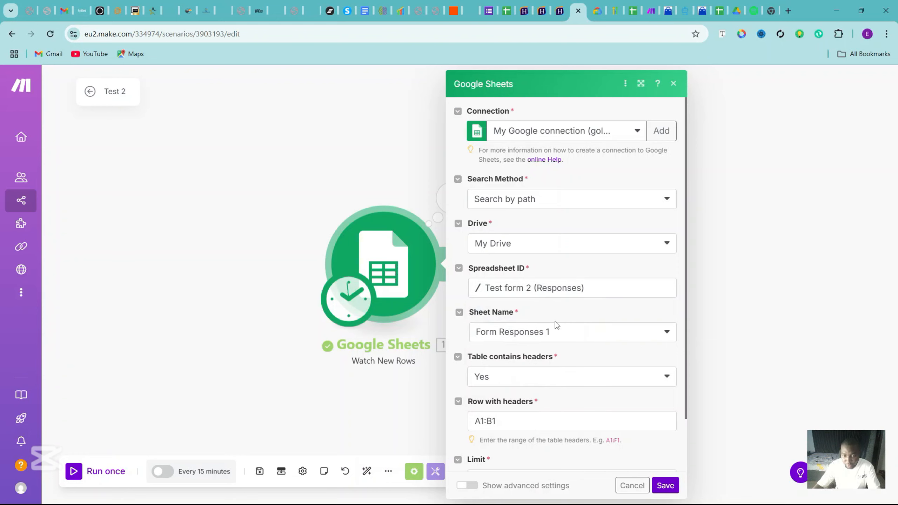
pyautogui.click(572, 334)
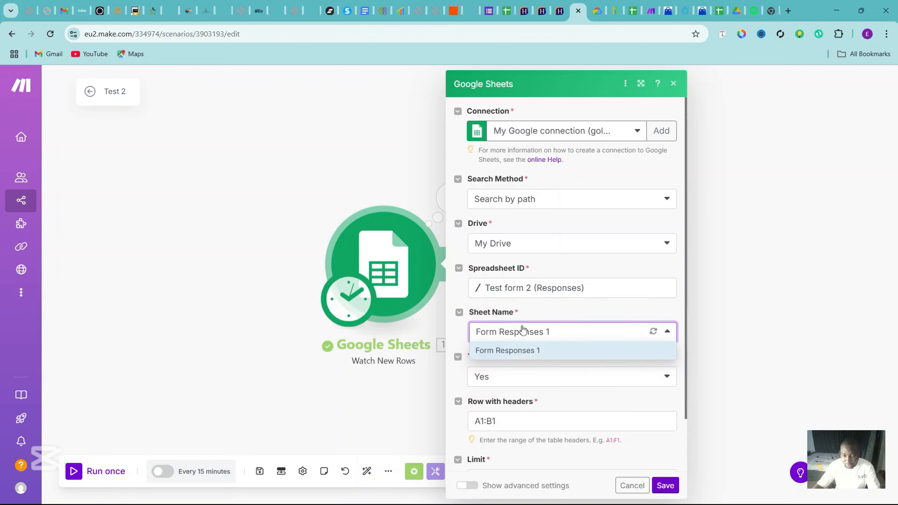
pyautogui.click(584, 312)
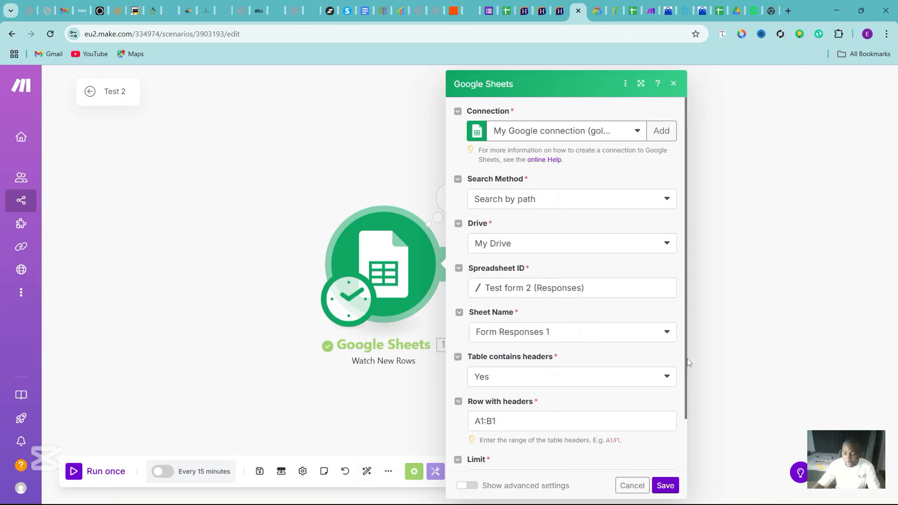
pyautogui.scroll(-2, 601, 354)
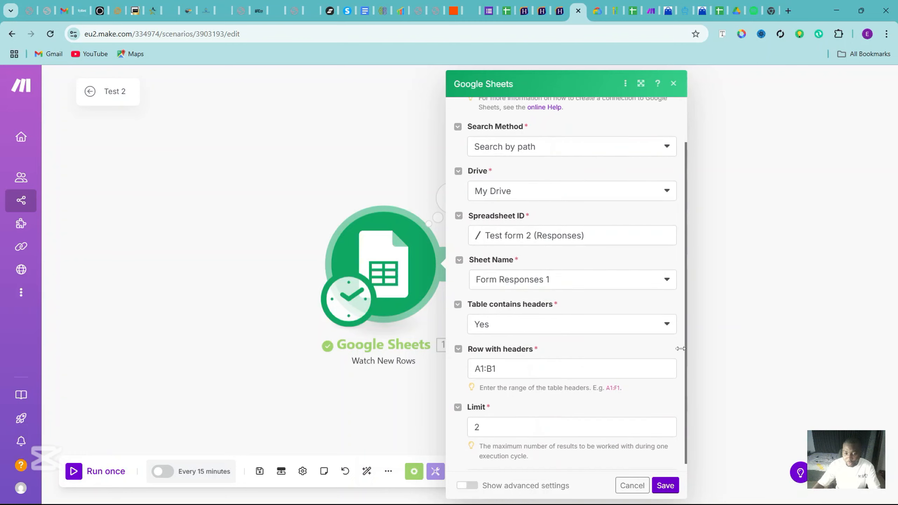
pyautogui.click(508, 7)
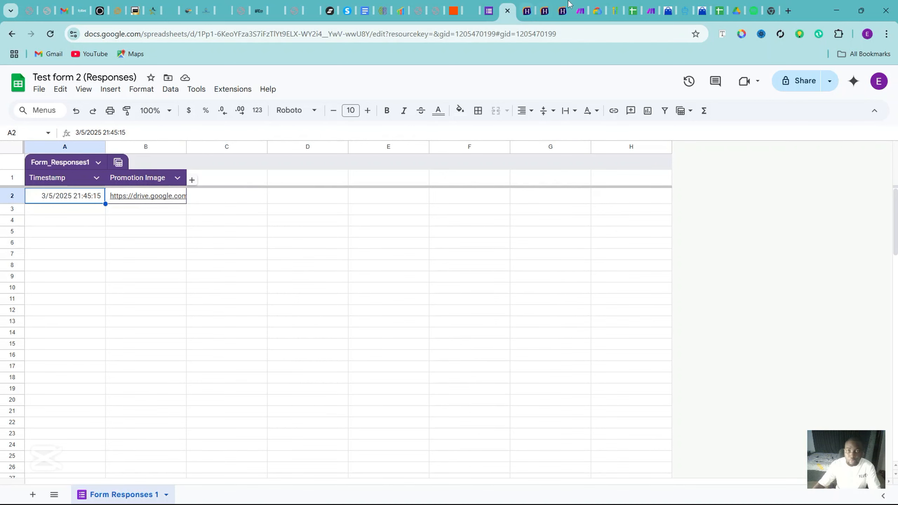
pyautogui.click(579, 4)
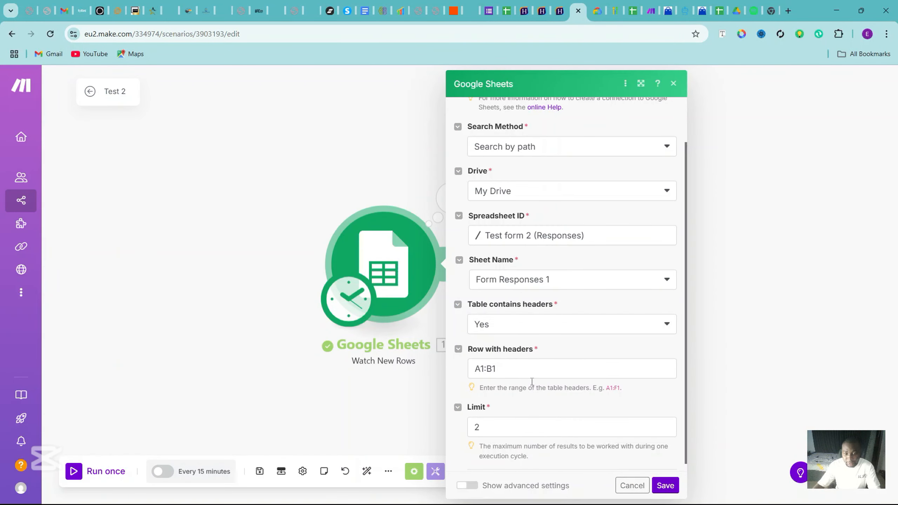
pyautogui.click(666, 485)
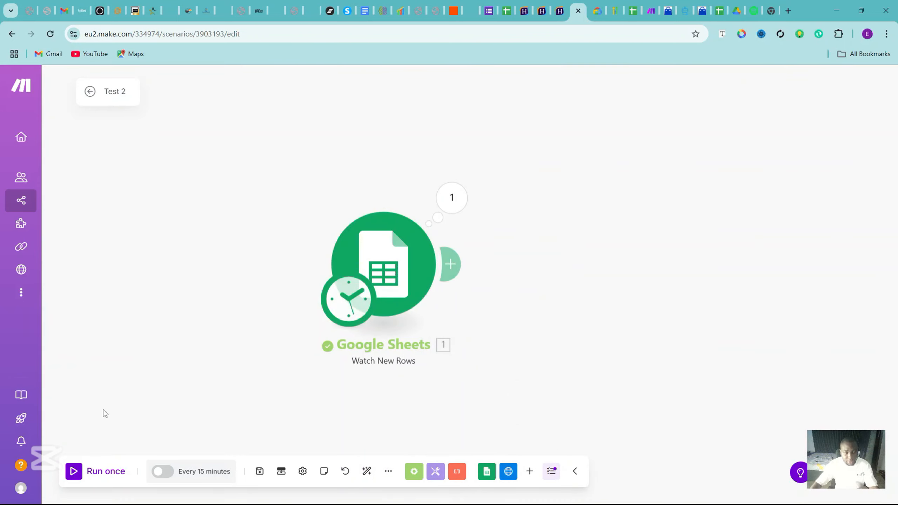
# Step: Run the scenario once and inspect bundle 1's Timestamp and Promotion Image file id
pyautogui.click(77, 476)
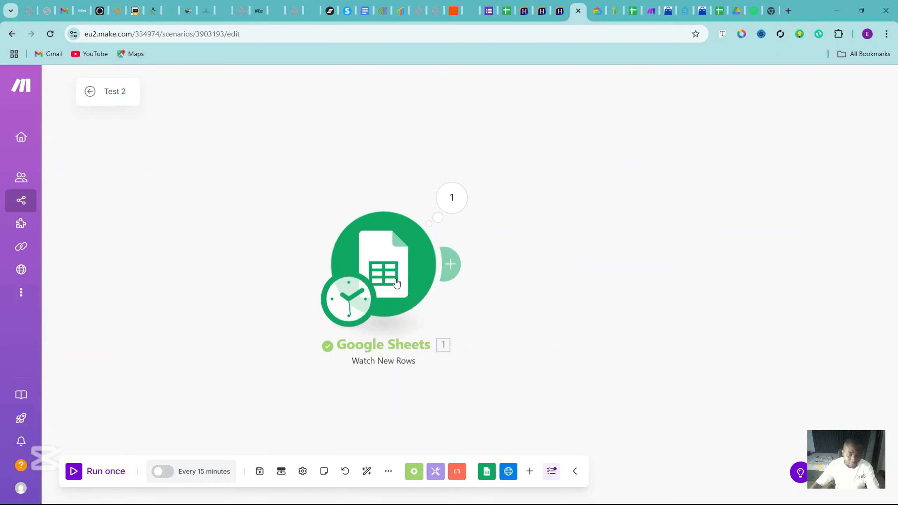
pyautogui.click(452, 197)
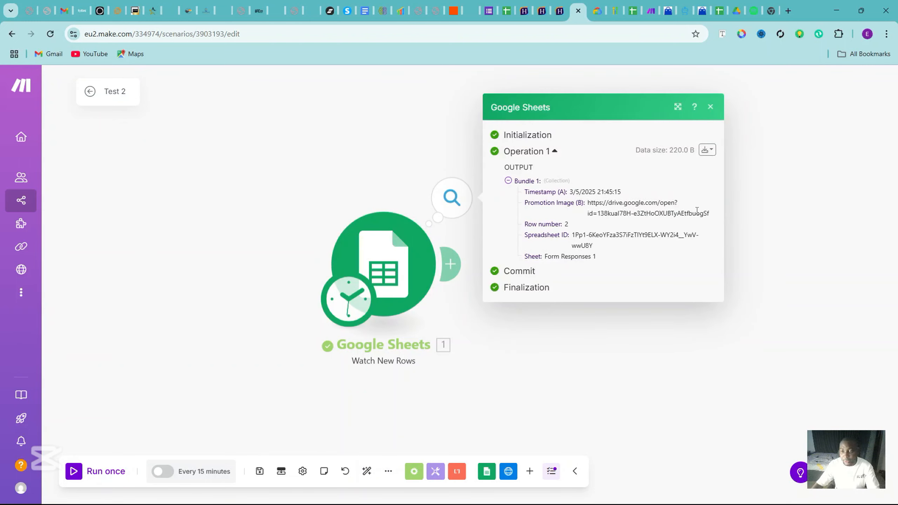
pyautogui.moveTo(577, 191); pyautogui.dragTo(587, 210)
pyautogui.click(619, 213)
pyautogui.click(710, 215)
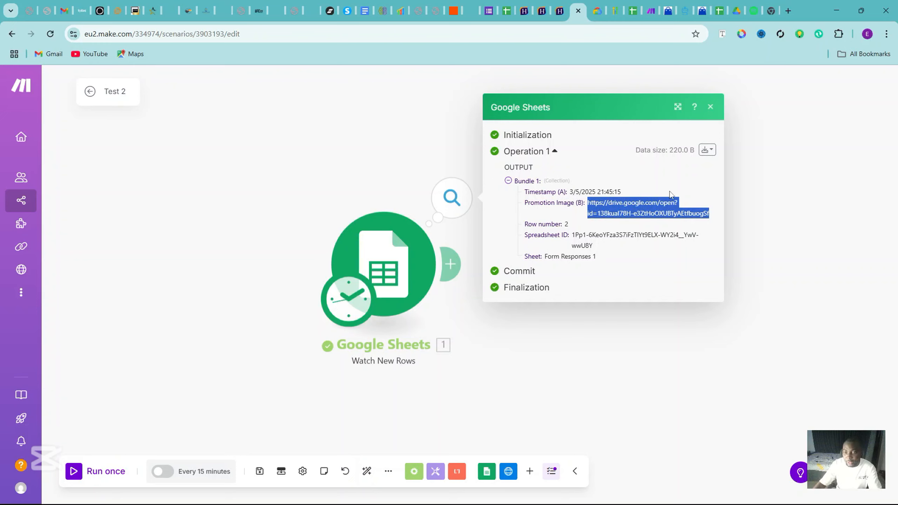
pyautogui.click(695, 203)
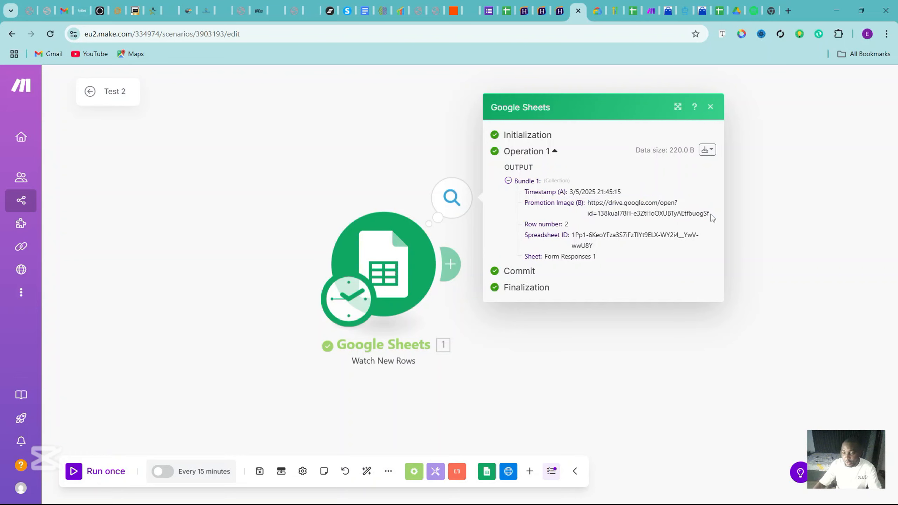
pyautogui.moveTo(710, 213); pyautogui.dragTo(597, 215)
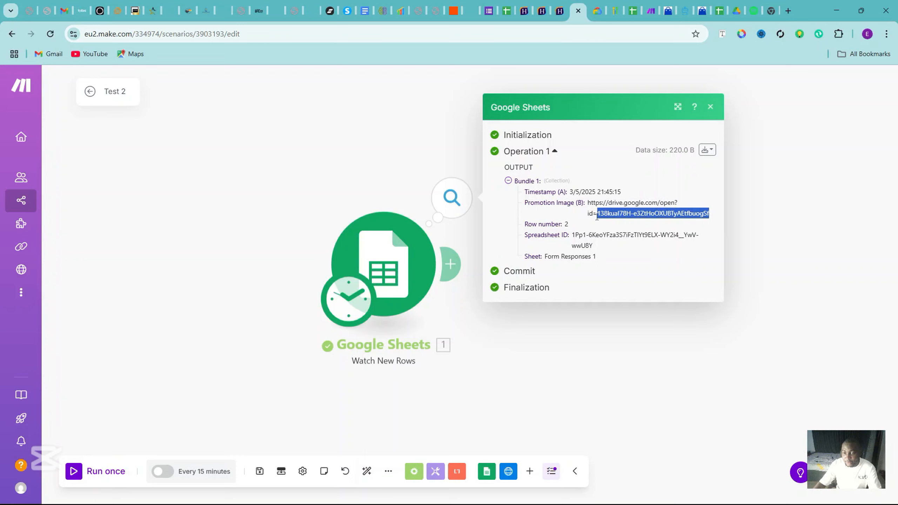
pyautogui.click(579, 226)
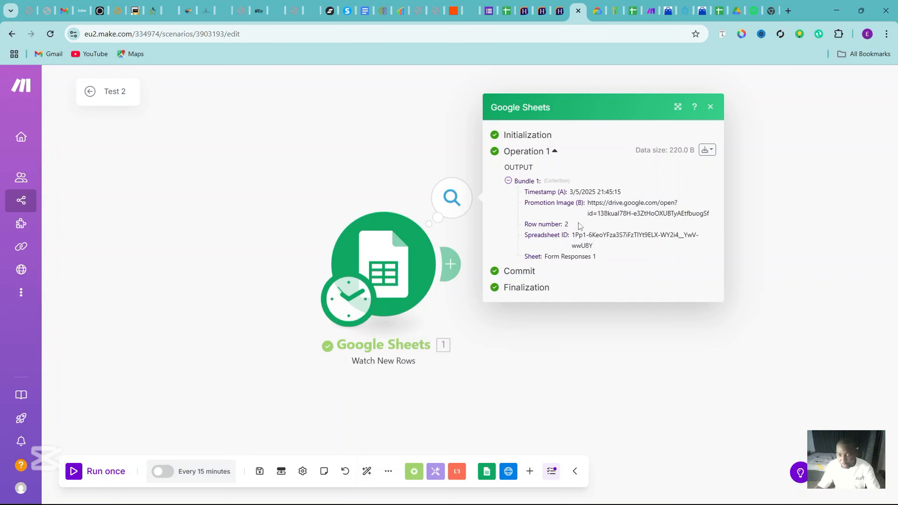
pyautogui.click(637, 365)
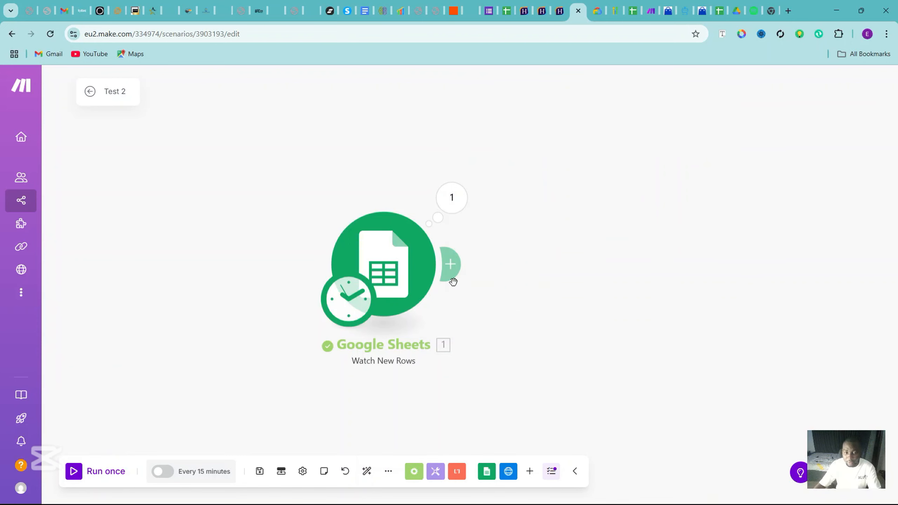
# Step: Add a Text parser Match pattern module after the Google Sheets trigger
pyautogui.click(455, 271)
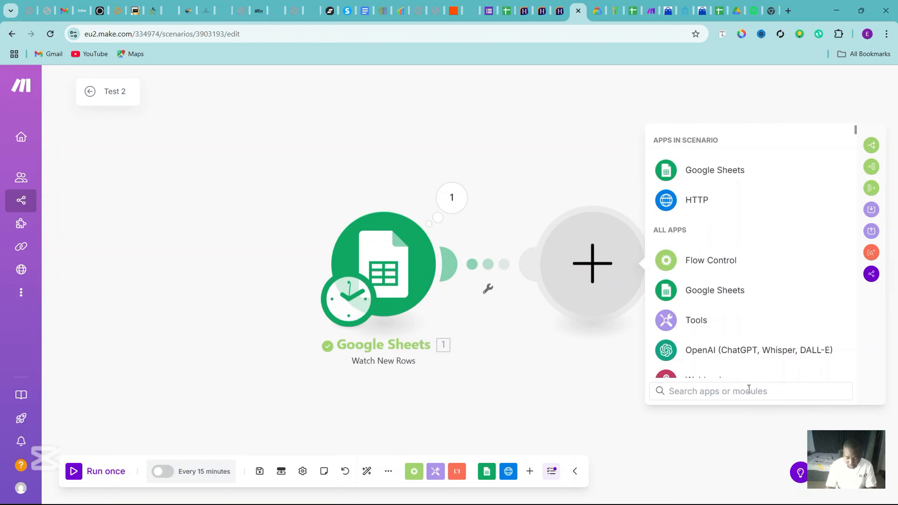
pyautogui.write('text')
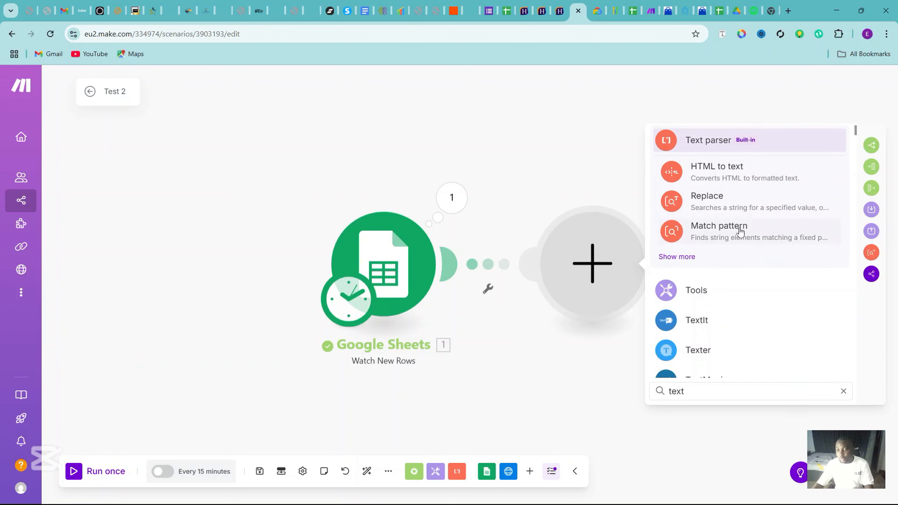
pyautogui.click(749, 146)
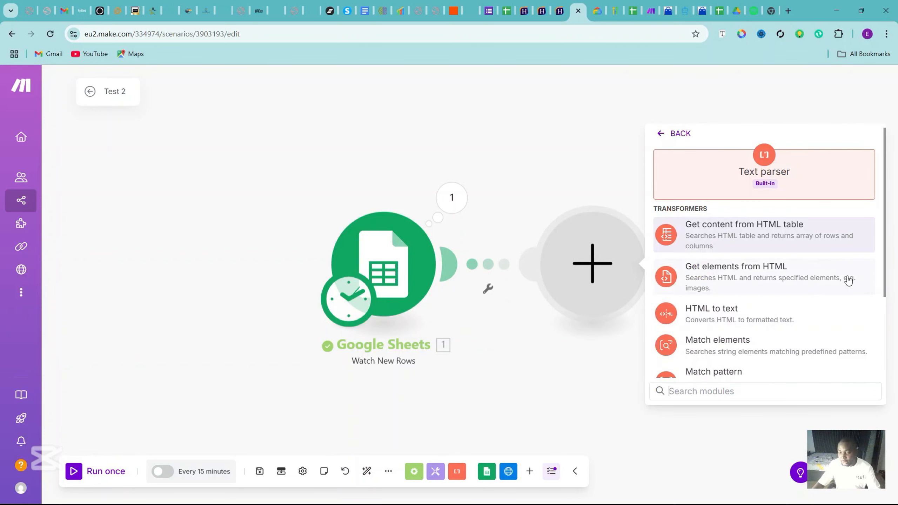
pyautogui.scroll(-2, 885, 263)
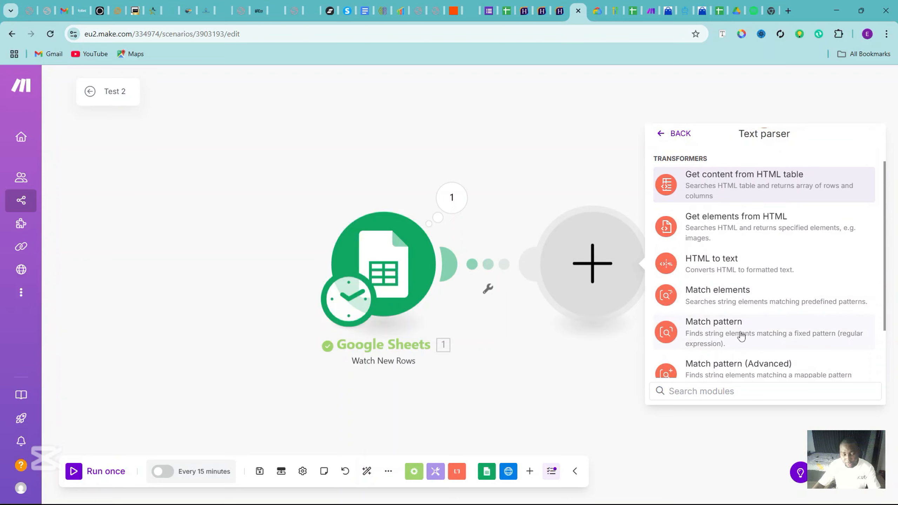
pyautogui.click(713, 335)
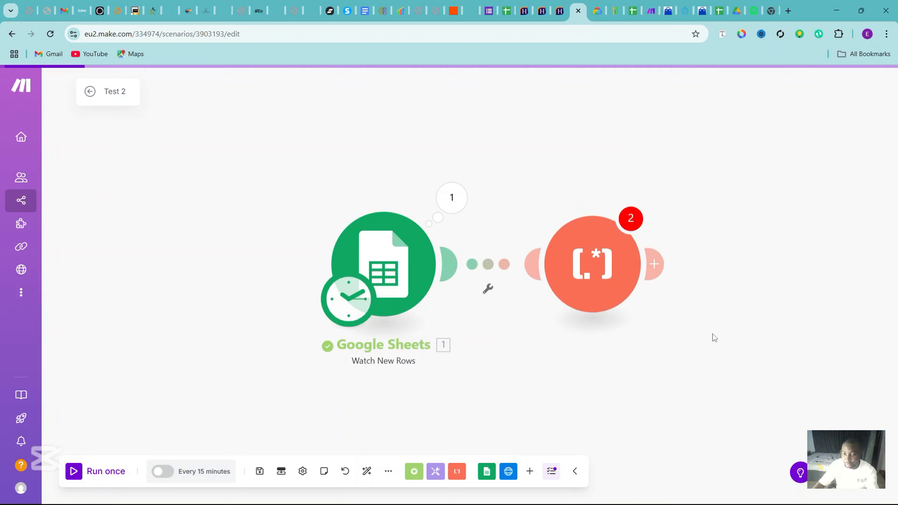
# Step: Re-check the file id inside the Promotion Image URL in the Google Sheets output
pyautogui.click(451, 197)
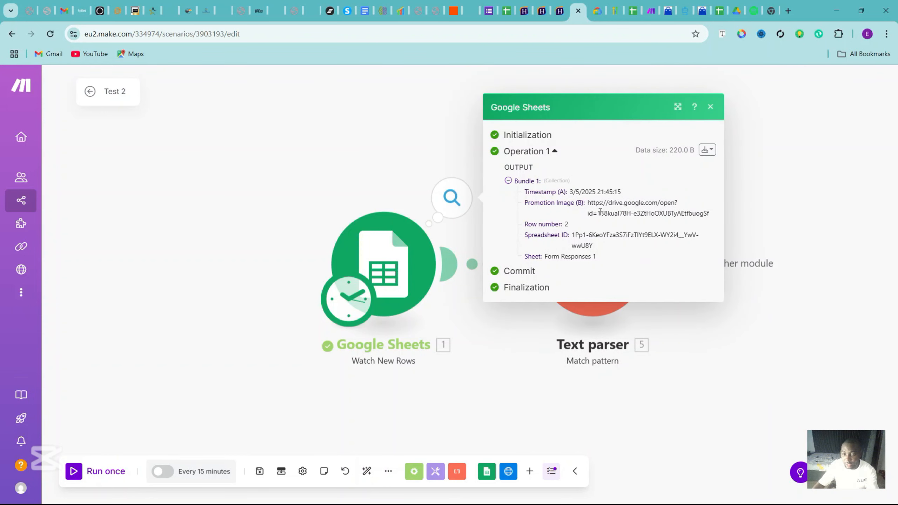
pyautogui.moveTo(593, 214); pyautogui.dragTo(588, 214)
pyautogui.click(600, 214)
pyautogui.doubleClick(614, 213)
pyautogui.click(794, 200)
# Step: Set the Match pattern to id=([^&]+) on Promotion Image (B) and confirm with OK
pyautogui.click(593, 264)
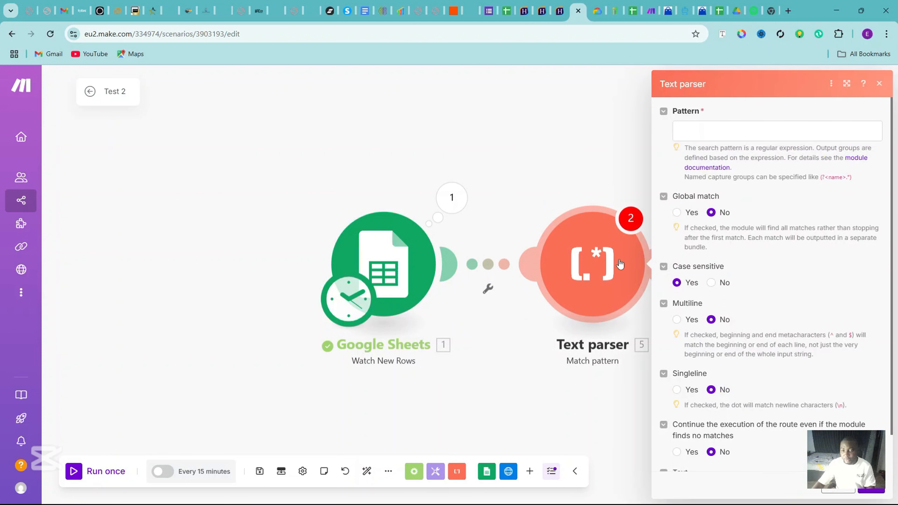
pyautogui.click(794, 134)
pyautogui.write('id=([^&]+)')
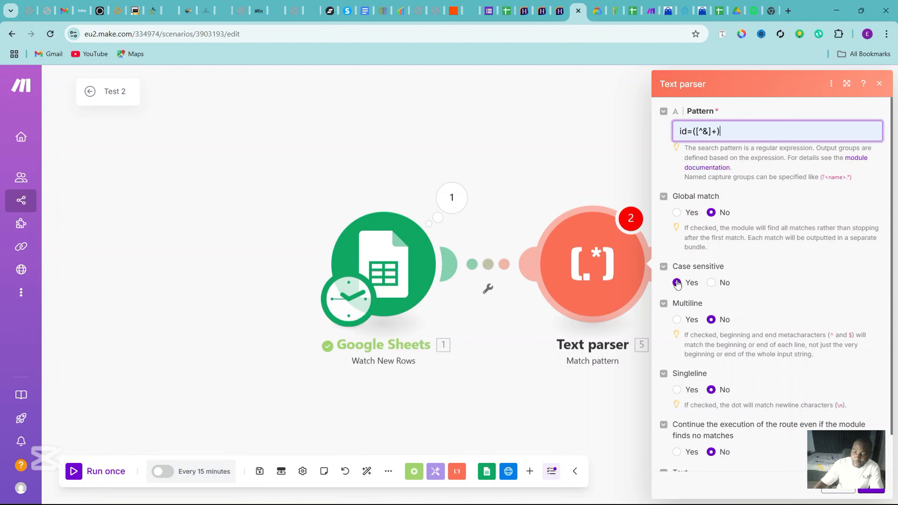
pyautogui.scroll(-1, 892, 367)
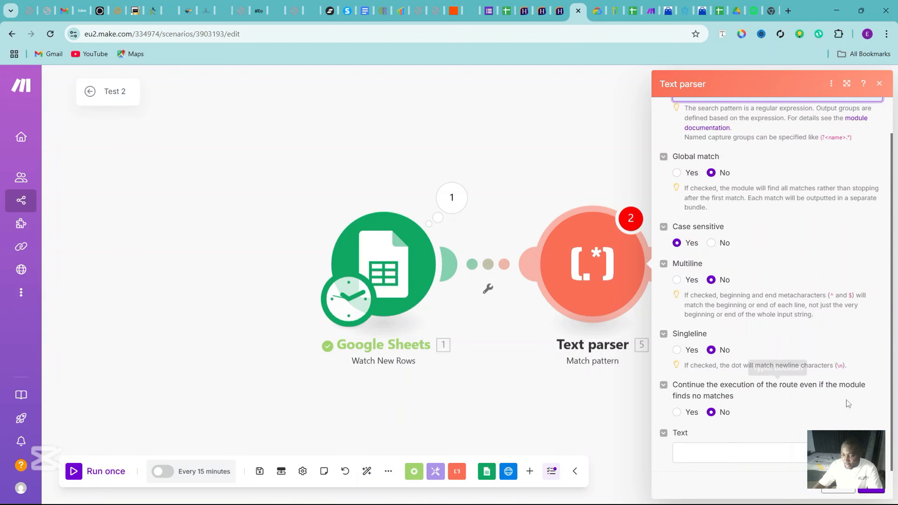
pyautogui.click(733, 455)
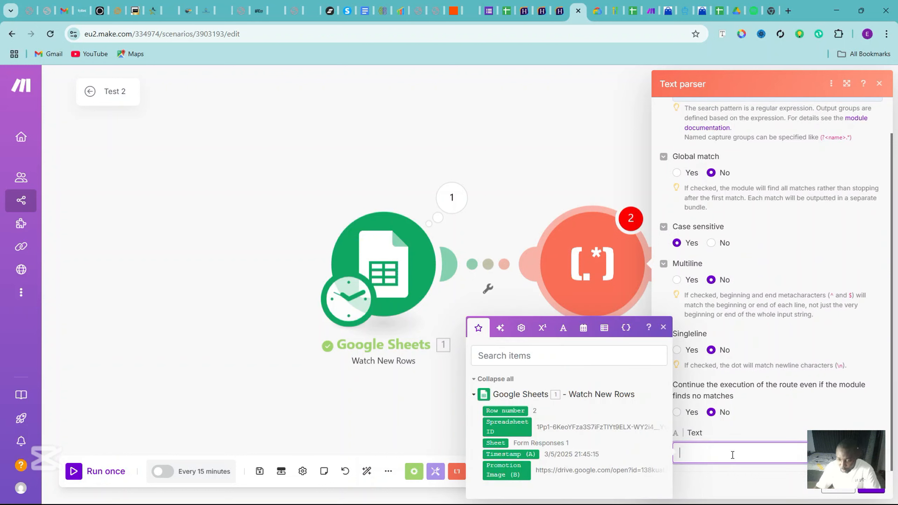
pyautogui.click(510, 471)
pyautogui.click(753, 436)
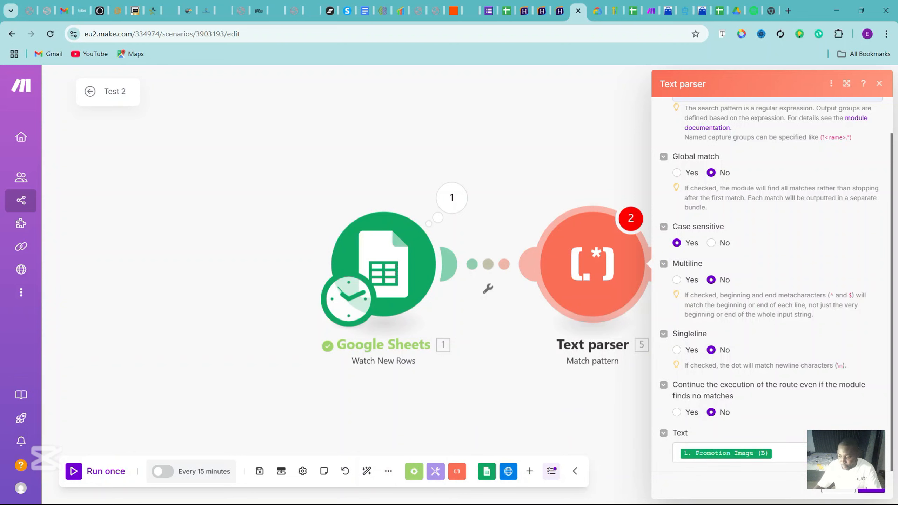
pyautogui.click(866, 489)
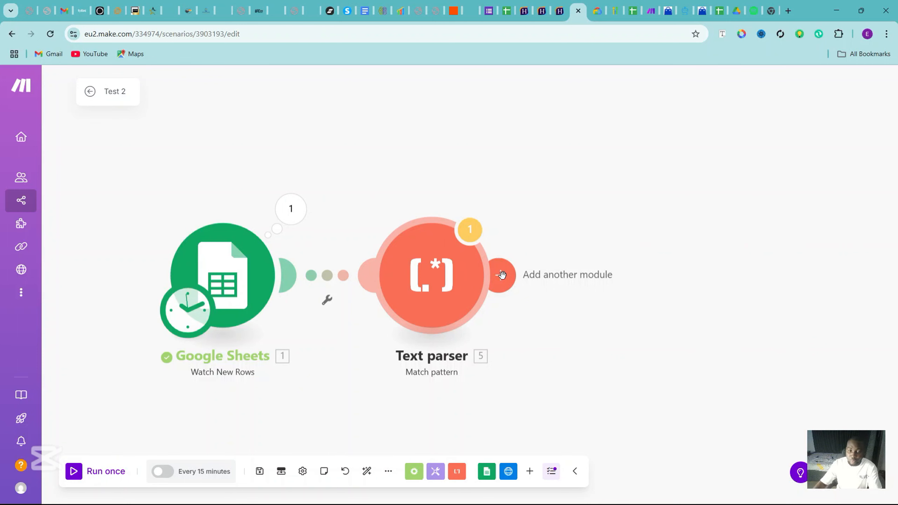
# Step: Start a new module after the Text parser and pick the HTTP app
pyautogui.click(502, 275)
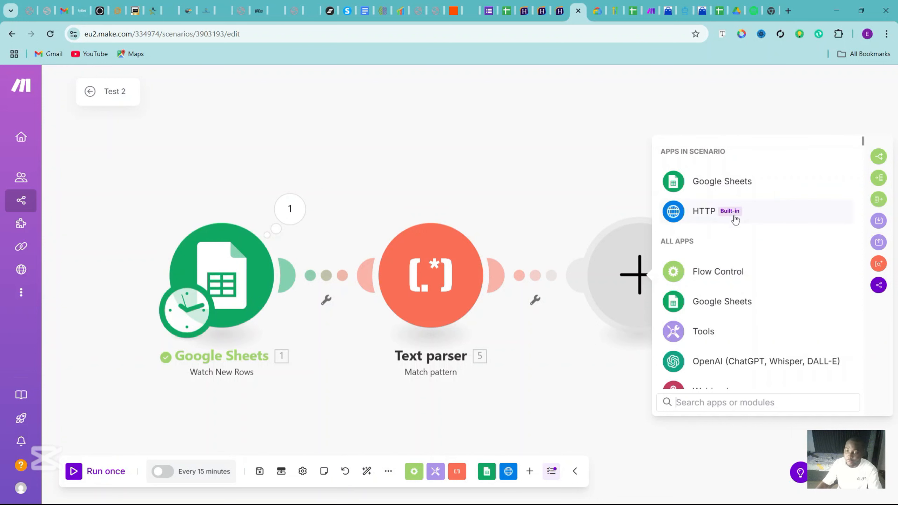
pyautogui.moveTo(734, 217)
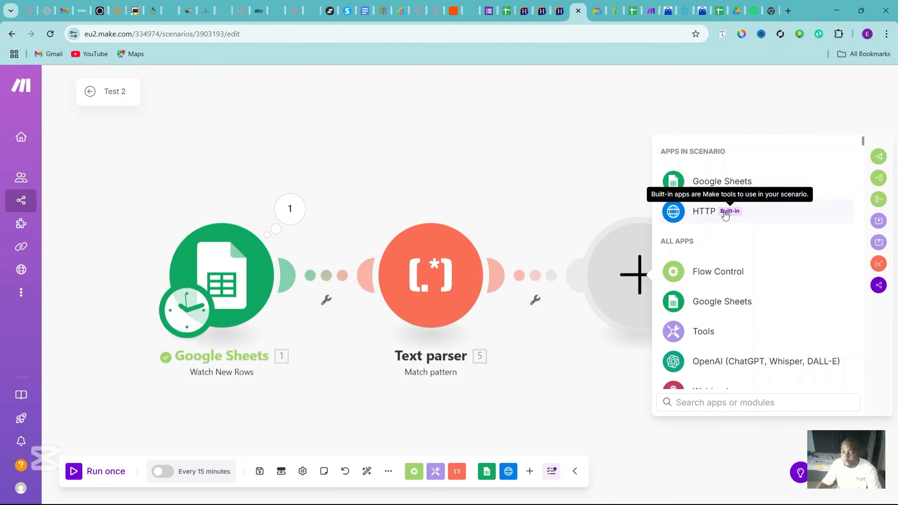
pyautogui.click(725, 215)
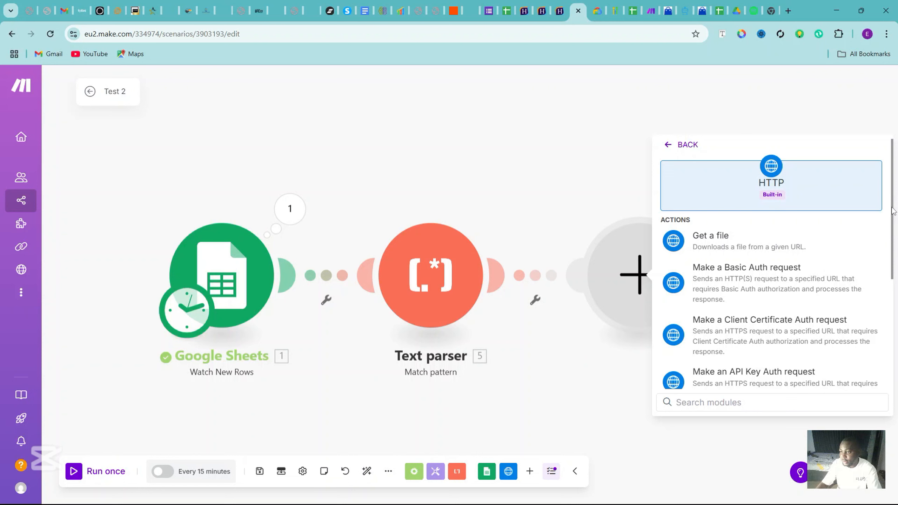
# Step: Choose HTTP Make an OAuth 2.0 request and begin adding a new connection
pyautogui.moveTo(894, 211); pyautogui.dragTo(894, 324)
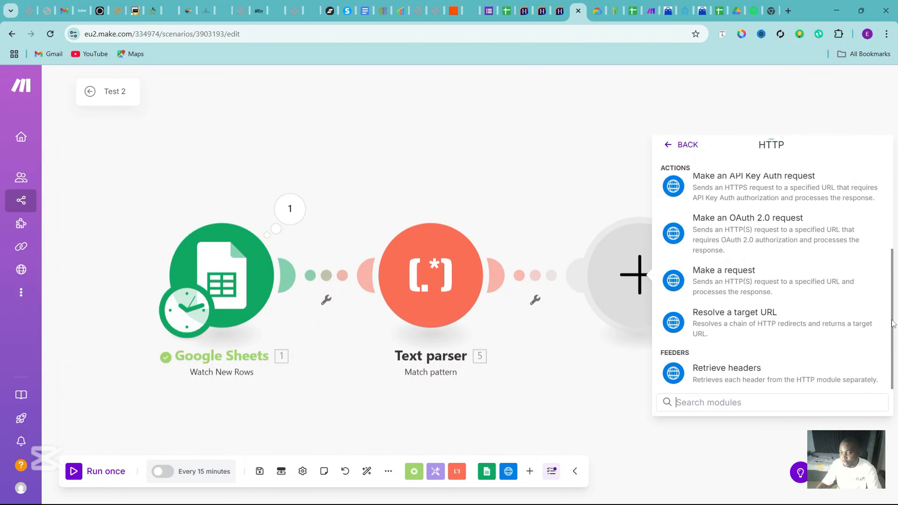
pyautogui.click(761, 236)
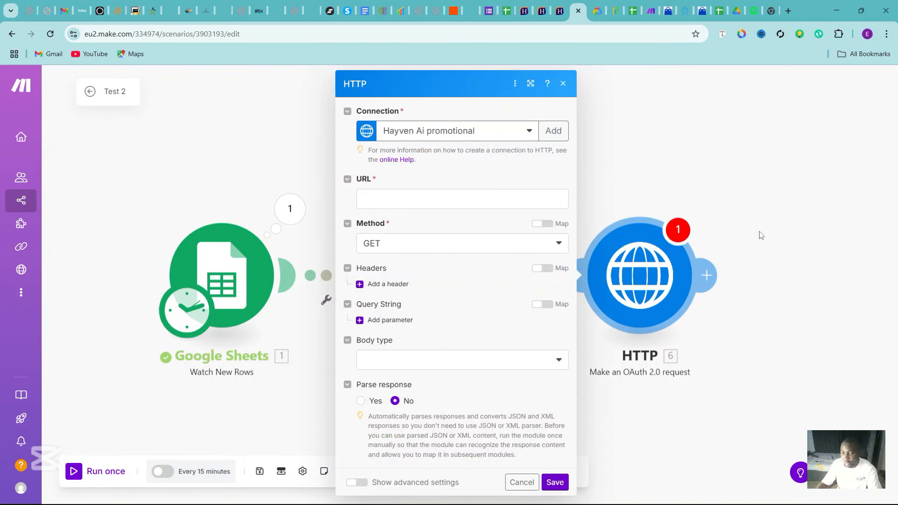
pyautogui.click(529, 131)
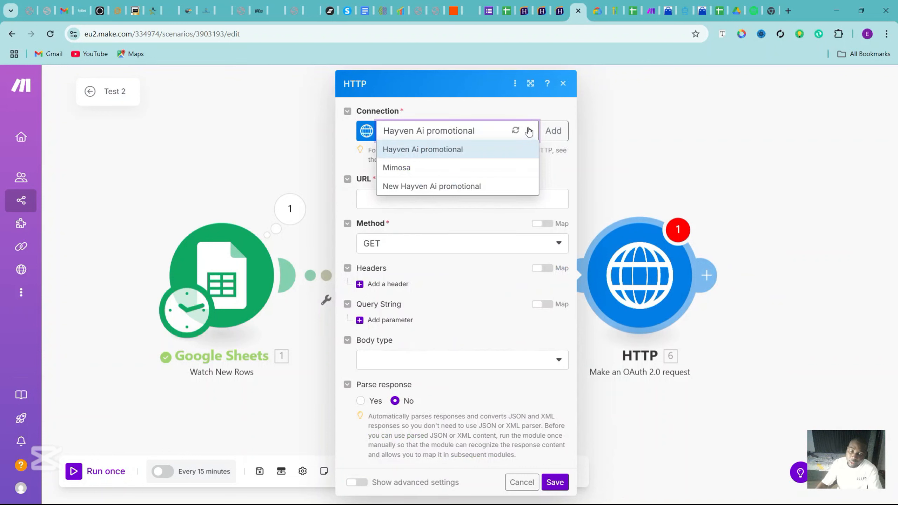
pyautogui.click(530, 131)
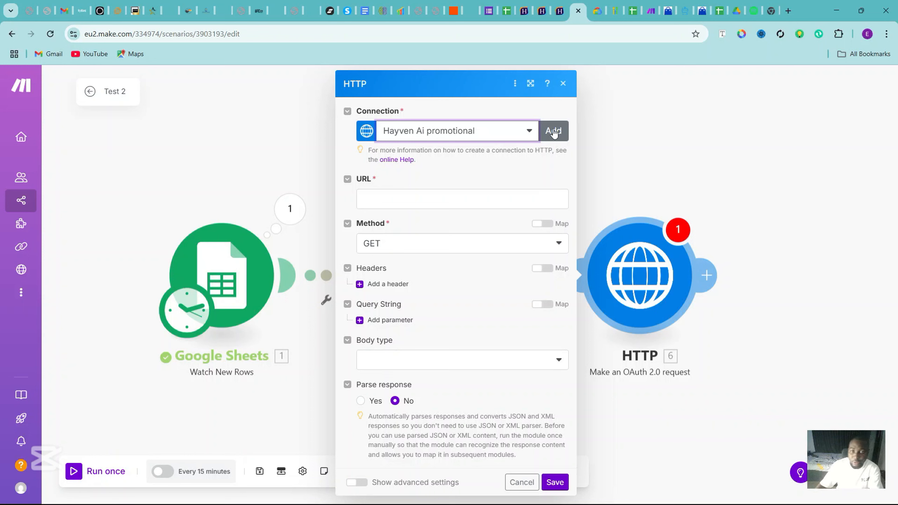
pyautogui.click(553, 132)
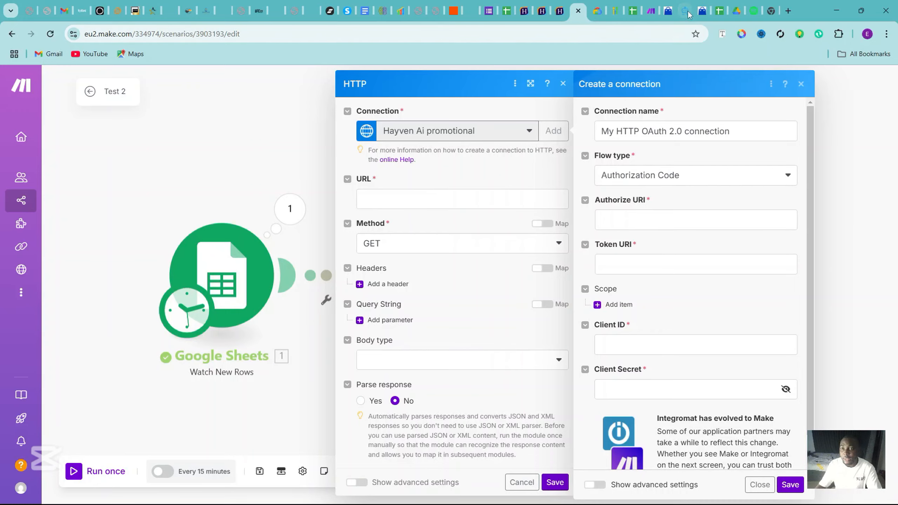
# Step: Find and select the white-labeled chooselocation authorization URL on the HighLevel Authorization docs page
pyautogui.moveTo(685, 11); pyautogui.dragTo(601, 11)
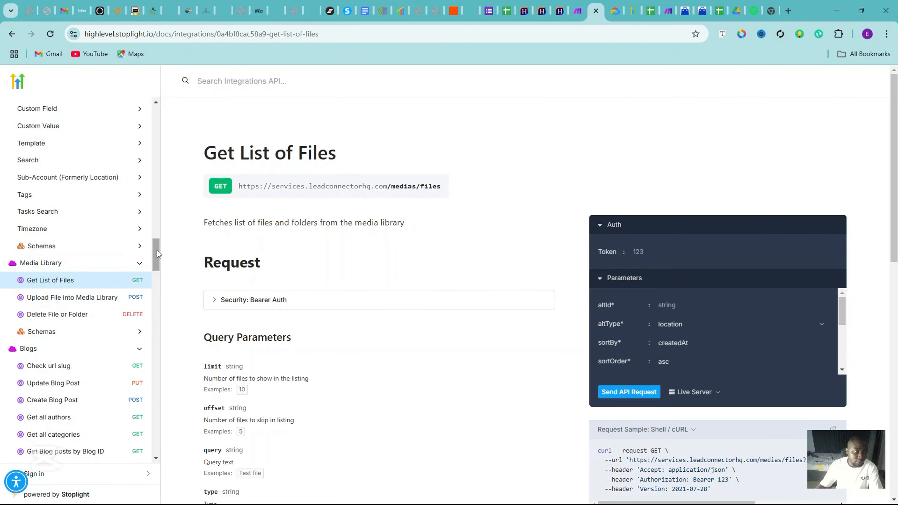
pyautogui.moveTo(157, 249); pyautogui.dragTo(159, 113)
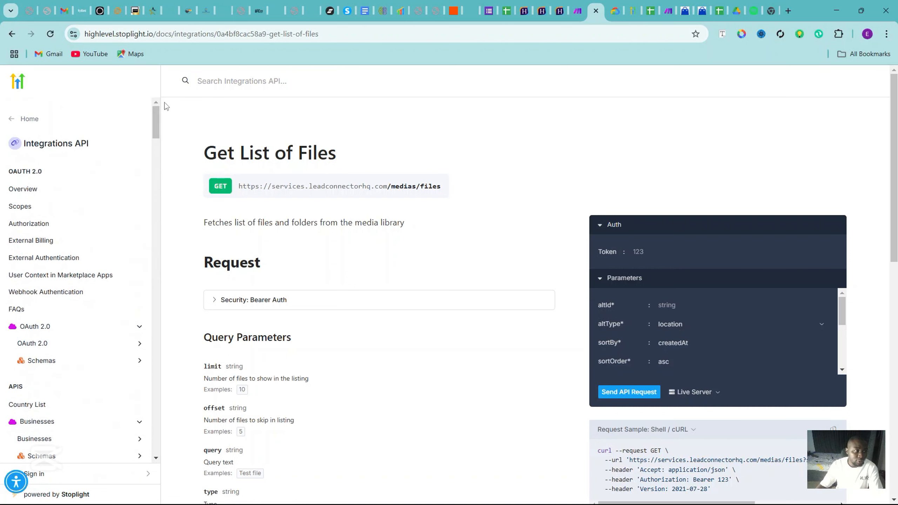
pyautogui.click(44, 226)
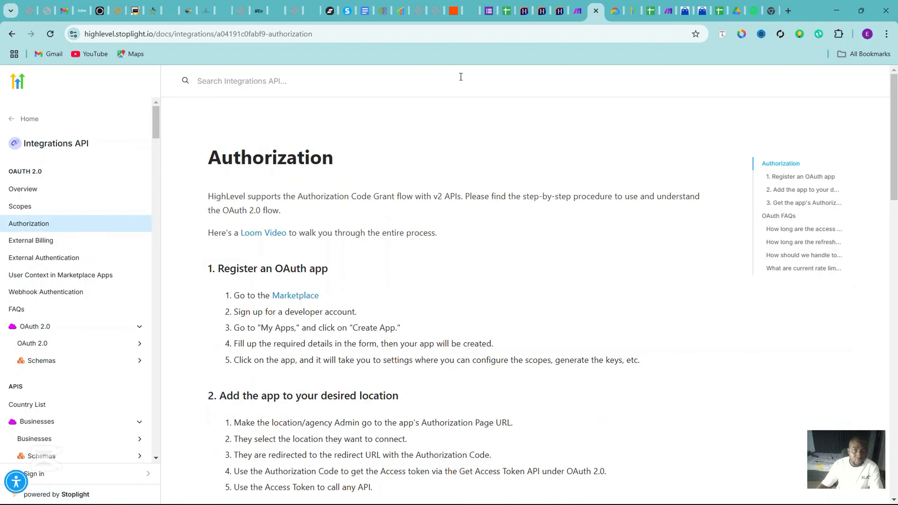
pyautogui.click(577, 11)
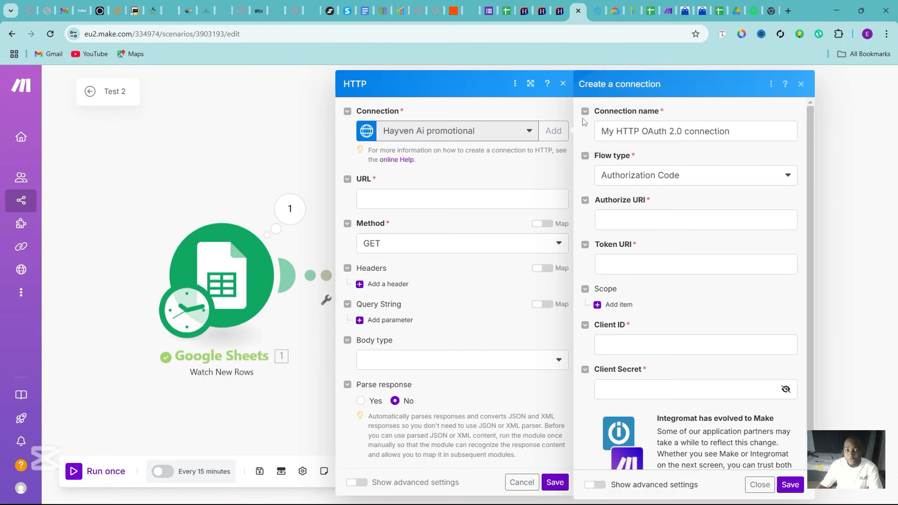
pyautogui.click(598, 11)
pyautogui.scroll(-3, 894, 196)
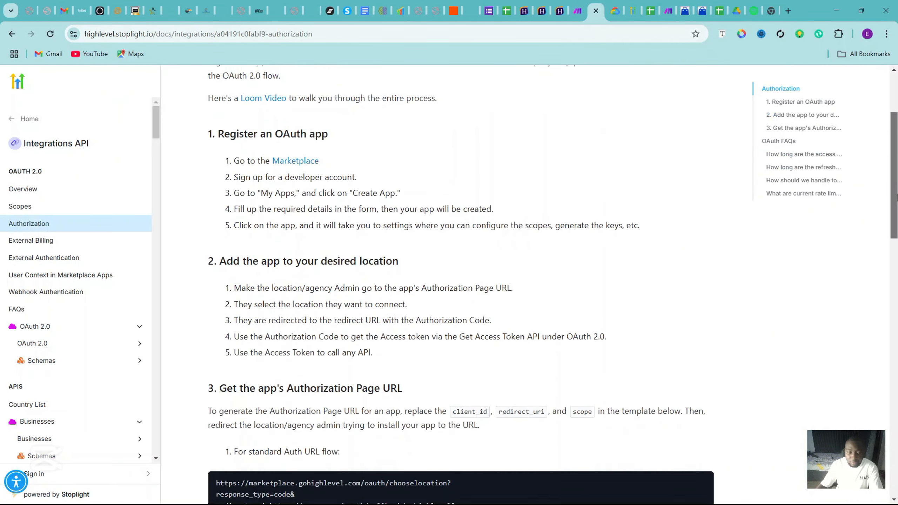
pyautogui.scroll(-6, 896, 197)
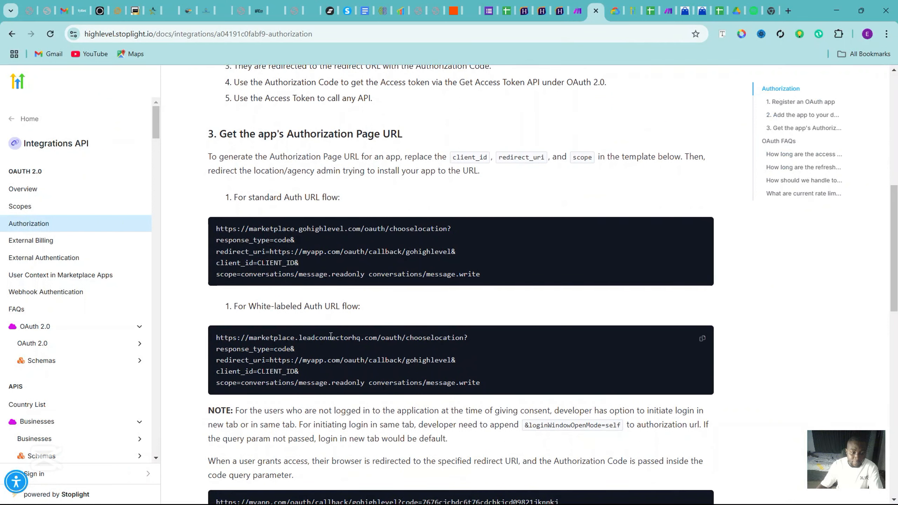
pyautogui.moveTo(249, 306); pyautogui.dragTo(359, 306)
pyautogui.moveTo(464, 338); pyautogui.dragTo(214, 339)
pyautogui.hotkey('ctrl', 'c')
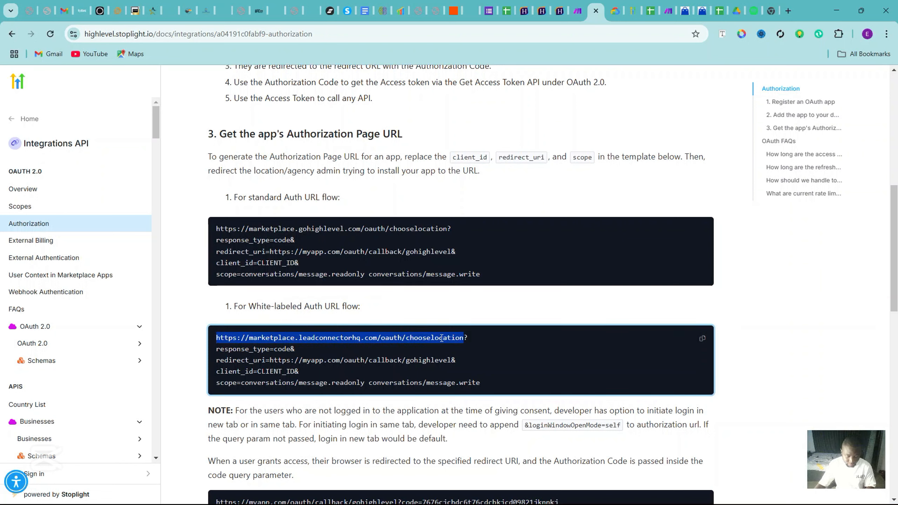
# Step: Paste the chooselocation URL into the connection's Authorize URI field
pyautogui.click(578, 11)
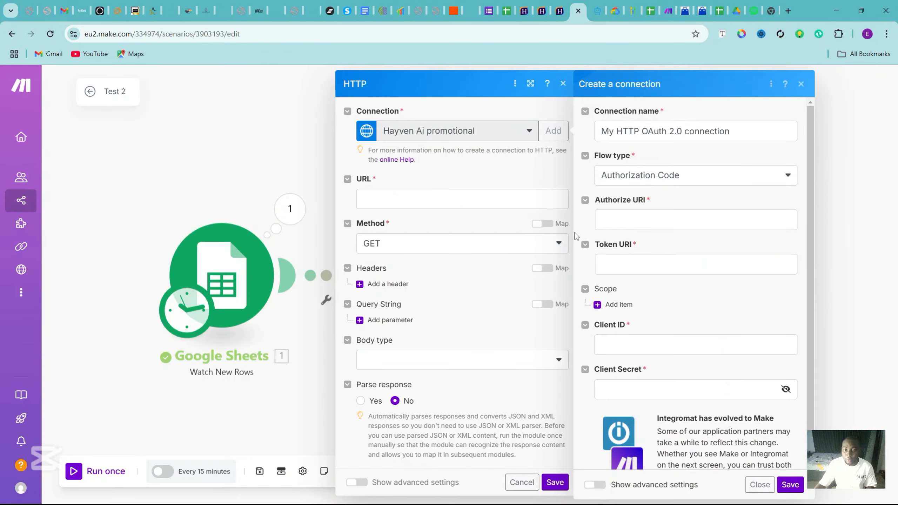
pyautogui.click(612, 222)
pyautogui.hotkey('ctrl', 'v')
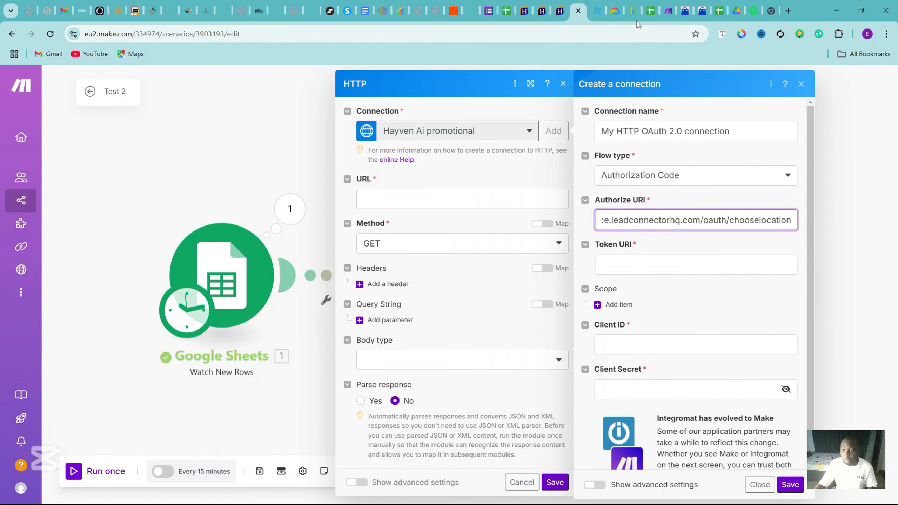
pyautogui.click(597, 11)
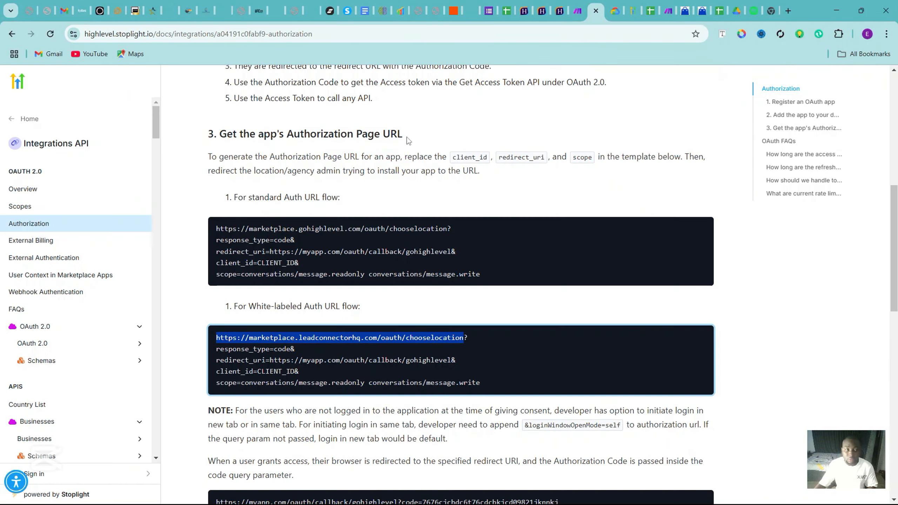
pyautogui.click(65, 348)
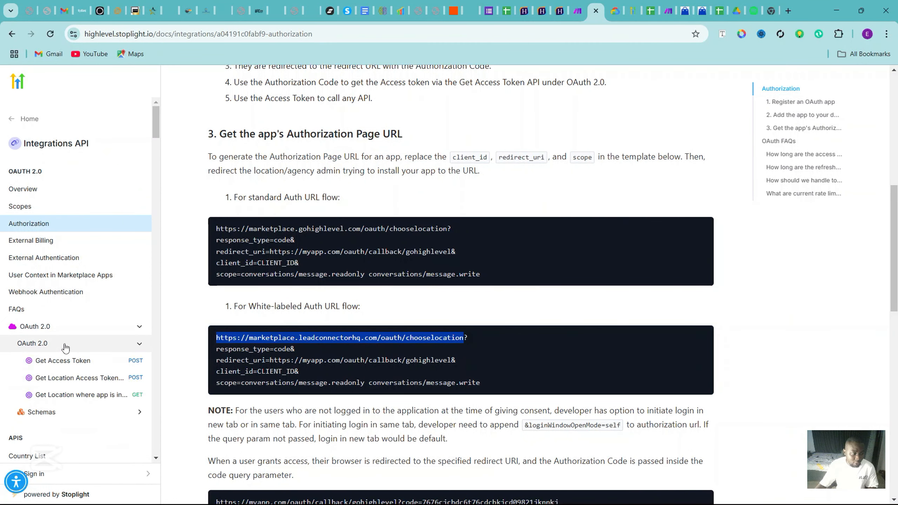
pyautogui.click(80, 363)
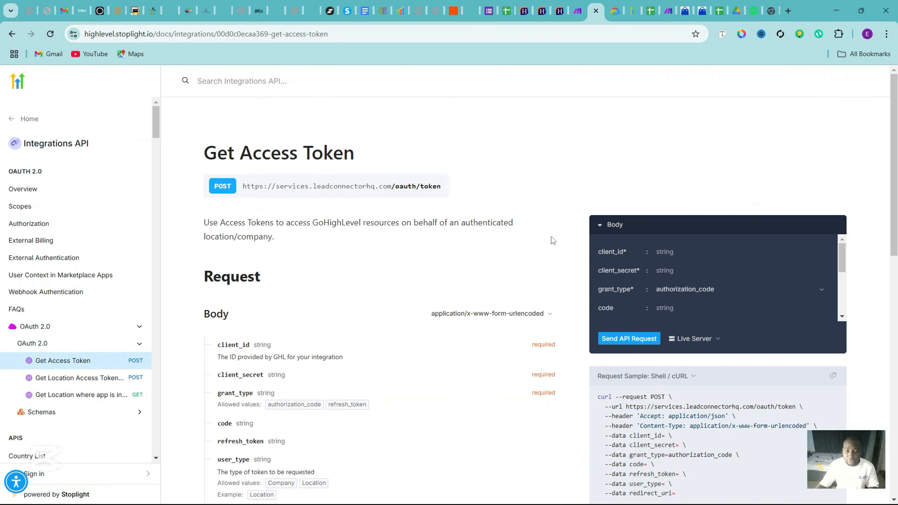
pyautogui.tripleClick(440, 186)
pyautogui.hotkey('ctrl', 'c')
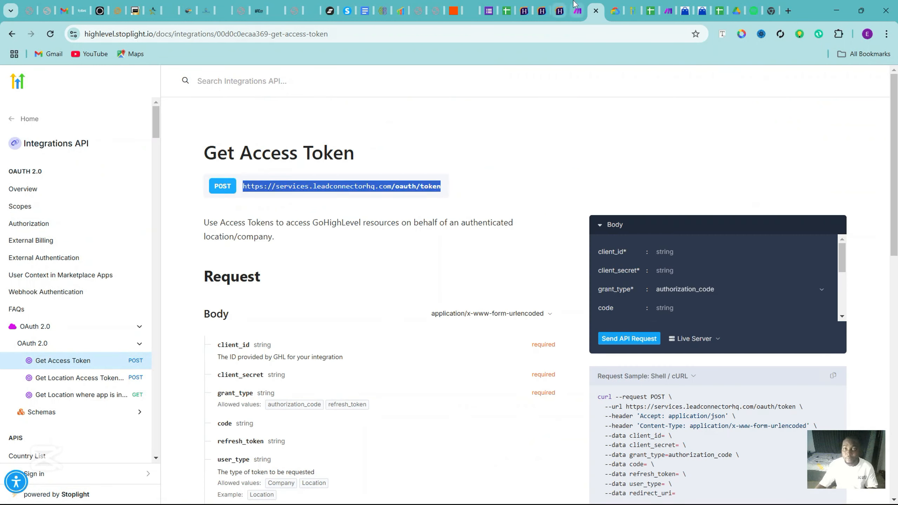
pyautogui.click(578, 11)
pyautogui.click(649, 262)
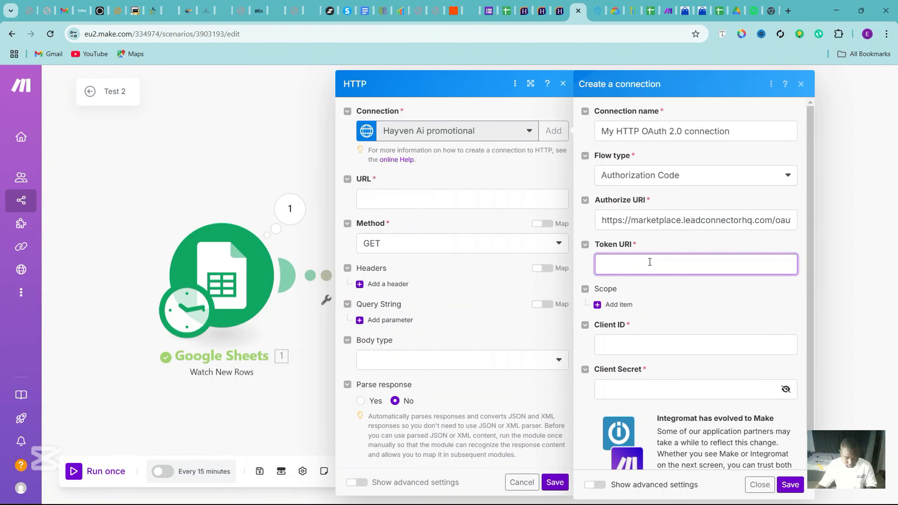
pyautogui.hotkey('ctrl', 'v')
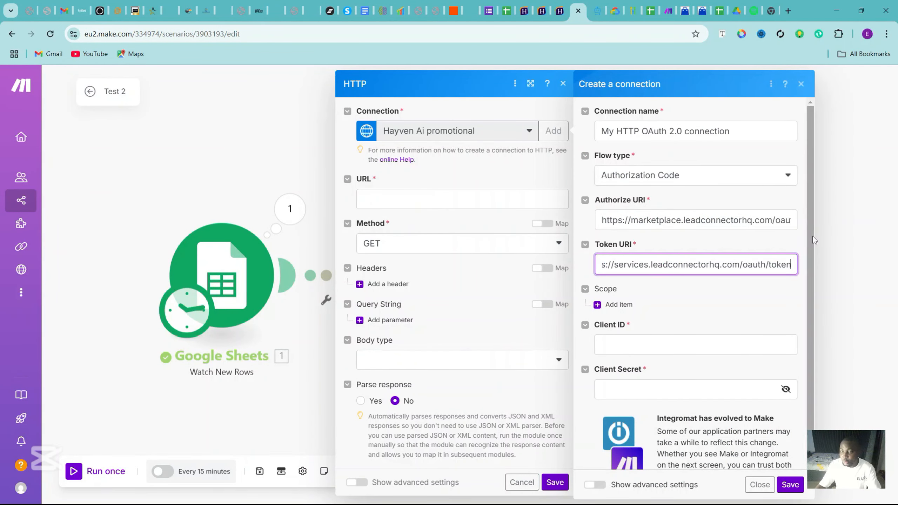
pyautogui.scroll(-1, 811, 315)
pyautogui.scroll(1, 809, 254)
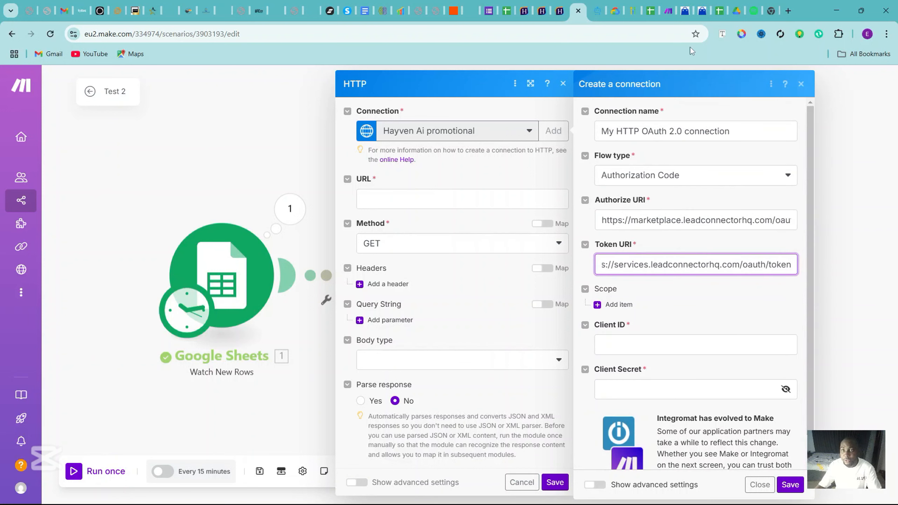
# Step: Create the private app 'Promotions v2' with both Agency and Sub-Account distribution ticked
pyautogui.click(685, 5)
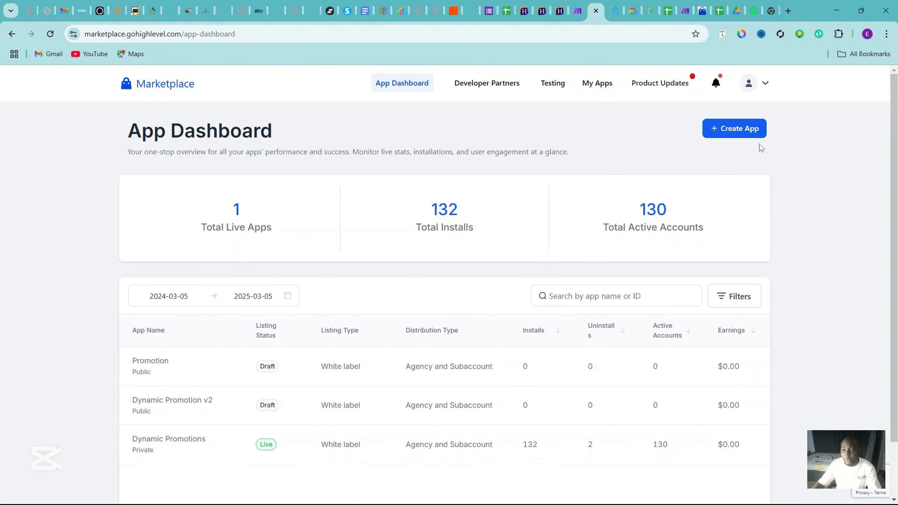
pyautogui.click(751, 135)
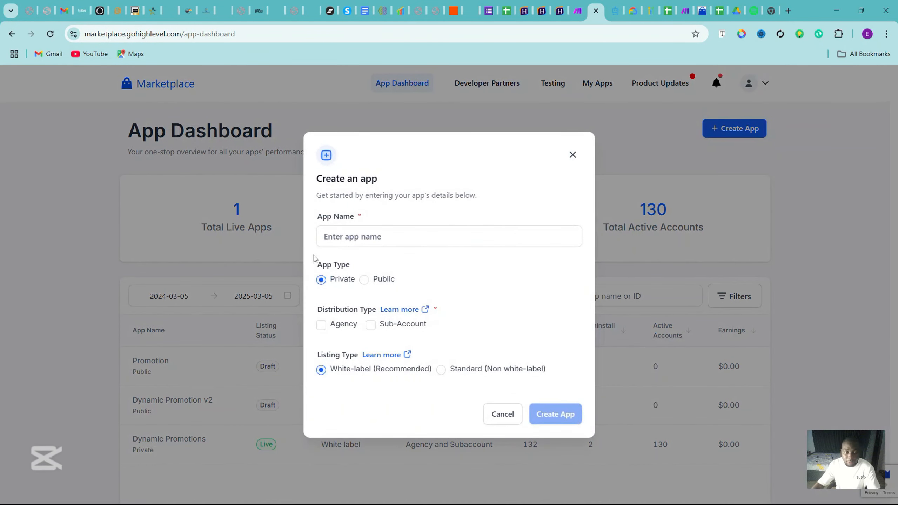
pyautogui.click(360, 236)
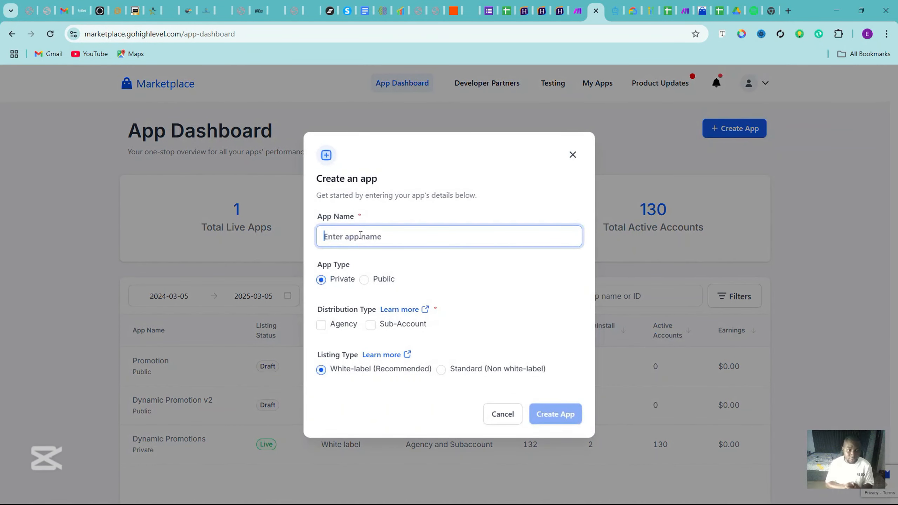
pyautogui.write('P')
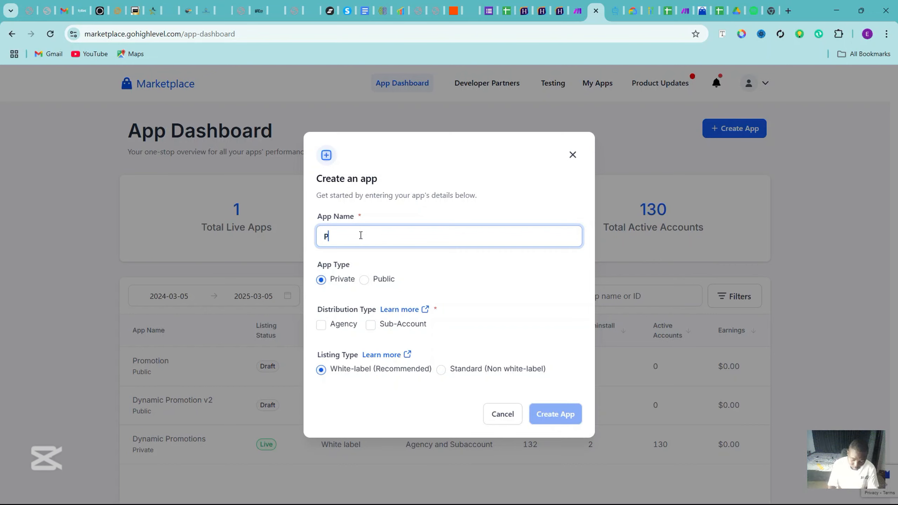
pyautogui.write('romotions ')
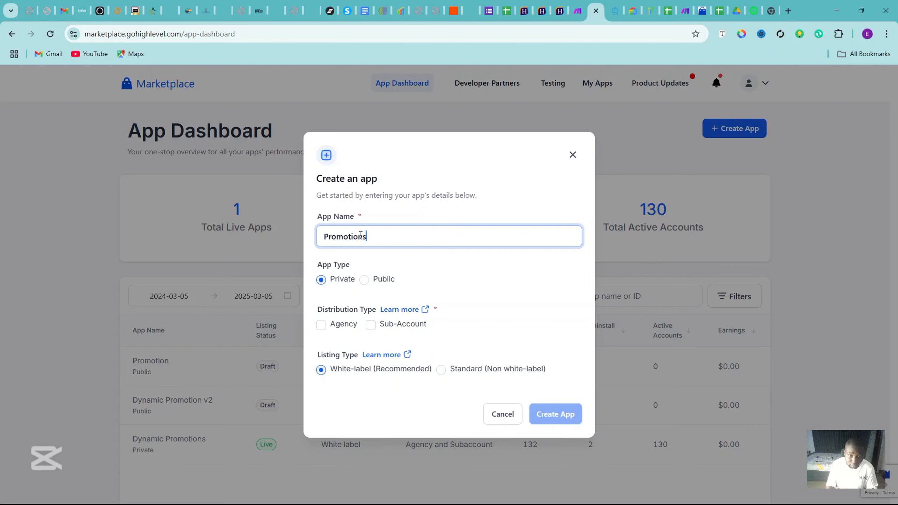
pyautogui.write('v2')
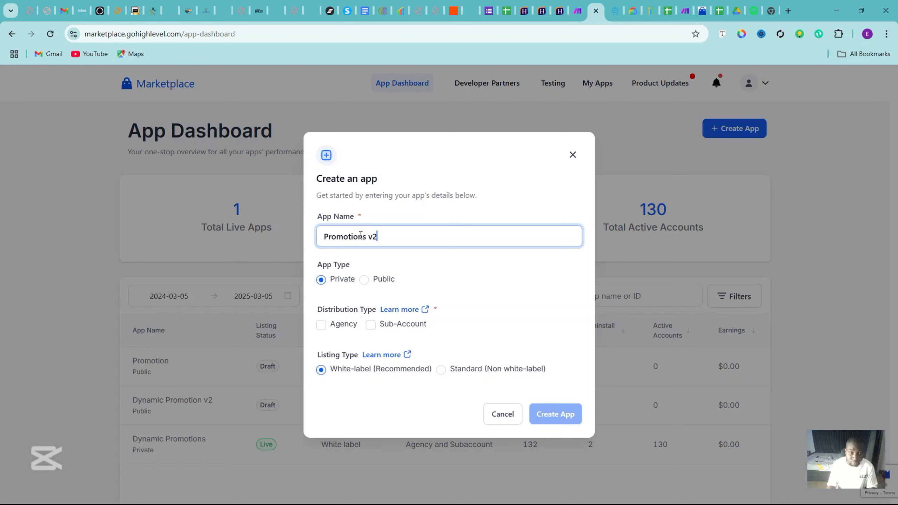
pyautogui.click(321, 280)
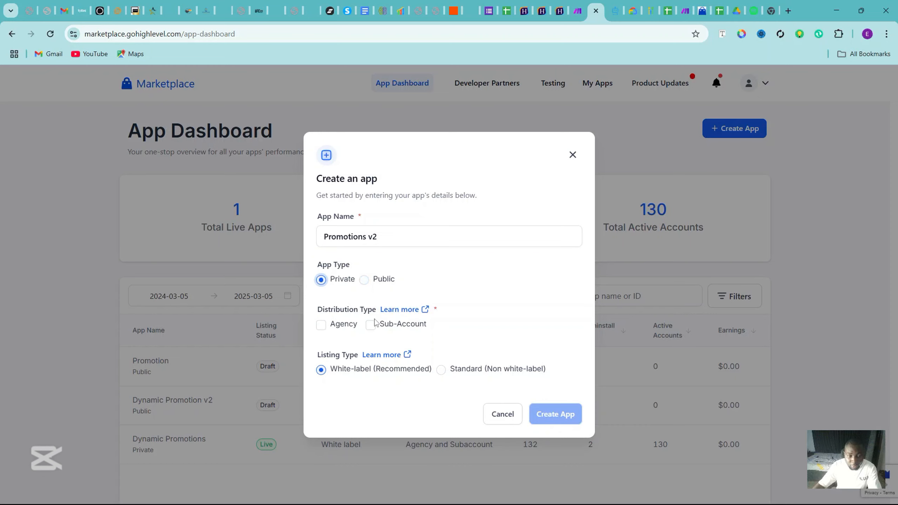
pyautogui.click(322, 325)
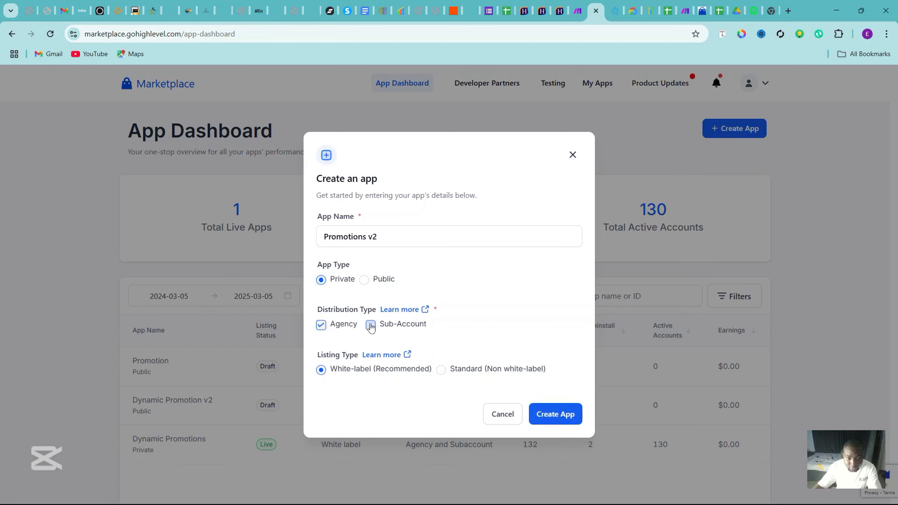
pyautogui.click(371, 325)
pyautogui.click(550, 422)
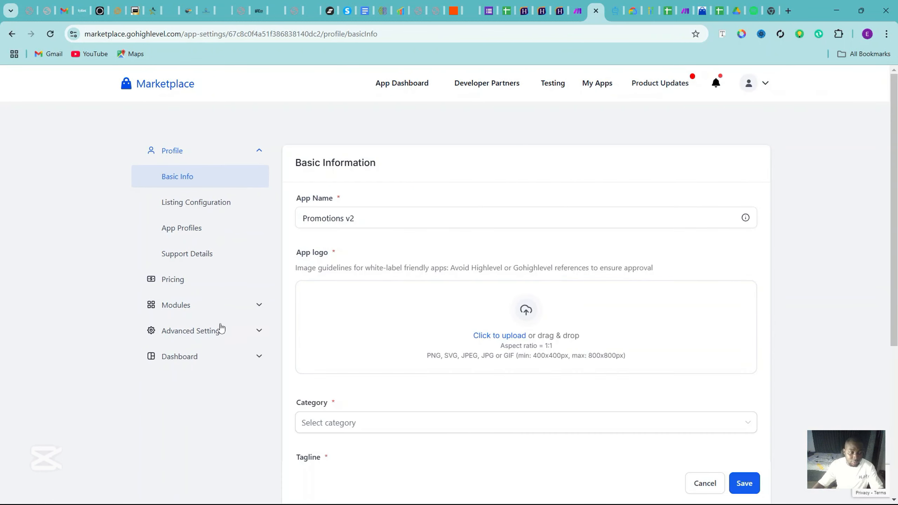
# Step: Go to the app's Auth settings and check the Scopes docs for required permissions
pyautogui.click(219, 308)
pyautogui.click(249, 201)
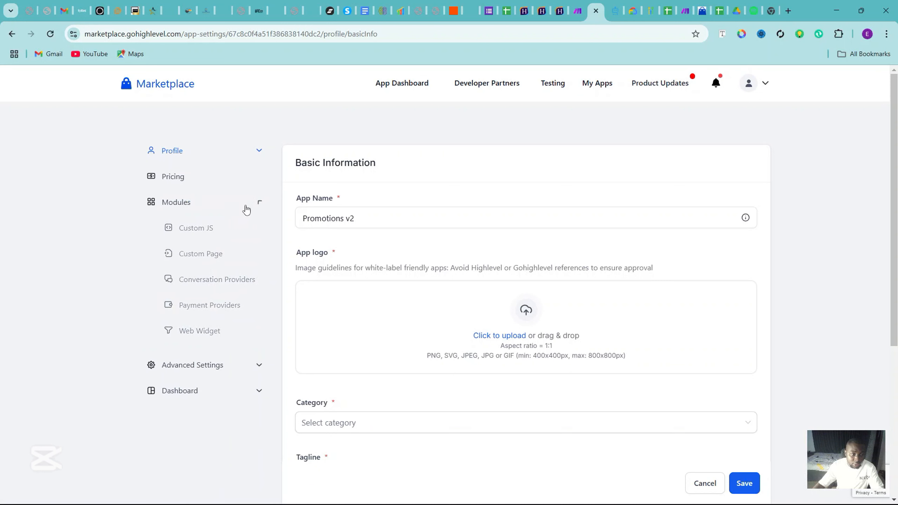
pyautogui.click(251, 230)
pyautogui.click(207, 262)
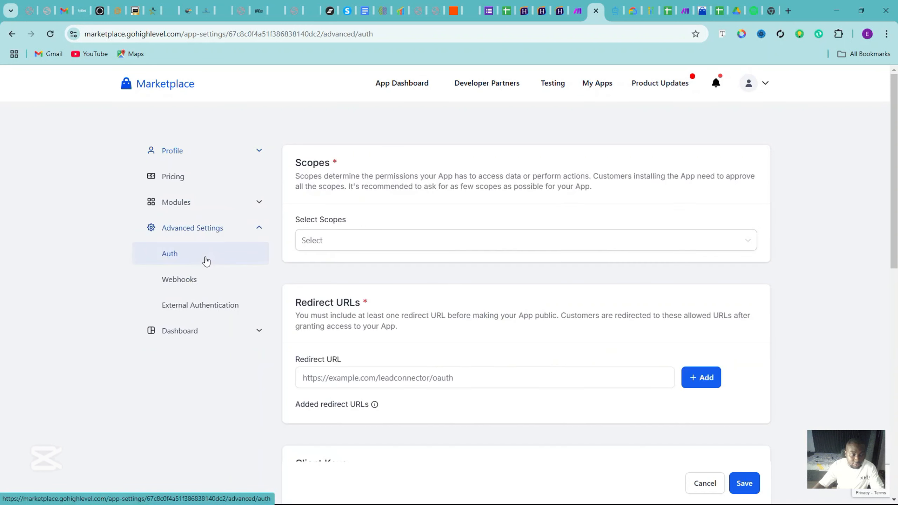
pyautogui.click(460, 239)
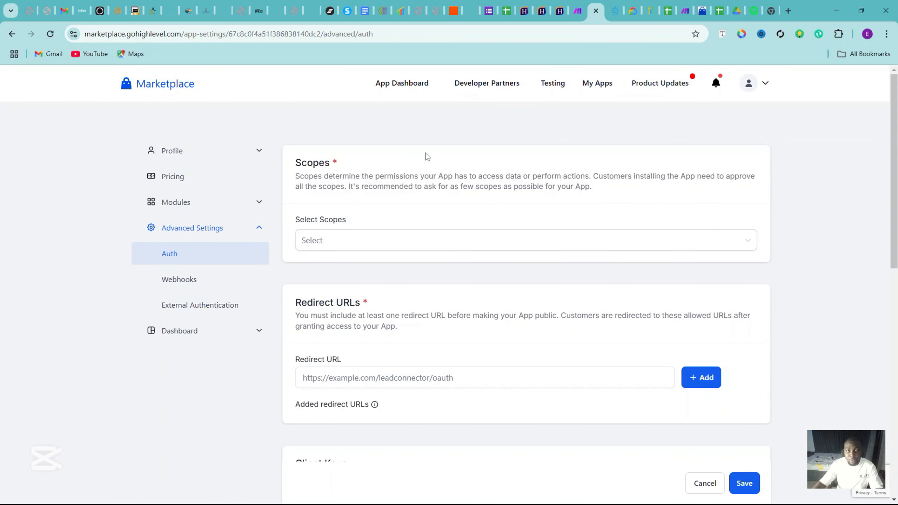
pyautogui.click(615, 7)
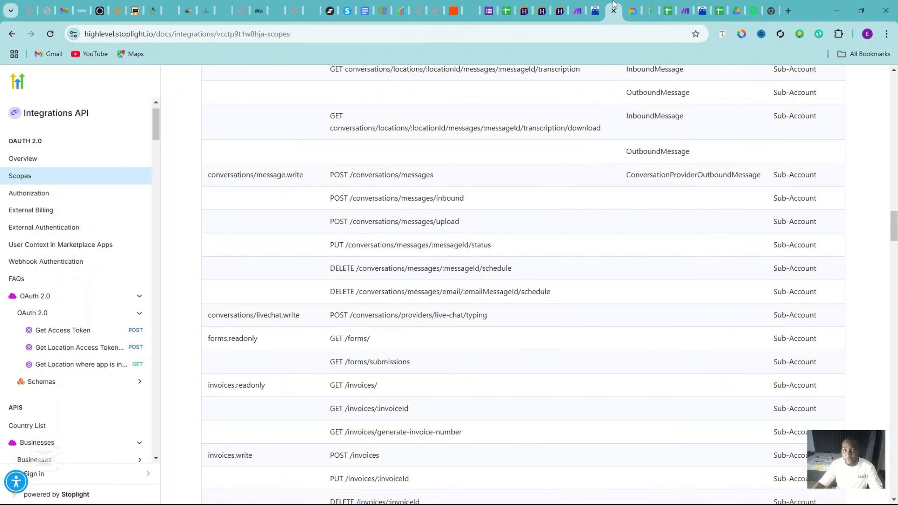
pyautogui.moveTo(896, 219); pyautogui.dragTo(854, 207)
pyautogui.click(598, 5)
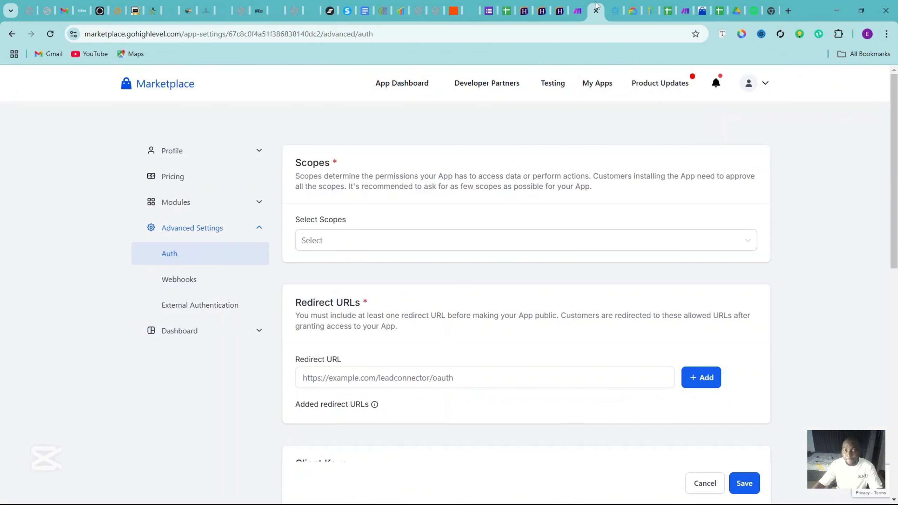
# Step: Add the locations/customValues and locations/customFields readonly and write scopes
pyautogui.click(478, 245)
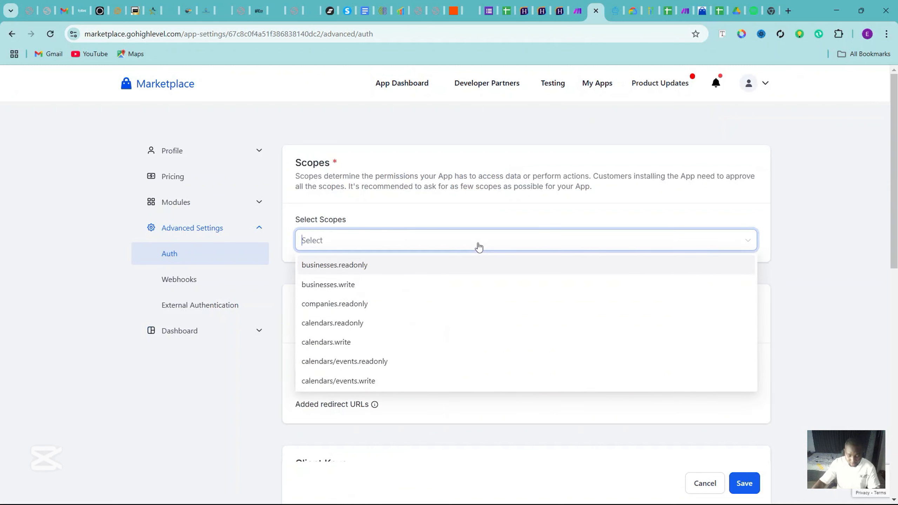
pyautogui.write('cust')
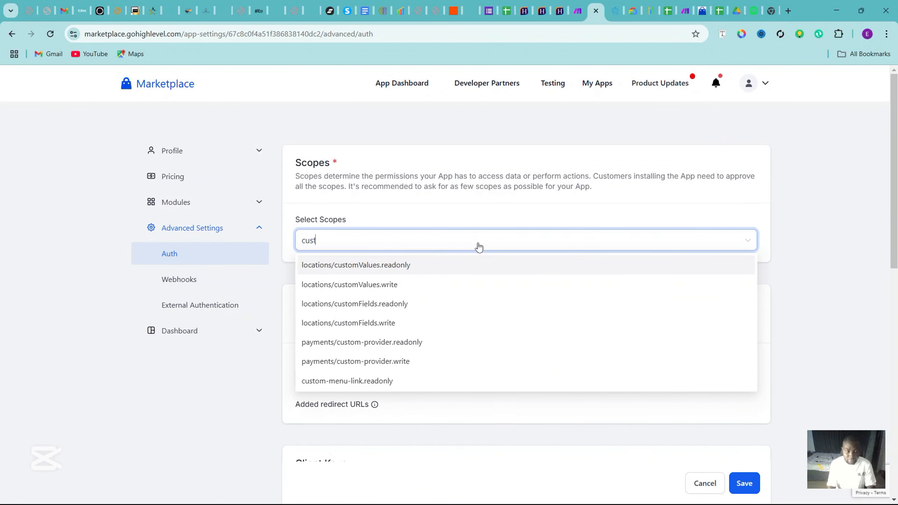
pyautogui.click(472, 266)
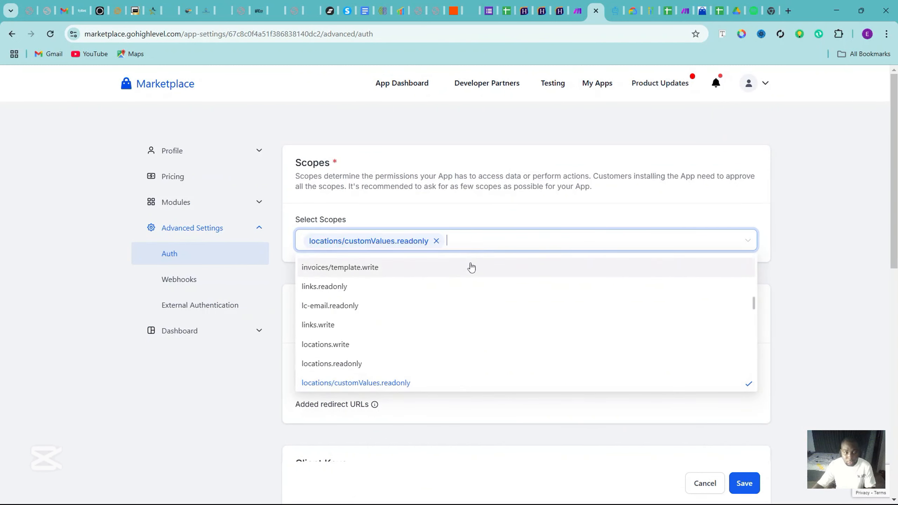
pyautogui.write('custom')
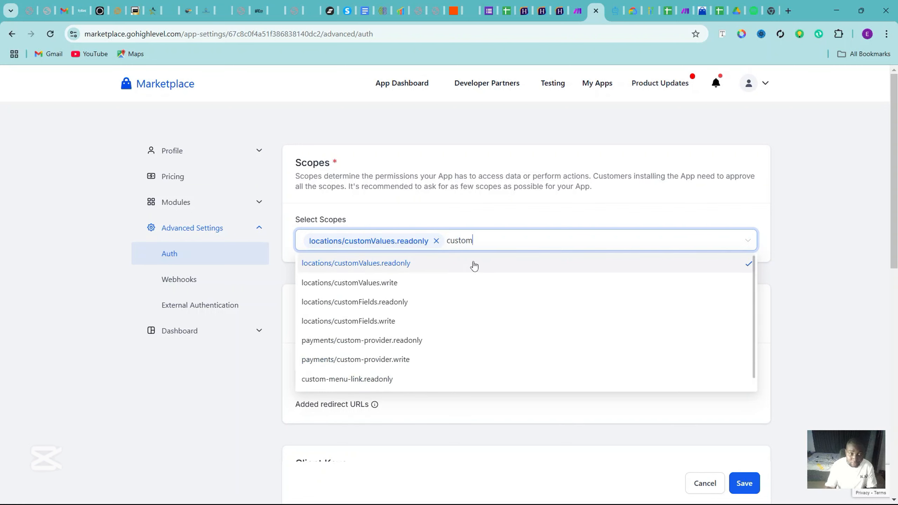
pyautogui.click(389, 284)
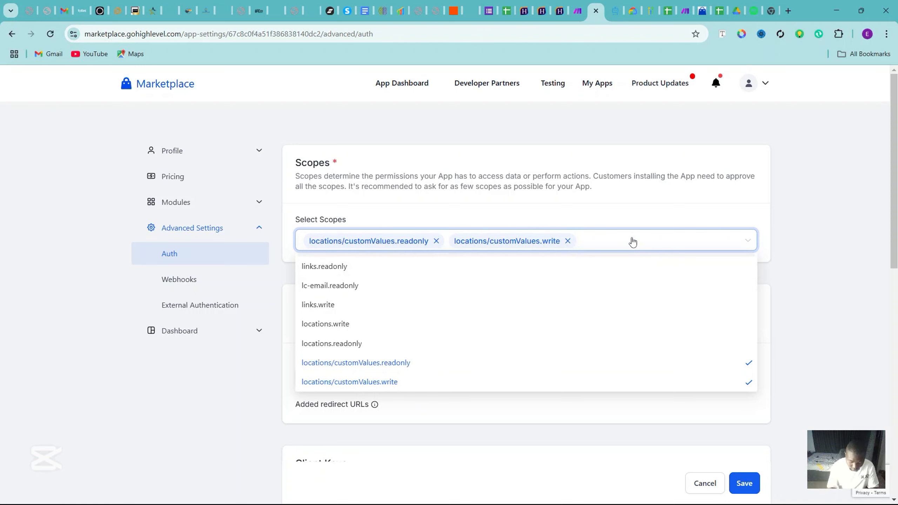
pyautogui.write('custom')
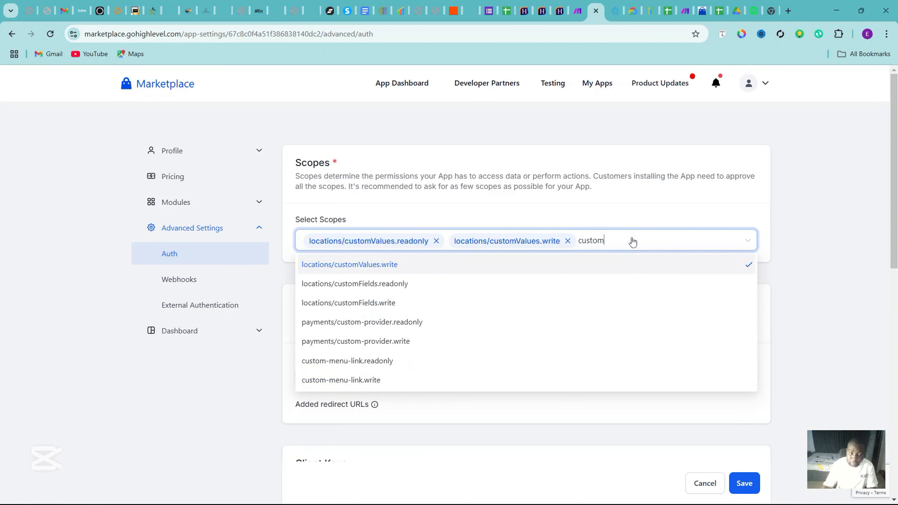
pyautogui.click(423, 284)
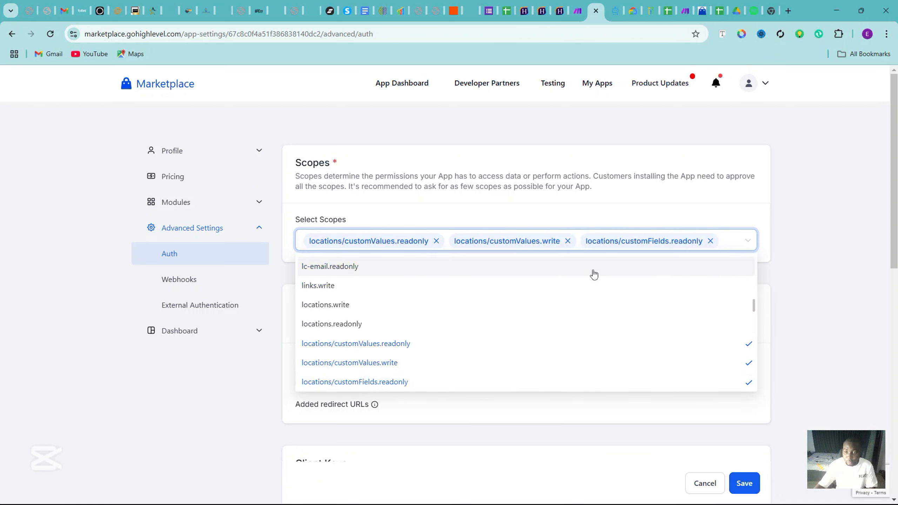
pyautogui.write('custom')
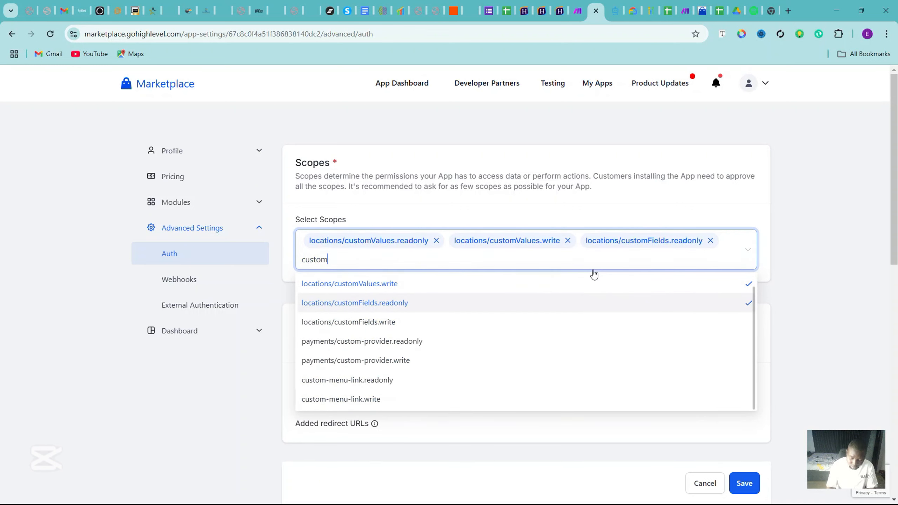
pyautogui.click(402, 322)
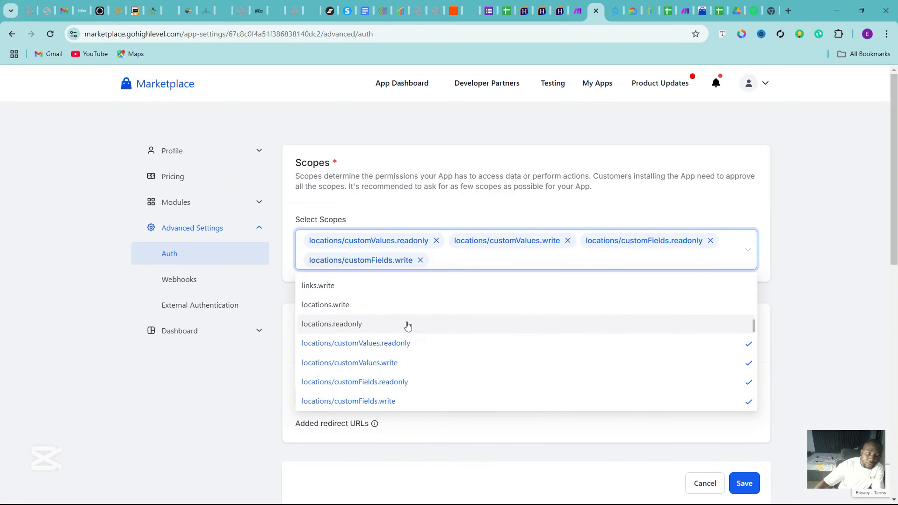
pyautogui.click(495, 209)
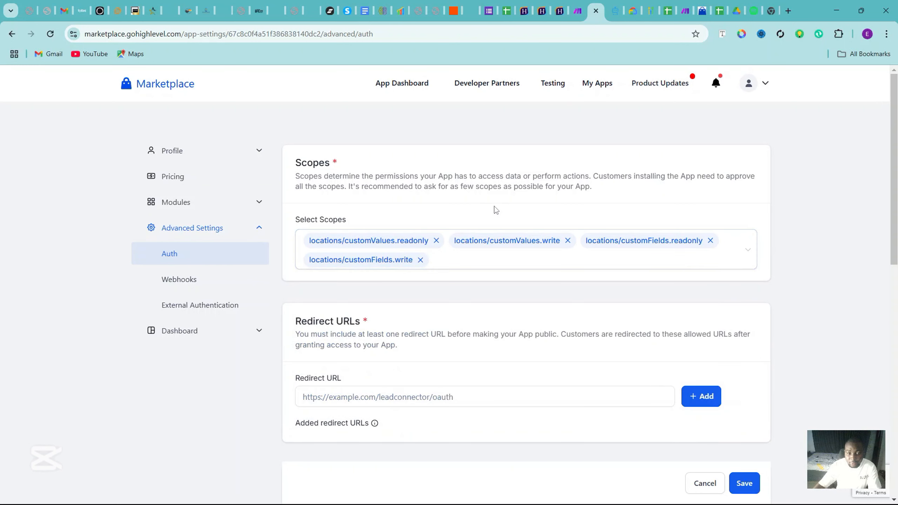
pyautogui.moveTo(894, 236); pyautogui.dragTo(894, 317)
pyautogui.click(372, 210)
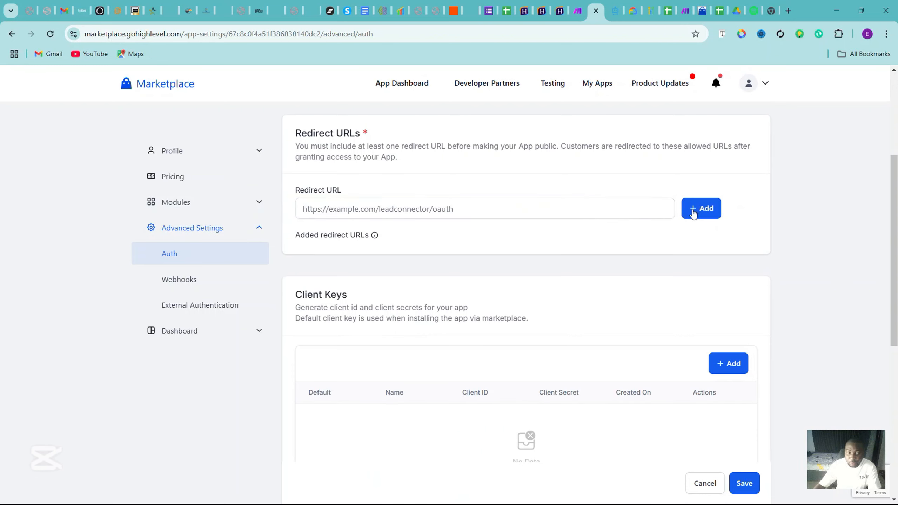
pyautogui.click(463, 212)
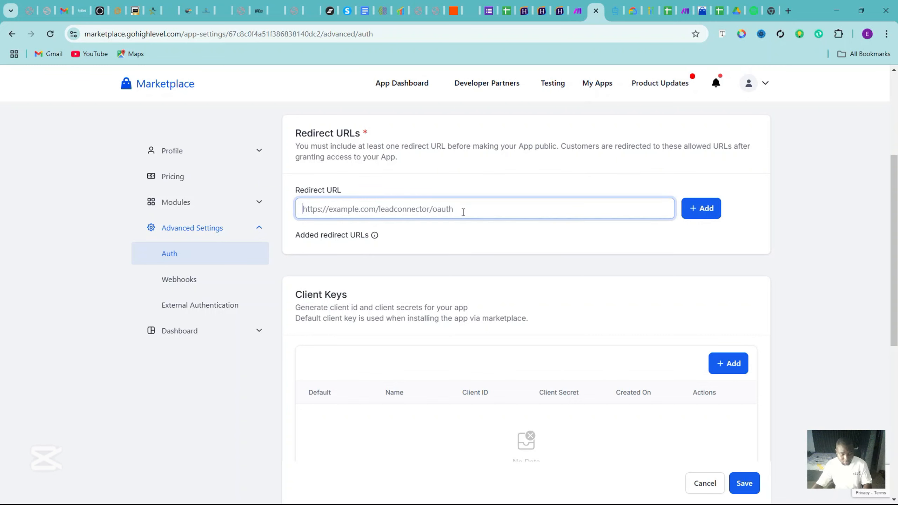
pyautogui.write('https://www.integromat.com/oauth/cb/oauth2')
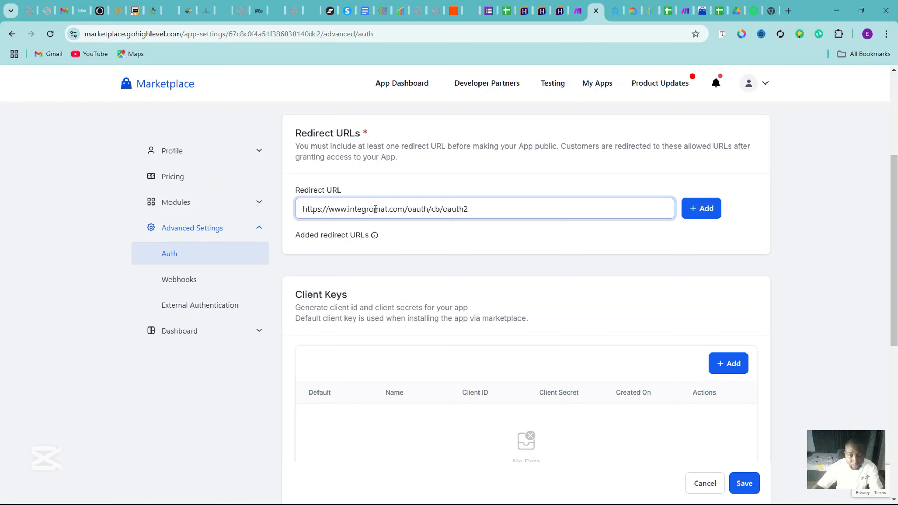
pyautogui.moveTo(347, 209); pyautogui.dragTo(330, 209)
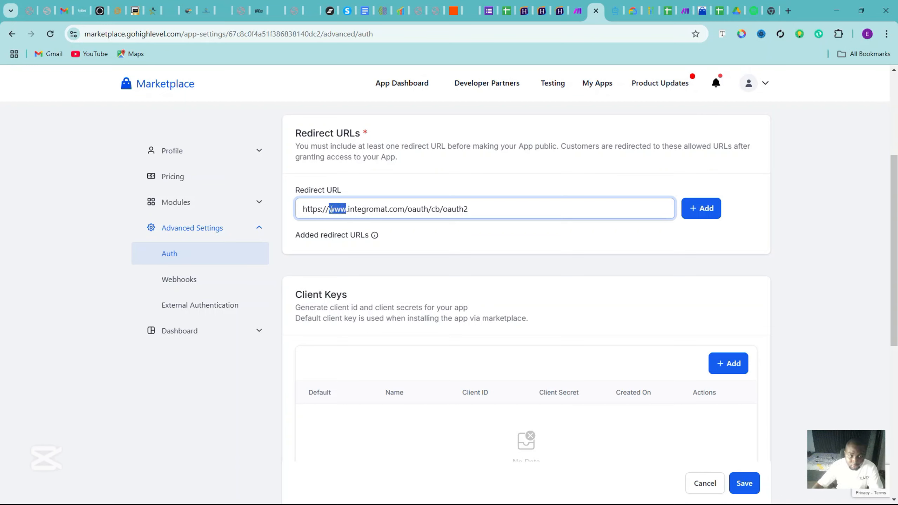
pyautogui.click(351, 210)
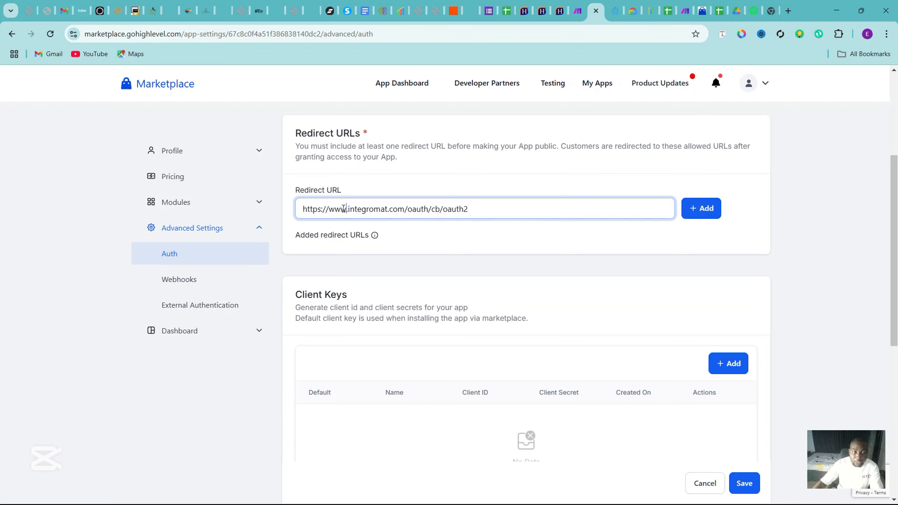
pyautogui.moveTo(344, 209); pyautogui.dragTo(332, 209)
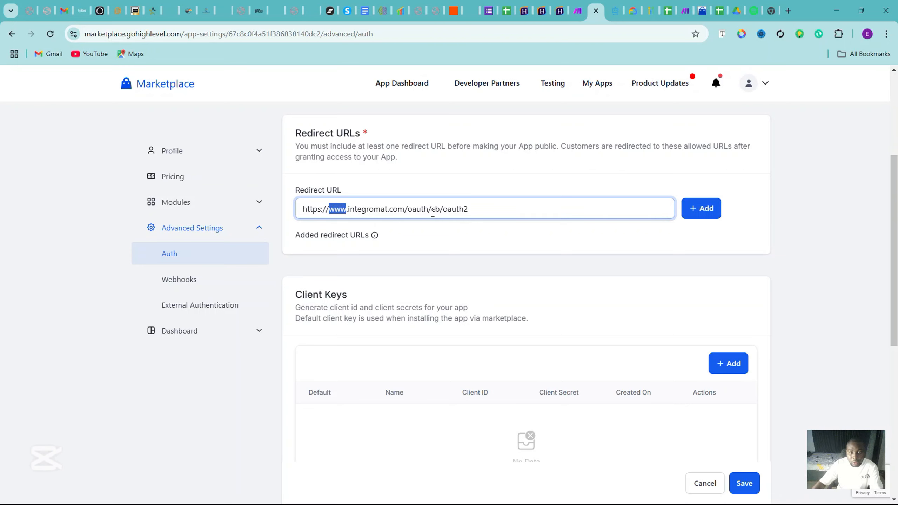
pyautogui.moveTo(429, 210); pyautogui.dragTo(422, 209)
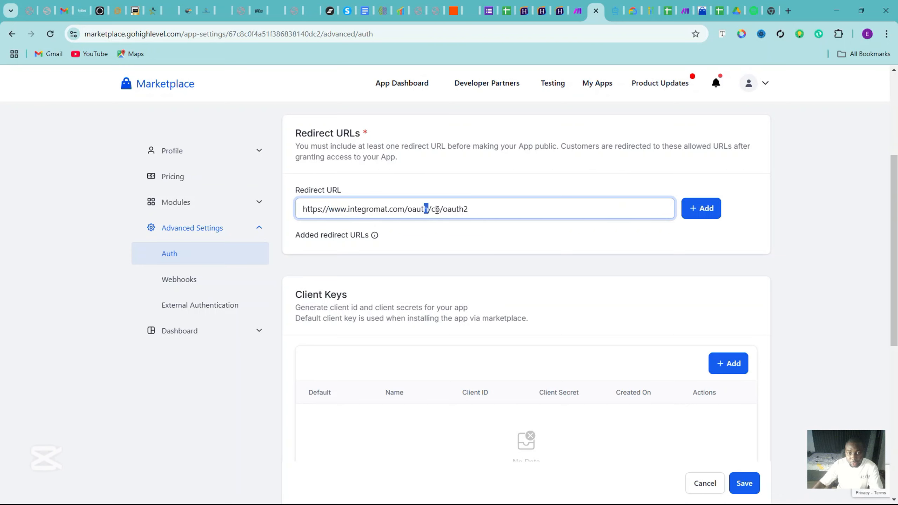
# Step: Add the callback URL, save the app, and select it as the default redirect URL
pyautogui.click(691, 209)
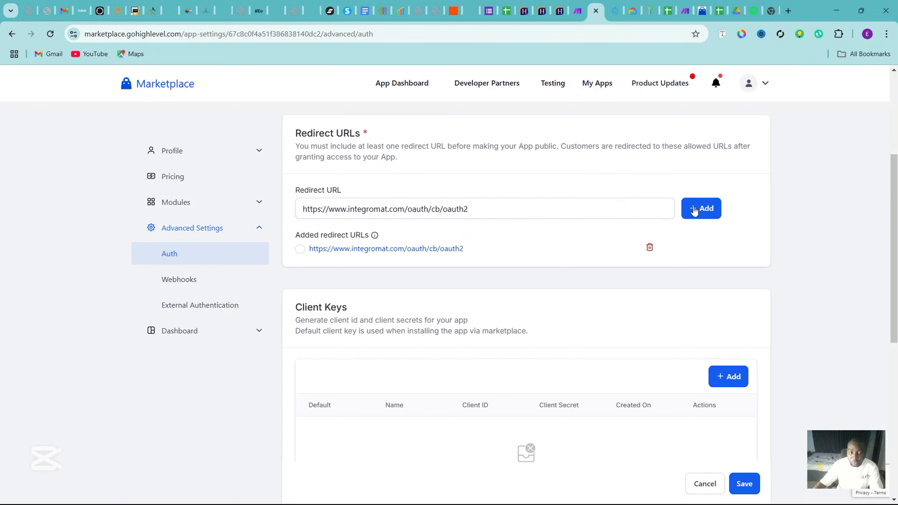
pyautogui.click(300, 248)
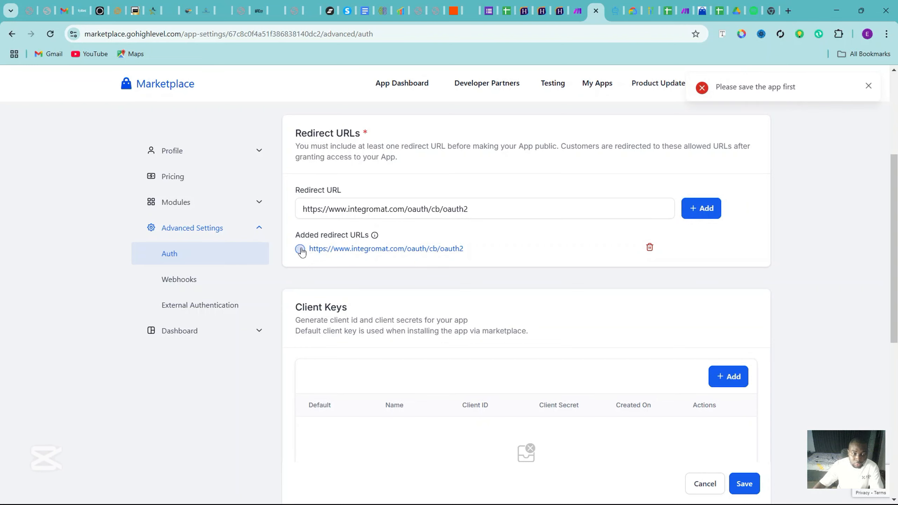
pyautogui.click(747, 484)
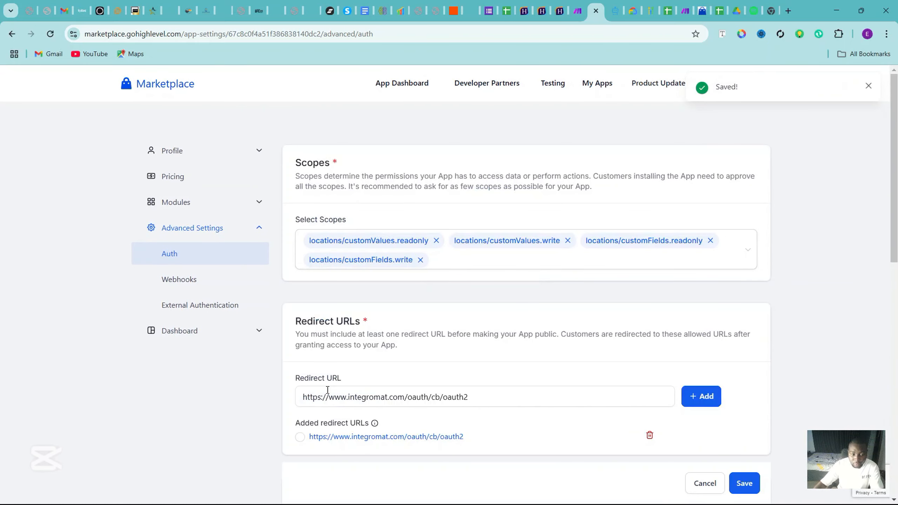
pyautogui.click(303, 439)
pyautogui.moveTo(894, 187); pyautogui.dragTo(894, 307)
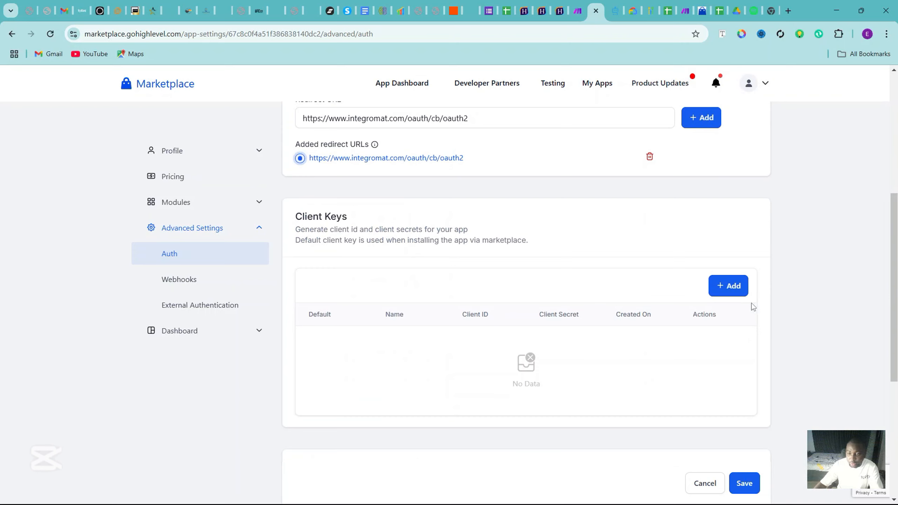
# Step: Add a client key named 'Modern Nails Key' and dismiss its generated ID and secret
pyautogui.click(729, 289)
pyautogui.click(374, 288)
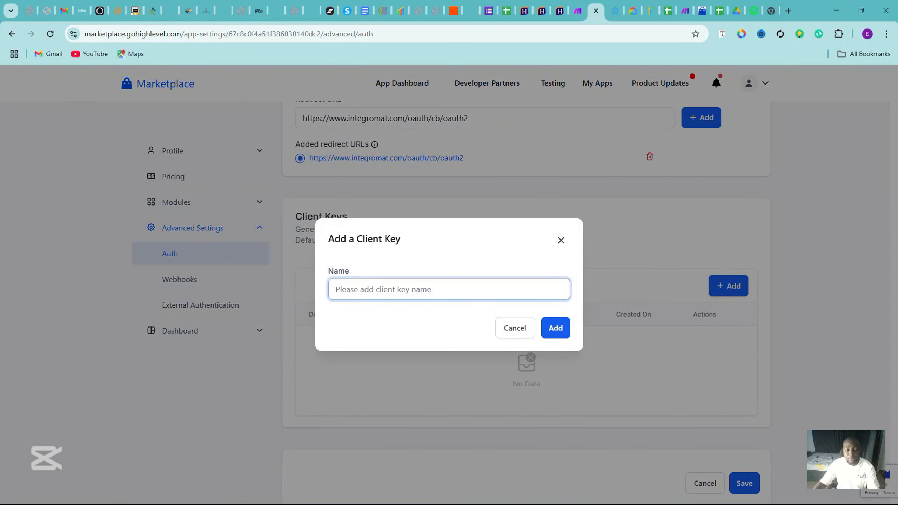
pyautogui.write('Mo')
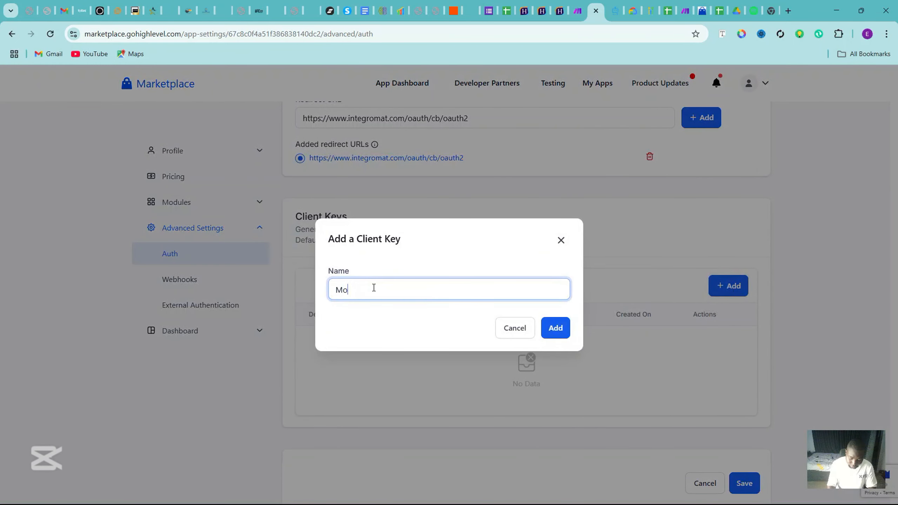
pyautogui.write('dern Na')
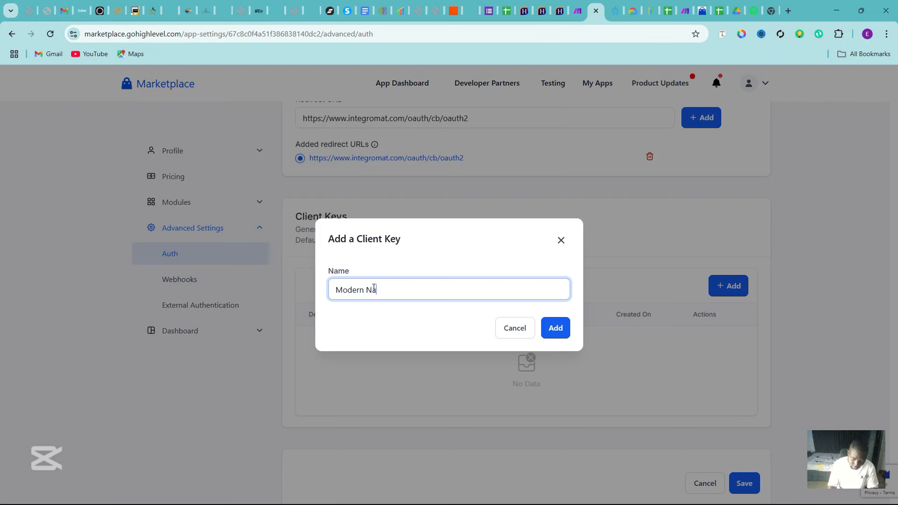
pyautogui.write('ils Key')
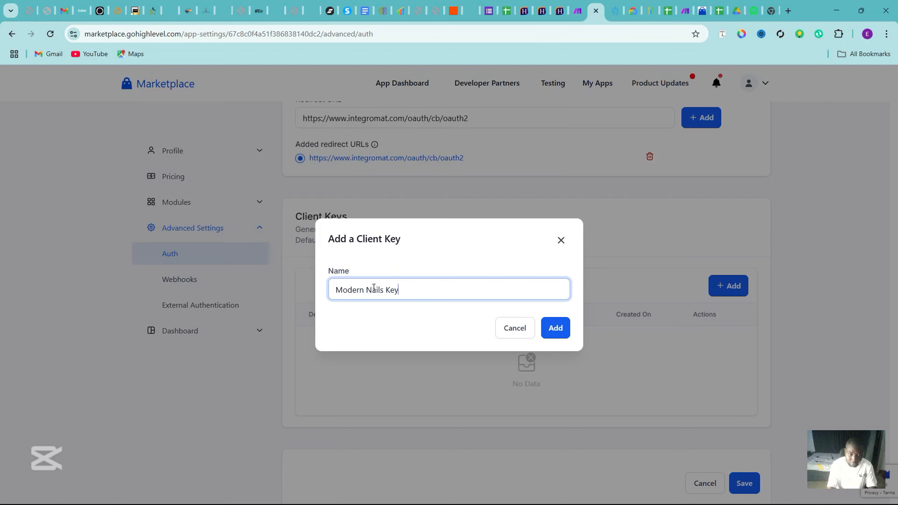
pyautogui.click(558, 328)
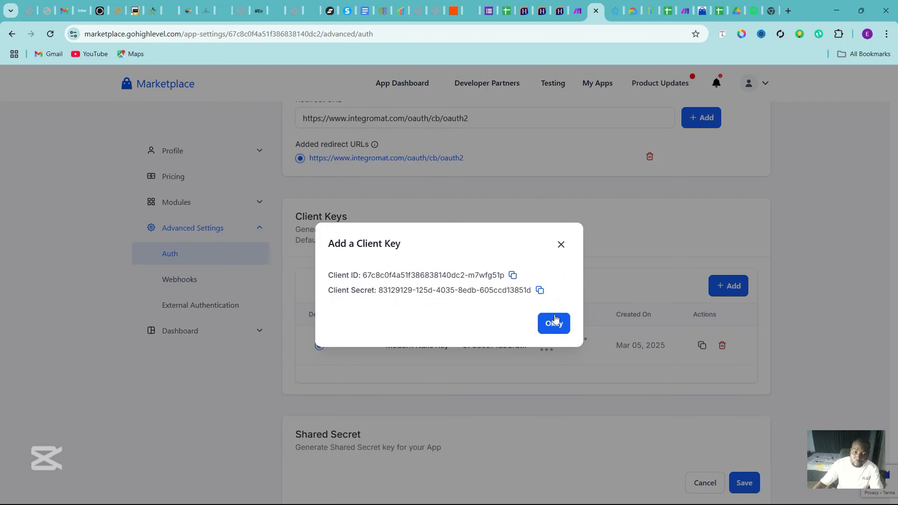
pyautogui.click(554, 322)
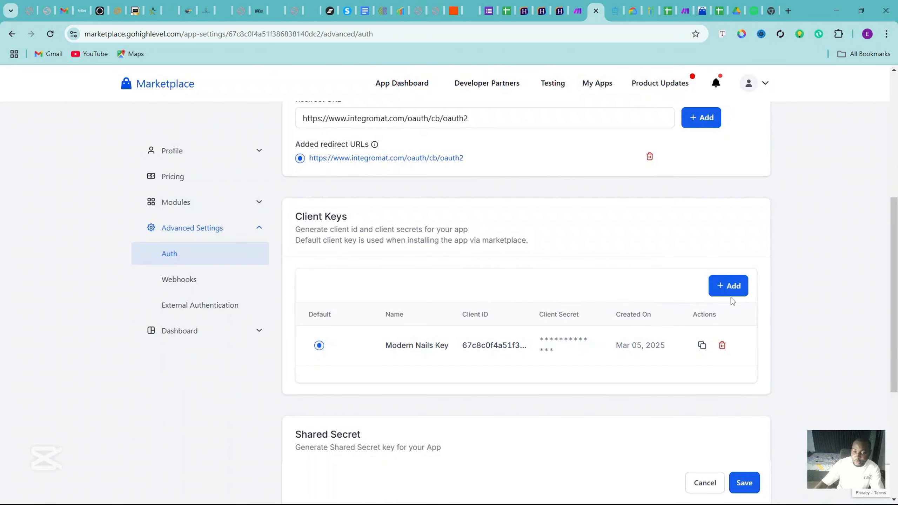
# Step: Open the delete dialog for Modern Nails Key, then cancel without deleting
pyautogui.click(723, 347)
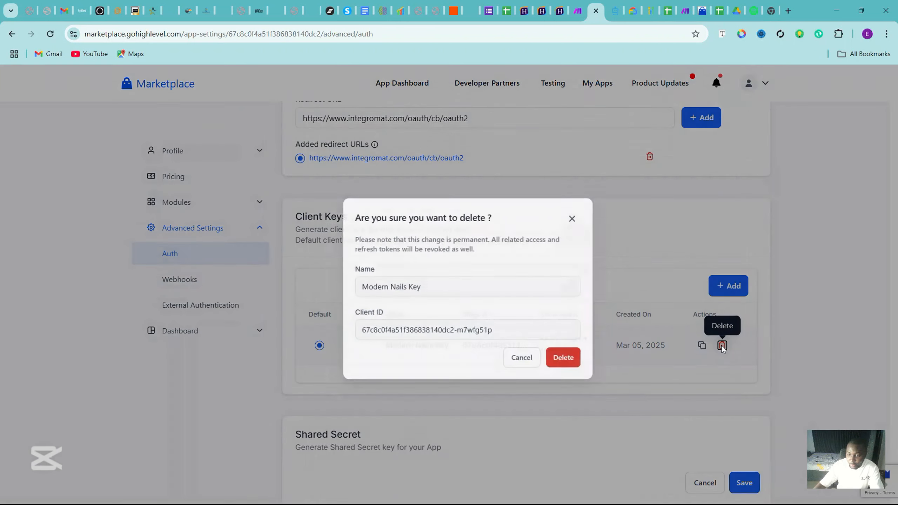
pyautogui.click(557, 359)
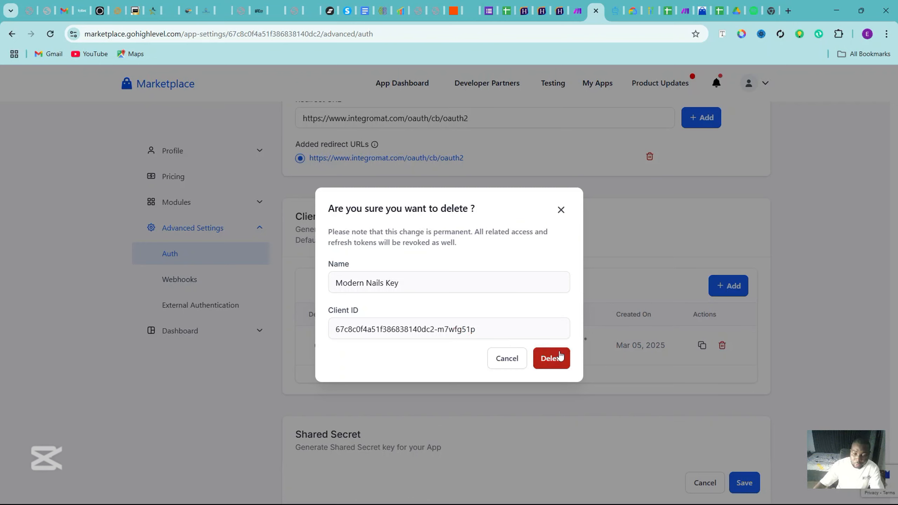
pyautogui.click(556, 356)
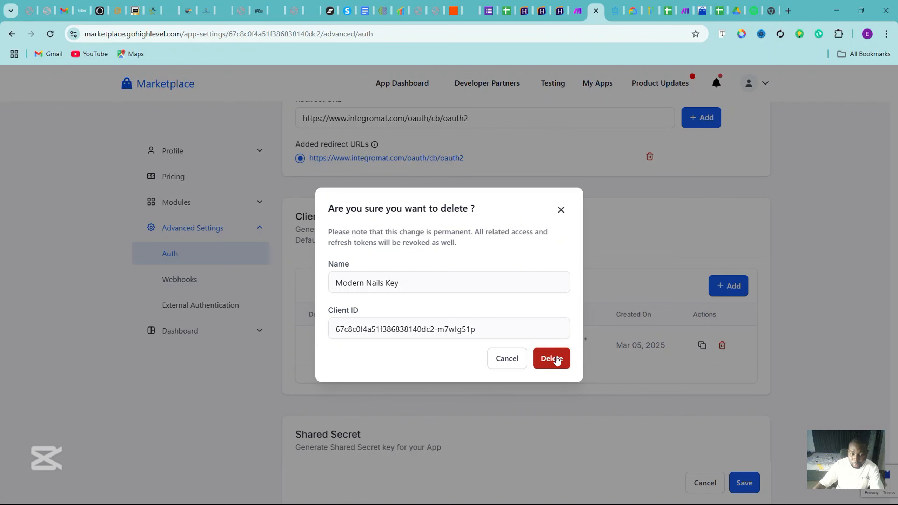
pyautogui.click(560, 210)
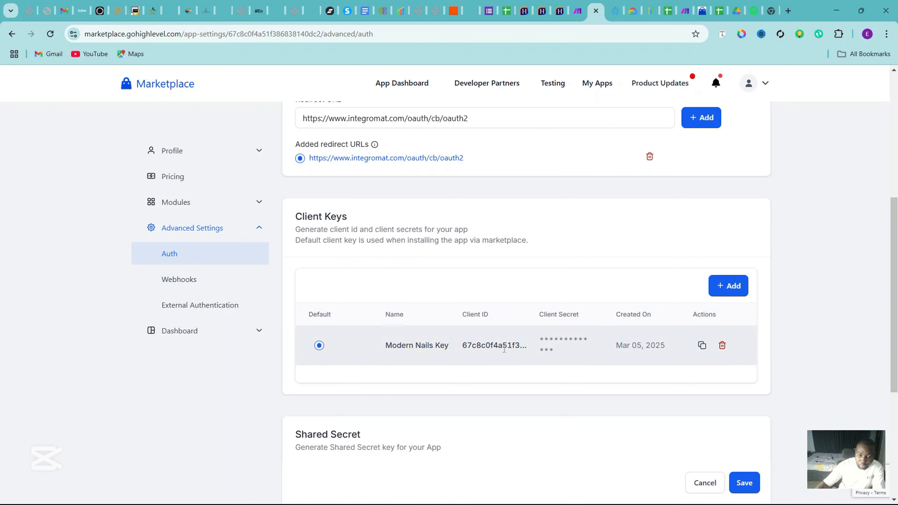
# Step: Add client key 'Modern Nails', copy its client secret, and set it as the default
pyautogui.click(730, 286)
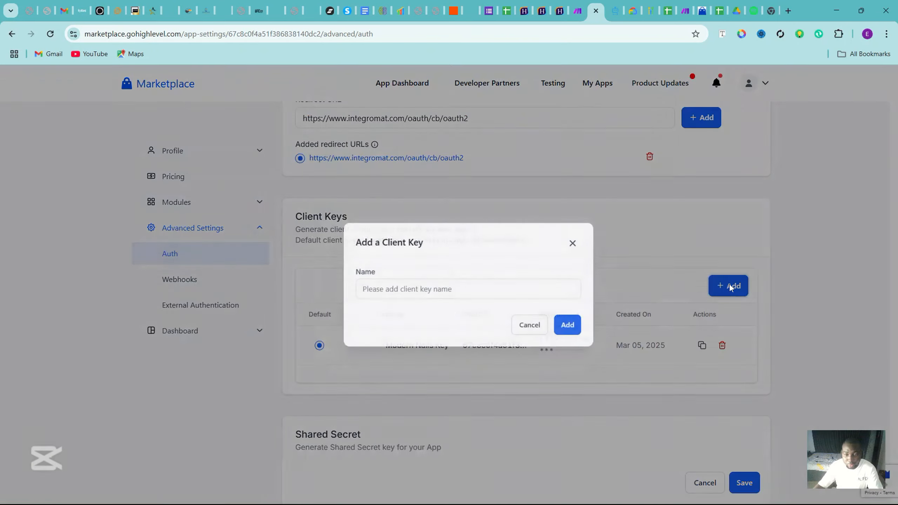
pyautogui.click(458, 289)
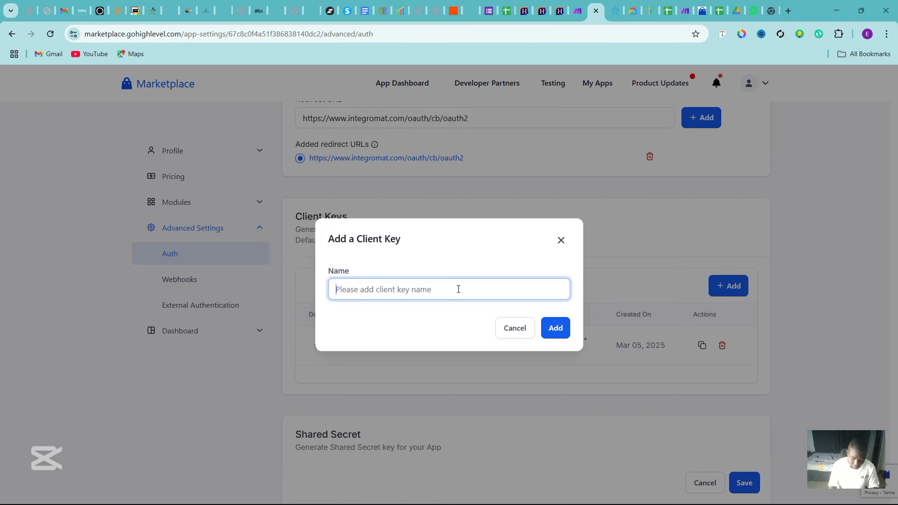
pyautogui.write('Modern ')
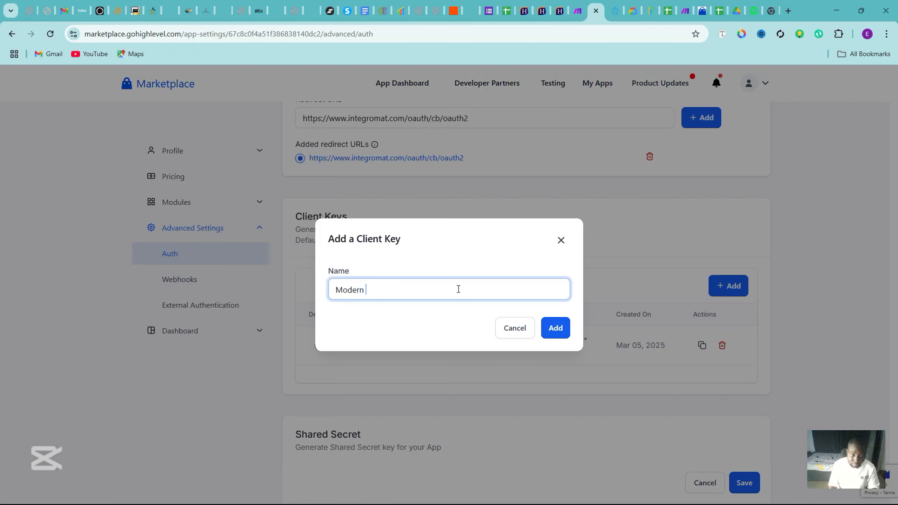
pyautogui.write('Nails')
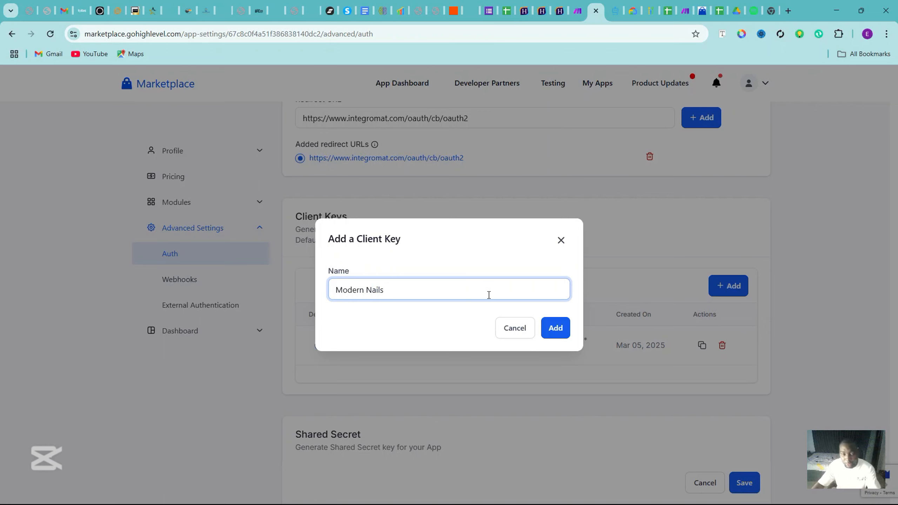
pyautogui.click(555, 329)
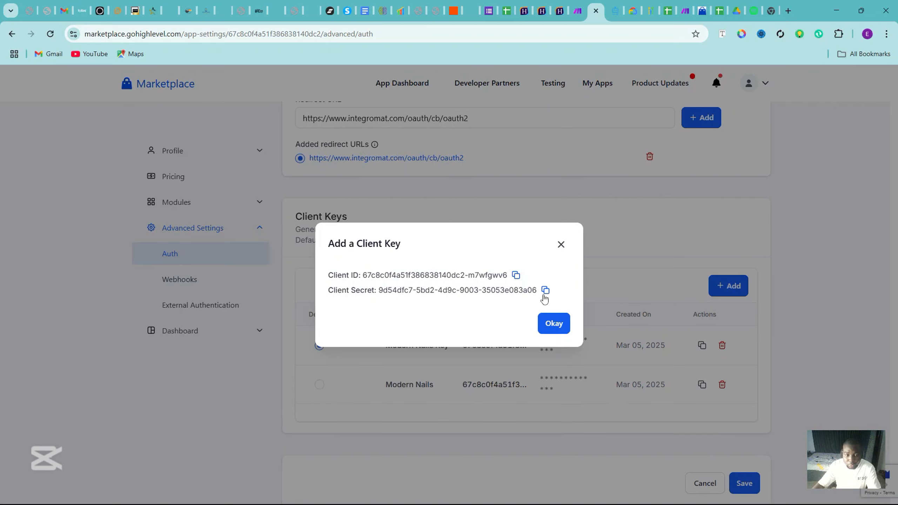
pyautogui.click(545, 290)
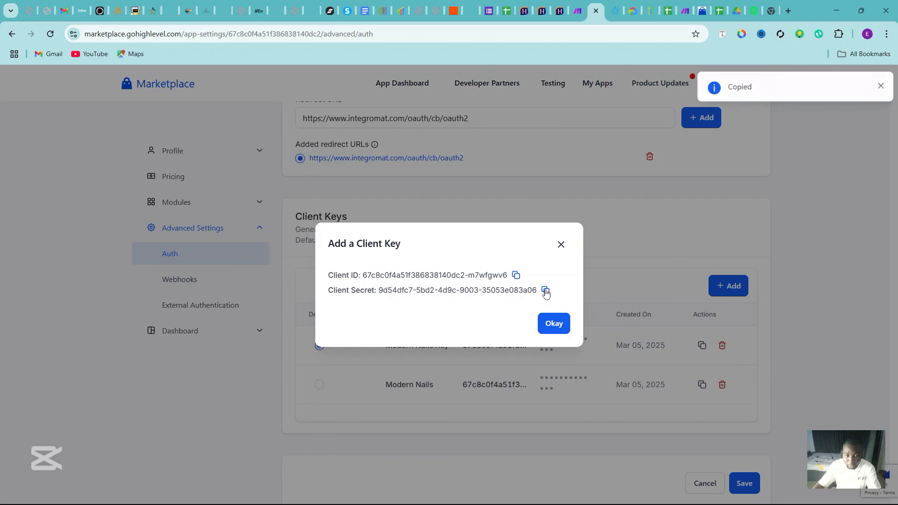
pyautogui.click(549, 323)
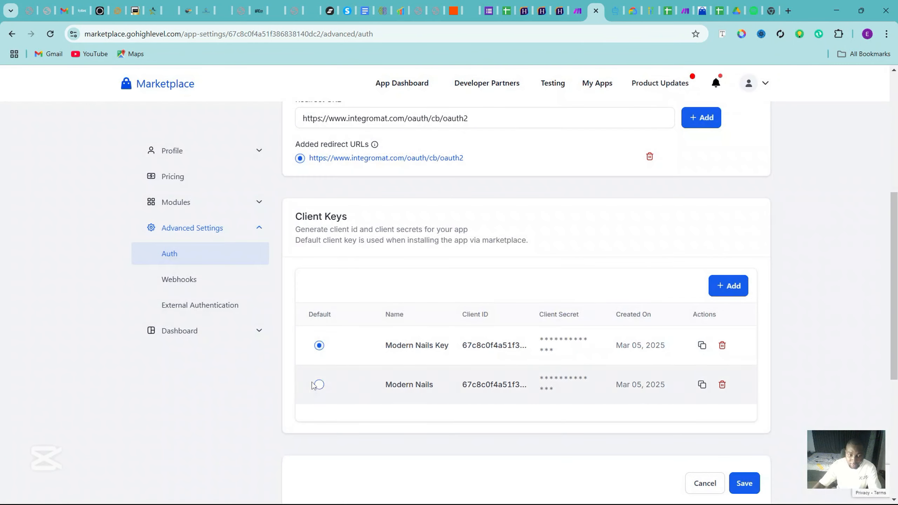
pyautogui.click(319, 385)
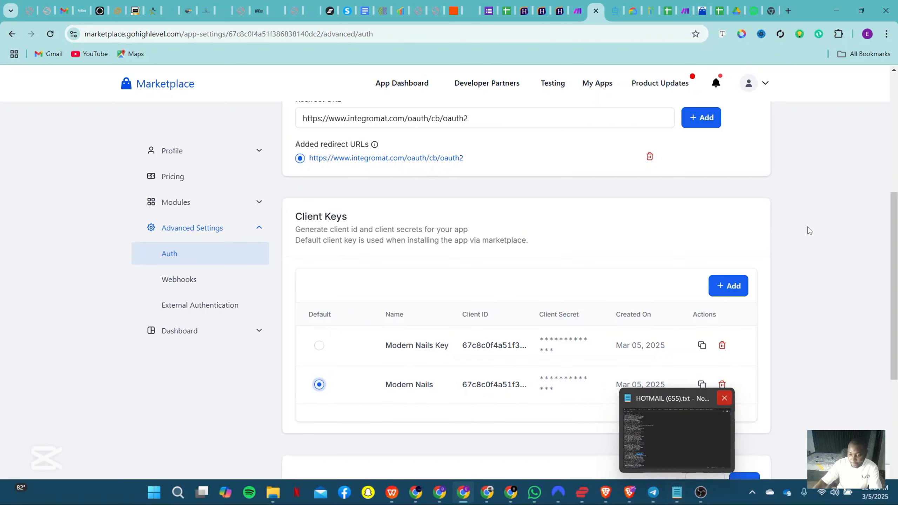
# Step: Verify the copied secret in a new tab, then save the Marketplace app's auth settings
pyautogui.click(774, 10)
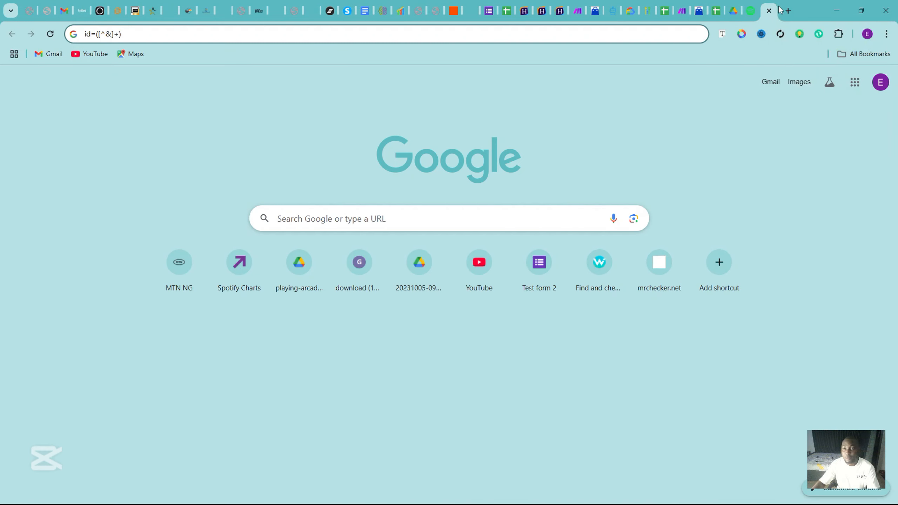
pyautogui.hotkey('ctrl', 'a')
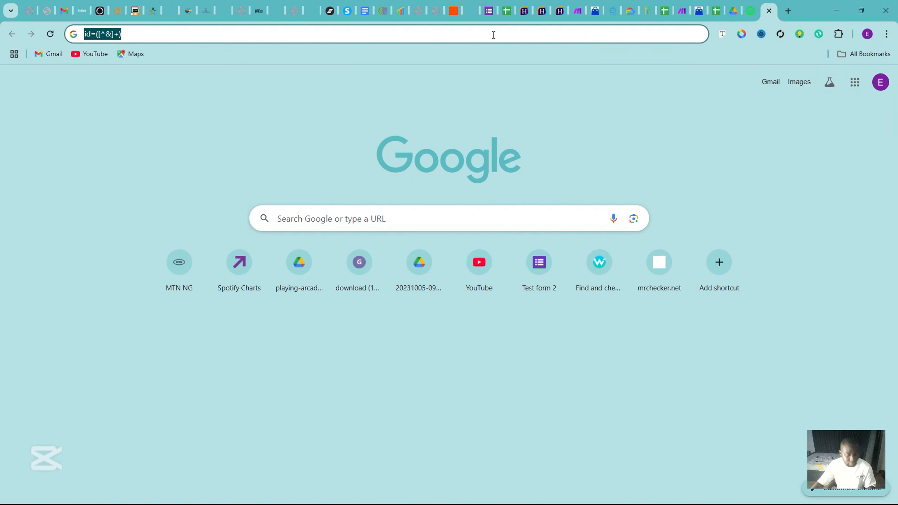
pyautogui.hotkey('ctrl', 'v')
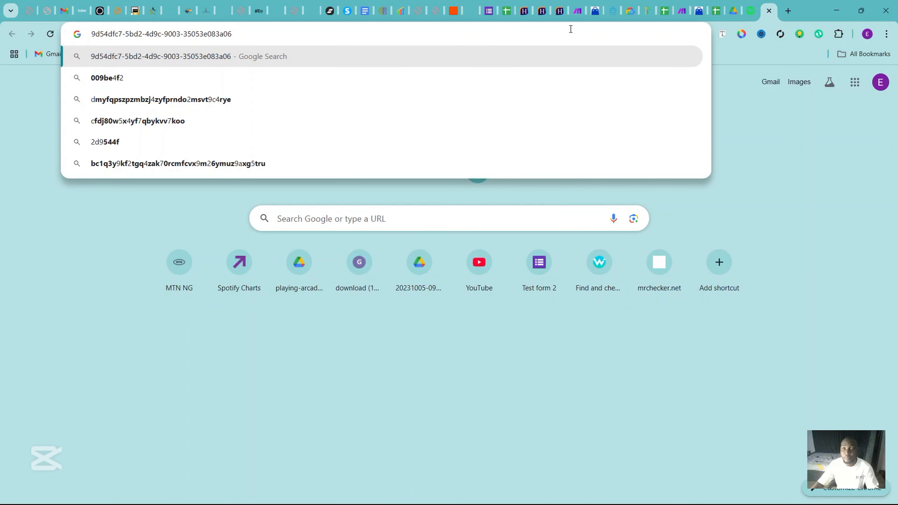
pyautogui.click(595, 10)
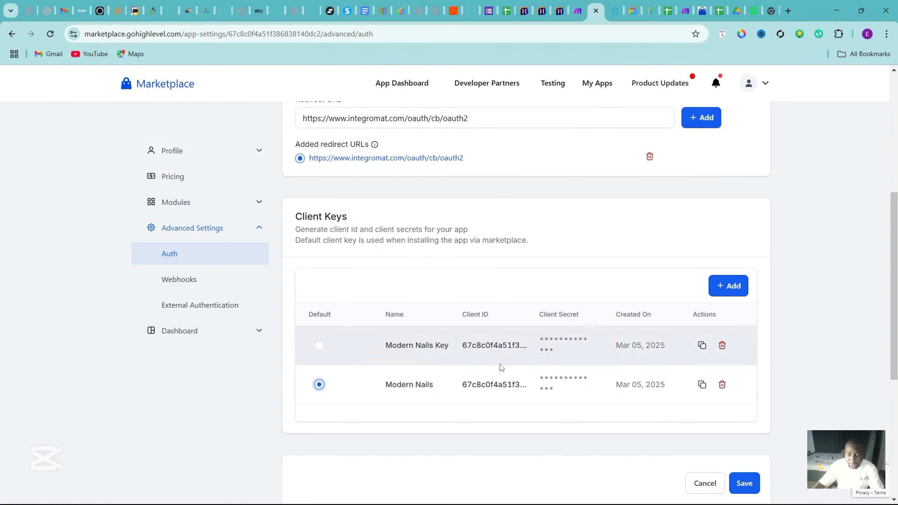
pyautogui.moveTo(896, 378); pyautogui.dragTo(896, 485)
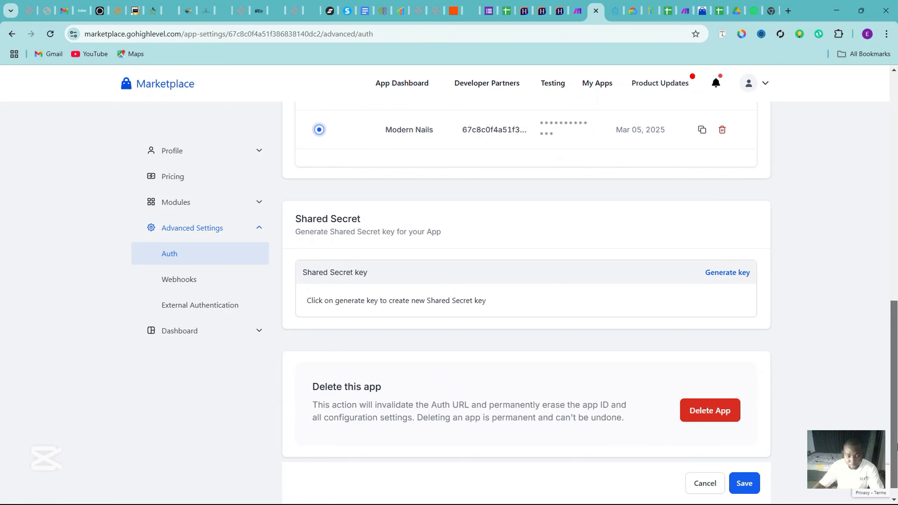
pyautogui.click(751, 486)
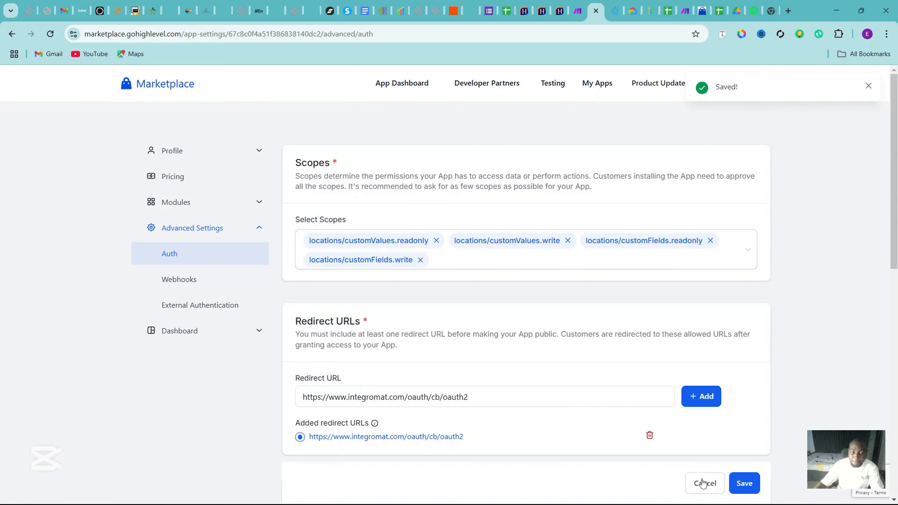
pyautogui.moveTo(896, 204); pyautogui.dragTo(896, 180)
# Step: Review the Authorize and Token URIs in Make and add two scope entries
pyautogui.click(579, 6)
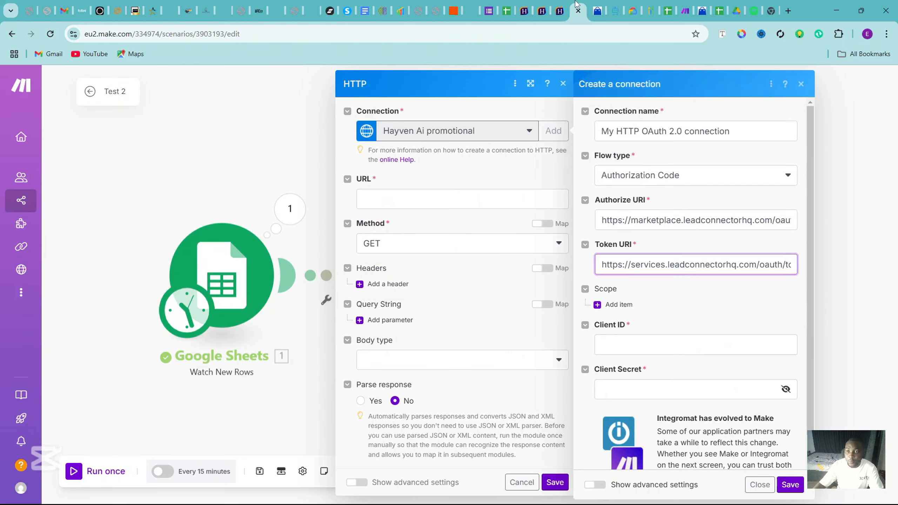
pyautogui.click(620, 214)
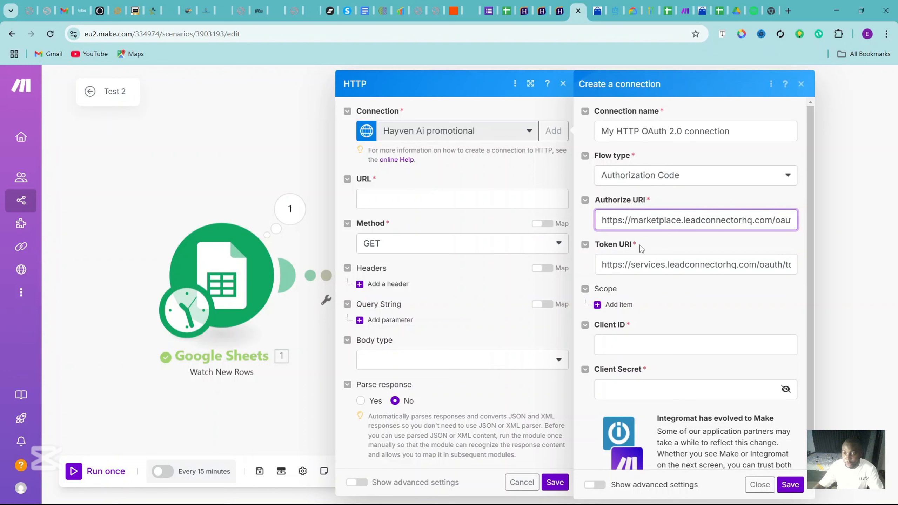
pyautogui.click(628, 266)
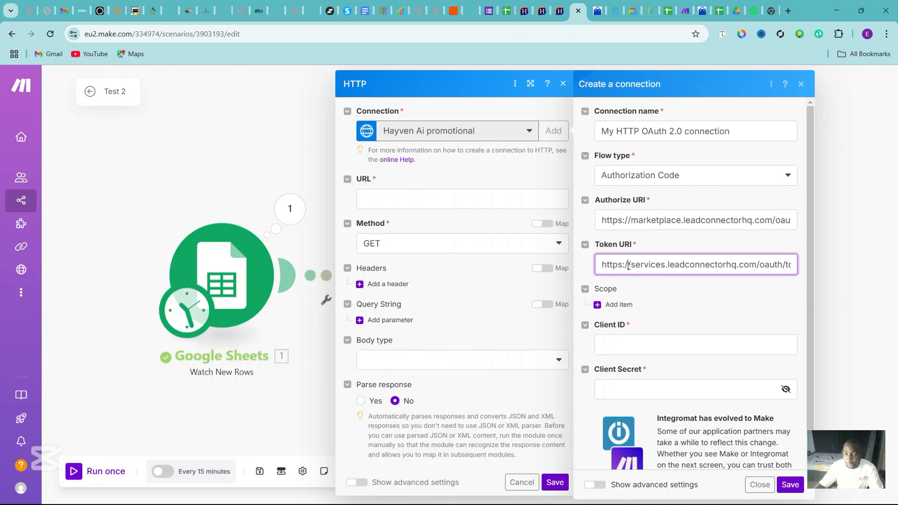
pyautogui.click(619, 305)
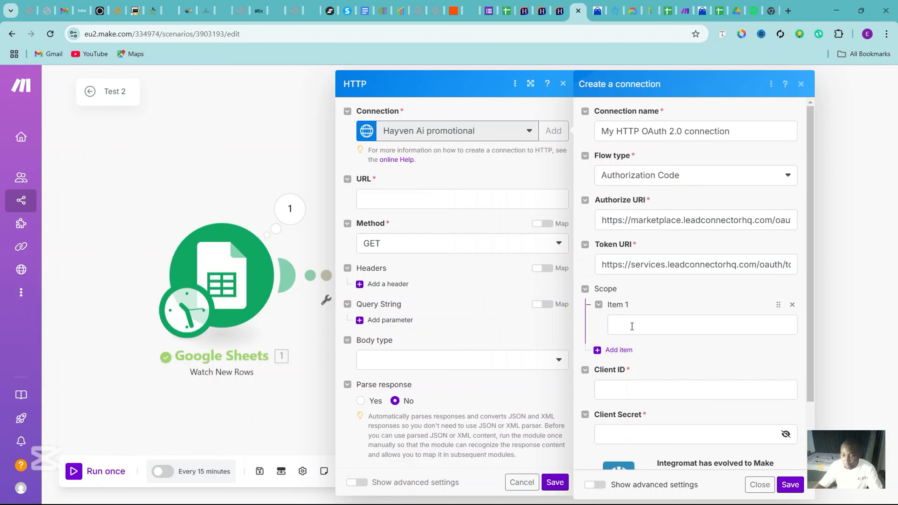
pyautogui.click(618, 349)
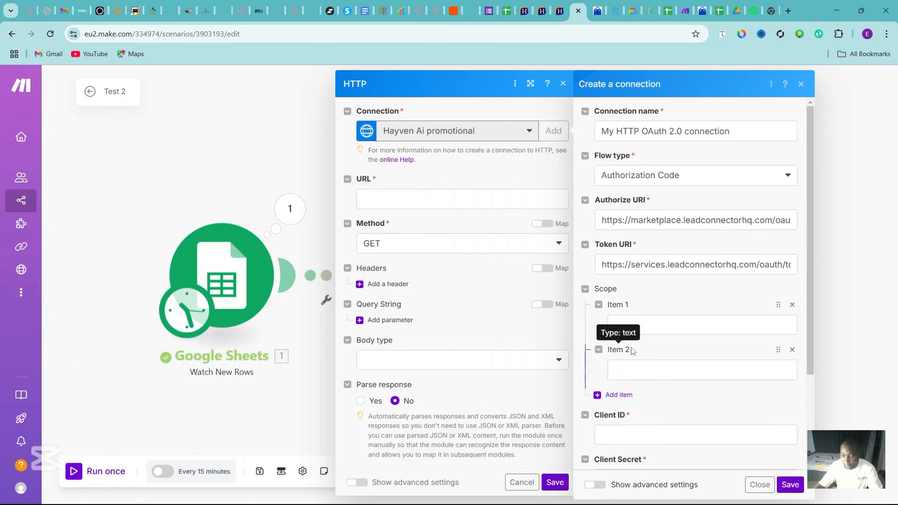
pyautogui.click(664, 324)
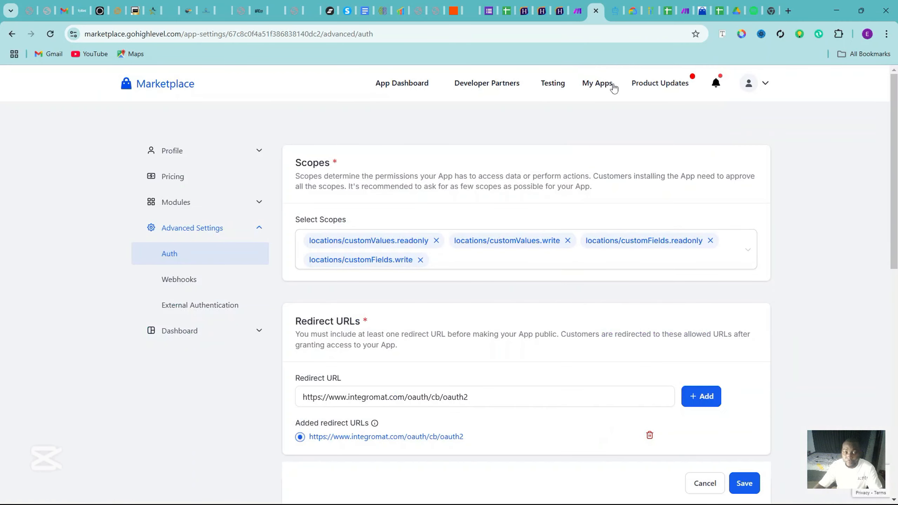
# Step: Fill the first scope item with locations/customValues.readonly
pyautogui.click(597, 9)
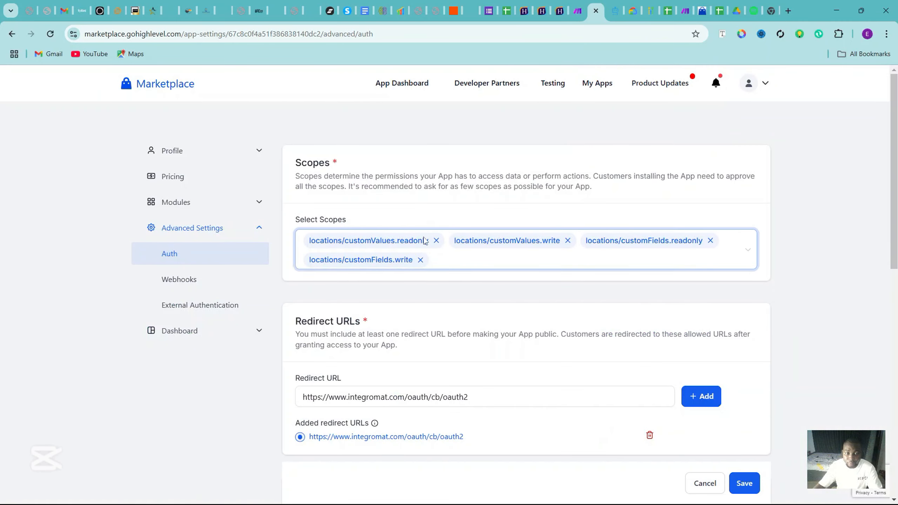
pyautogui.moveTo(429, 241); pyautogui.dragTo(311, 248)
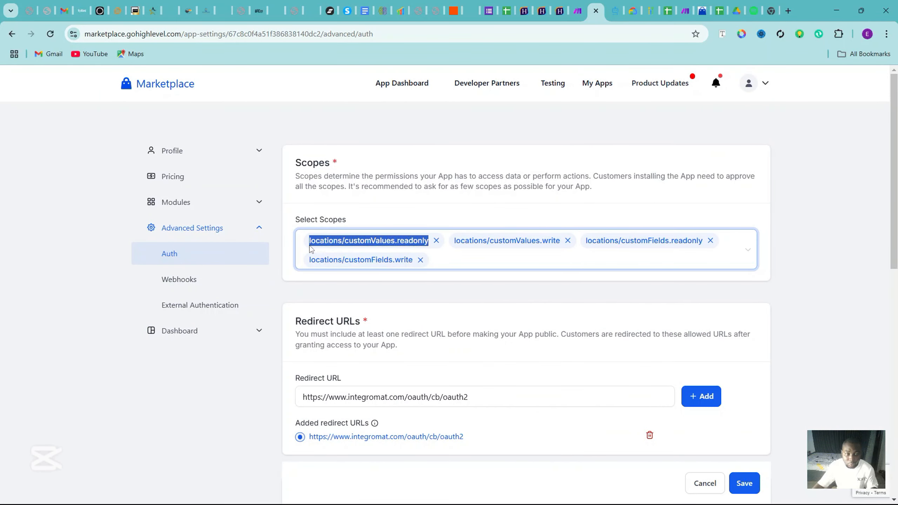
pyautogui.click(311, 249)
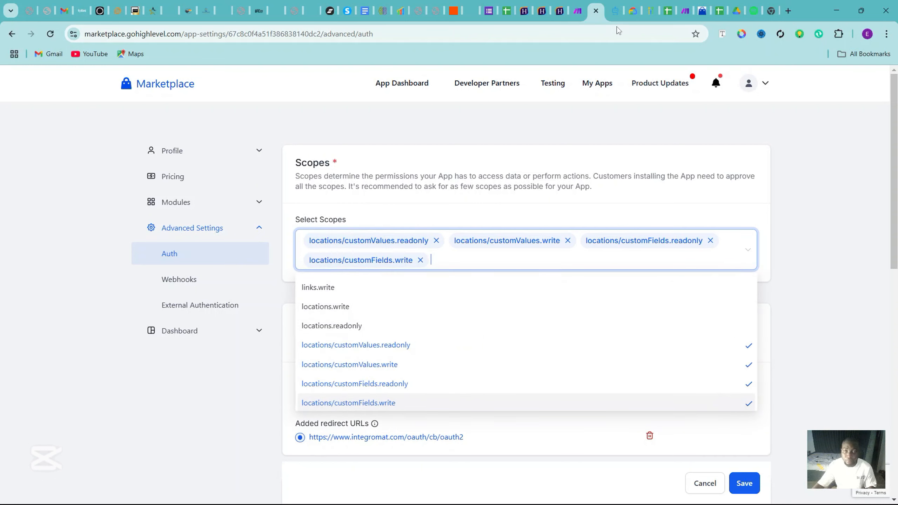
pyautogui.click(579, 4)
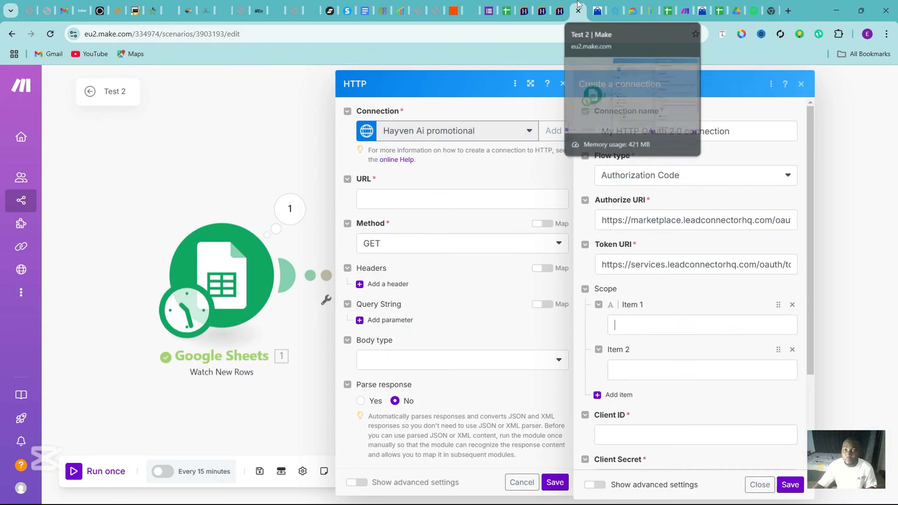
pyautogui.click(637, 320)
pyautogui.click(638, 364)
# Step: Copy locations/customValues.write from the Marketplace into the second scope item
pyautogui.click(635, 368)
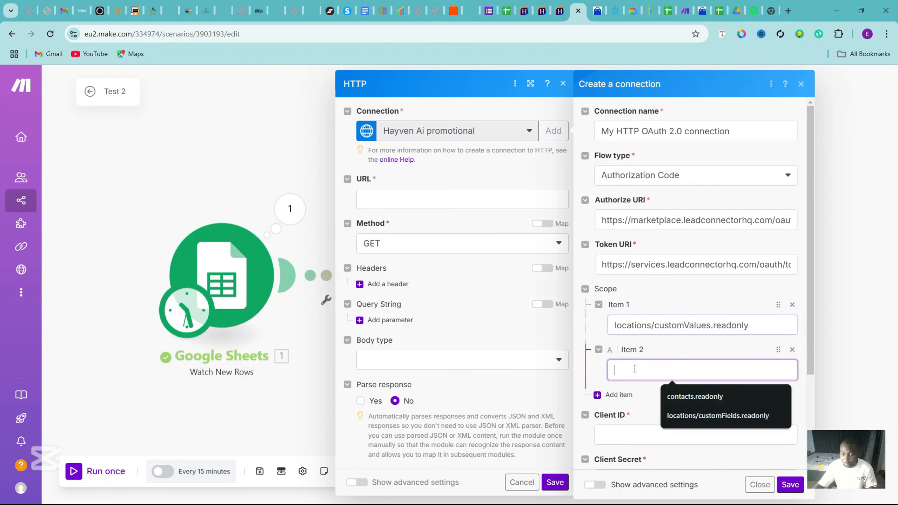
pyautogui.click(597, 10)
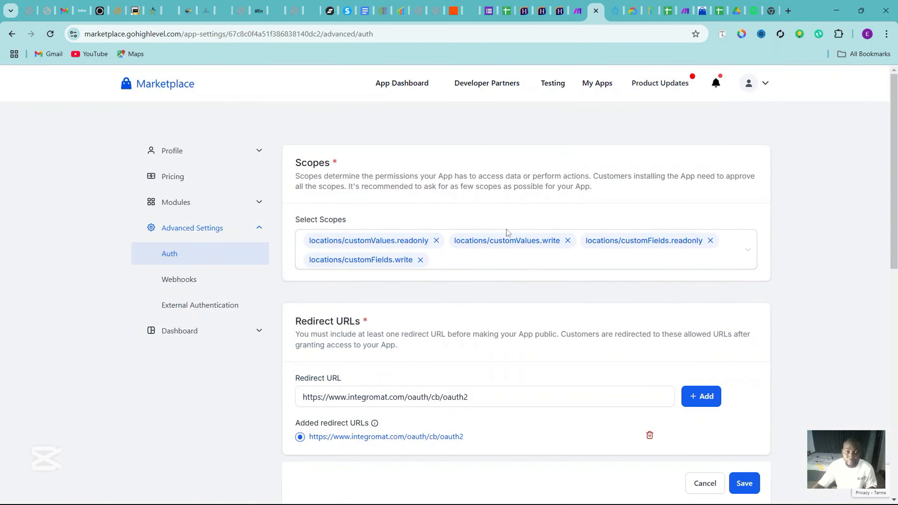
pyautogui.moveTo(563, 243); pyautogui.dragTo(456, 243)
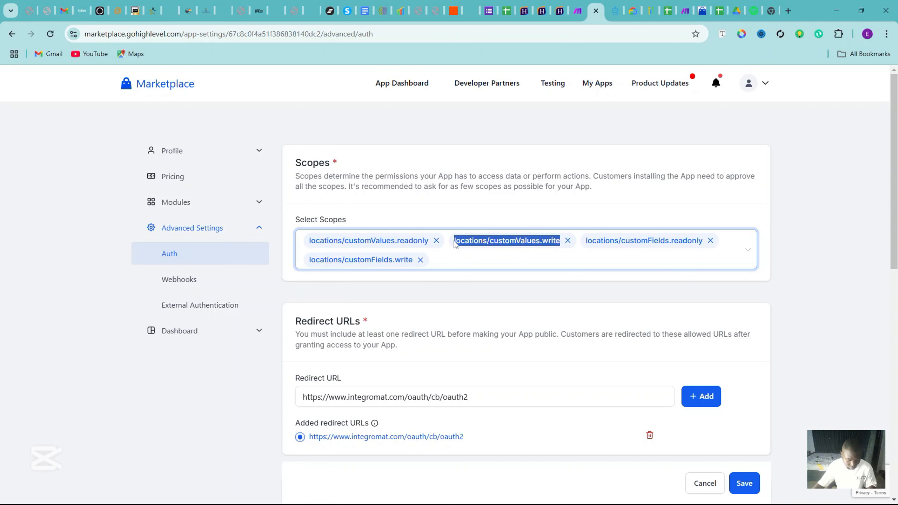
pyautogui.hotkey('ctrl', 'c')
pyautogui.click(580, 11)
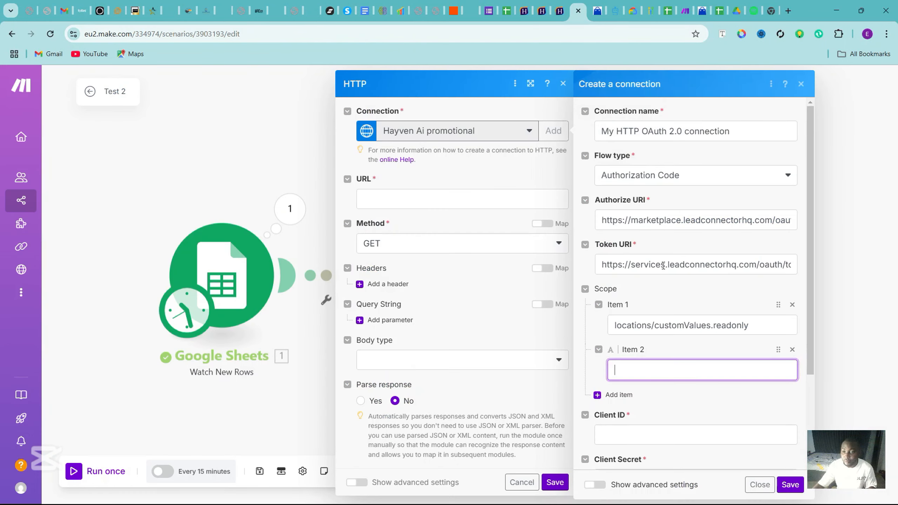
pyautogui.click(640, 368)
pyautogui.hotkey('ctrl', 'v')
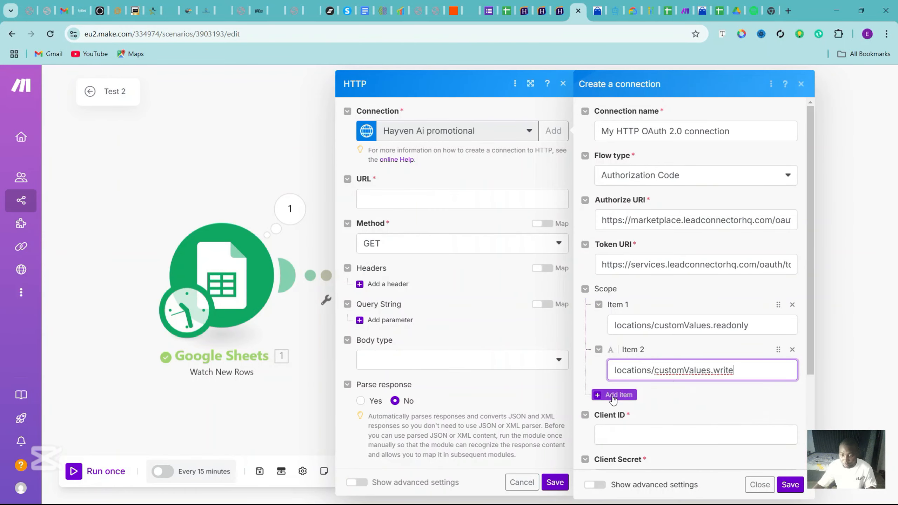
# Step: Add scope items 3 and 4 and fill item 3 with locations/customFields.readonly
pyautogui.click(619, 395)
pyautogui.moveTo(811, 292); pyautogui.dragTo(808, 361)
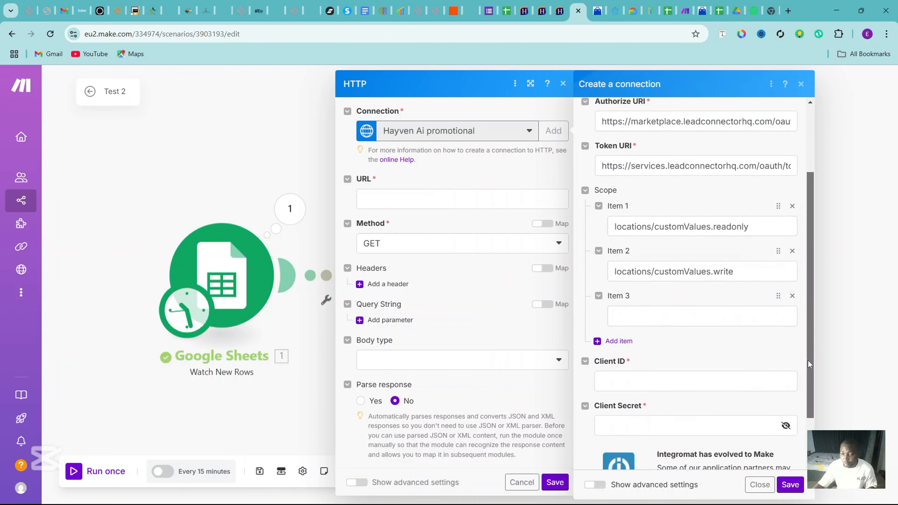
pyautogui.click(619, 331)
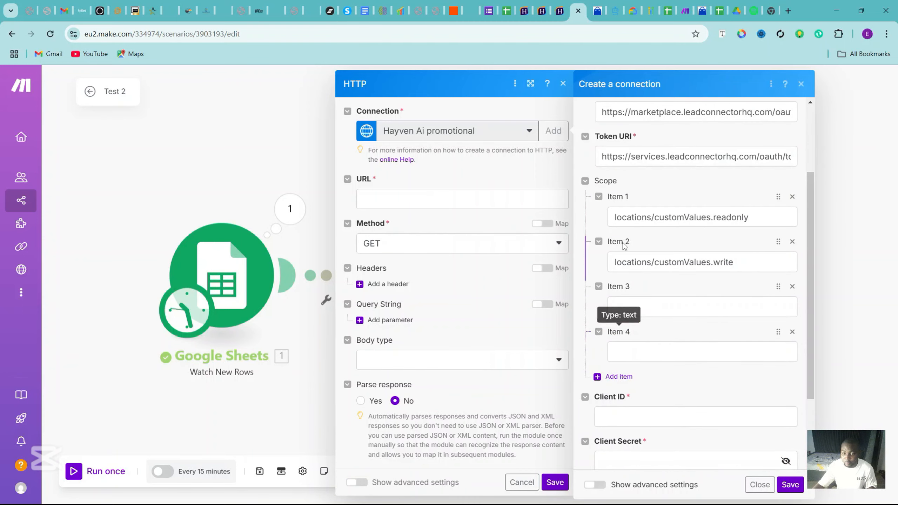
pyautogui.click(597, 11)
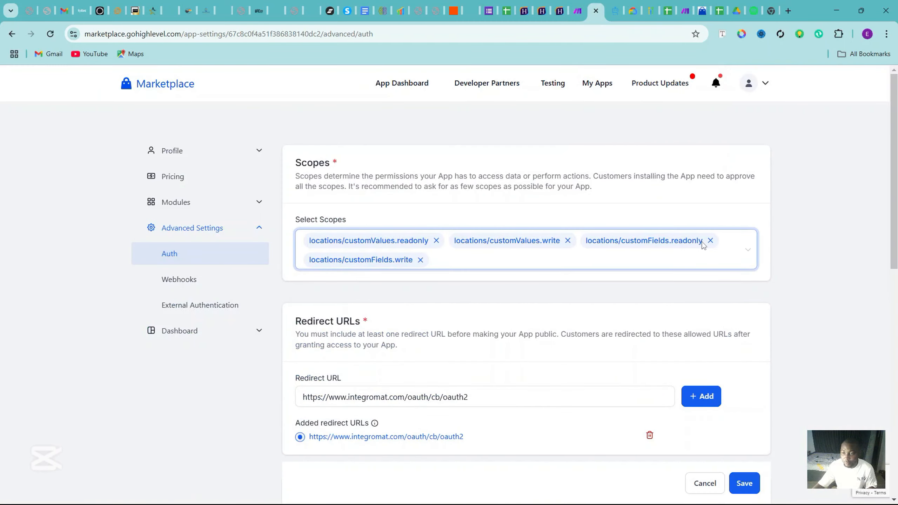
pyautogui.moveTo(704, 247); pyautogui.dragTo(588, 251)
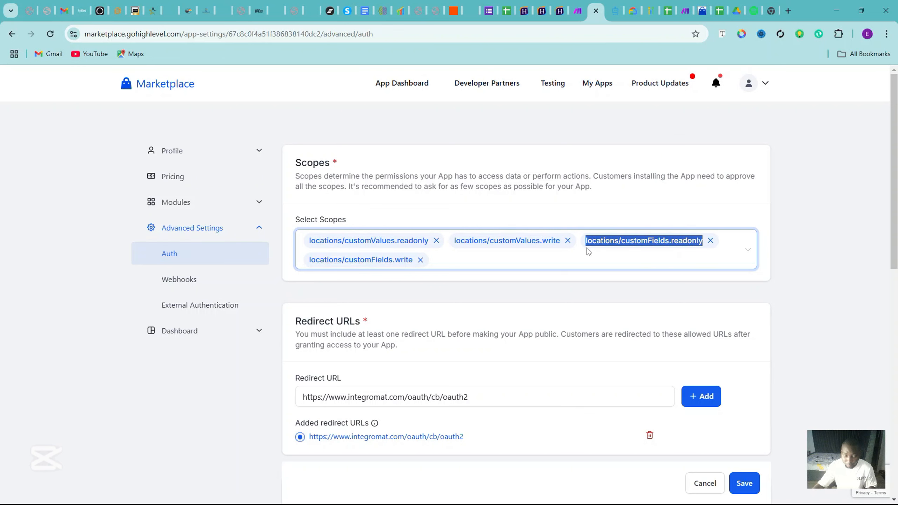
pyautogui.click(578, 10)
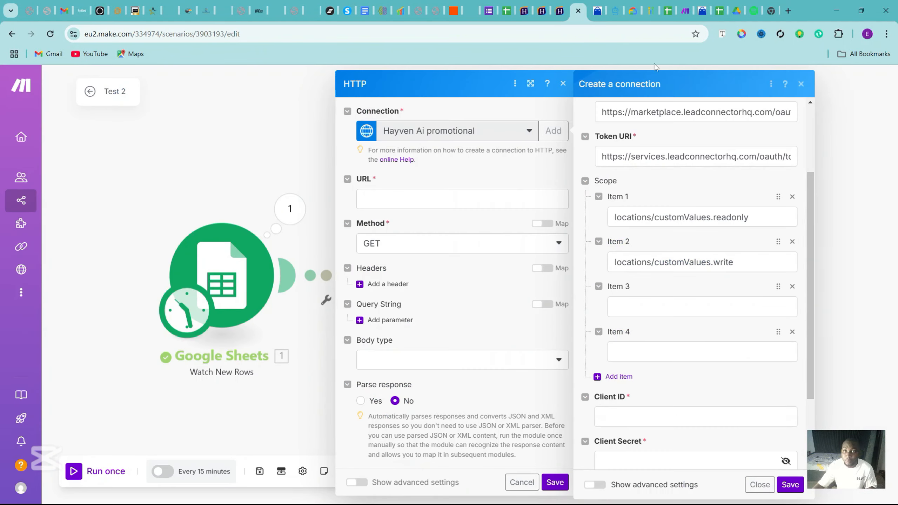
pyautogui.click(641, 300)
pyautogui.hotkey('ctrl', 'v')
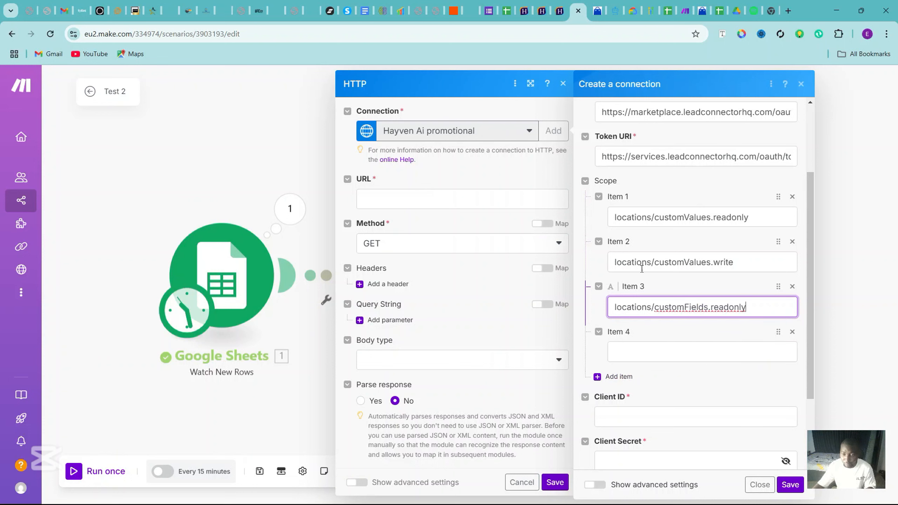
# Step: Fill scope item 4 with locations/customFields.write
pyautogui.click(598, 10)
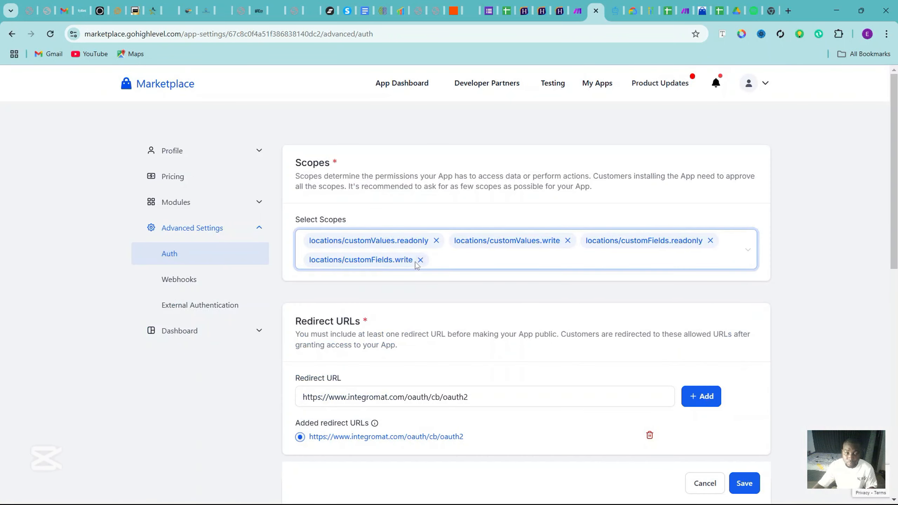
pyautogui.moveTo(414, 264); pyautogui.dragTo(311, 270)
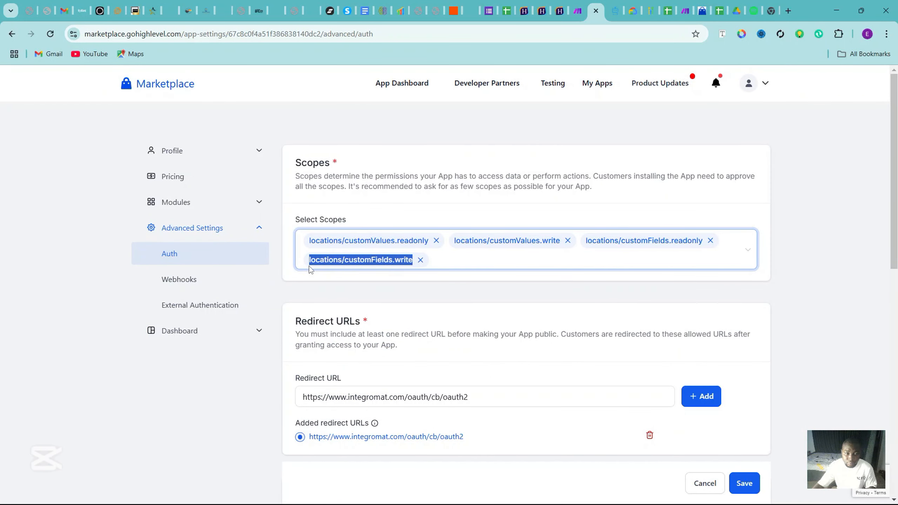
pyautogui.click(578, 10)
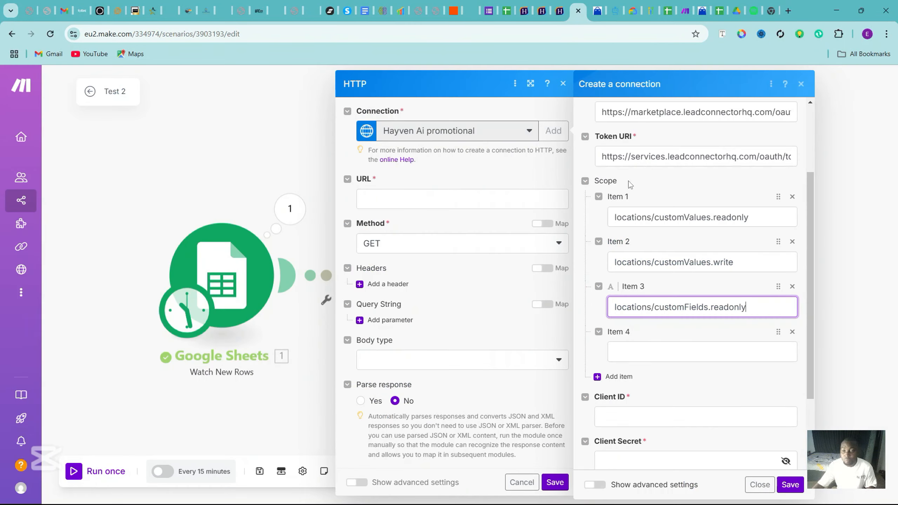
pyautogui.click(634, 354)
pyautogui.hotkey('ctrl', 'v')
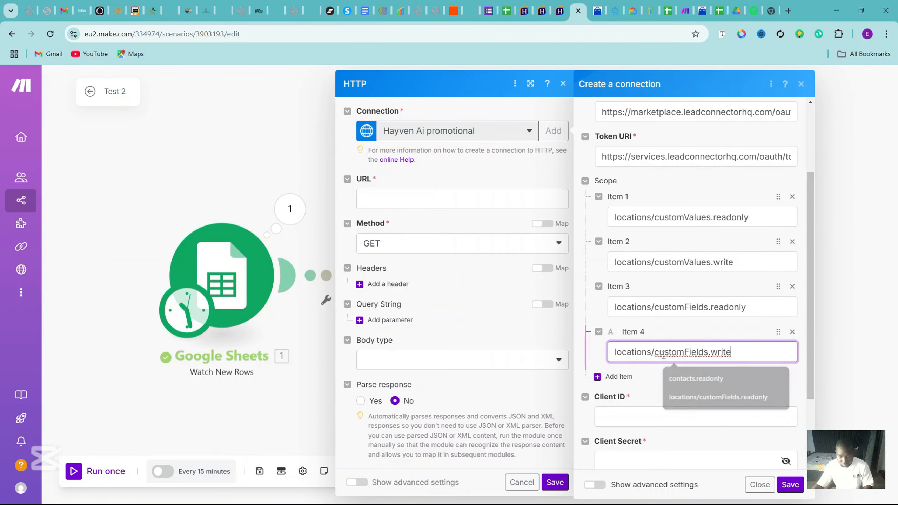
pyautogui.moveTo(811, 327); pyautogui.dragTo(808, 365)
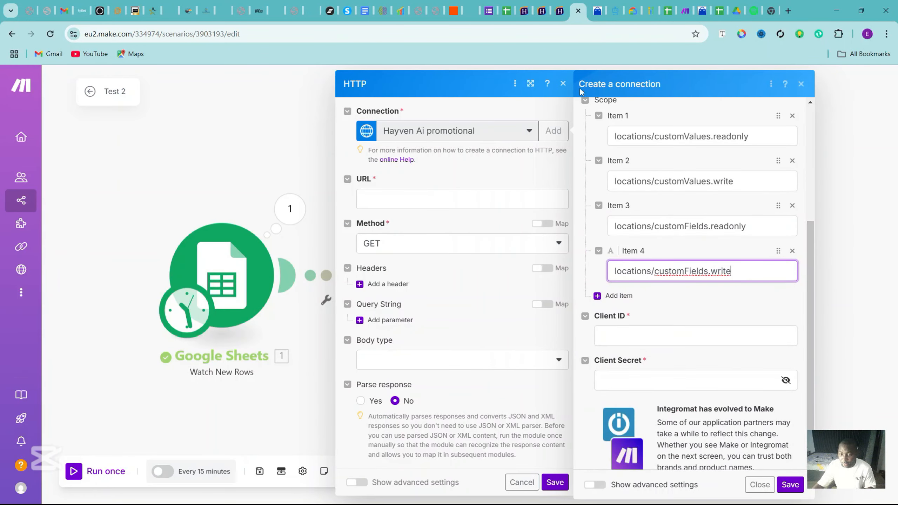
pyautogui.click(597, 11)
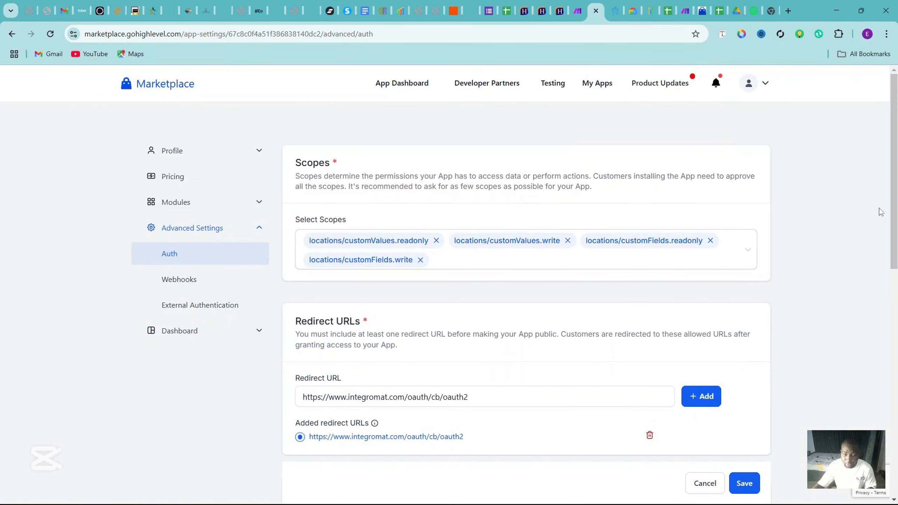
# Step: Copy the app's client ID from Marketplace and paste it into Make's Client ID field
pyautogui.scroll(-8, 881, 212)
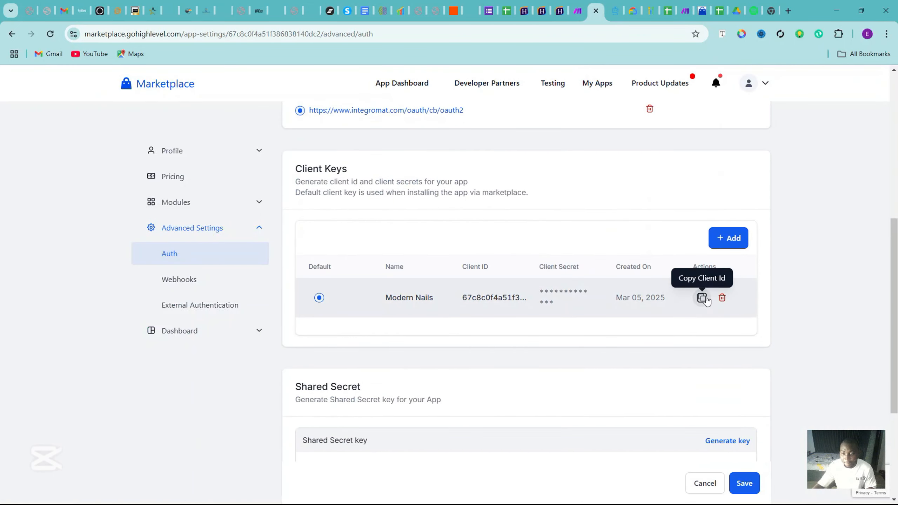
pyautogui.click(702, 298)
pyautogui.click(578, 11)
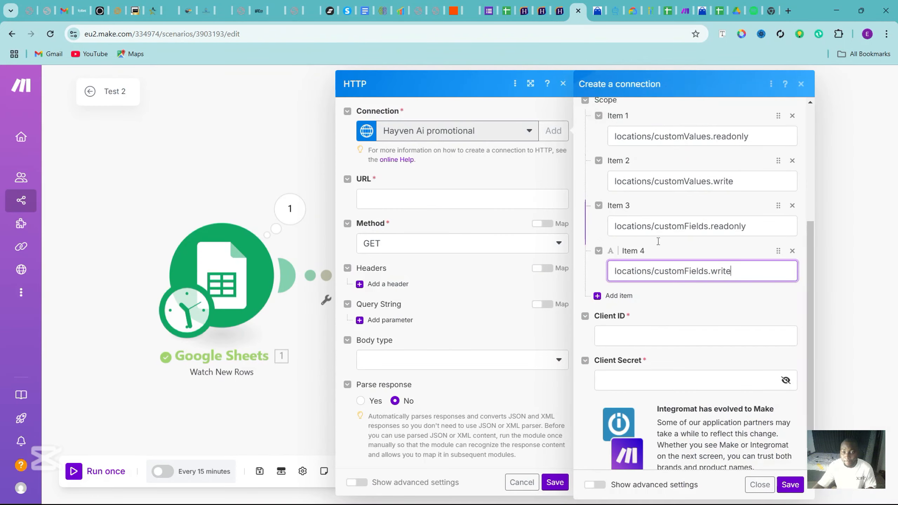
pyautogui.click(650, 331)
pyautogui.hotkey('ctrl', 'v')
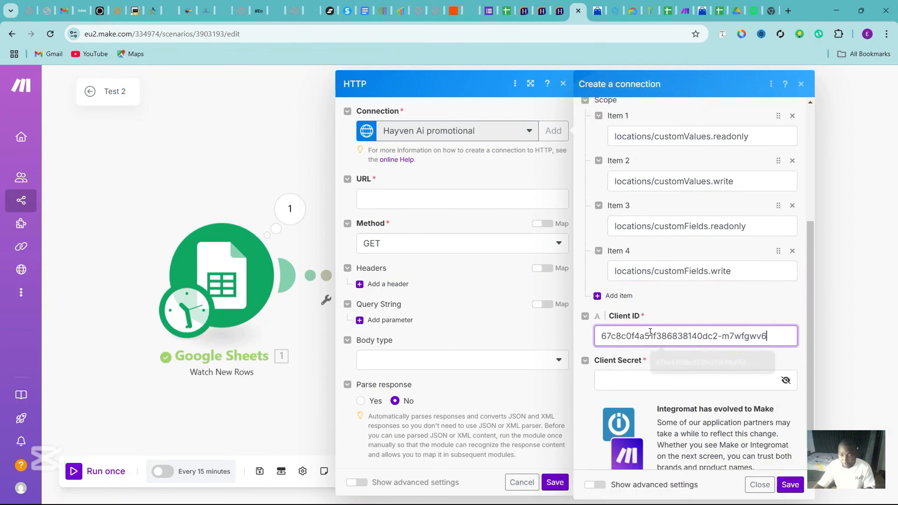
# Step: Check the copied client secret in a new tab and paste it into Client Secret
pyautogui.hotkey('ctrl', 't')
pyautogui.hotkey('ctrl', 'v')
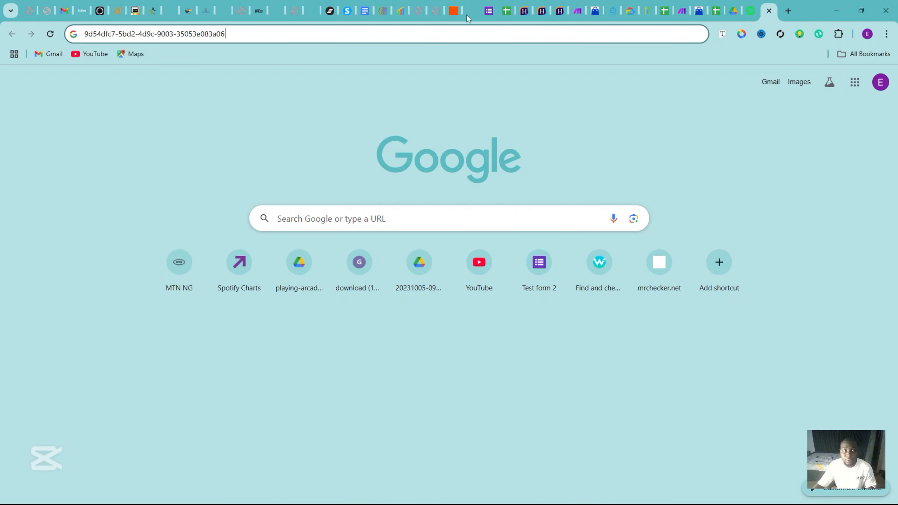
pyautogui.hotkey('ctrl', 'shift', 'Left')
pyautogui.hotkey('ctrl', 'shift', 'Left')
pyautogui.hotkey('ctrl', 'shift', 'Left')
pyautogui.hotkey('ctrl', 'shift', 'Left')
pyautogui.hotkey('ctrl', 'shift', 'Left')
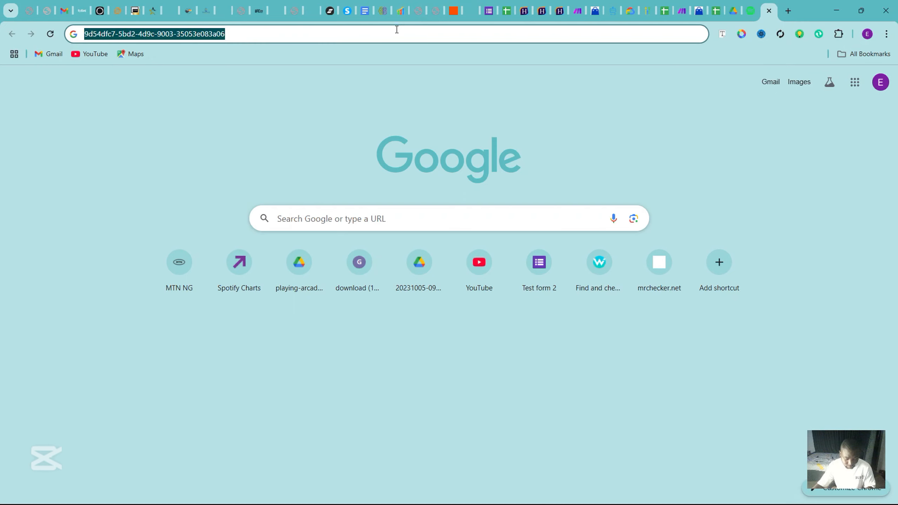
pyautogui.click(577, 11)
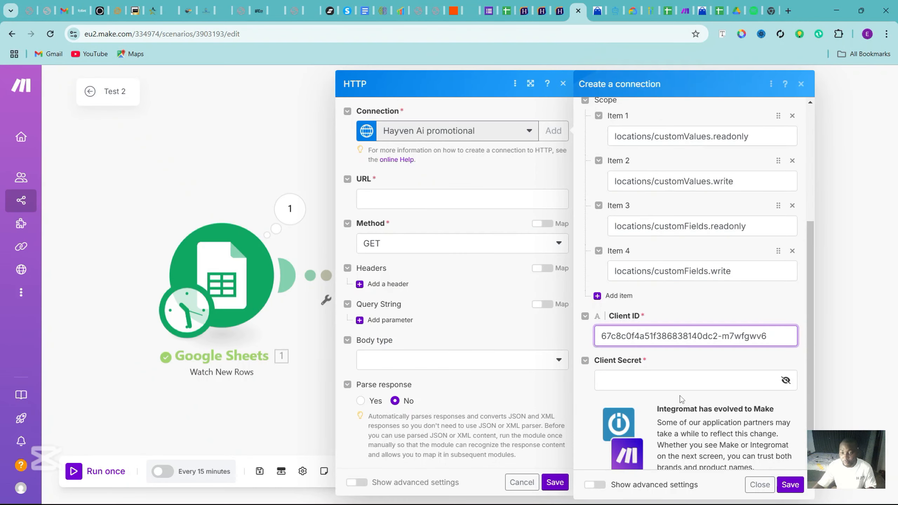
pyautogui.click(676, 378)
pyautogui.hotkey('ctrl', 'v')
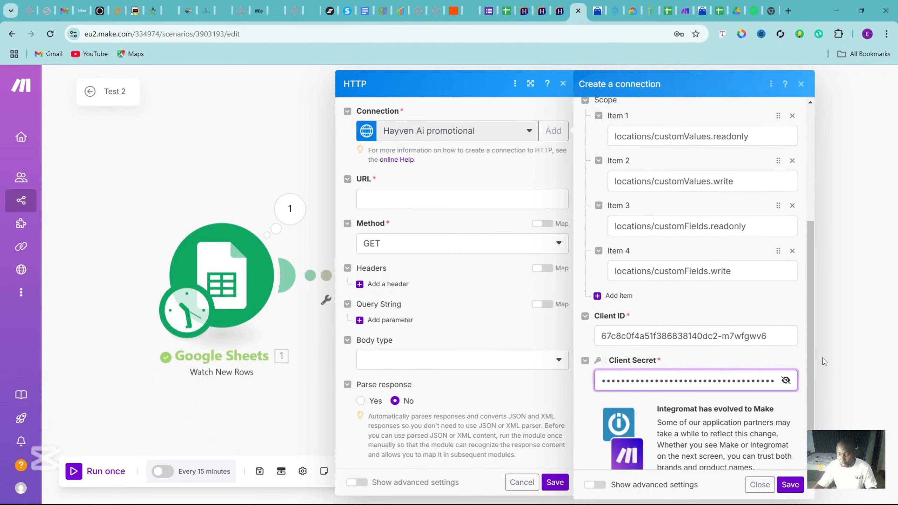
pyautogui.scroll(-1, 811, 347)
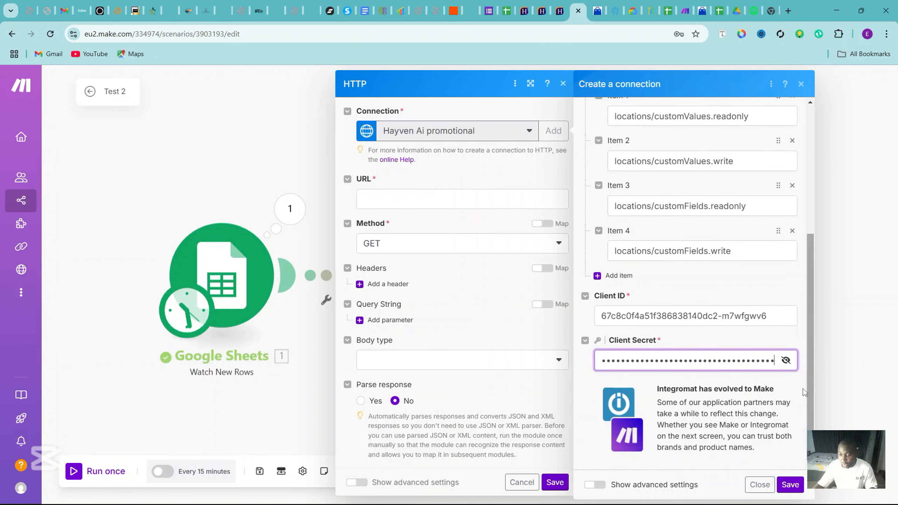
# Step: Set the connection's Scope separator to SPACE under advanced settings and save it
pyautogui.click(600, 487)
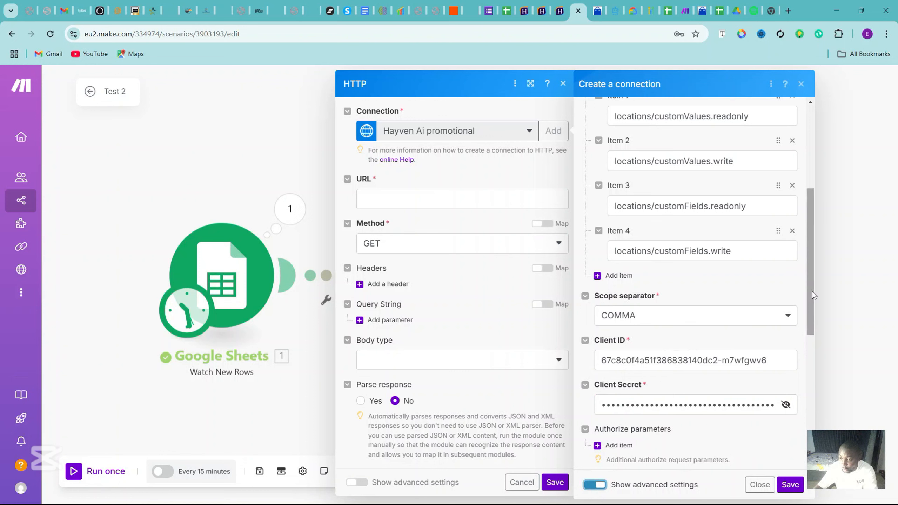
pyautogui.moveTo(812, 292); pyautogui.dragTo(818, 352)
pyautogui.scroll(1, 816, 348)
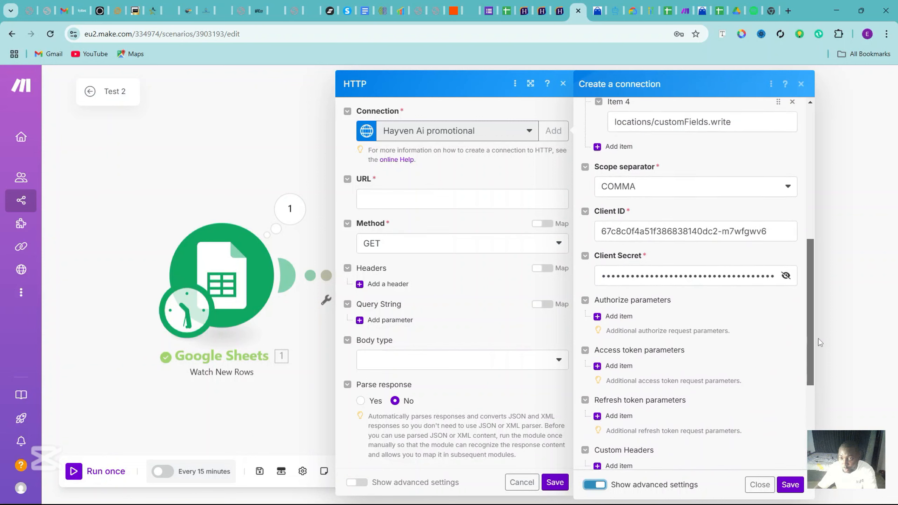
pyautogui.click(719, 191)
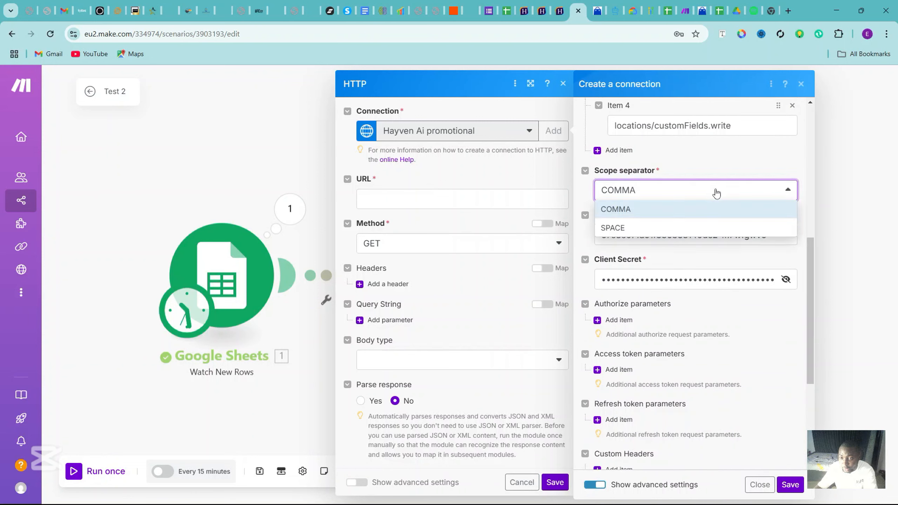
pyautogui.click(624, 228)
pyautogui.moveTo(810, 273); pyautogui.dragTo(810, 354)
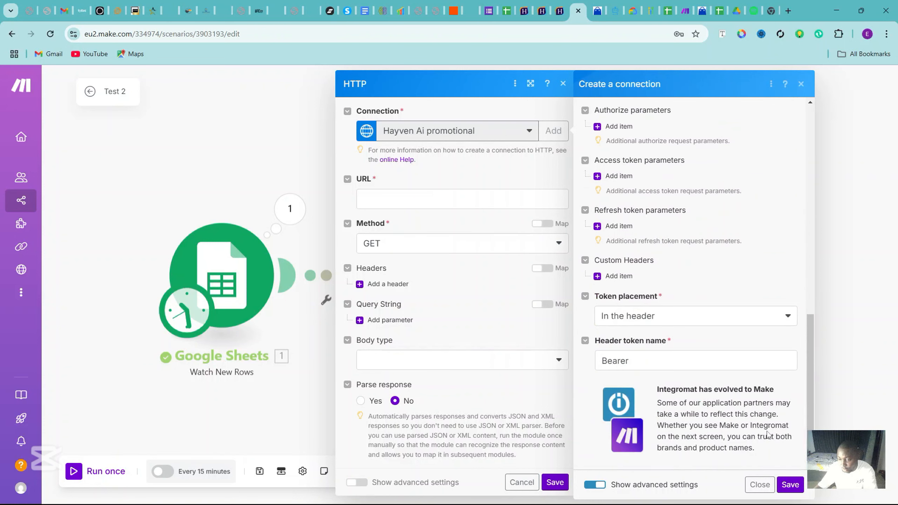
pyautogui.click(792, 487)
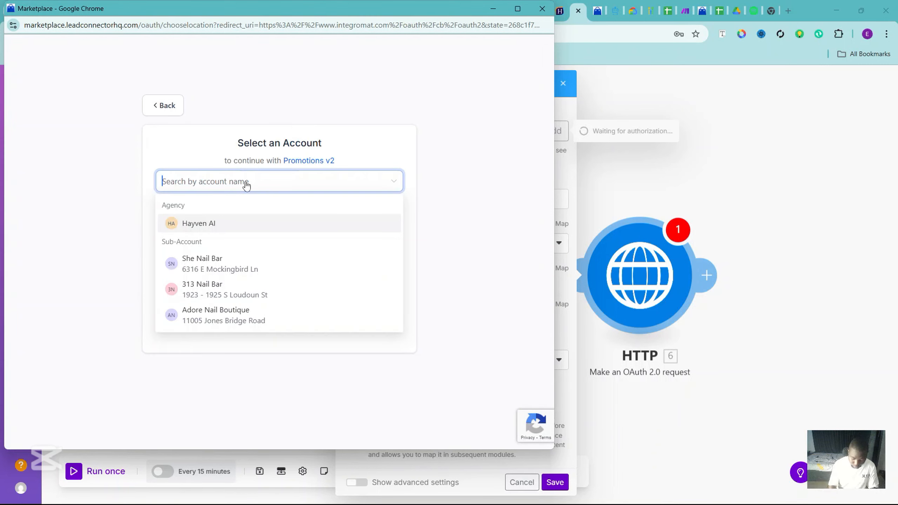
# Step: Search accounts for 'moder' and authorize the Modern Nail Bar sub-account
pyautogui.write('mod')
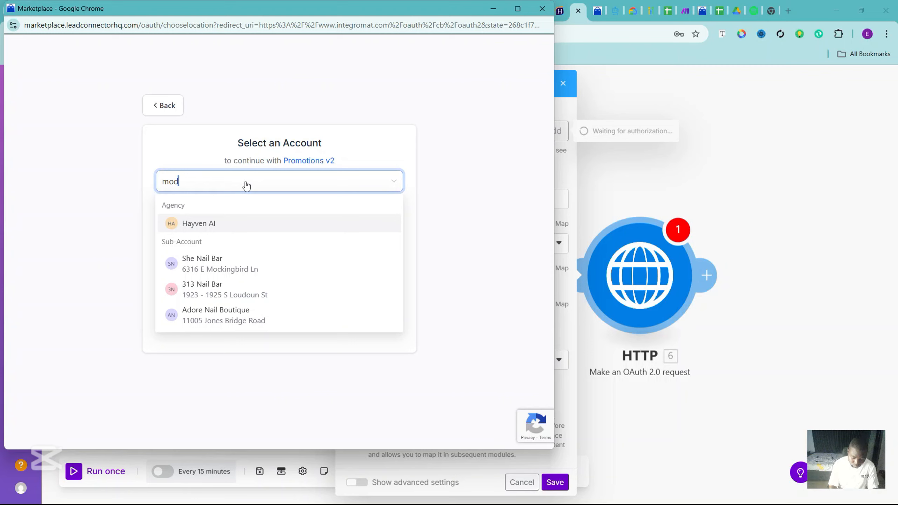
pyautogui.write('ern')
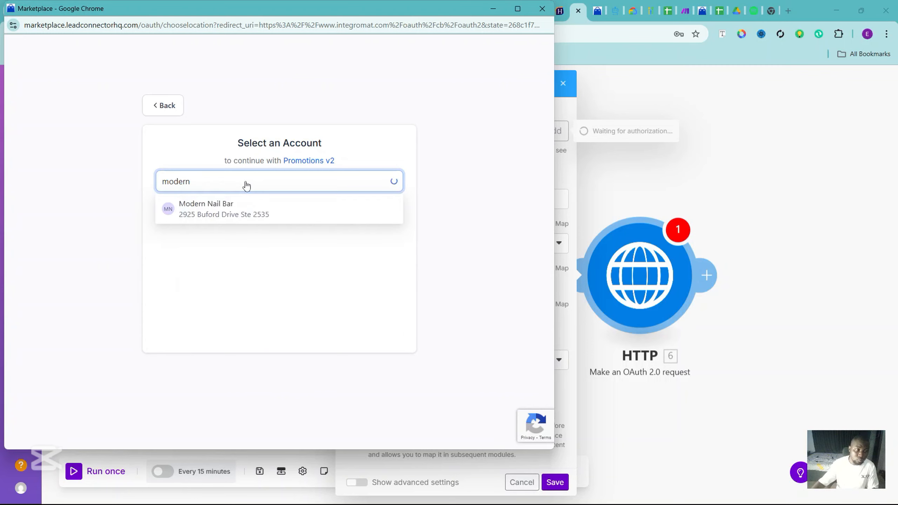
pyautogui.click(211, 213)
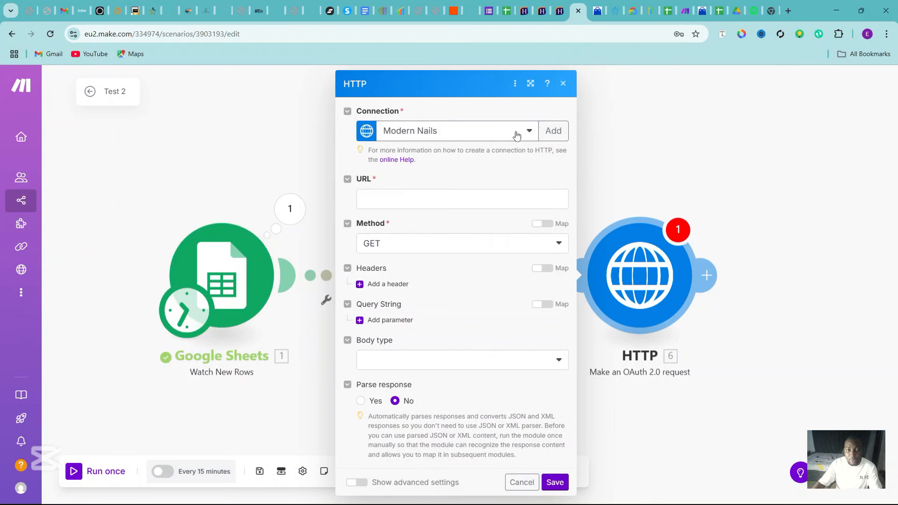
# Step: Choose the Modern Nails connection for the HTTP request, then bring up the HighLevel scopes docs
pyautogui.click(530, 136)
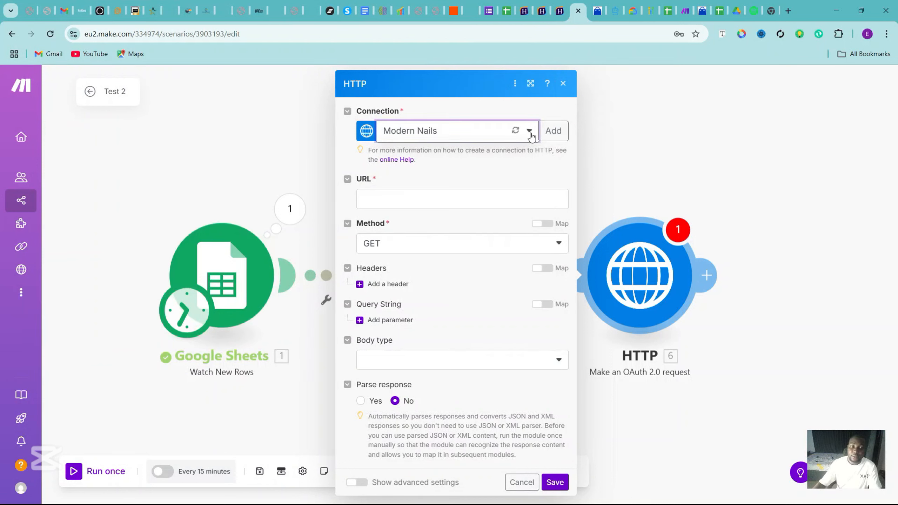
pyautogui.click(505, 202)
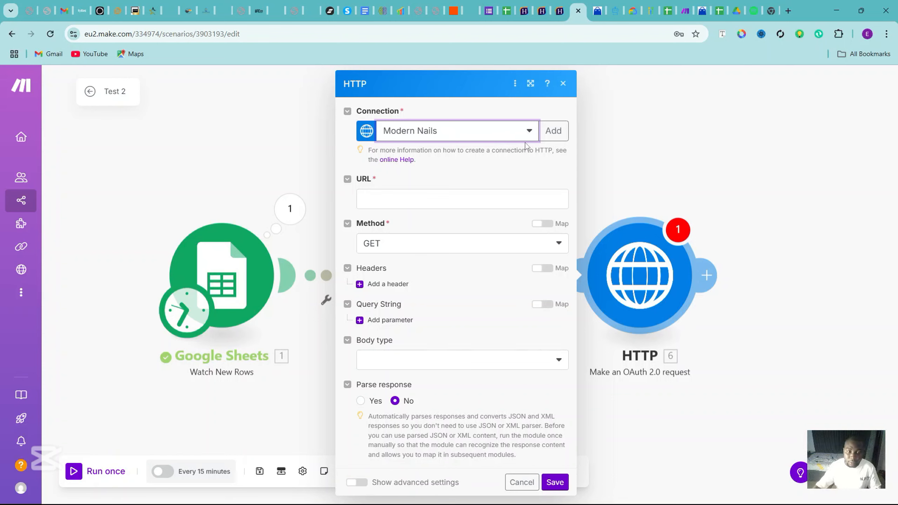
pyautogui.click(441, 203)
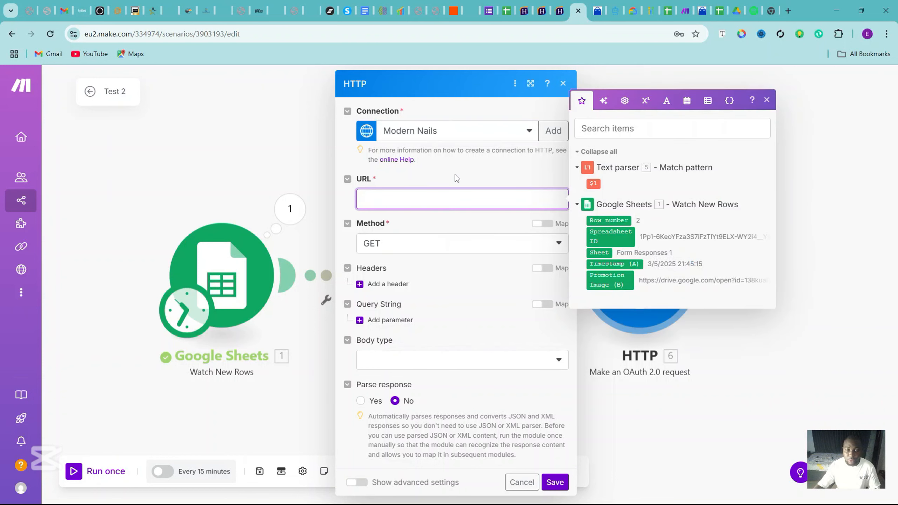
pyautogui.click(615, 10)
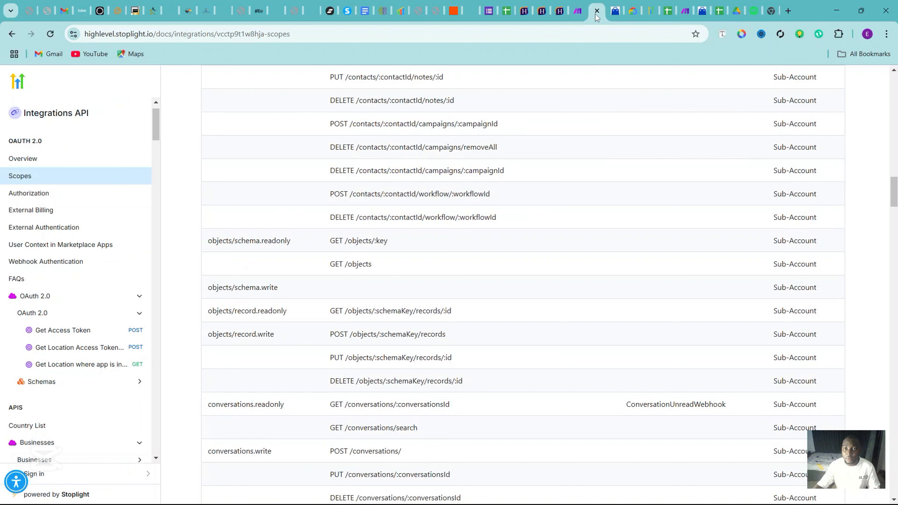
# Step: Under Custom Value, open Get Custom Values and copy its GET endpoint URL
pyautogui.moveTo(155, 133); pyautogui.dragTo(159, 254)
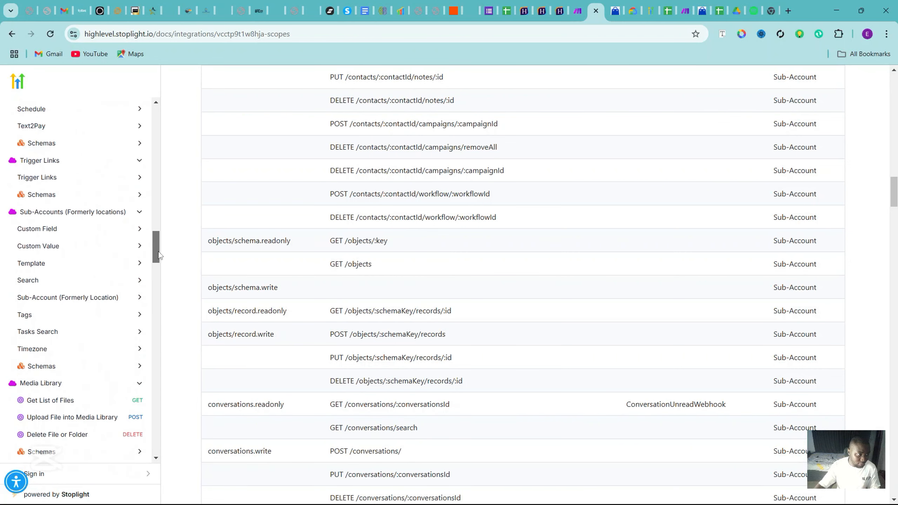
pyautogui.click(112, 252)
pyautogui.click(90, 271)
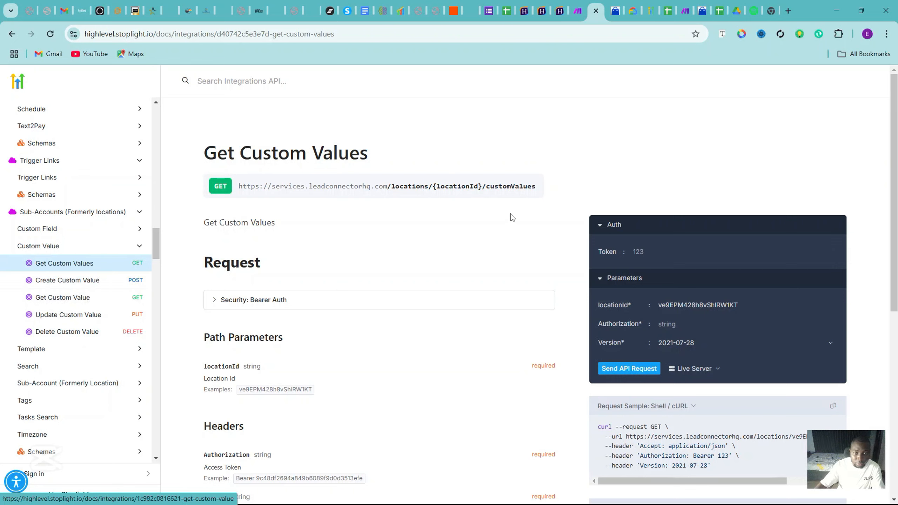
pyautogui.moveTo(539, 191); pyautogui.dragTo(445, 187)
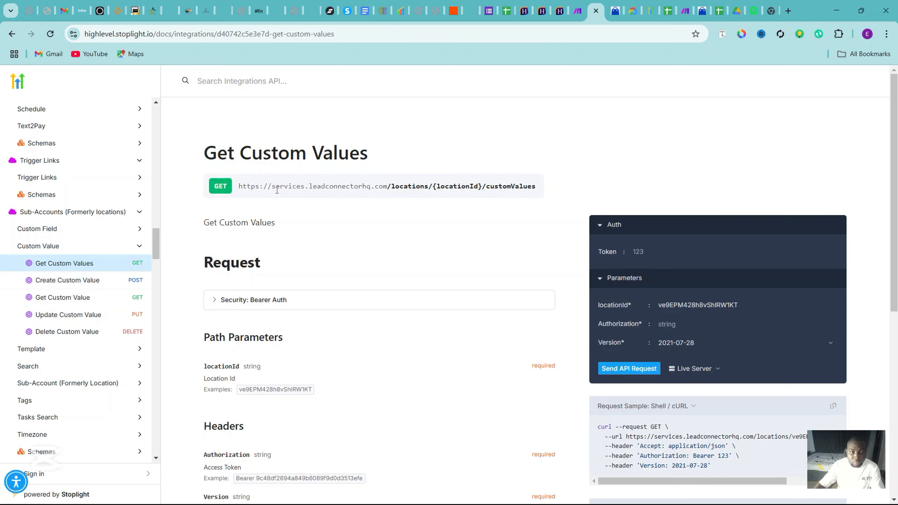
pyautogui.moveTo(536, 188); pyautogui.dragTo(237, 193)
pyautogui.tripleClick(240, 186)
pyautogui.hotkey('ctrl', 'c')
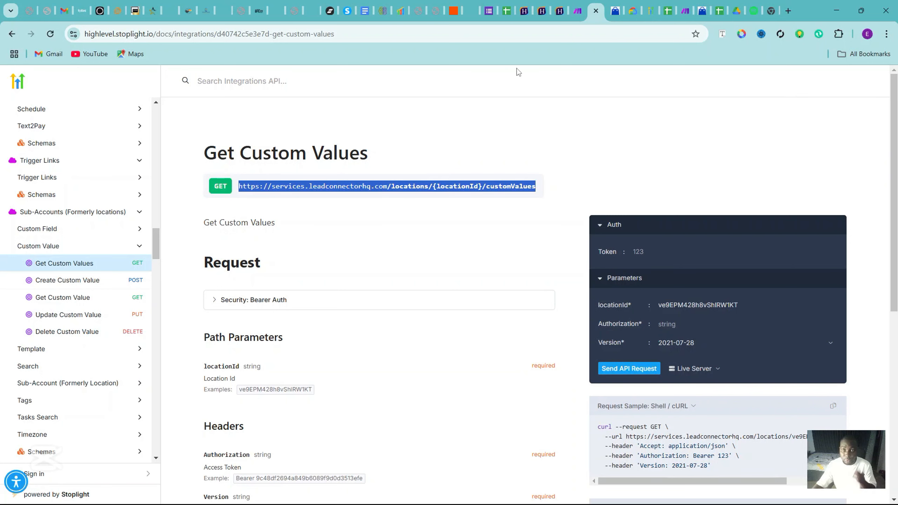
pyautogui.click(578, 10)
# Step: Paste the locations/{locationId}/customValues endpoint into the HTTP module's URL field
pyautogui.click(401, 199)
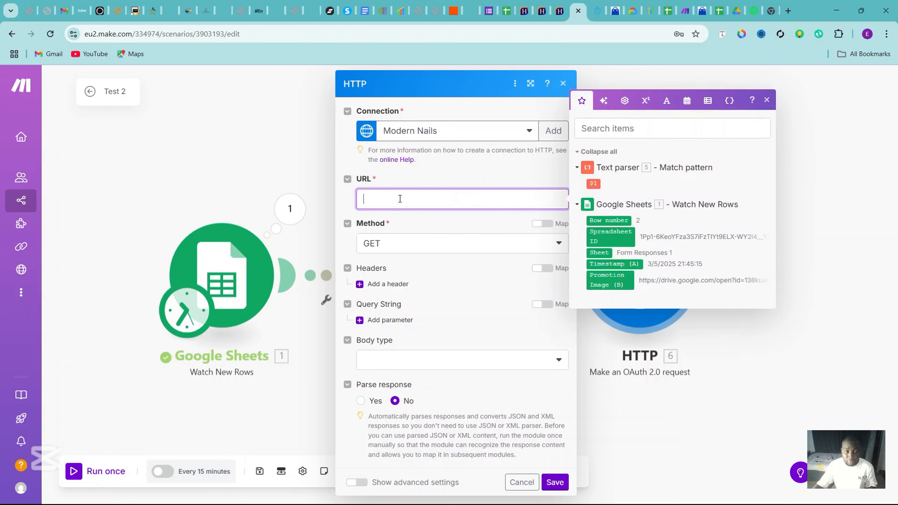
pyautogui.hotkey('ctrl', 'v')
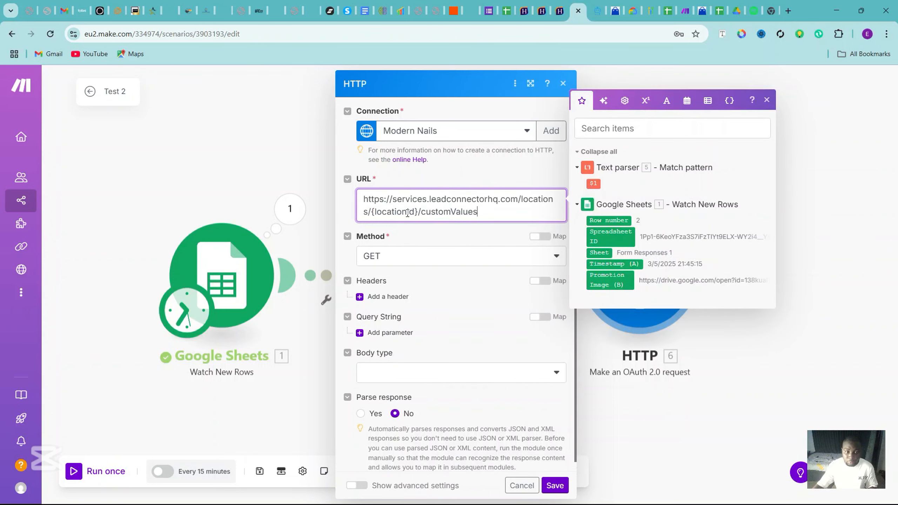
pyautogui.click(558, 10)
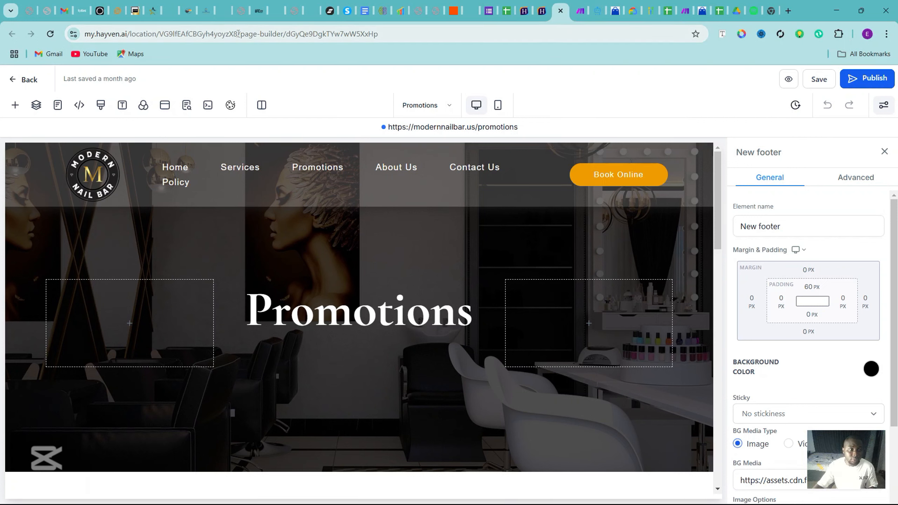
# Step: Copy the sub-account's location ID from the Hayven page builder's address bar
pyautogui.moveTo(237, 33); pyautogui.dragTo(160, 39)
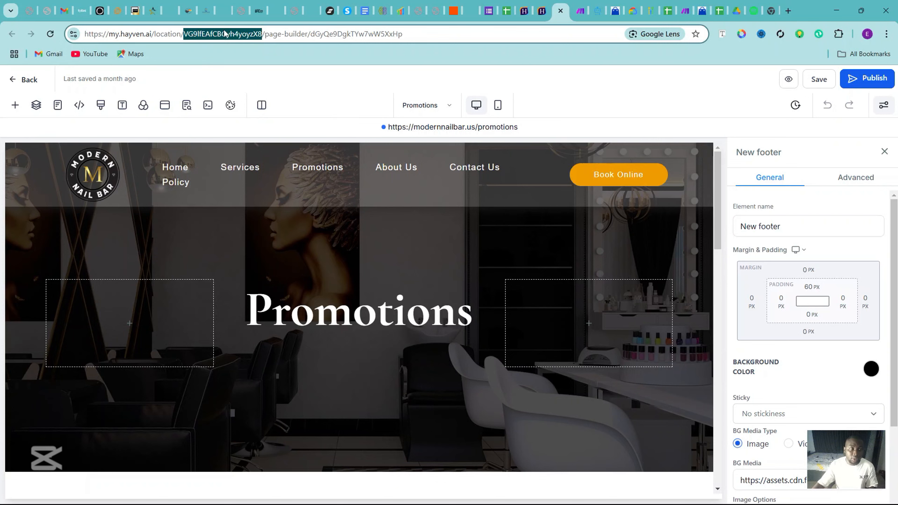
pyautogui.click(580, 11)
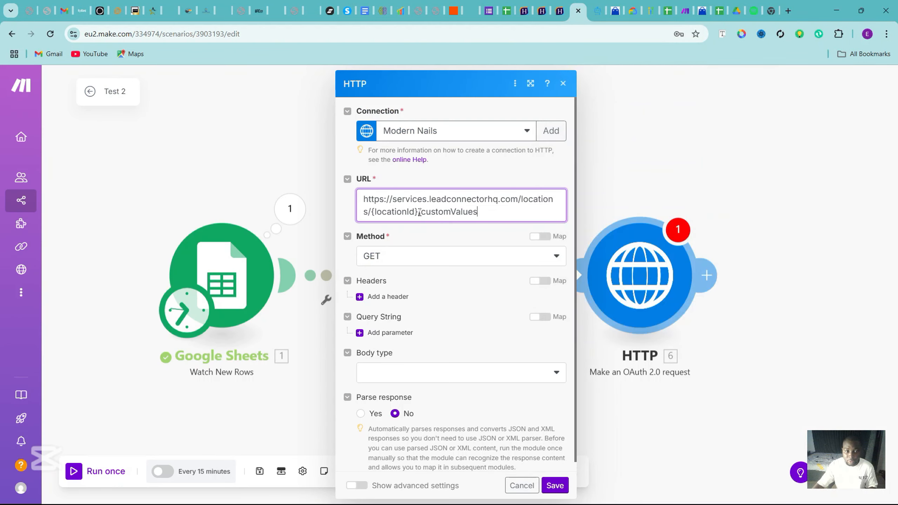
# Step: Paste the location ID over the {locationId} placeholder and keep GET as the method
pyautogui.moveTo(418, 212); pyautogui.dragTo(372, 216)
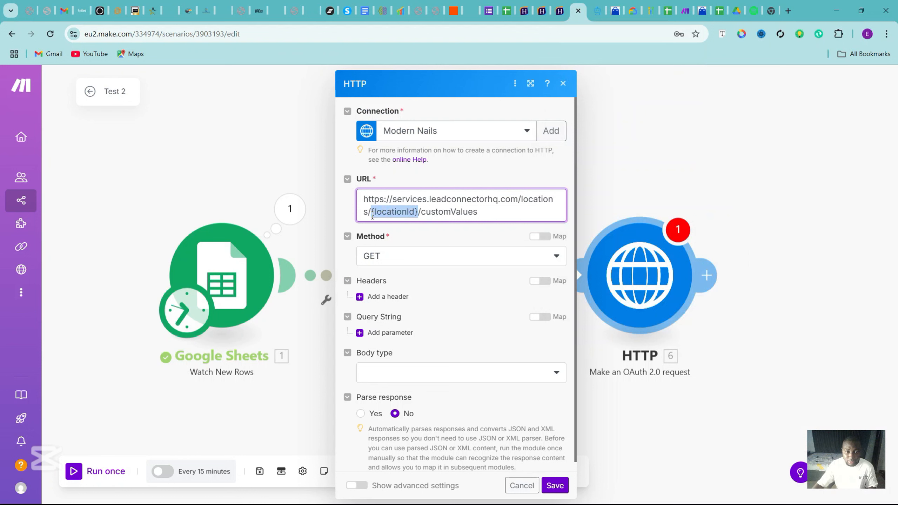
pyautogui.write('VG9IfEAfCBGyh4yoyzX8')
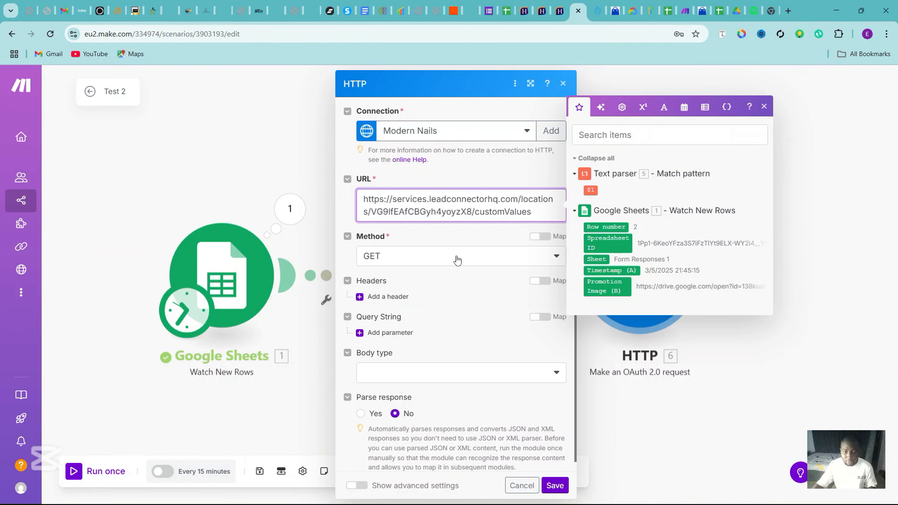
pyautogui.click(496, 262)
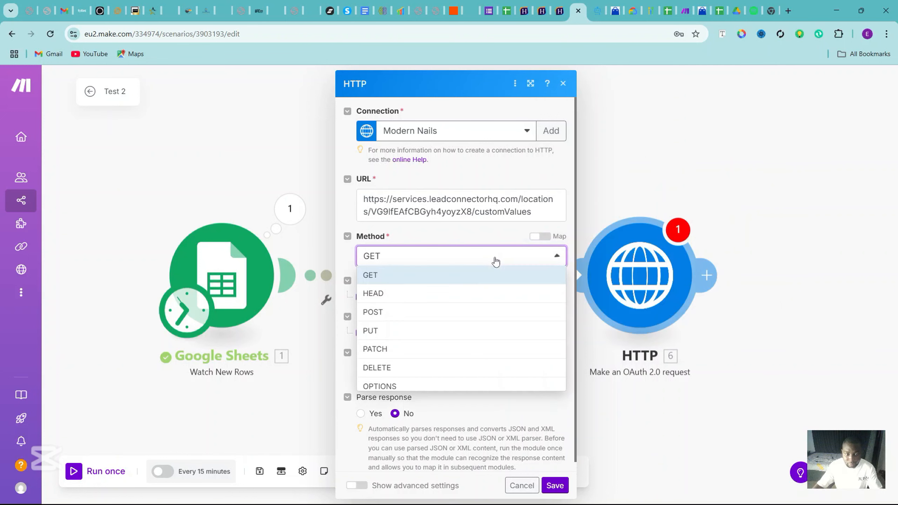
pyautogui.click(496, 262)
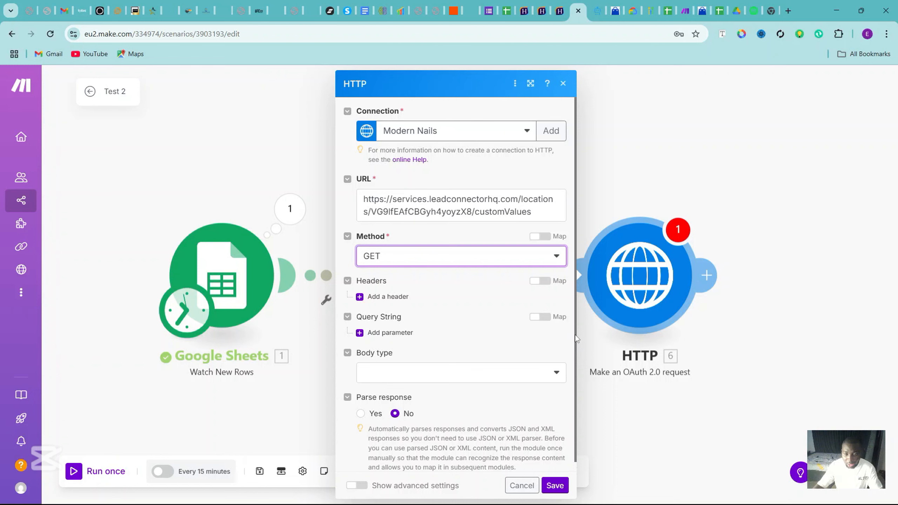
pyautogui.scroll(-1, 575, 335)
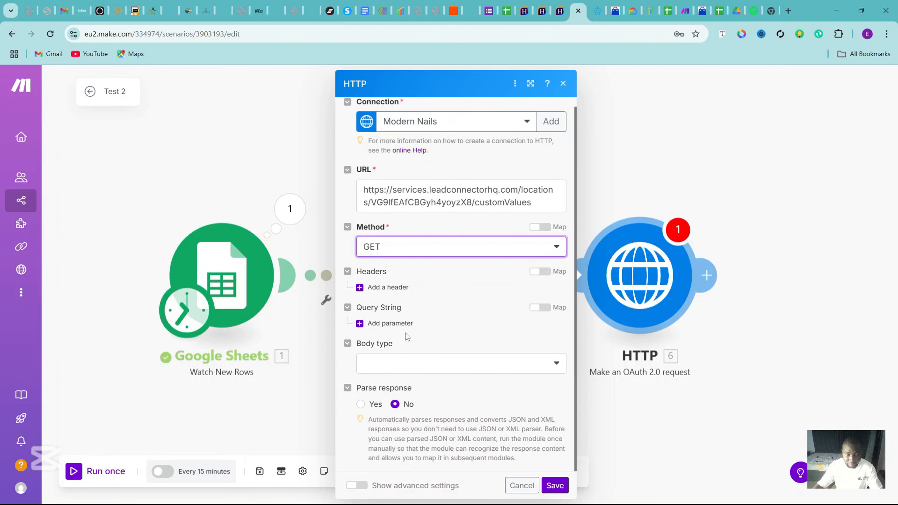
# Step: Find the Version header in the Get Custom Values docs
pyautogui.click(597, 11)
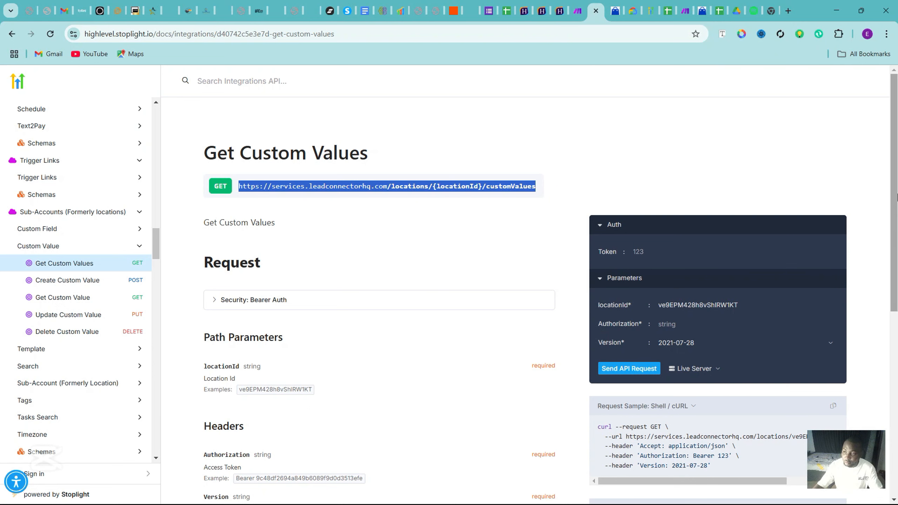
pyautogui.scroll(-3, 896, 197)
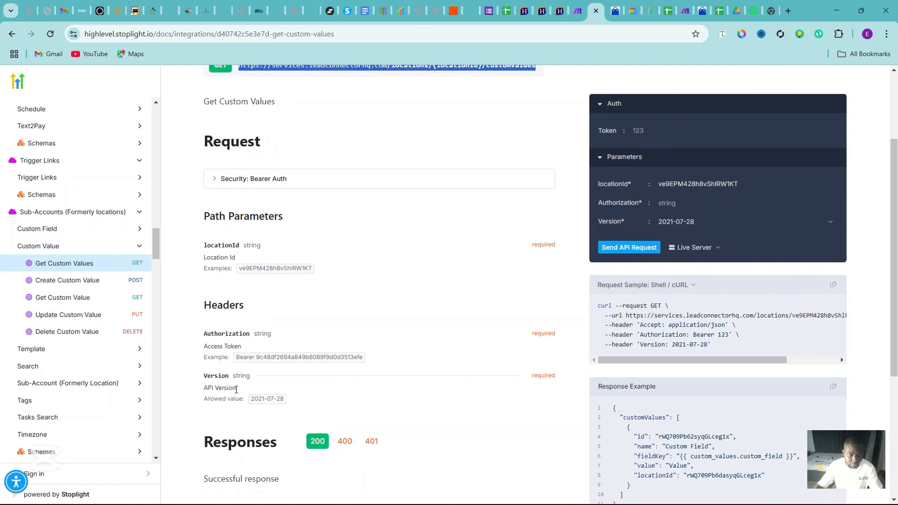
pyautogui.moveTo(236, 389); pyautogui.dragTo(217, 390)
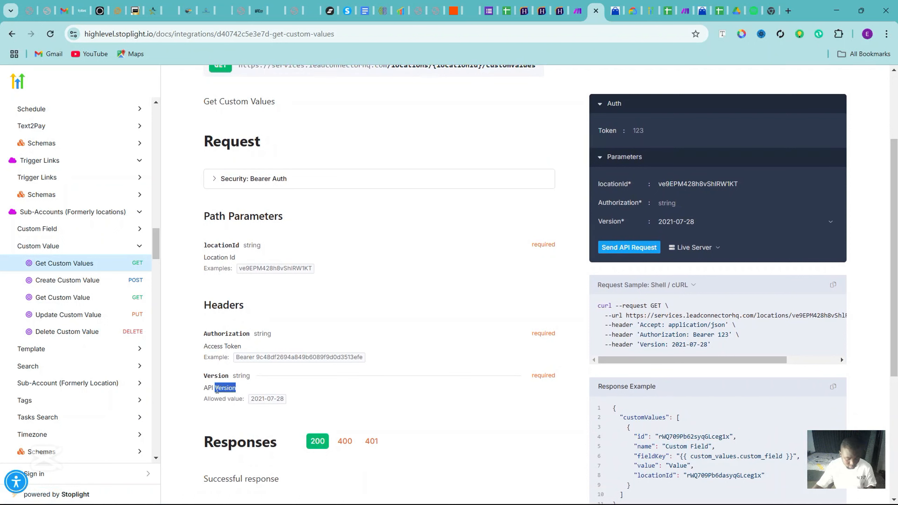
# Step: Add a request header named Version with the value 2021-07-28 copied from the docs
pyautogui.click(575, 6)
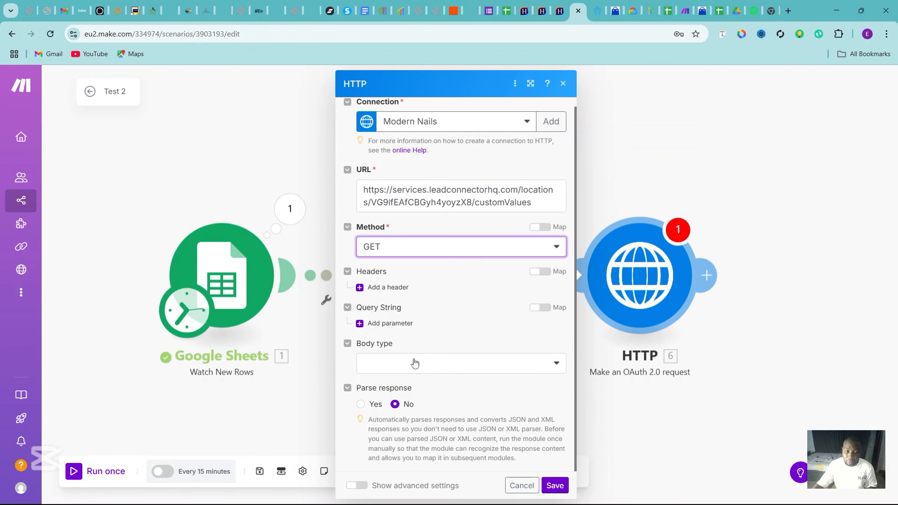
pyautogui.click(374, 287)
pyautogui.click(414, 318)
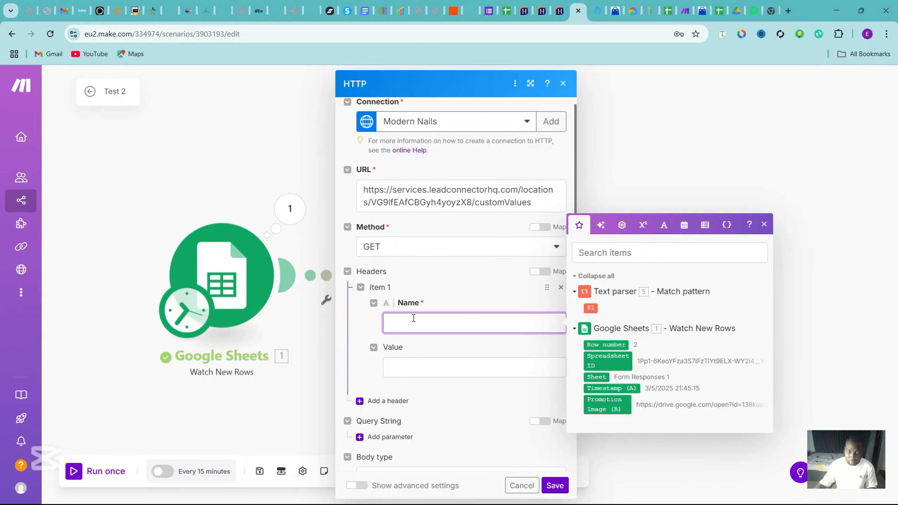
pyautogui.write('Version')
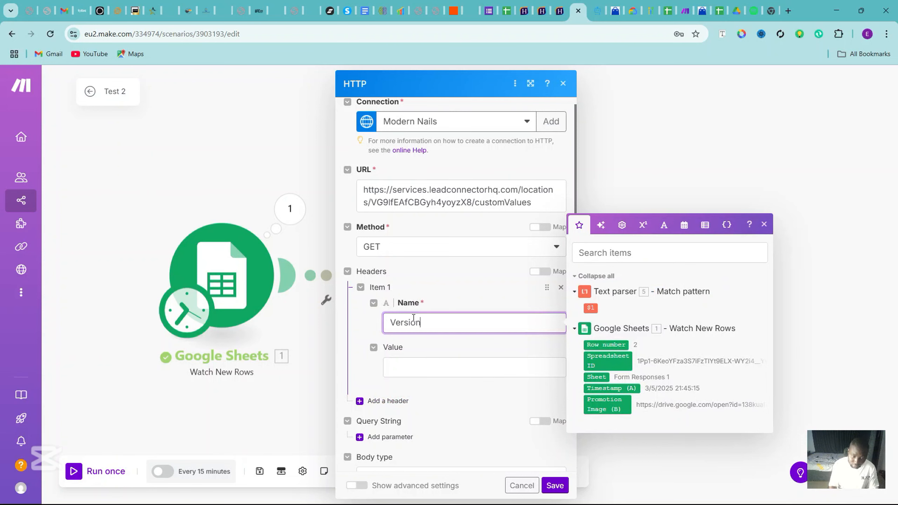
pyautogui.click(424, 369)
pyautogui.click(597, 11)
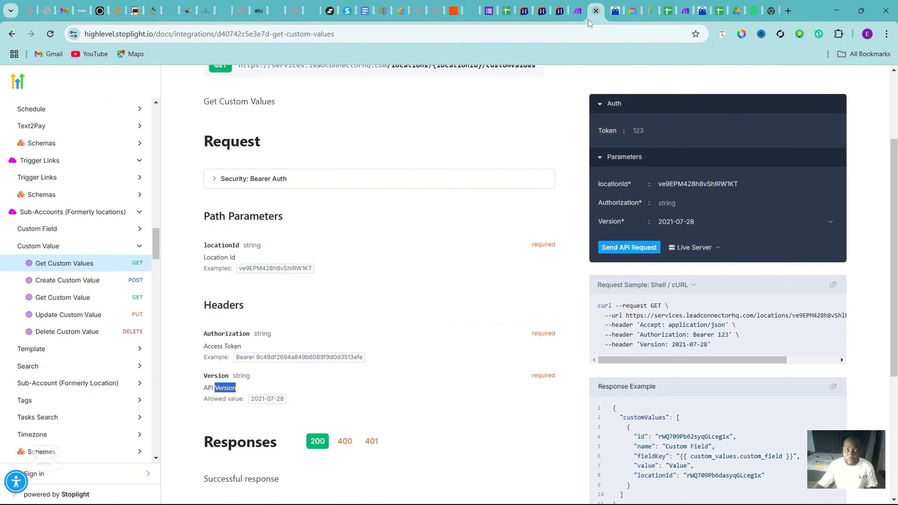
pyautogui.moveTo(285, 403); pyautogui.dragTo(251, 402)
pyautogui.hotkey('ctrl', 'c')
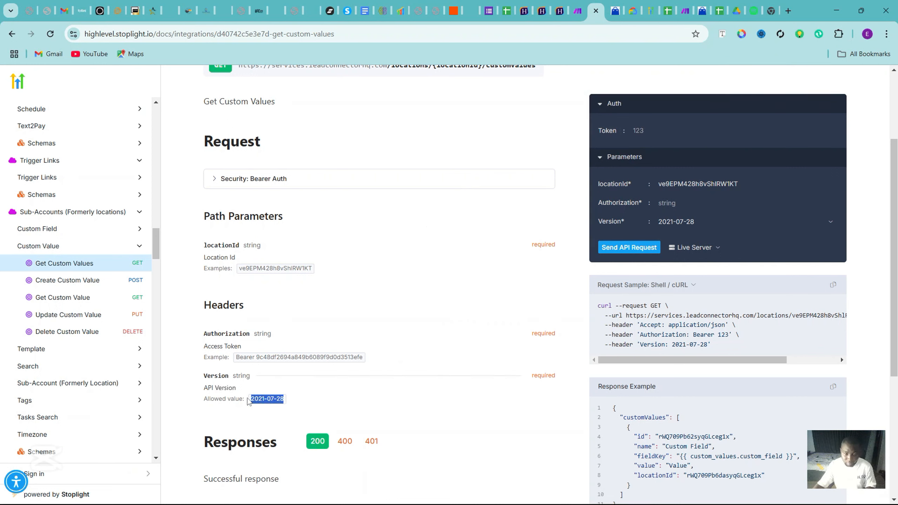
pyautogui.click(577, 10)
pyautogui.click(432, 368)
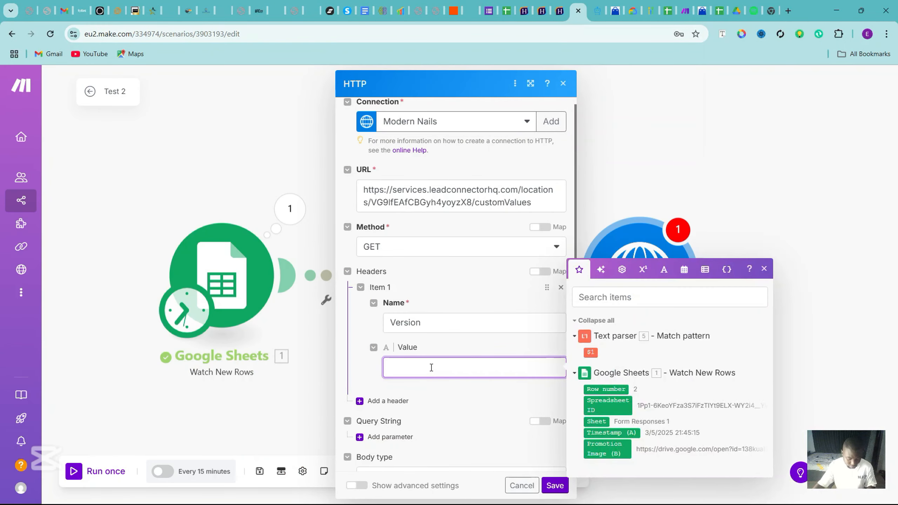
pyautogui.hotkey('ctrl', 'v')
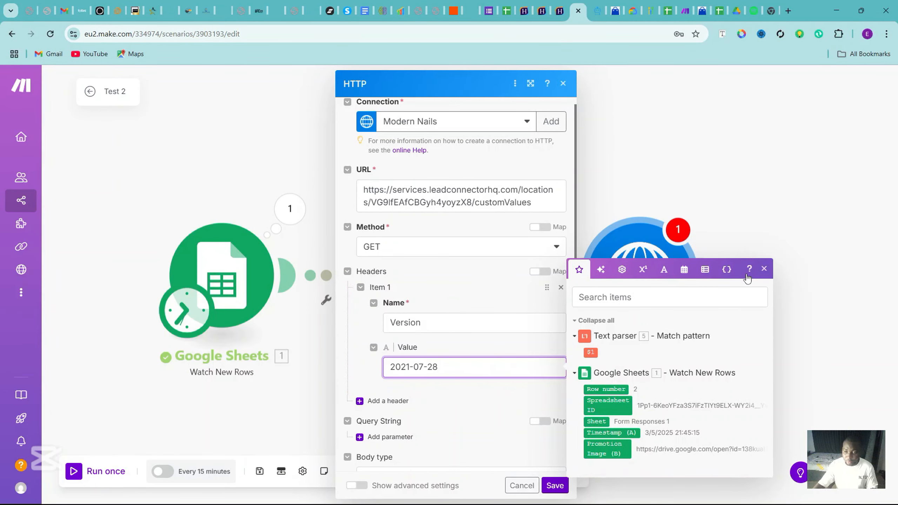
pyautogui.click(764, 270)
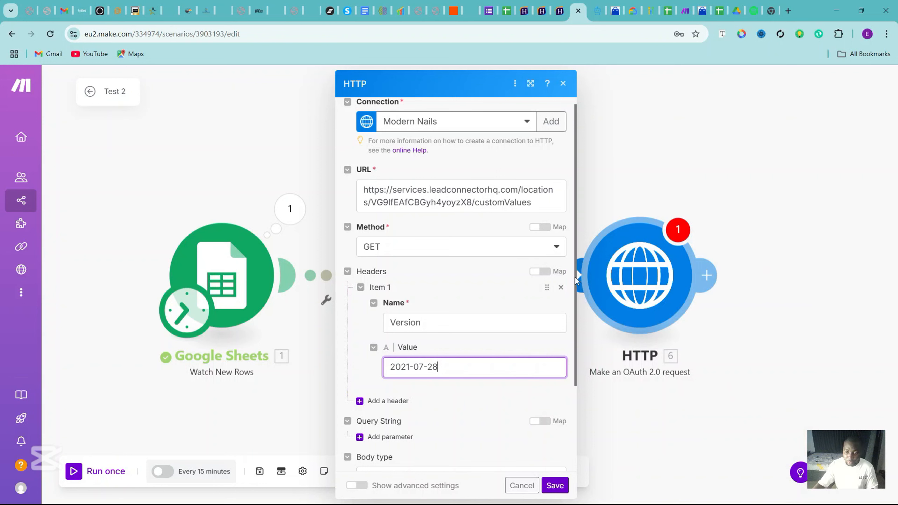
pyautogui.moveTo(575, 278); pyautogui.dragTo(579, 378)
# Step: Set the body type to Application/x-www-form-urlencoded, save the HTTP module, and run the scenario once
pyautogui.click(549, 368)
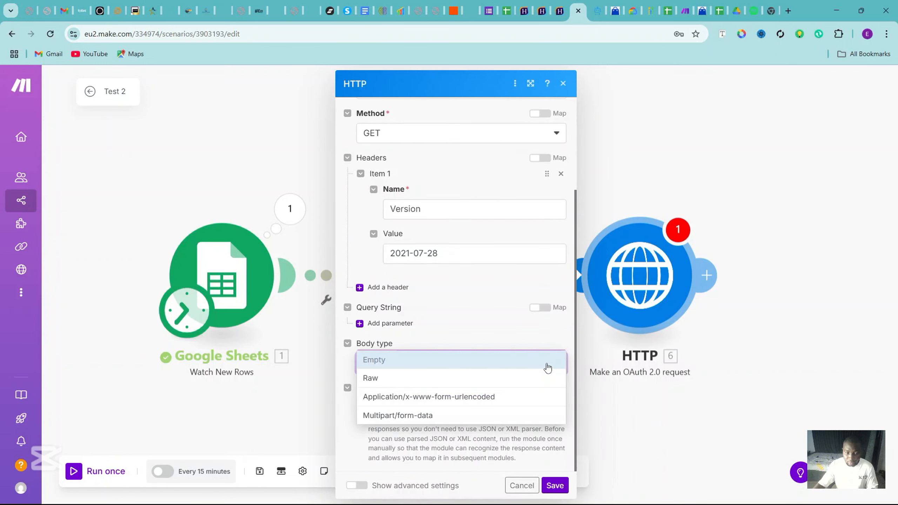
pyautogui.click(411, 400)
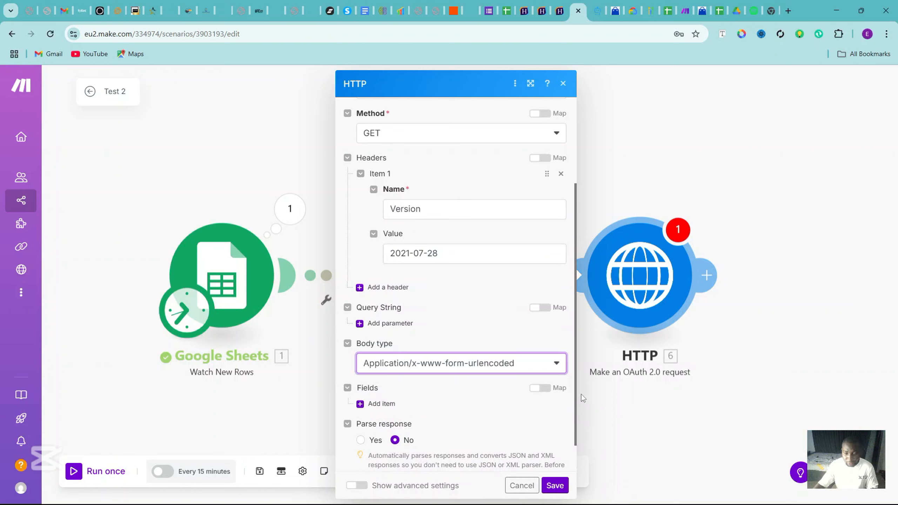
pyautogui.moveTo(576, 385); pyautogui.dragTo(574, 425)
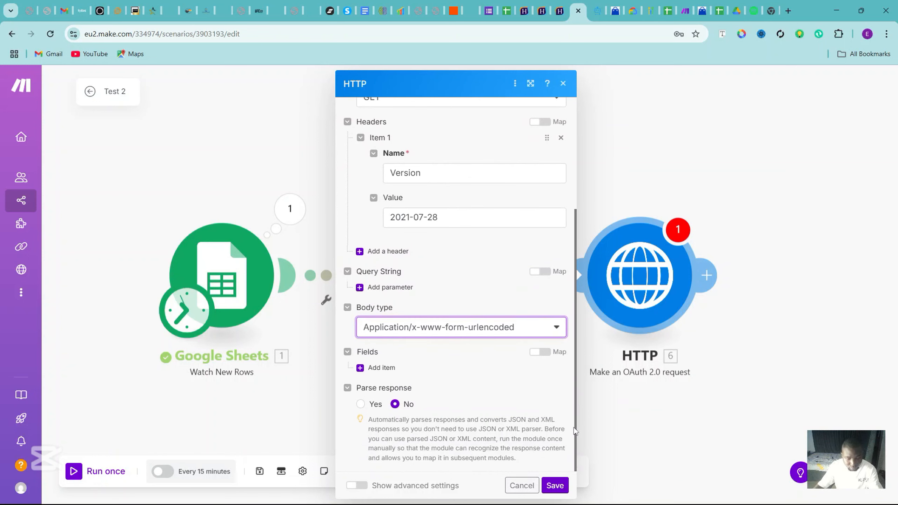
pyautogui.click(554, 486)
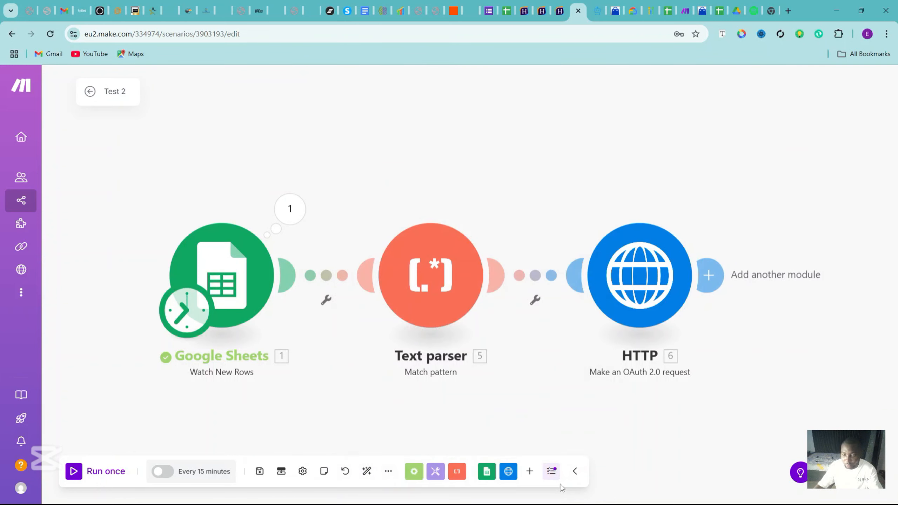
pyautogui.click(74, 474)
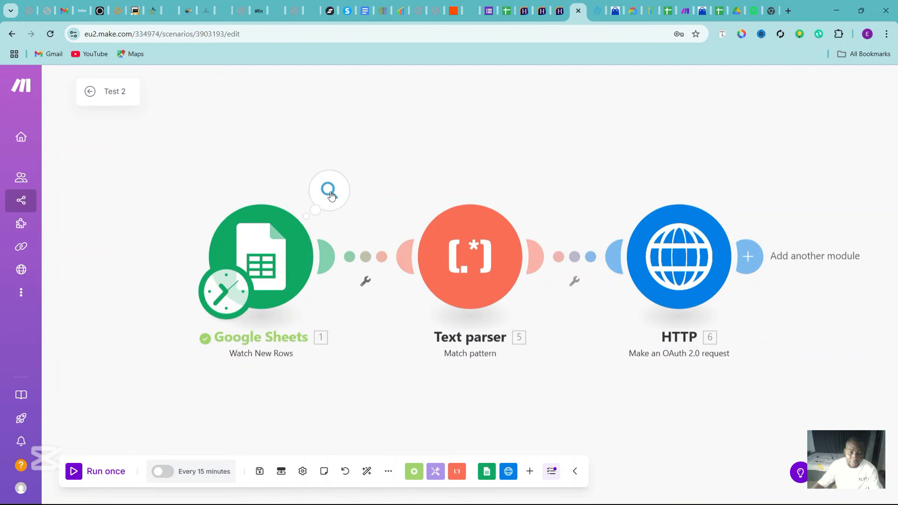
pyautogui.moveTo(599, 184); pyautogui.dragTo(481, 211)
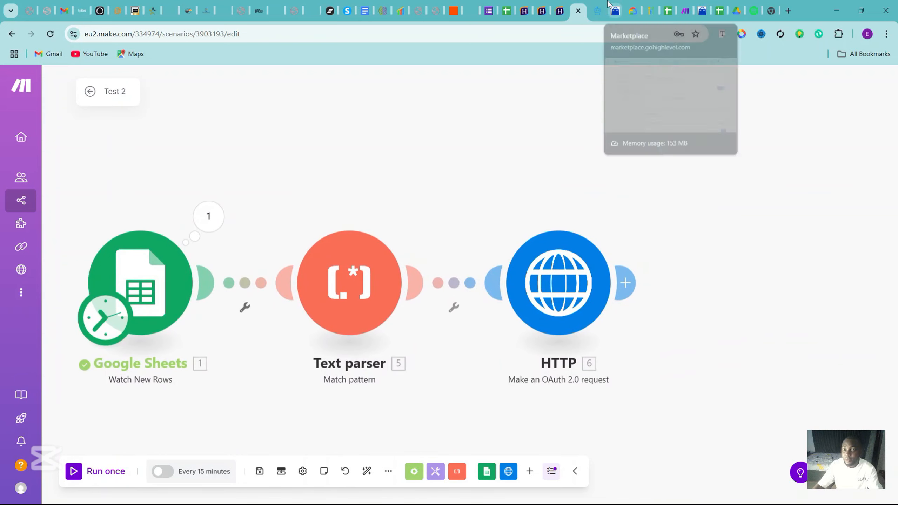
# Step: Copy Test form 2's responder link and open the form in a new tab
pyautogui.click(489, 11)
pyautogui.click(726, 81)
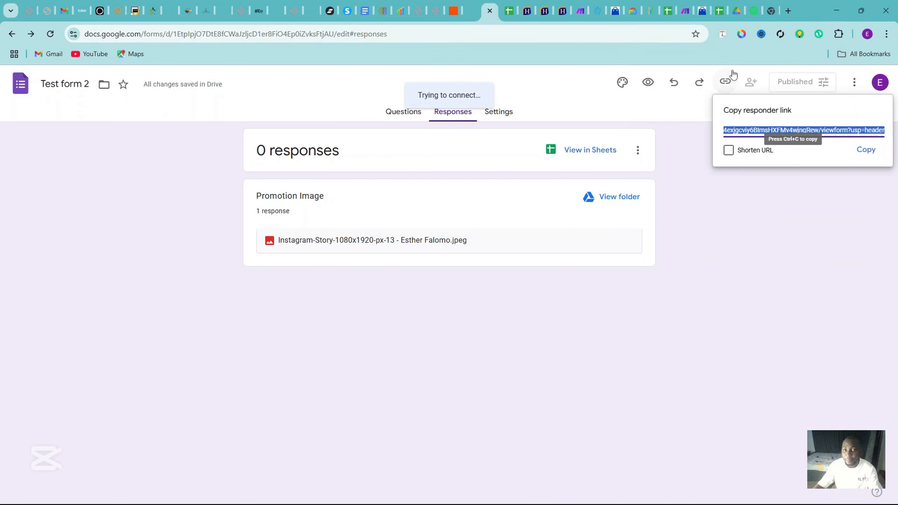
pyautogui.click(866, 150)
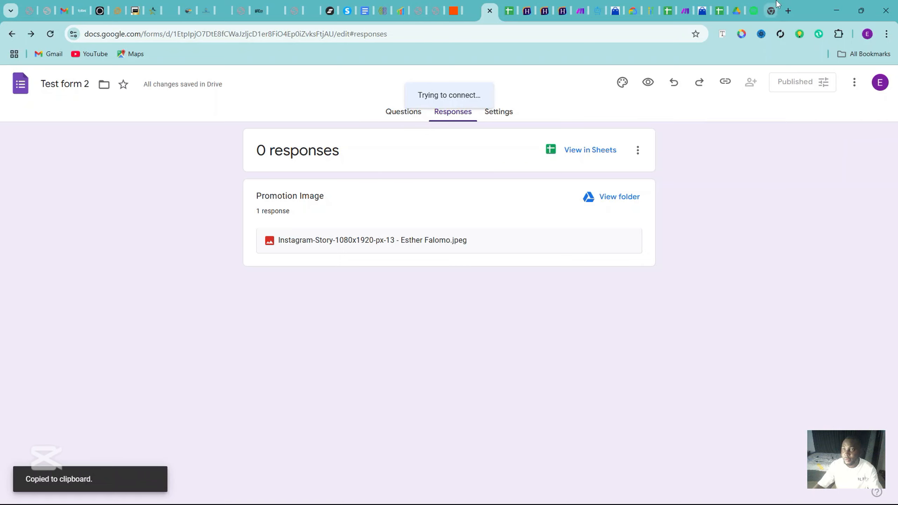
pyautogui.click(772, 11)
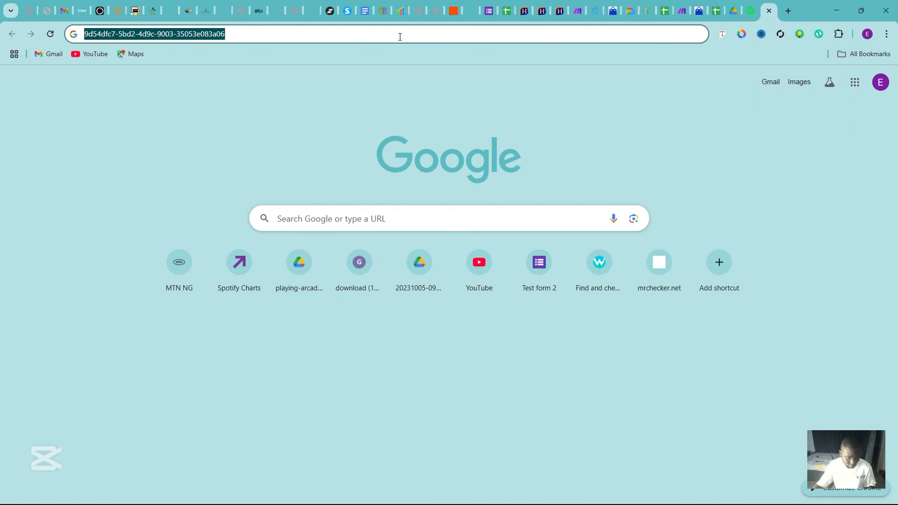
pyautogui.hotkey('ctrl', 'v')
pyautogui.press('Return')
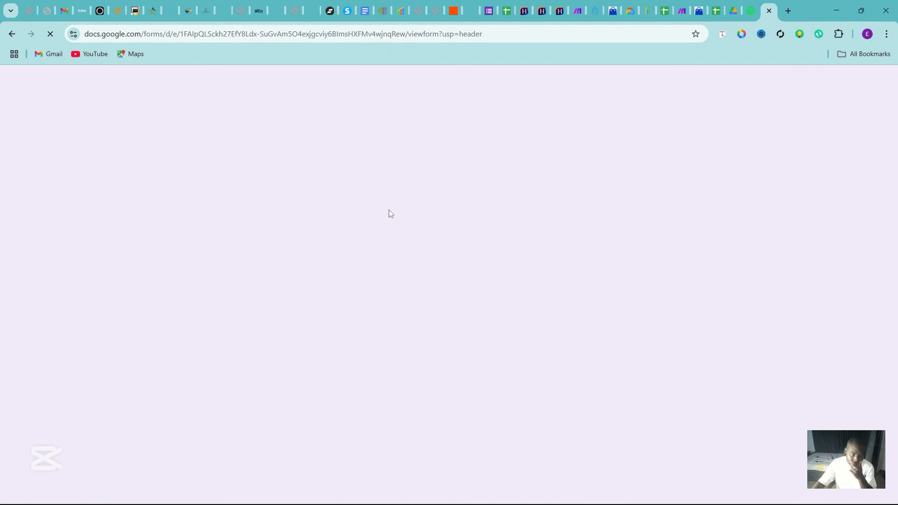
# Step: Upload the pexels JPG image to the form and submit the response
pyautogui.click(327, 264)
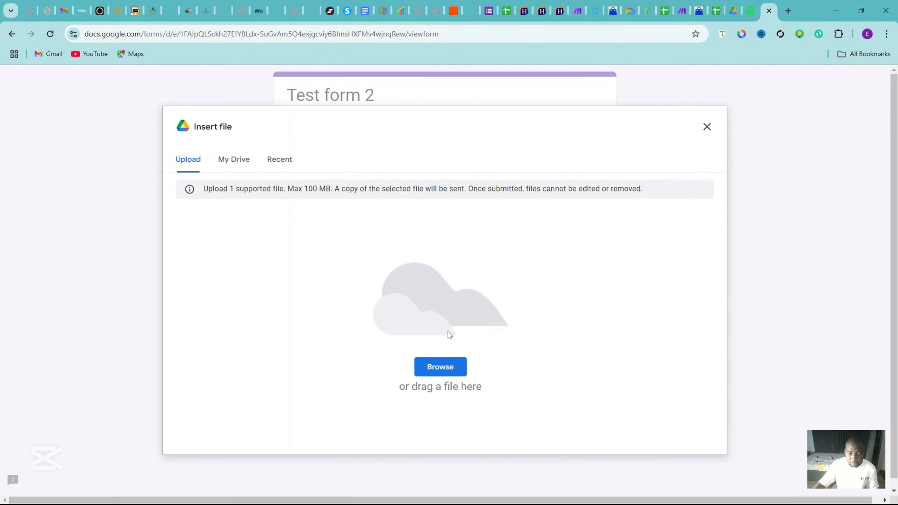
pyautogui.click(437, 367)
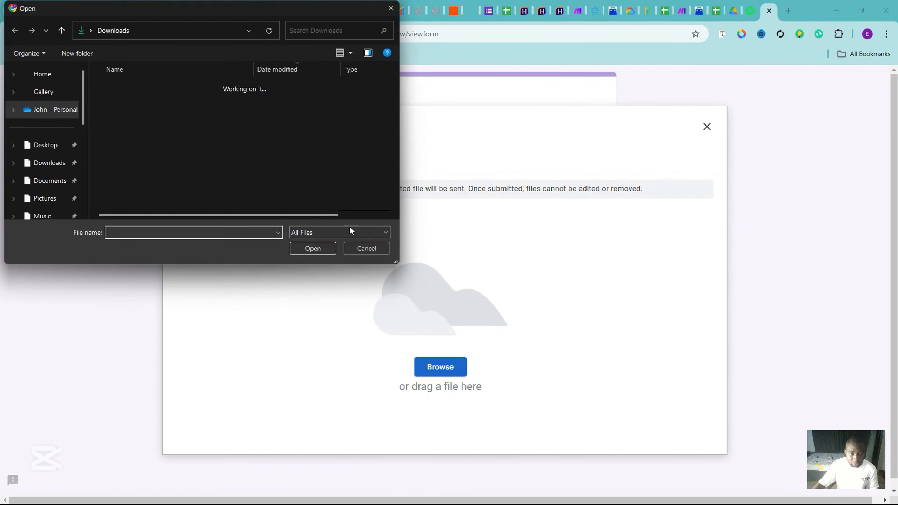
pyautogui.moveTo(395, 75); pyautogui.dragTo(394, 83)
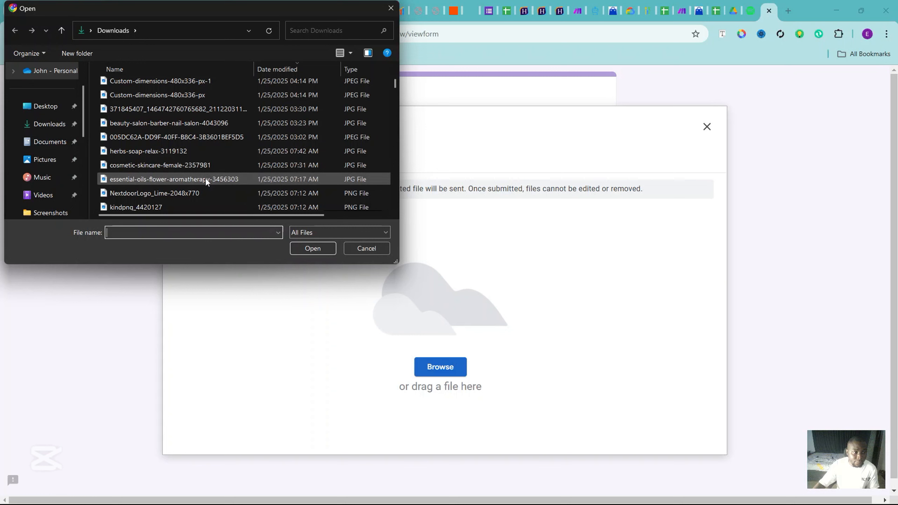
pyautogui.moveTo(395, 83); pyautogui.dragTo(396, 95)
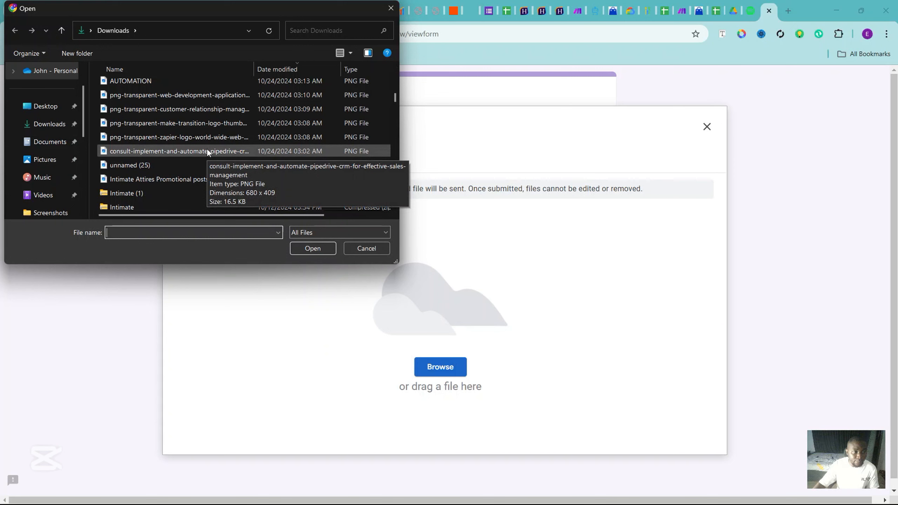
pyautogui.moveTo(396, 96); pyautogui.dragTo(396, 106)
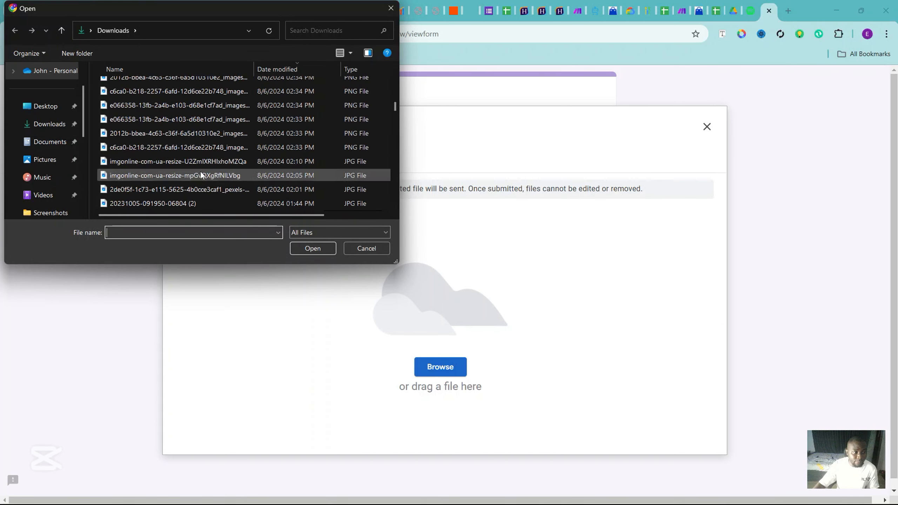
pyautogui.click(195, 190)
pyautogui.click(308, 248)
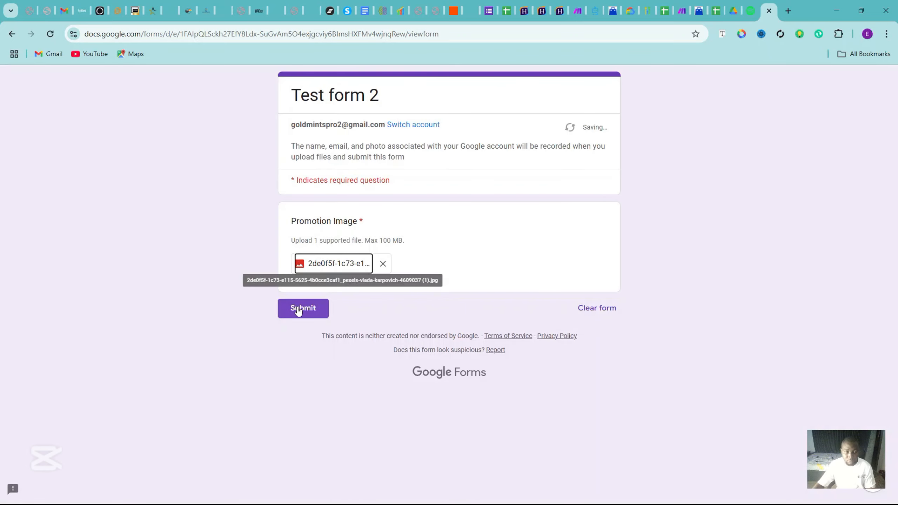
pyautogui.click(299, 308)
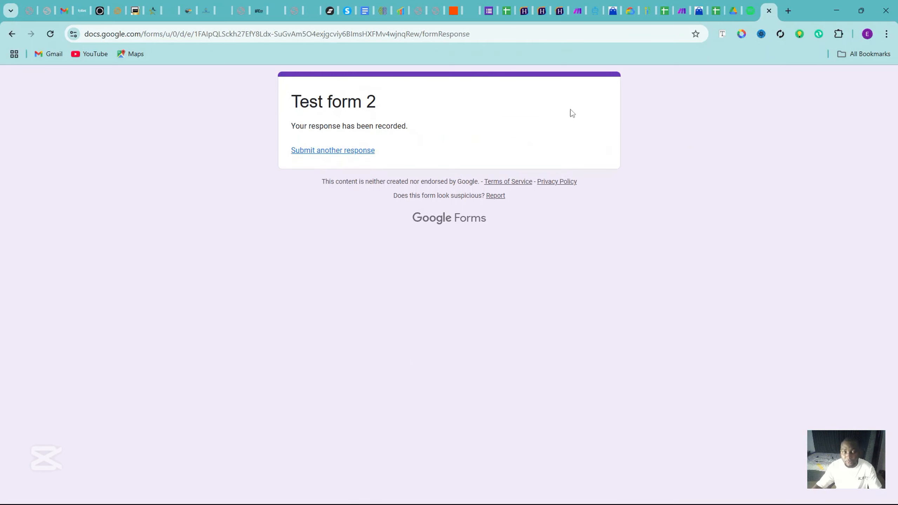
pyautogui.click(578, 11)
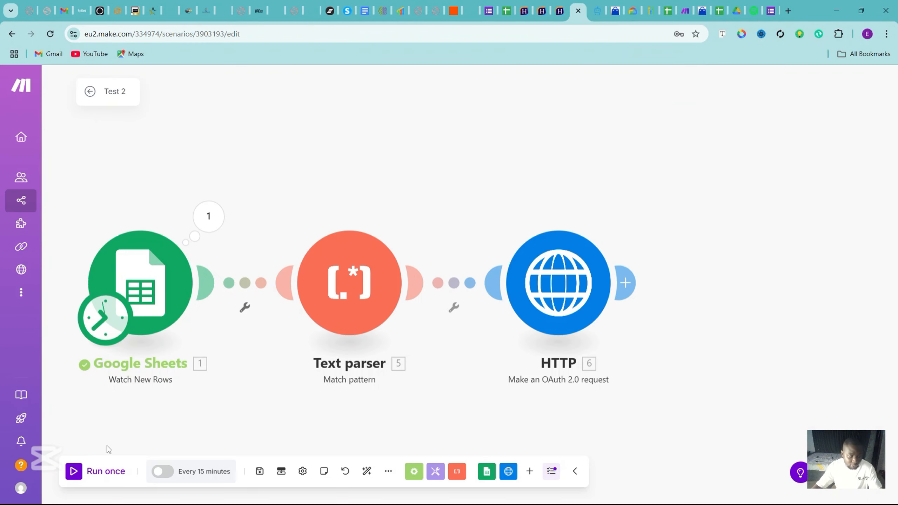
# Step: Run the scenario once and inspect the Text parser output and the HTTP status 200 customValues data
pyautogui.click(74, 471)
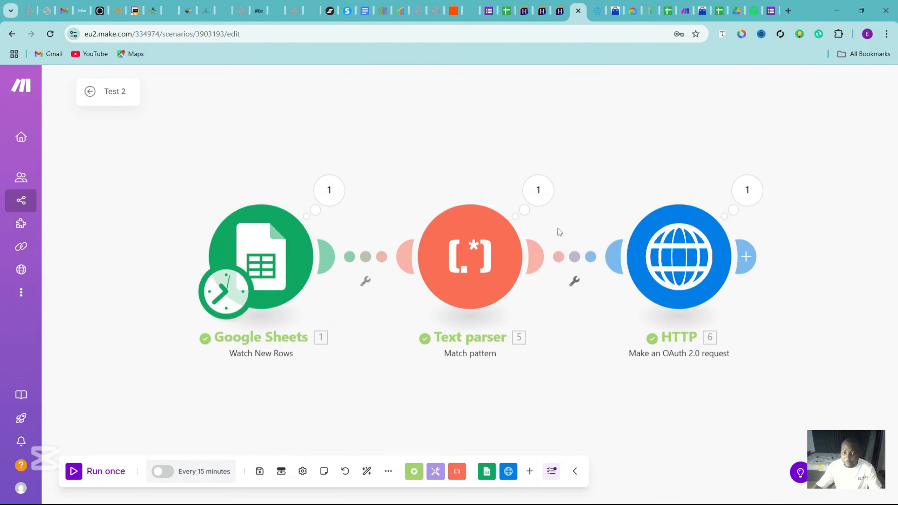
pyautogui.click(541, 193)
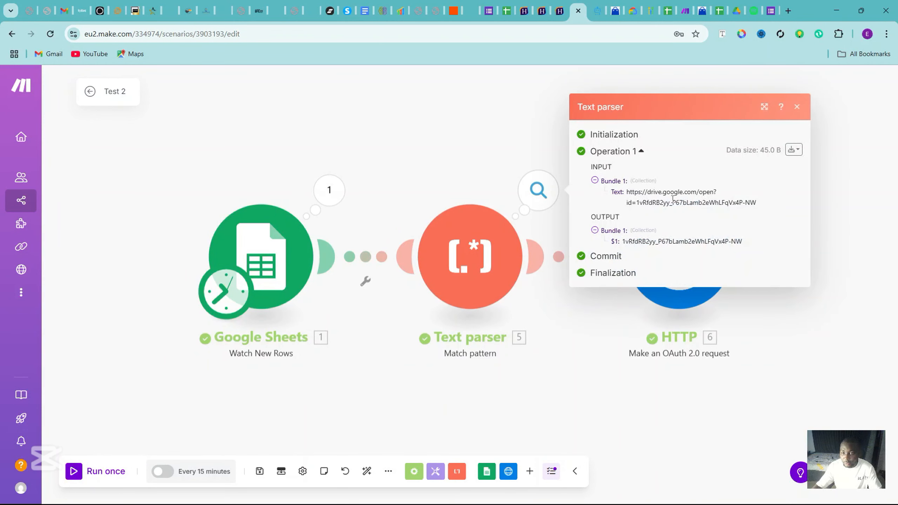
pyautogui.click(797, 106)
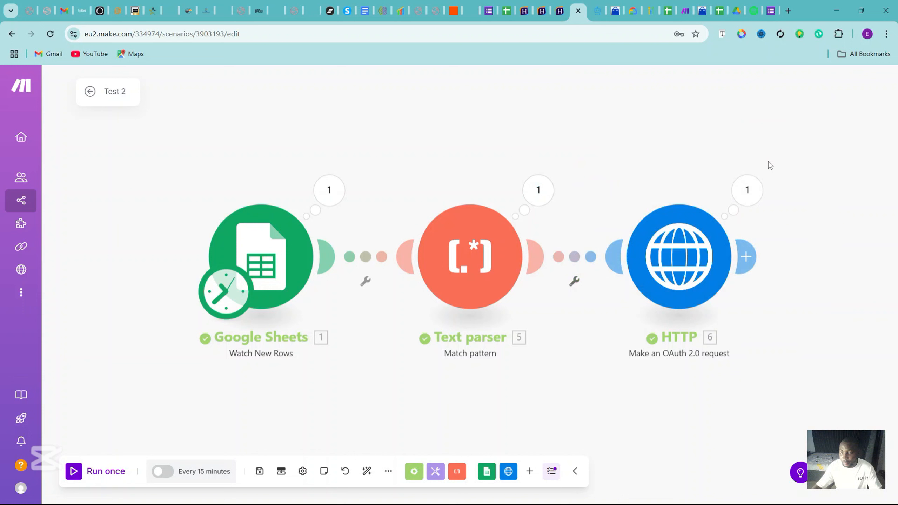
pyautogui.click(751, 195)
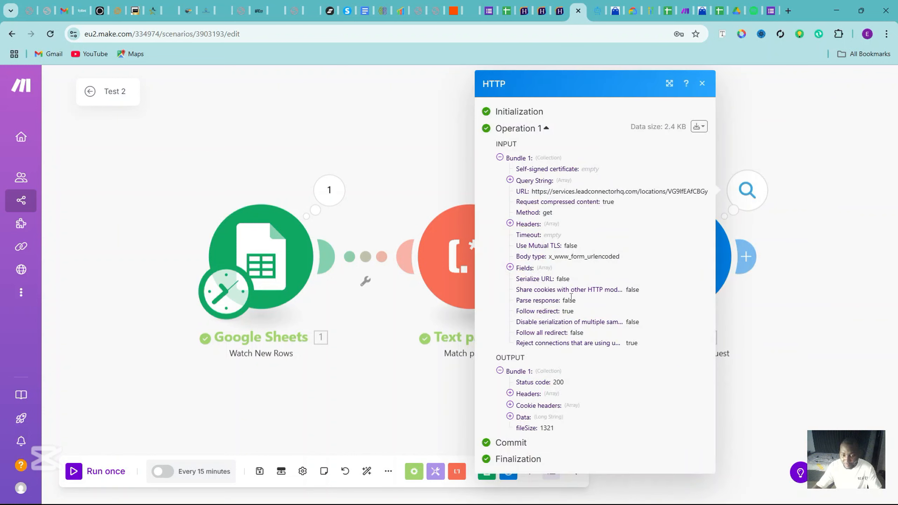
pyautogui.click(510, 418)
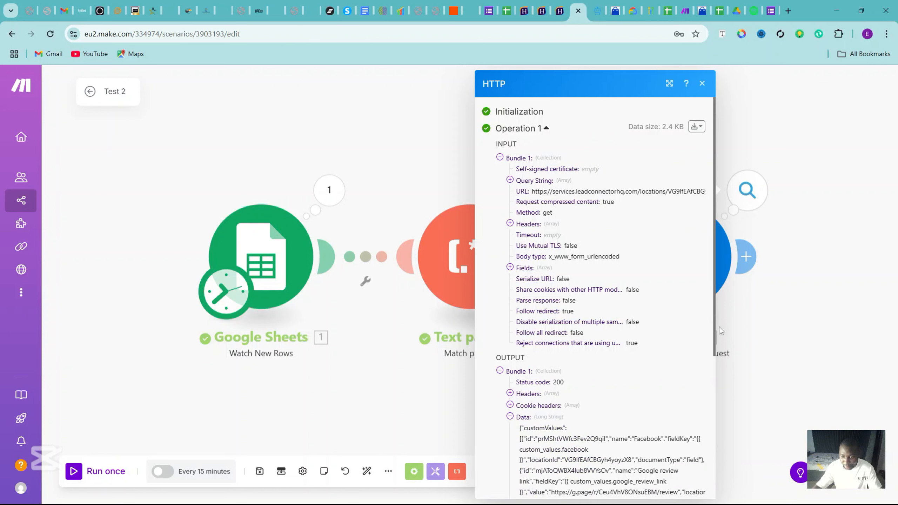
pyautogui.moveTo(717, 320); pyautogui.dragTo(704, 459)
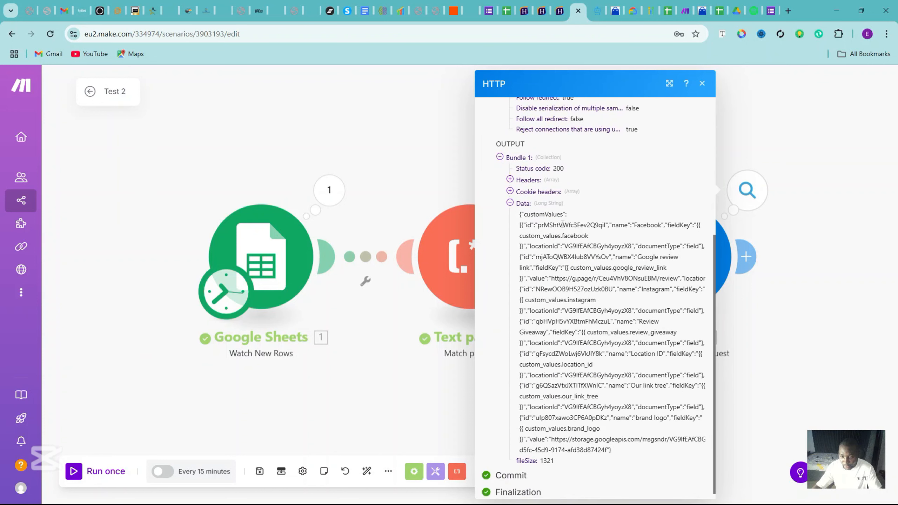
pyautogui.moveTo(515, 219); pyautogui.dragTo(686, 453)
pyautogui.click(757, 364)
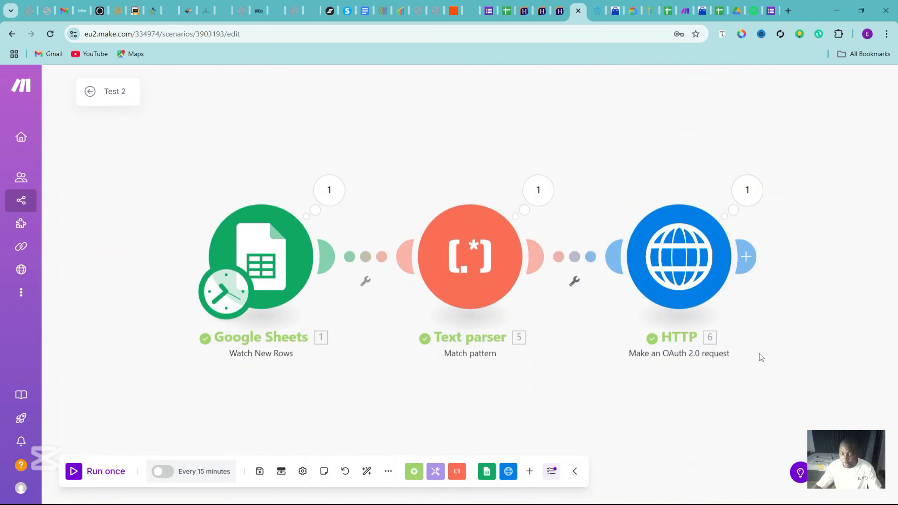
pyautogui.moveTo(605, 162); pyautogui.dragTo(447, 196)
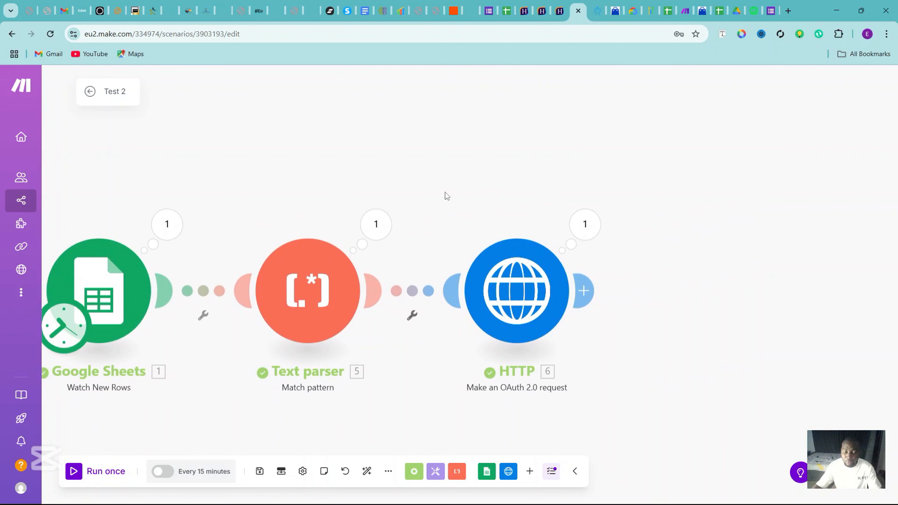
# Step: Search "router" and attach a Flow Control Router to the HTTP module's output
pyautogui.click(587, 292)
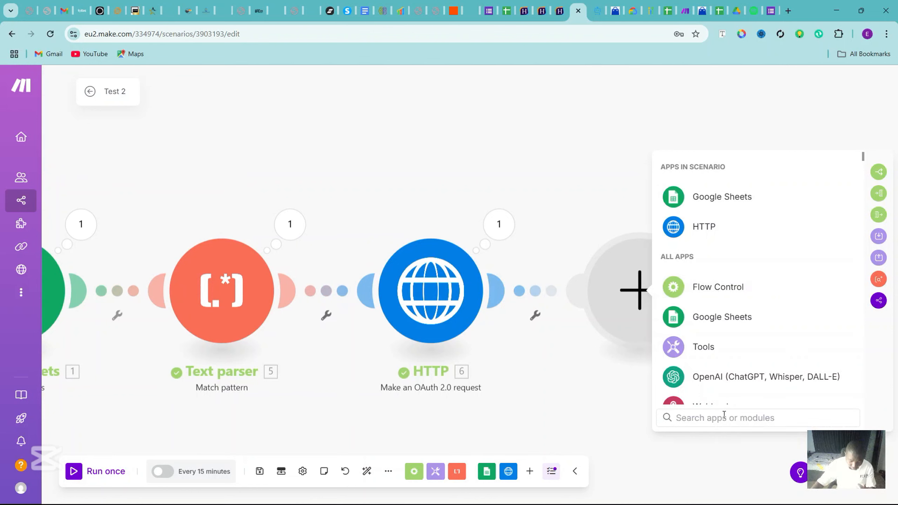
pyautogui.write('router')
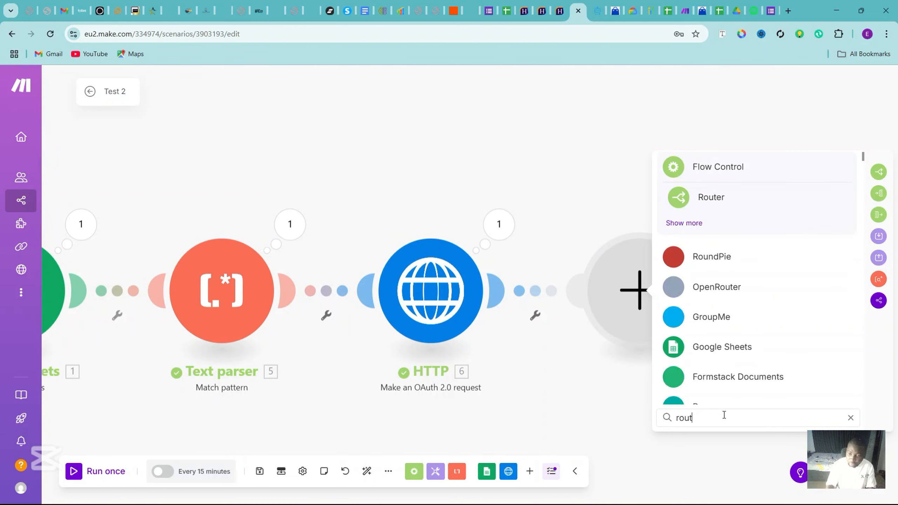
pyautogui.click(716, 198)
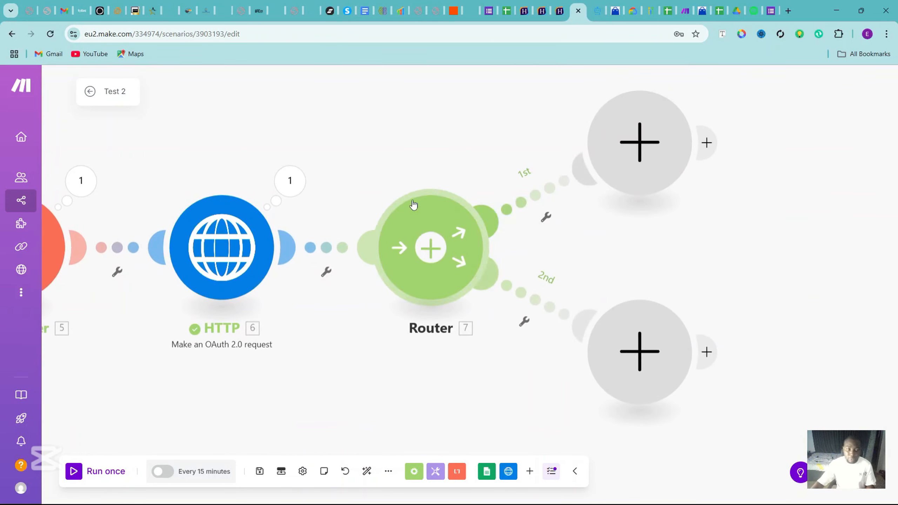
pyautogui.moveTo(370, 141); pyautogui.dragTo(448, 190)
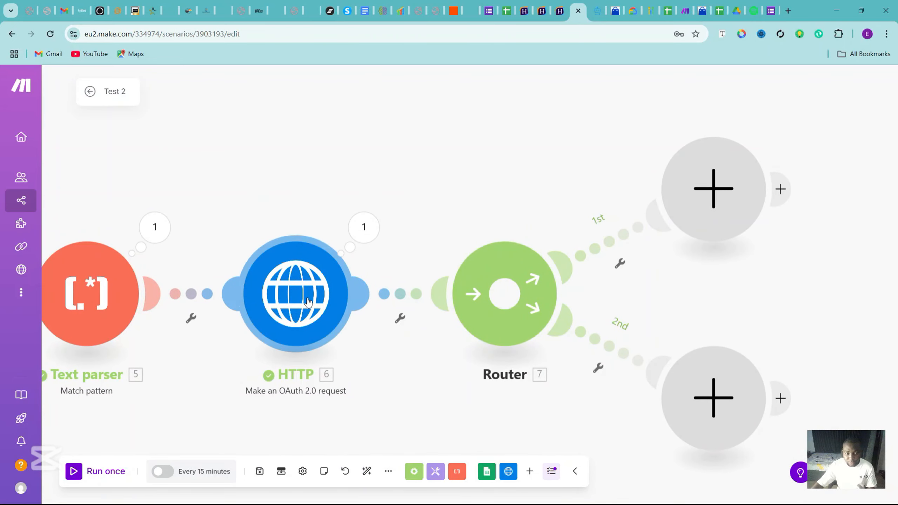
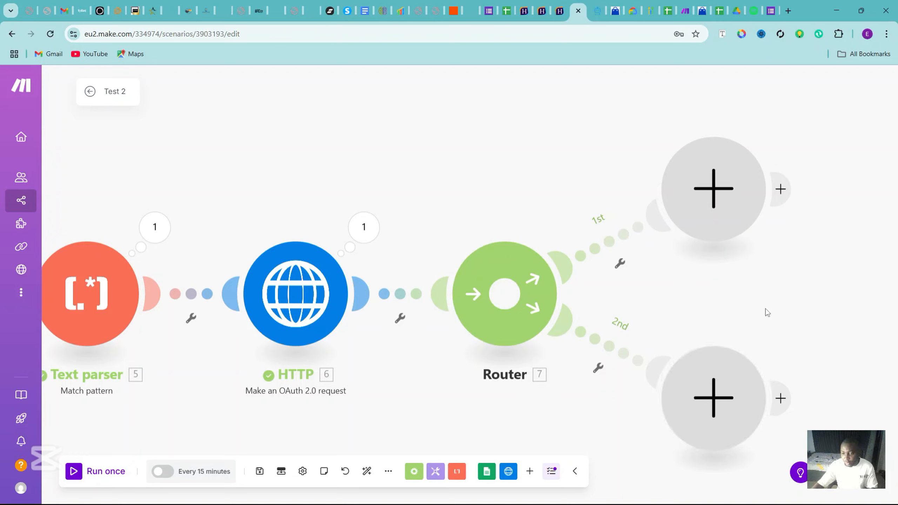
# Step: Start a filter on the first route that tests the HTTP response 6. Data
pyautogui.click(620, 263)
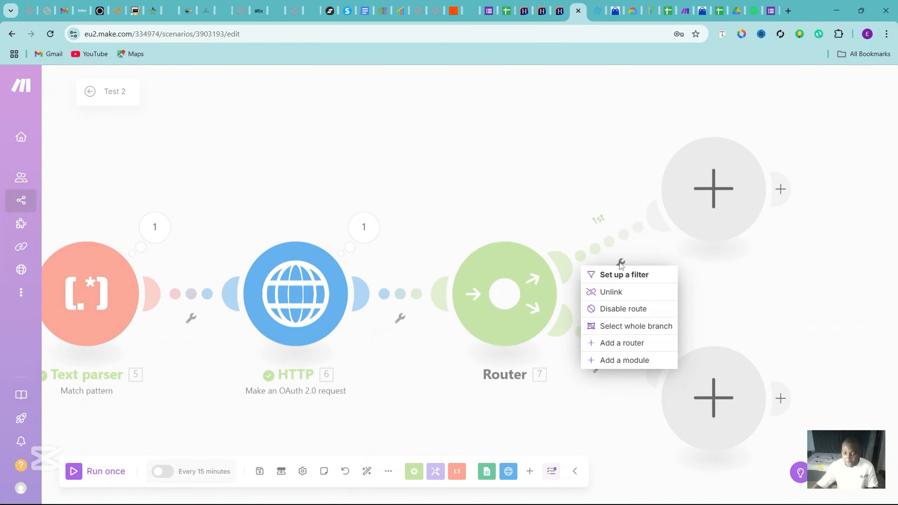
pyautogui.click(628, 252)
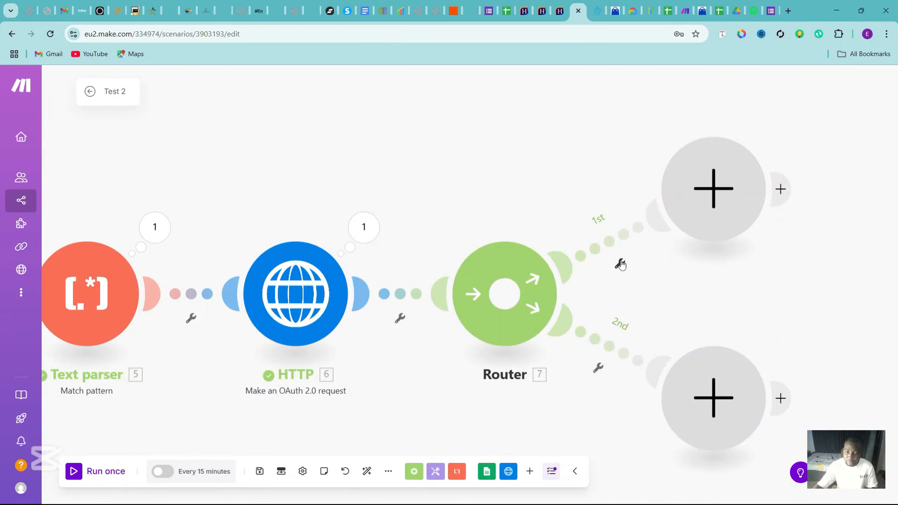
pyautogui.click(621, 263)
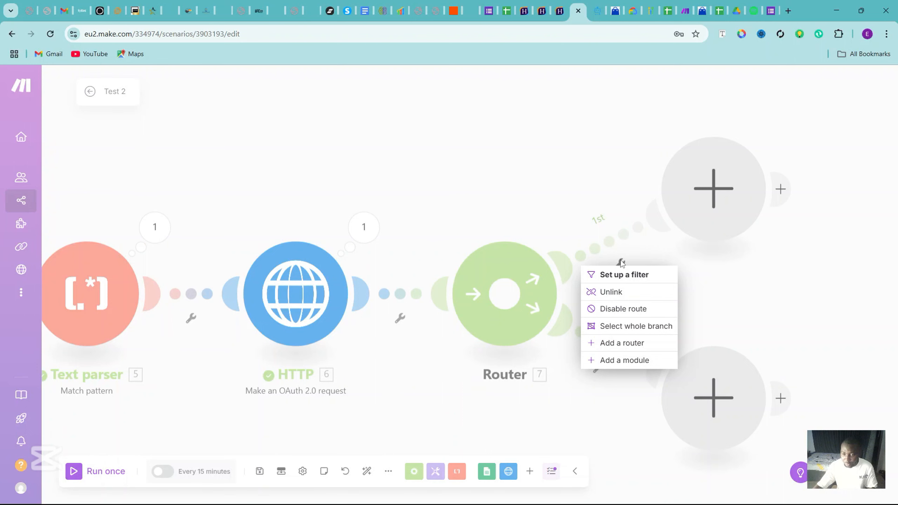
pyautogui.click(624, 275)
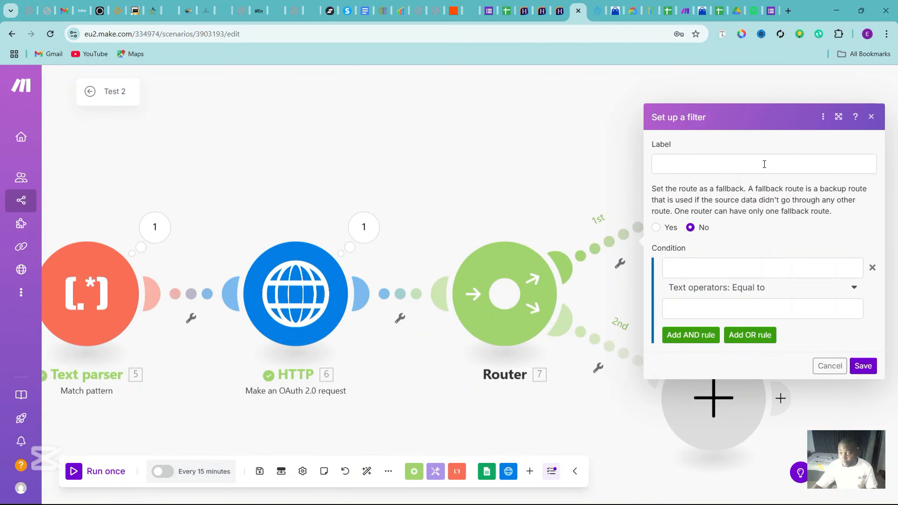
pyautogui.click(764, 164)
pyautogui.click(774, 147)
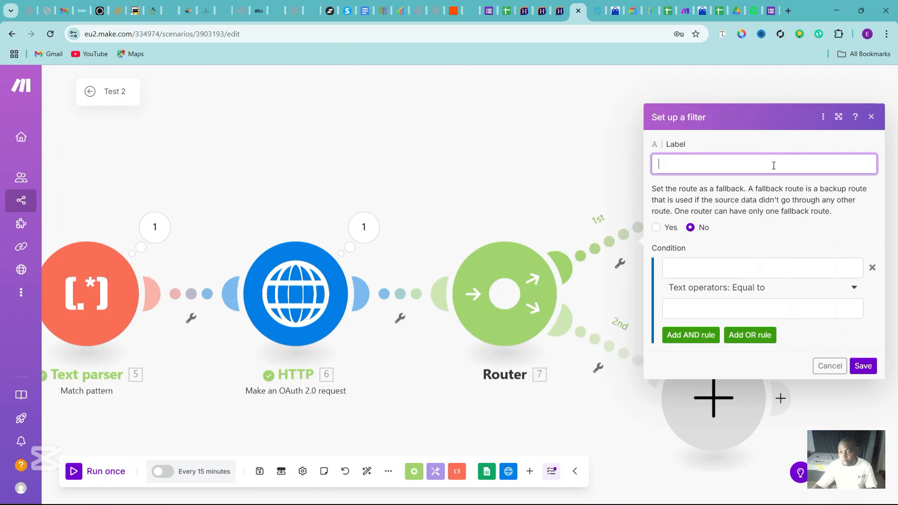
pyautogui.click(743, 267)
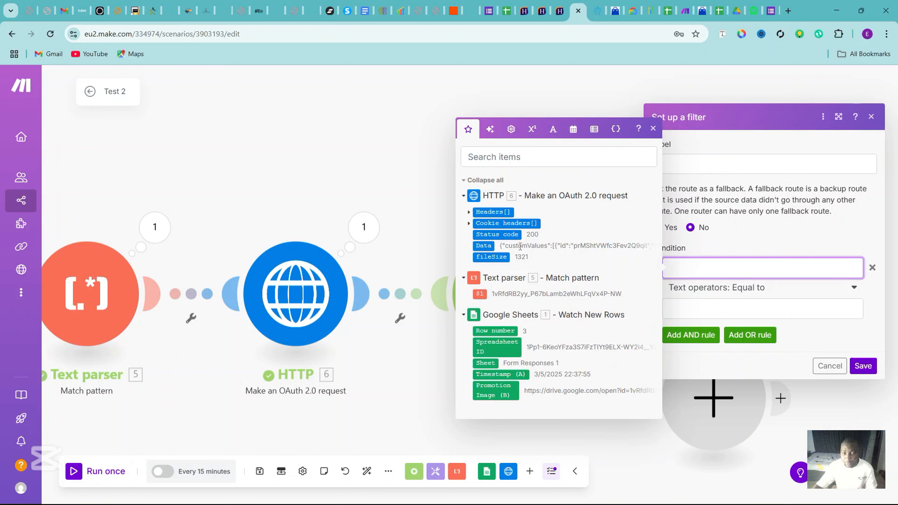
pyautogui.click(488, 247)
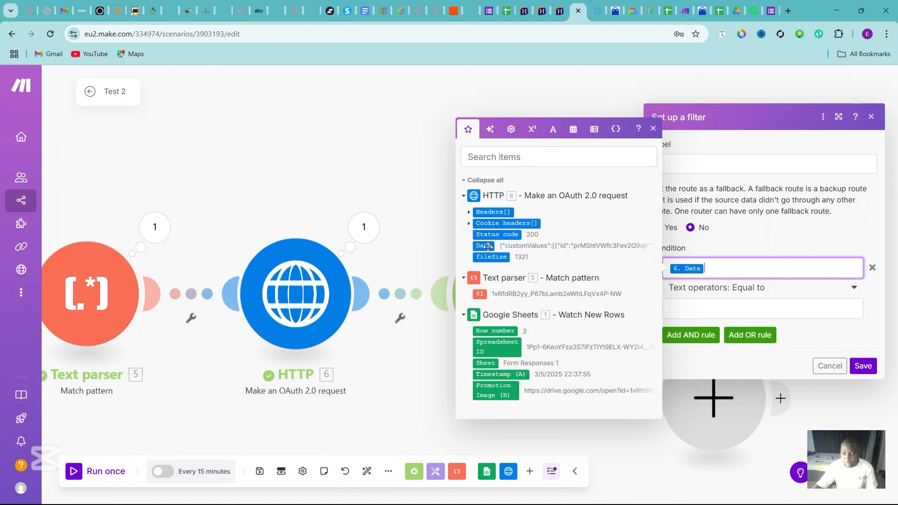
# Step: Make the condition Contains 'Promotional Image' and save the first route's filter
pyautogui.click(853, 288)
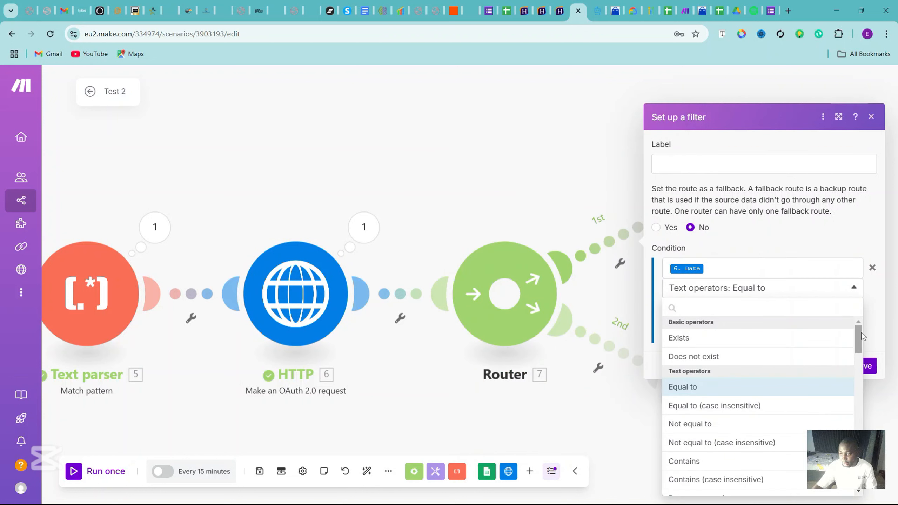
pyautogui.scroll(-1, 861, 333)
pyautogui.scroll(1, 859, 333)
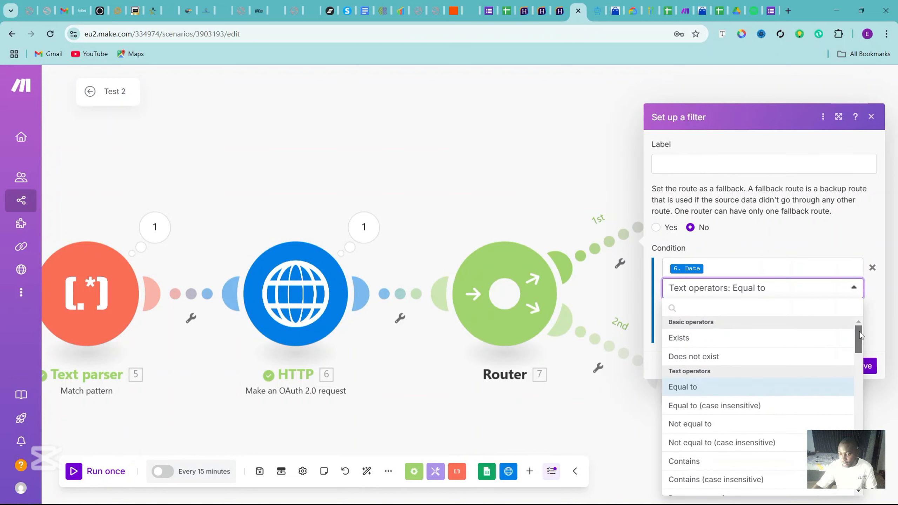
pyautogui.scroll(-3, 860, 332)
pyautogui.click(700, 362)
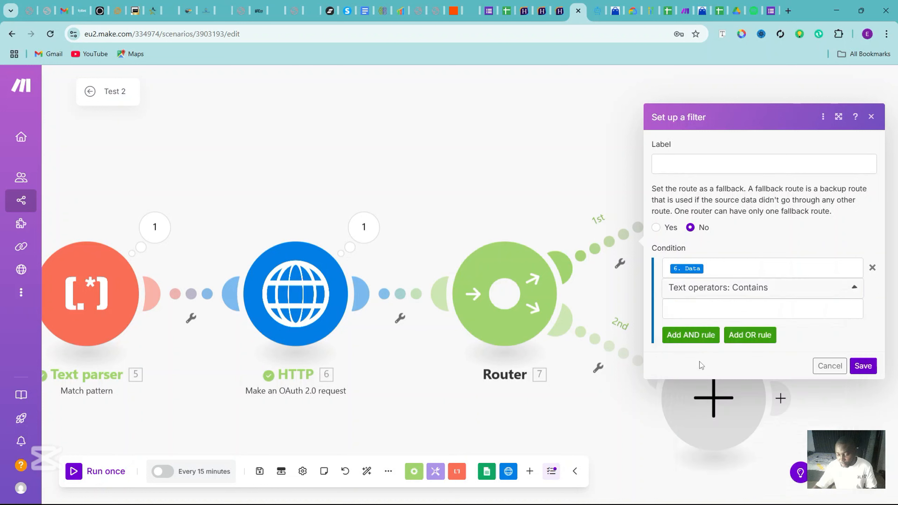
pyautogui.click(718, 310)
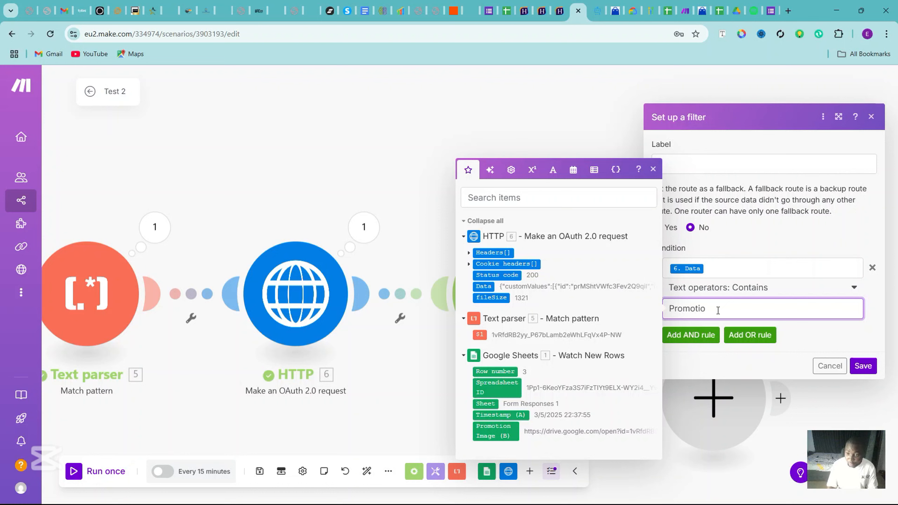
pyautogui.write('Promotional Image')
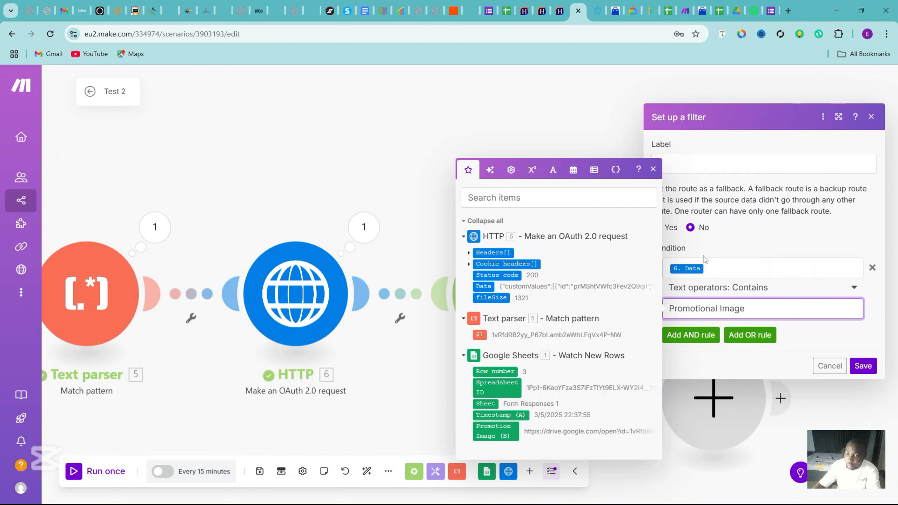
pyautogui.moveTo(752, 308); pyautogui.dragTo(667, 308)
pyautogui.click(746, 310)
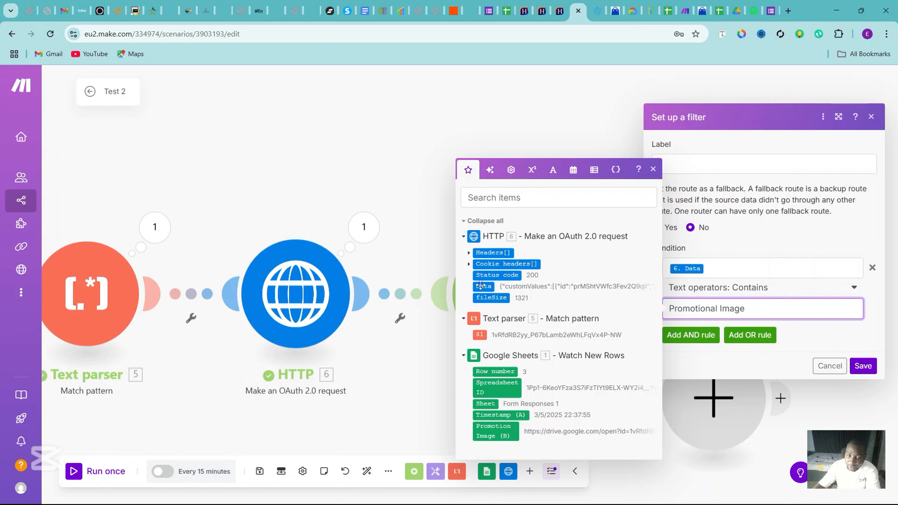
pyautogui.click(654, 171)
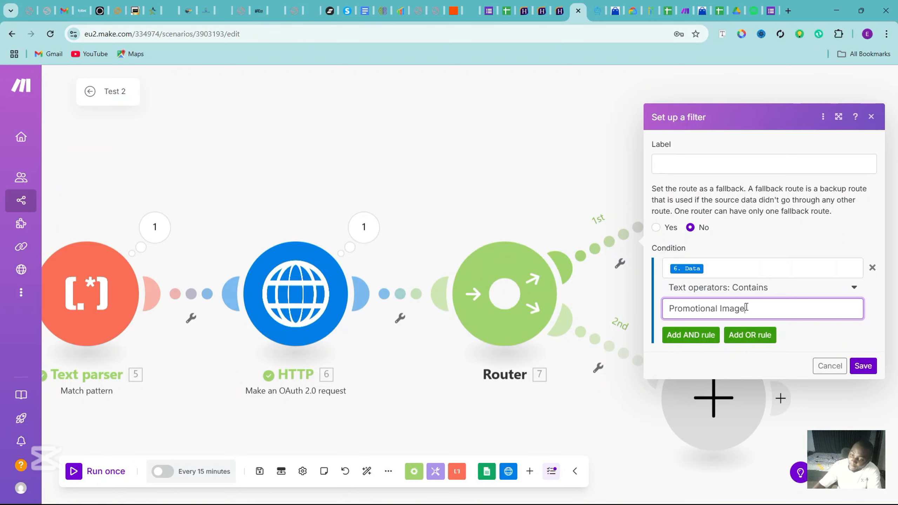
pyautogui.click(863, 366)
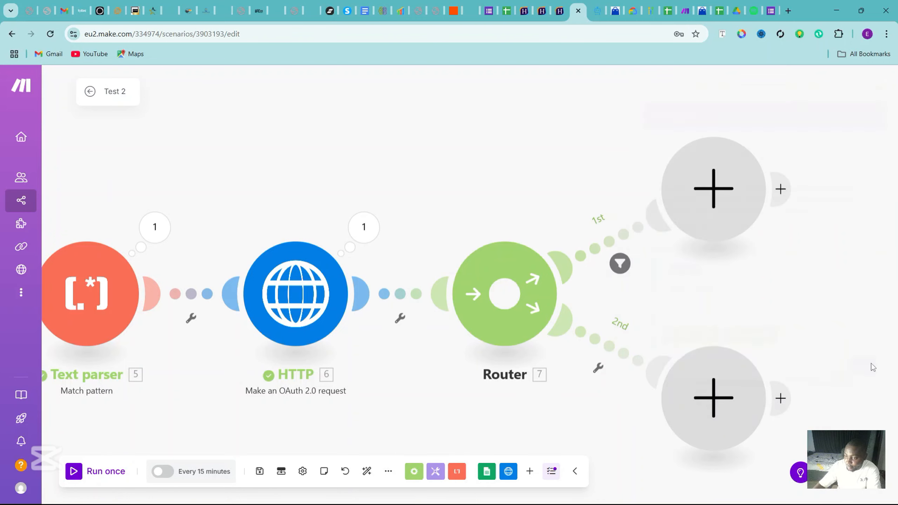
# Step: Filter the second route with HTTP 6. Data Does not contain 'Promotional Image' and save
pyautogui.click(598, 367)
pyautogui.click(598, 379)
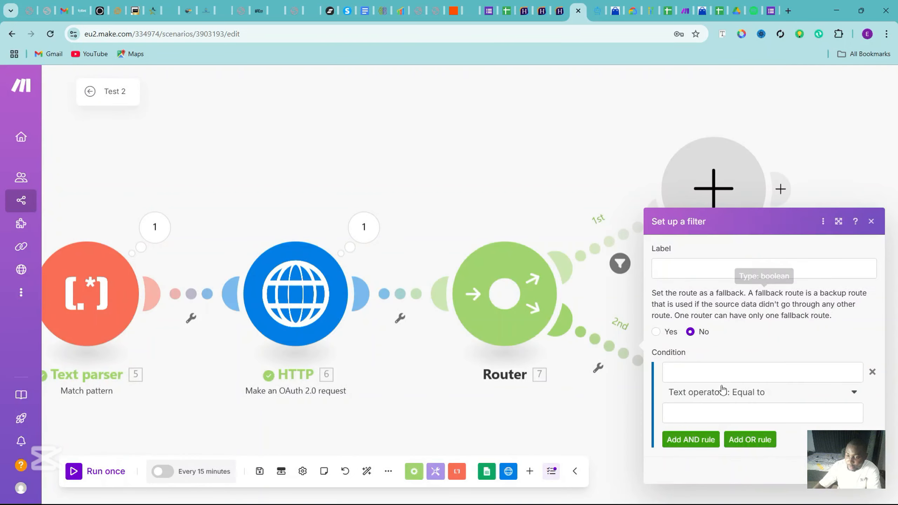
pyautogui.click(721, 370)
pyautogui.click(484, 326)
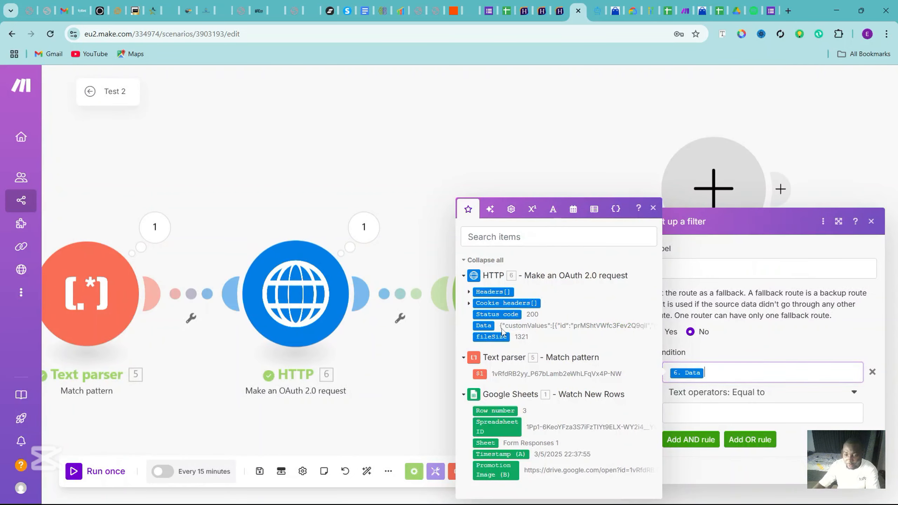
pyautogui.click(764, 393)
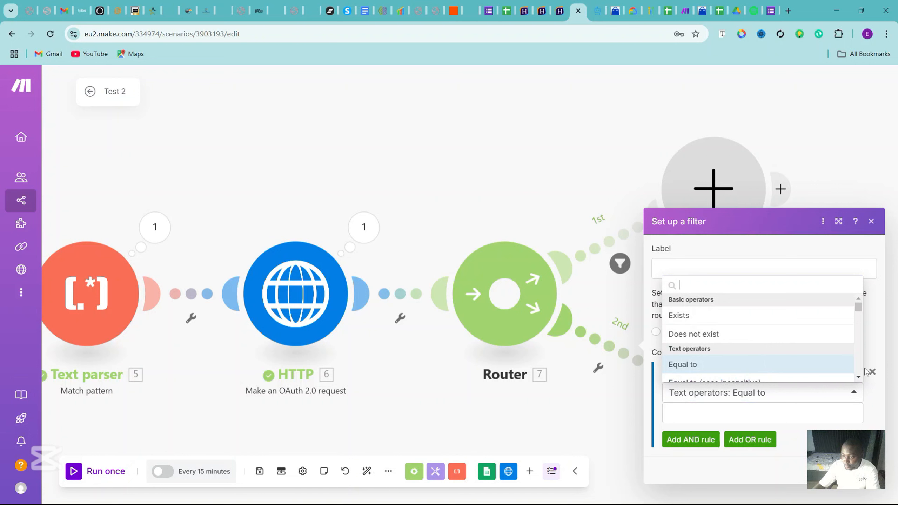
pyautogui.click(860, 377)
pyautogui.scroll(-4, 860, 377)
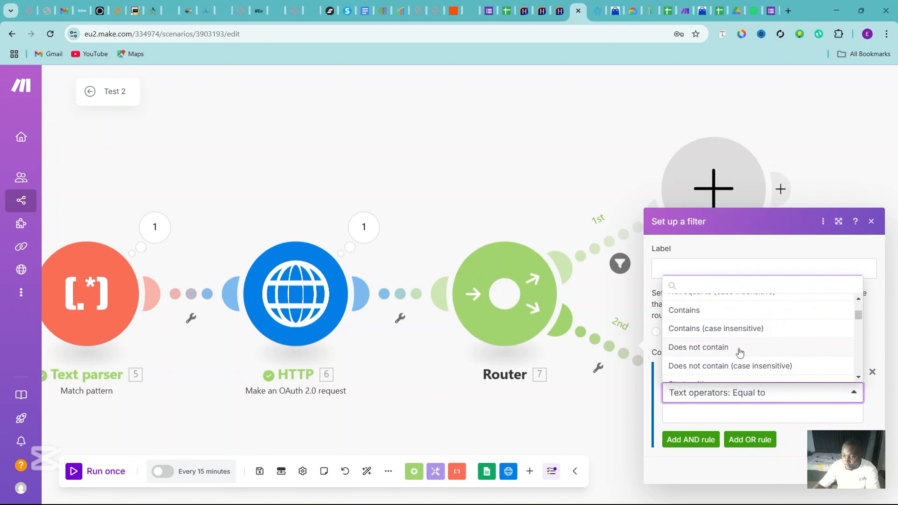
pyautogui.click(739, 347)
pyautogui.click(746, 415)
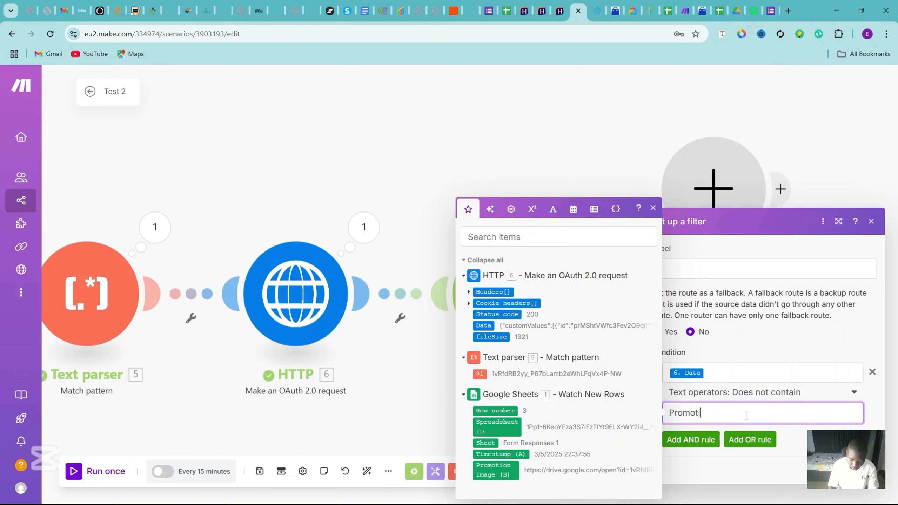
pyautogui.write('Promotional Image')
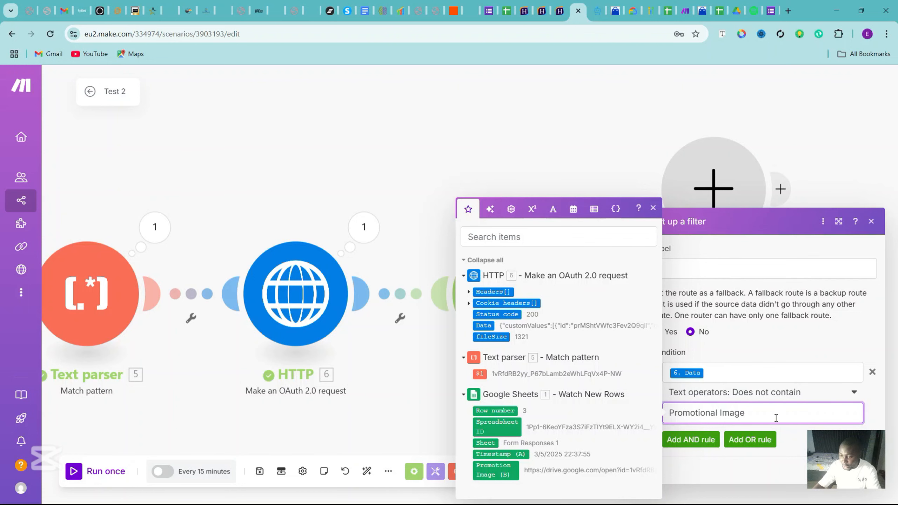
pyautogui.click(734, 346)
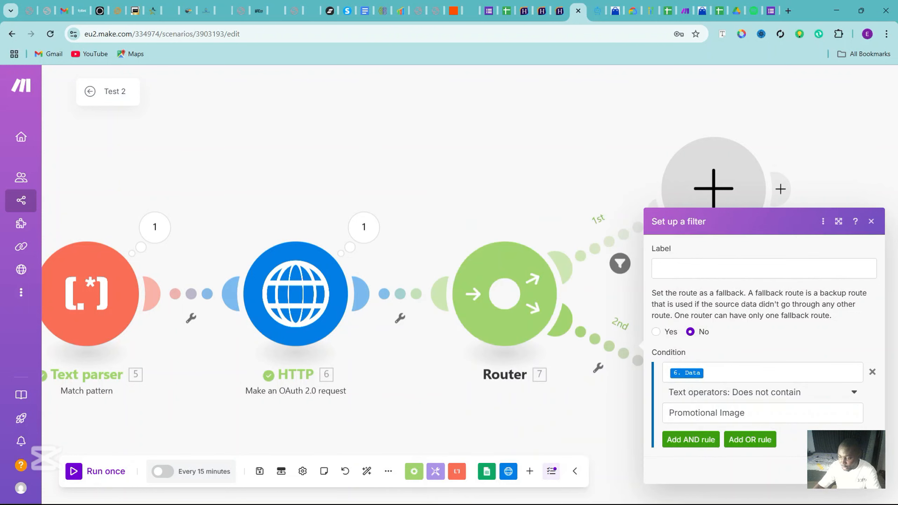
pyautogui.click(863, 471)
pyautogui.moveTo(536, 201); pyautogui.dragTo(417, 173)
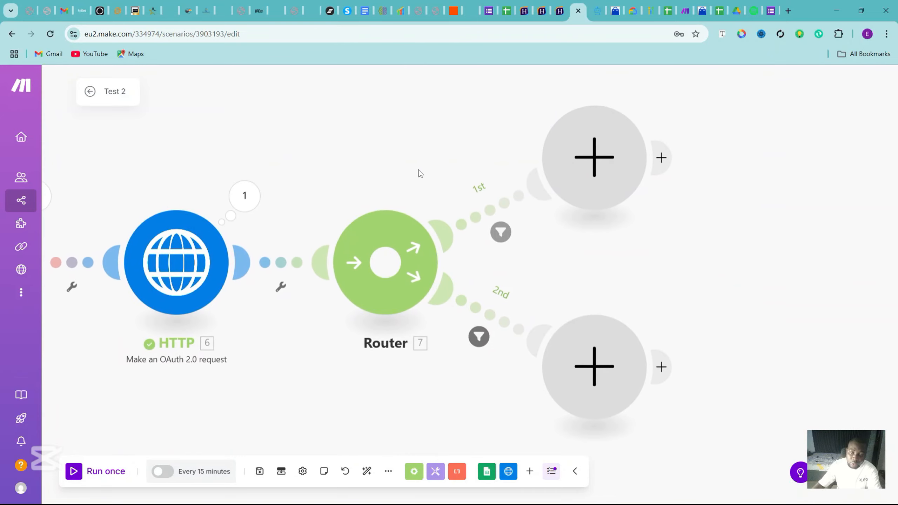
# Step: Add an HTTP 'Make an OAuth 2.0 request' module to the first route, then view the HighLevel docs
pyautogui.click(589, 163)
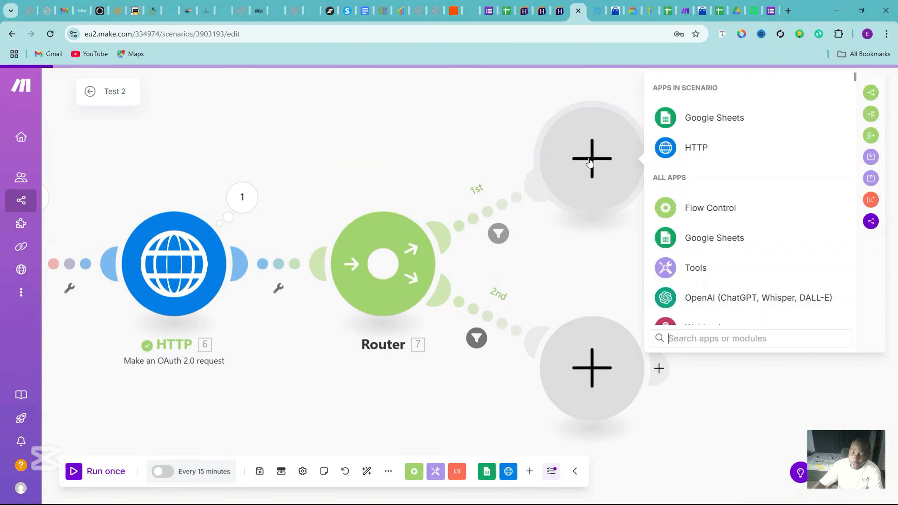
pyautogui.click(706, 150)
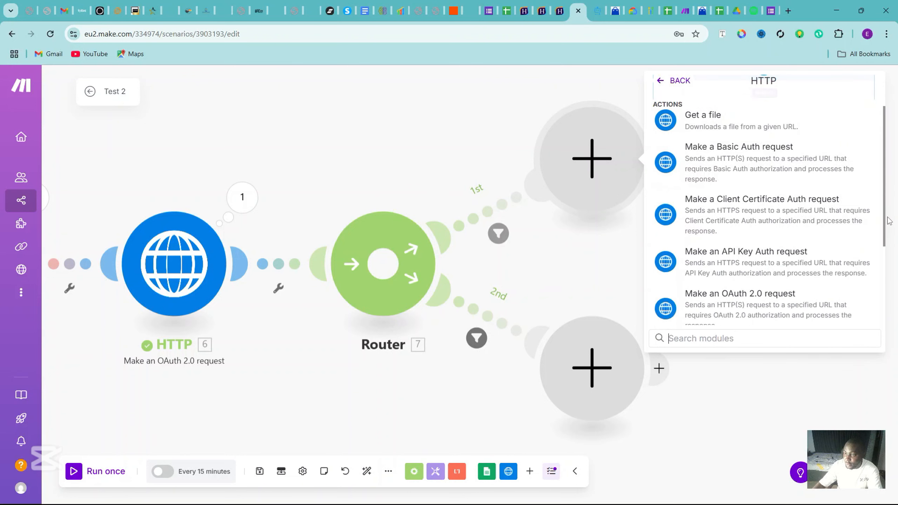
pyautogui.scroll(-2, 790, 223)
pyautogui.click(790, 223)
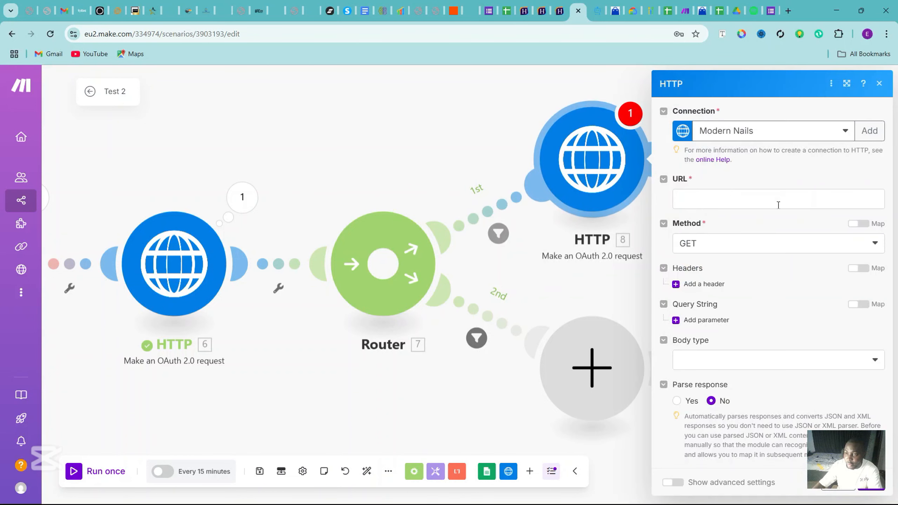
pyautogui.click(703, 201)
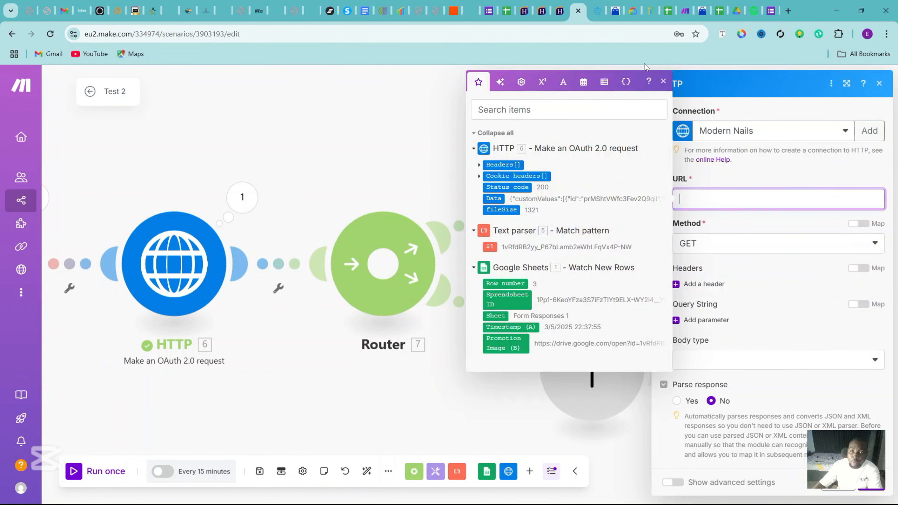
pyautogui.click(596, 10)
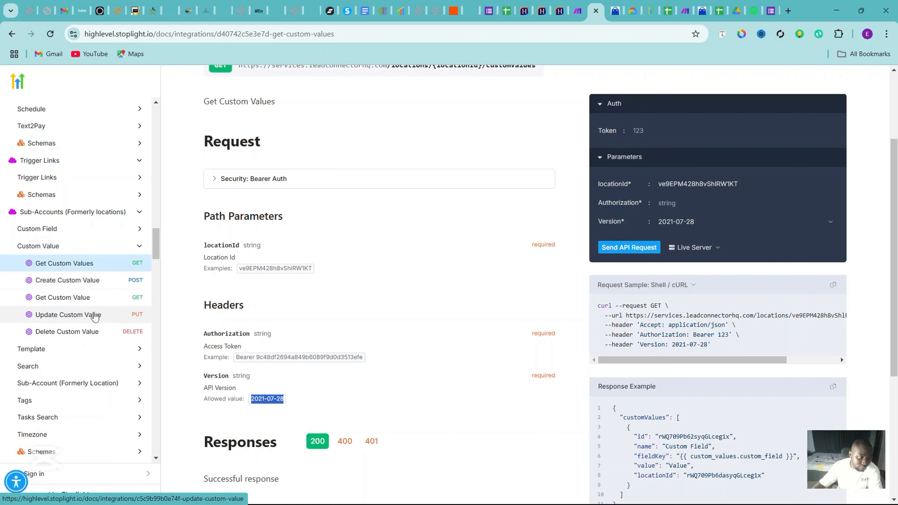
# Step: Copy the Create Custom Value POST endpoint URL from the HighLevel docs and return to Make
pyautogui.click(84, 319)
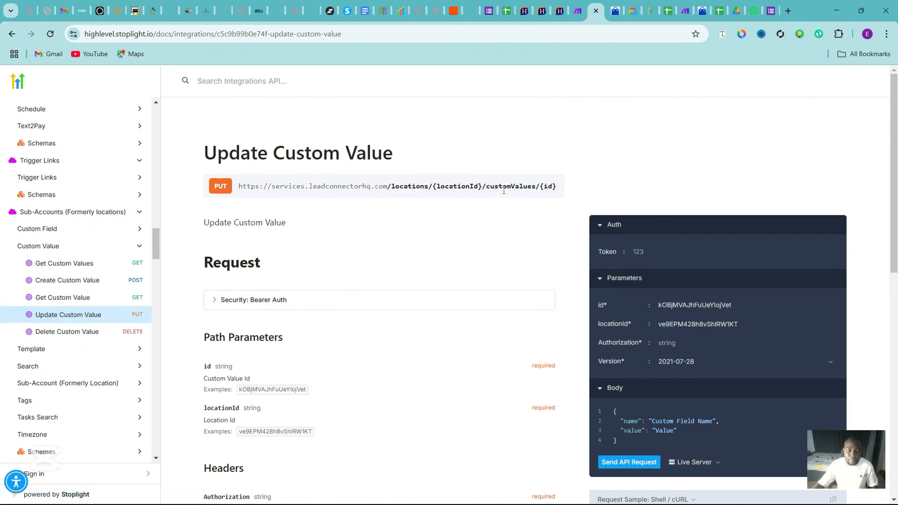
pyautogui.tripleClick(508, 185)
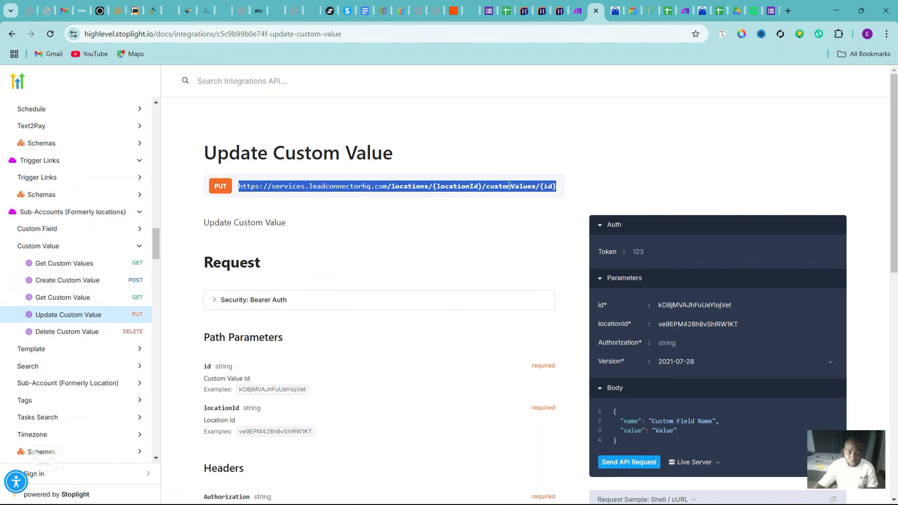
pyautogui.click(503, 209)
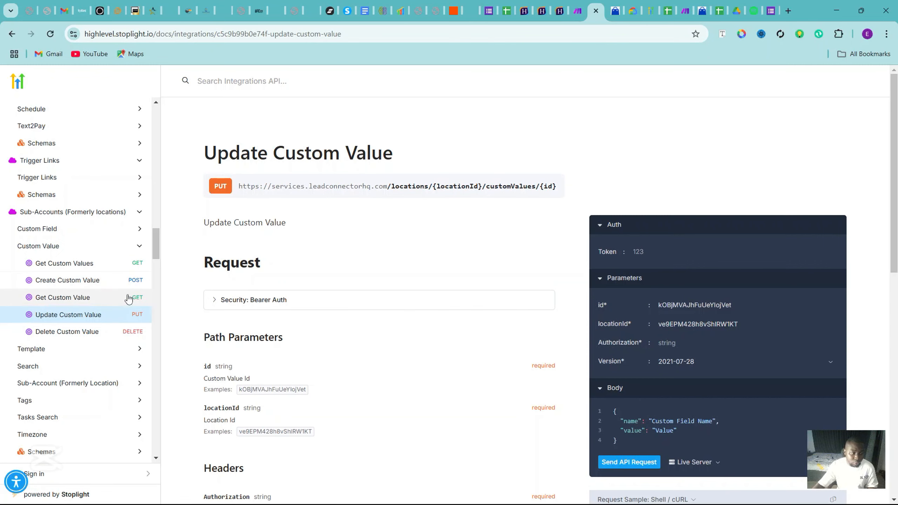
pyautogui.click(96, 289)
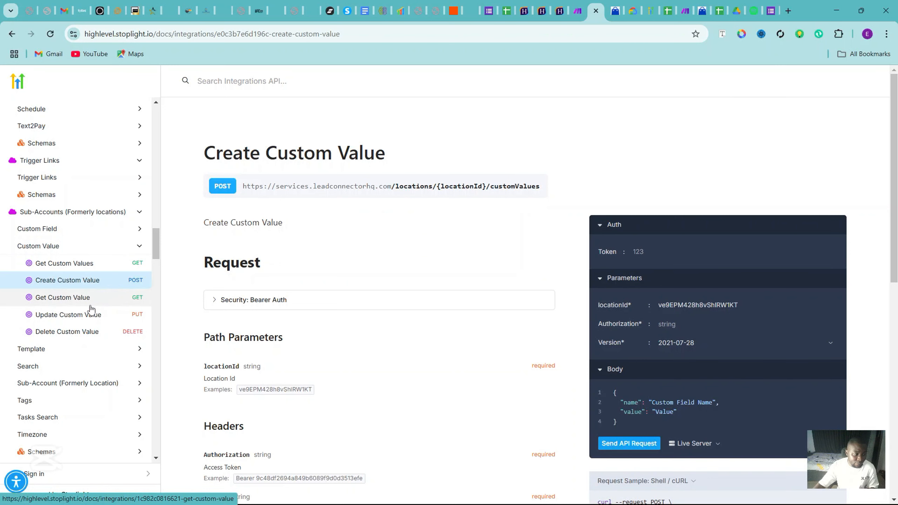
pyautogui.click(88, 317)
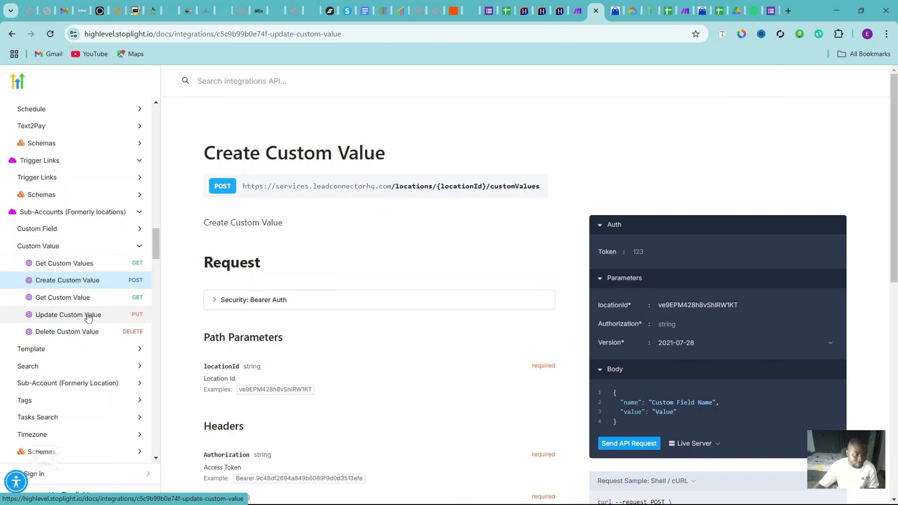
pyautogui.click(96, 281)
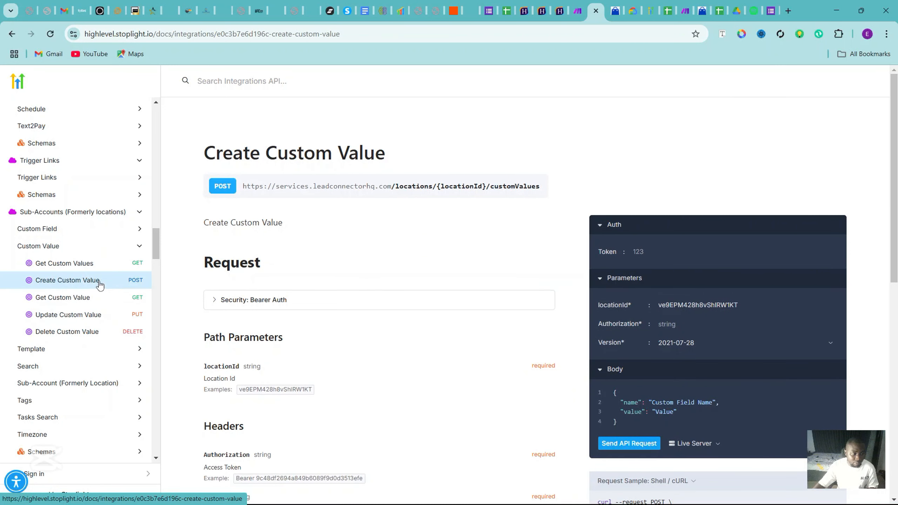
pyautogui.tripleClick(518, 186)
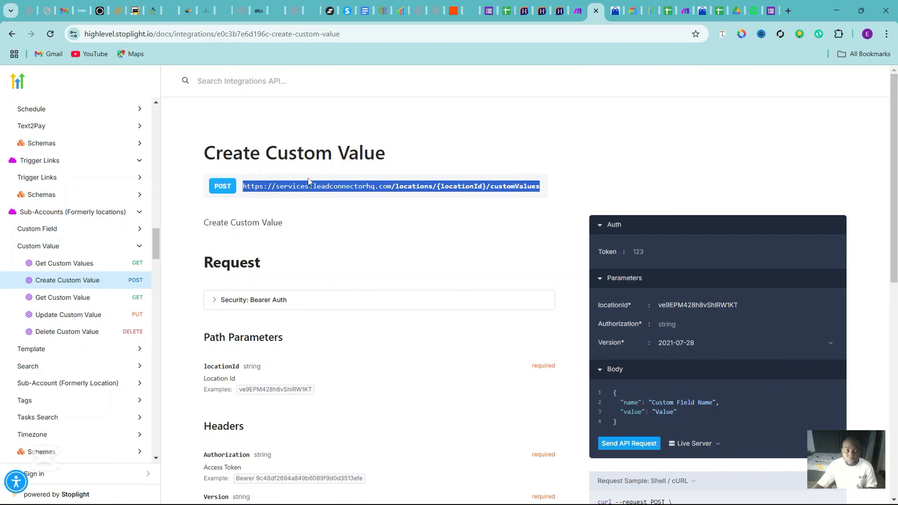
pyautogui.click(575, 7)
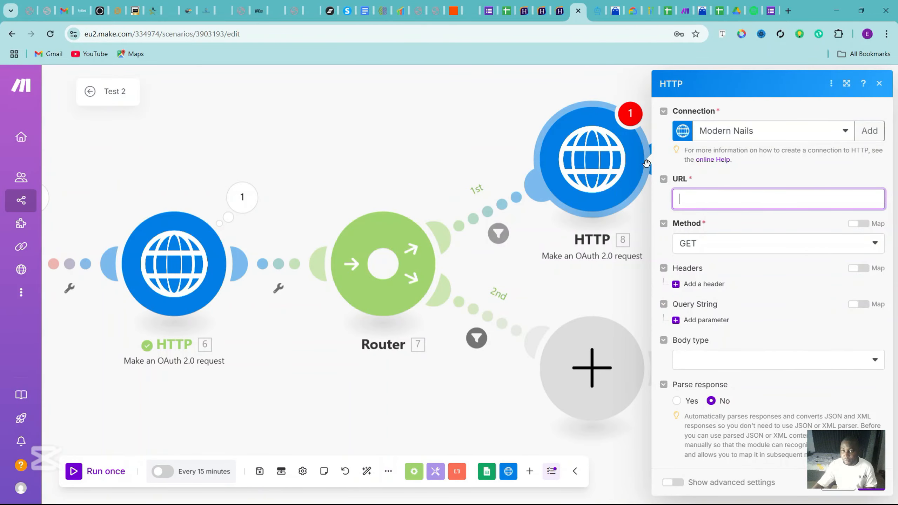
# Step: Delete the HTTP module from the router's first route
pyautogui.click(880, 84)
pyautogui.rightClick(603, 165)
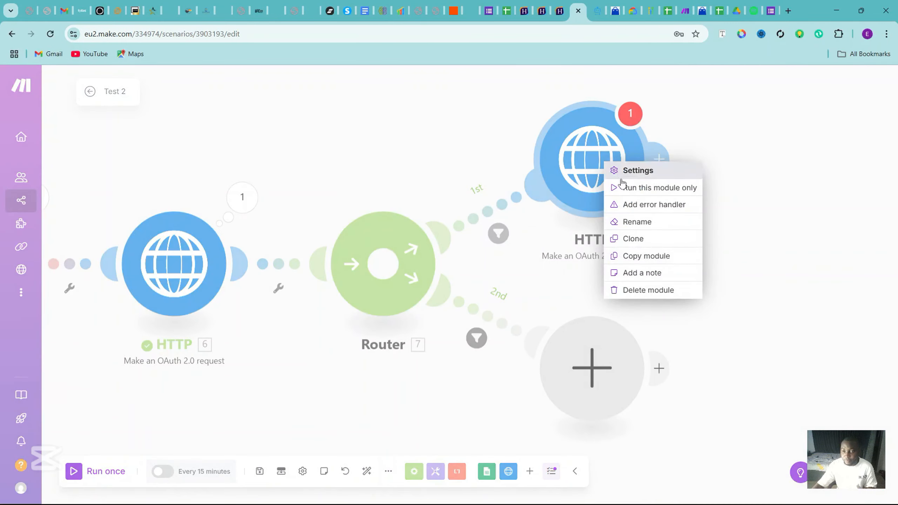
pyautogui.click(653, 291)
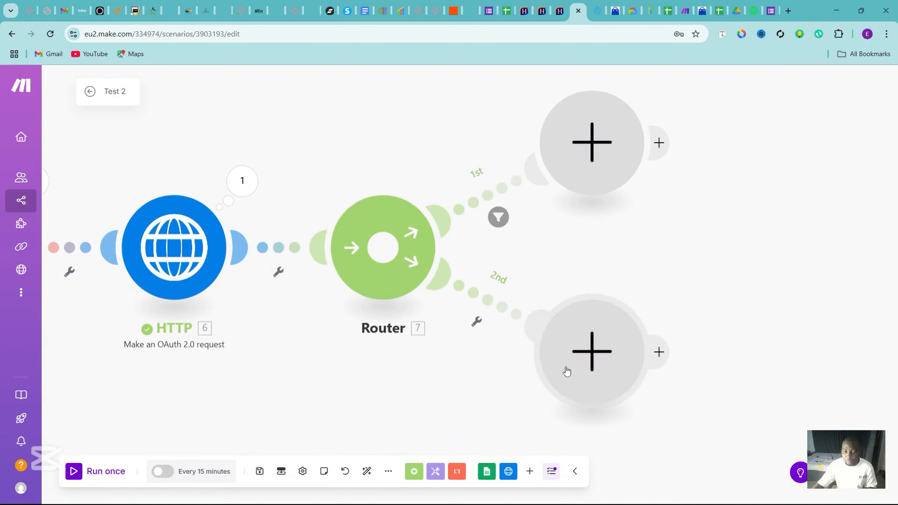
# Step: Change the first route's filter operator to Contains and save it
pyautogui.click(499, 215)
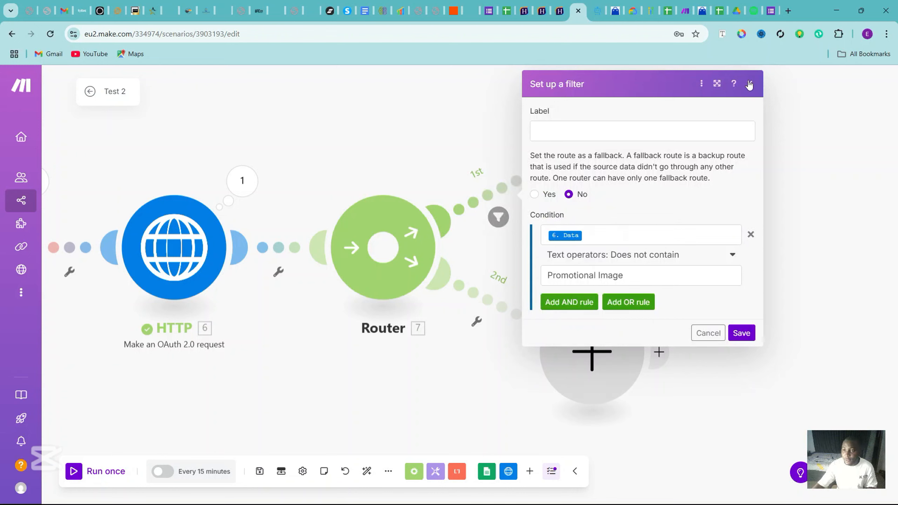
pyautogui.click(730, 257)
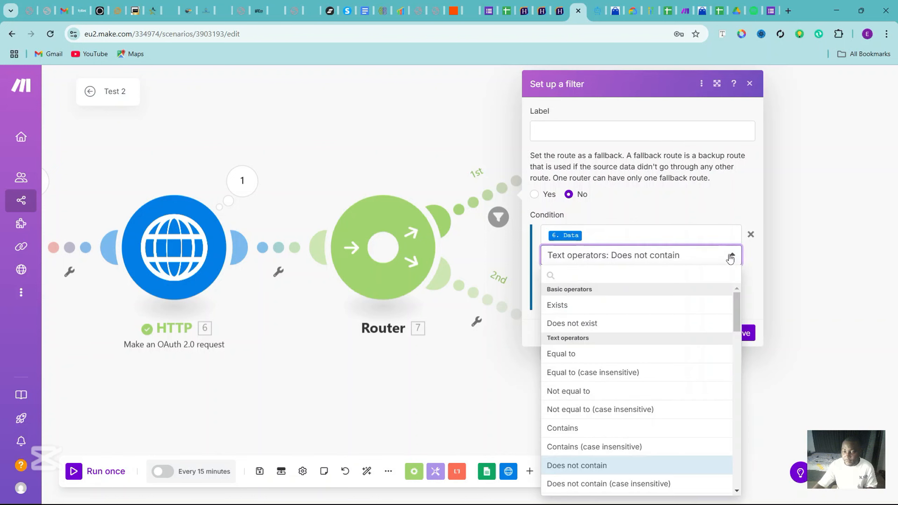
pyautogui.click(585, 428)
pyautogui.click(742, 333)
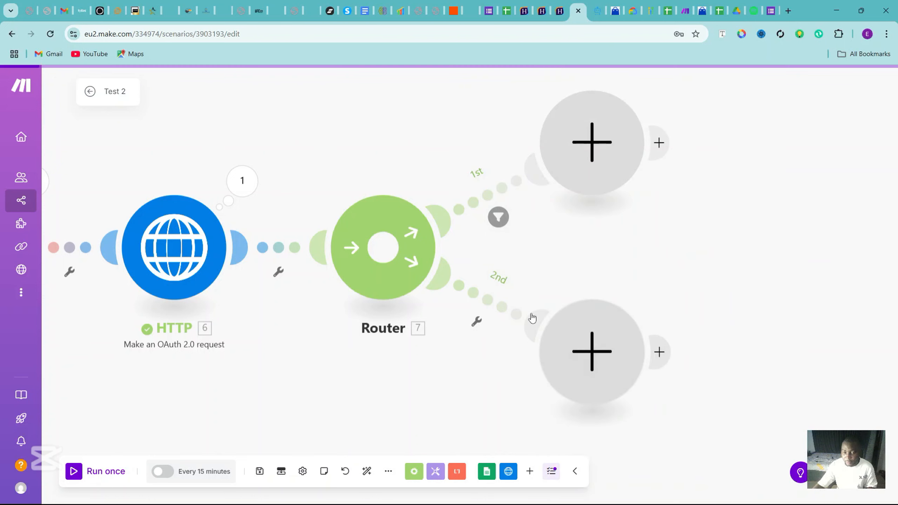
# Step: Filter the second route with 6. Data Does not contain 'Promotional Image'
pyautogui.click(478, 321)
pyautogui.click(496, 333)
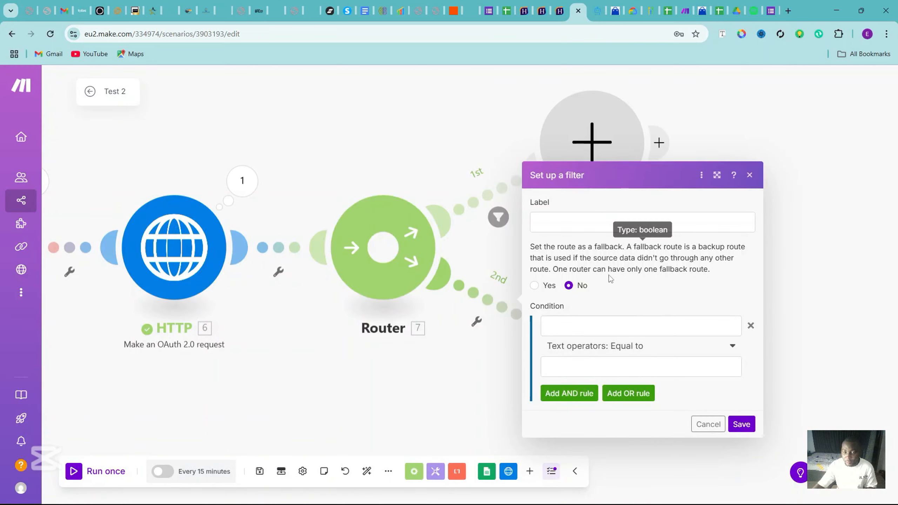
pyautogui.click(605, 324)
pyautogui.click(364, 304)
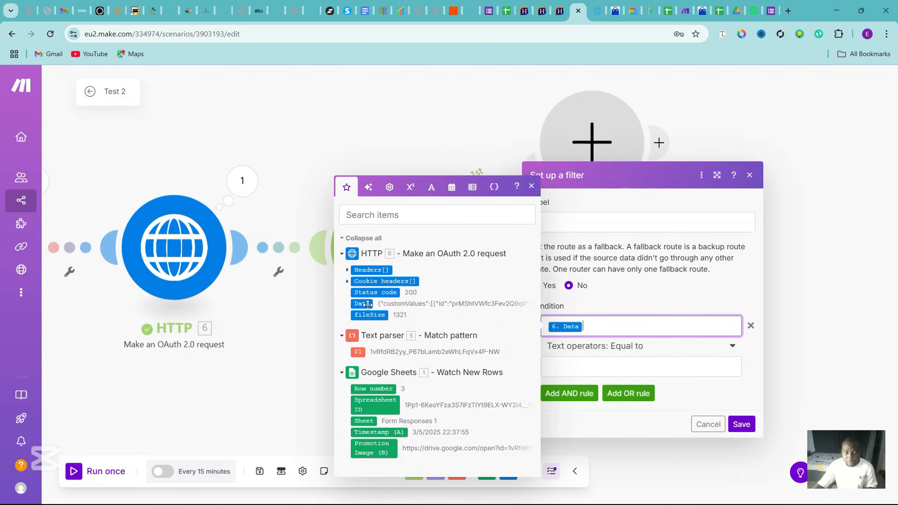
pyautogui.click(650, 347)
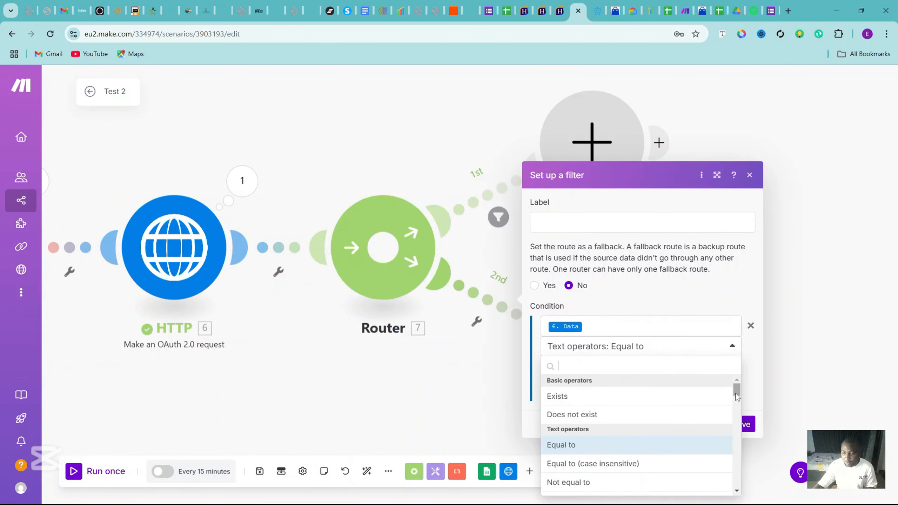
pyautogui.scroll(-3, 738, 492)
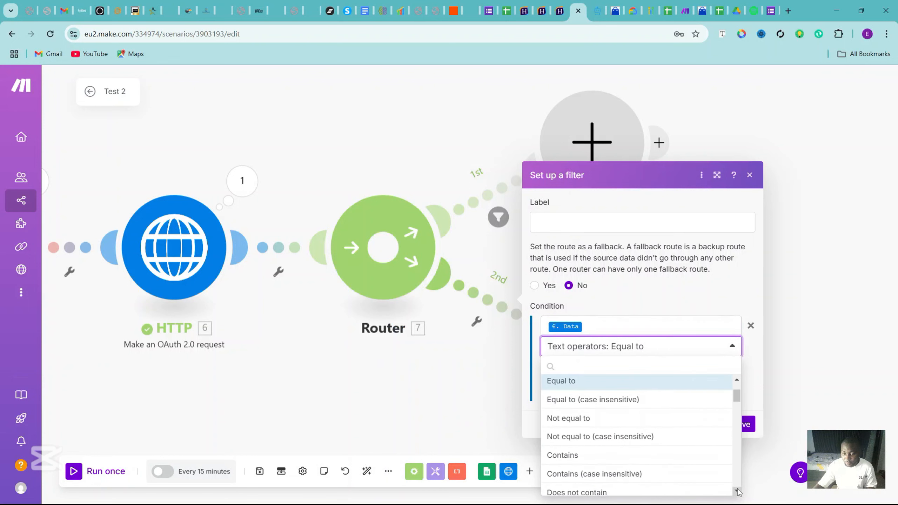
pyautogui.click(691, 473)
pyautogui.click(635, 366)
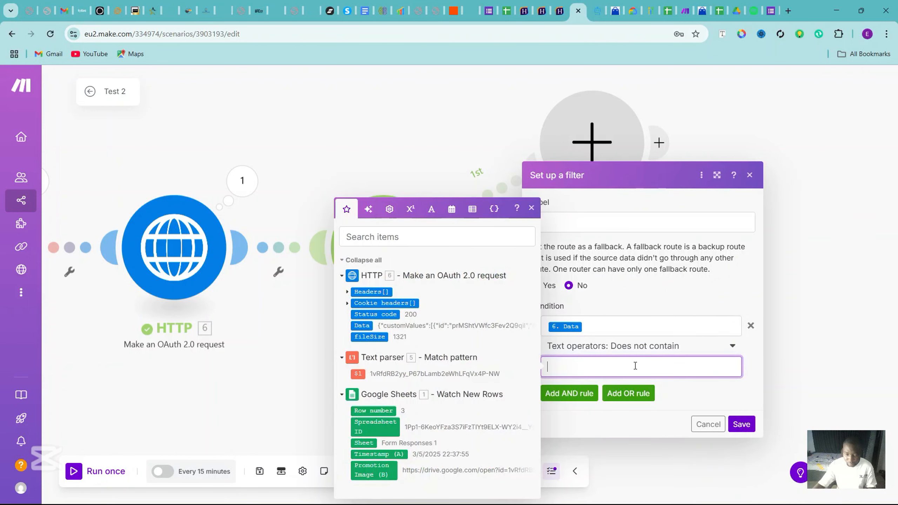
pyautogui.write('Promot')
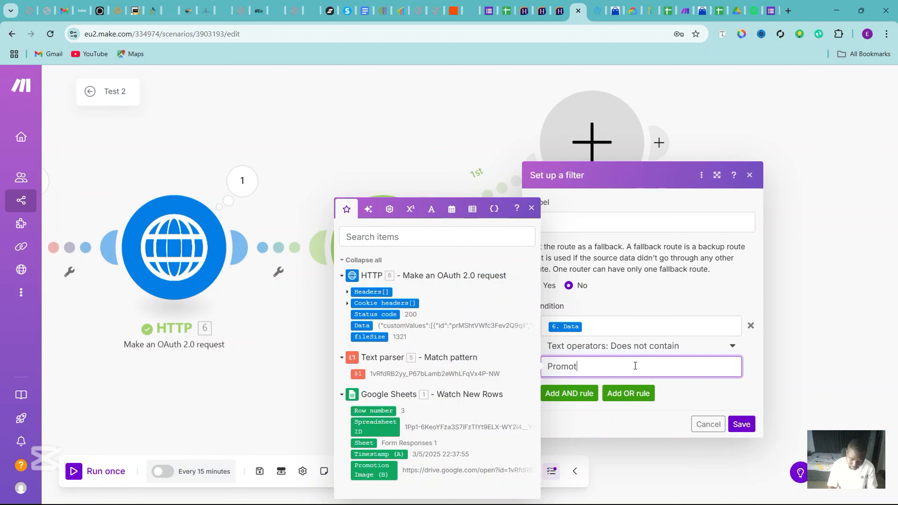
pyautogui.write('ional Imag')
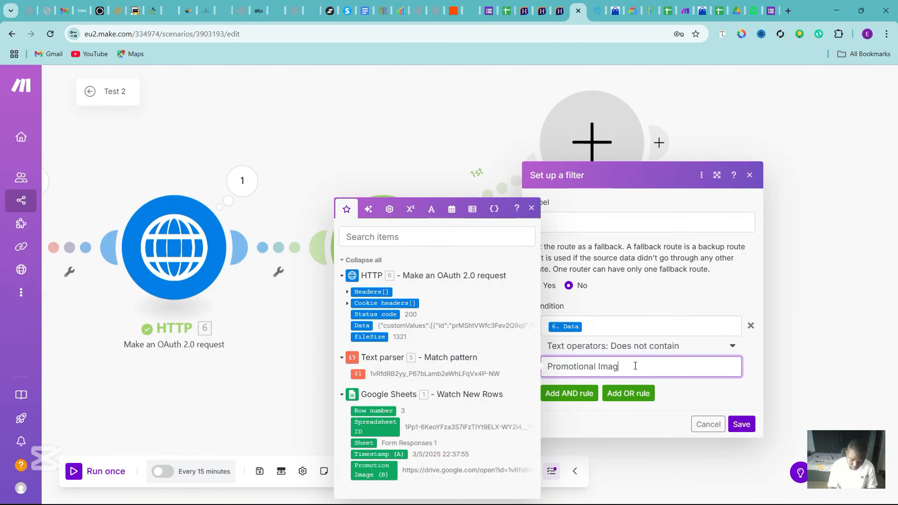
pyautogui.write('e')
pyautogui.click(742, 424)
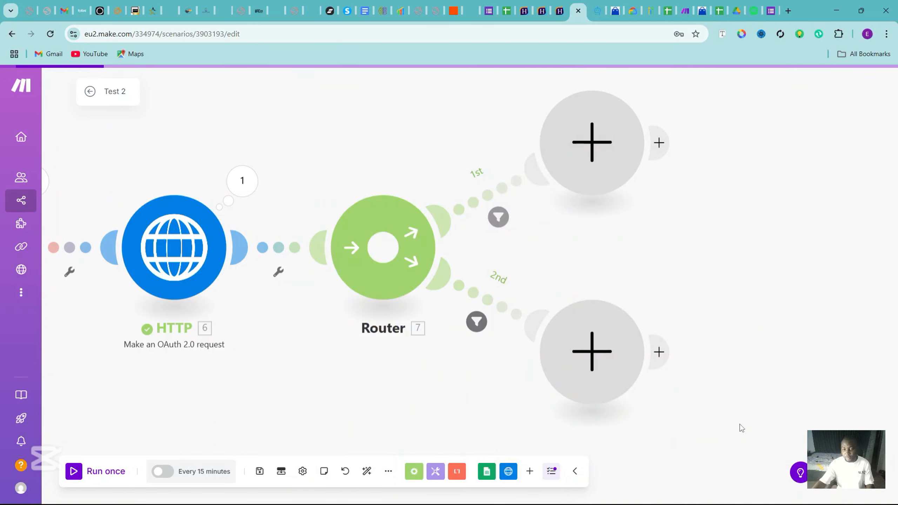
# Step: Add an HTTP OAuth 2.0 request module on the second route with the pasted customValues endpoint URL
pyautogui.click(591, 351)
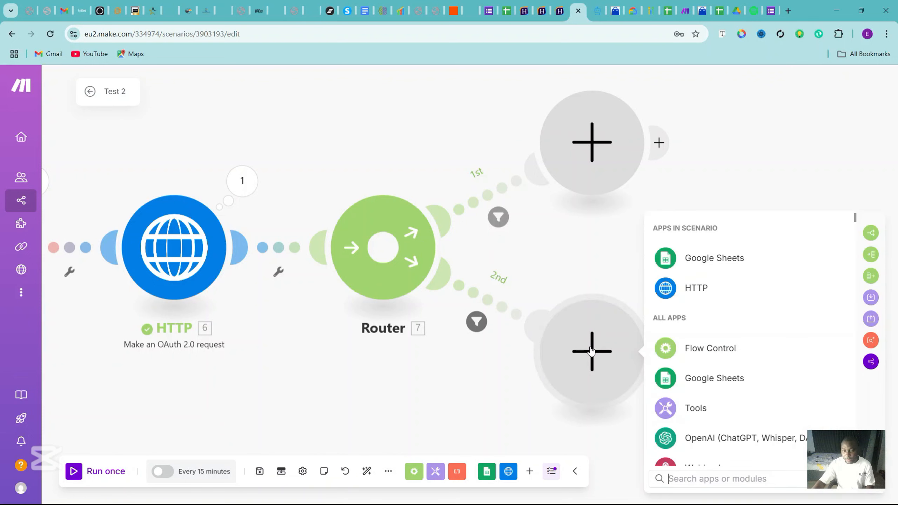
pyautogui.click(698, 287)
pyautogui.moveTo(889, 287); pyautogui.dragTo(888, 374)
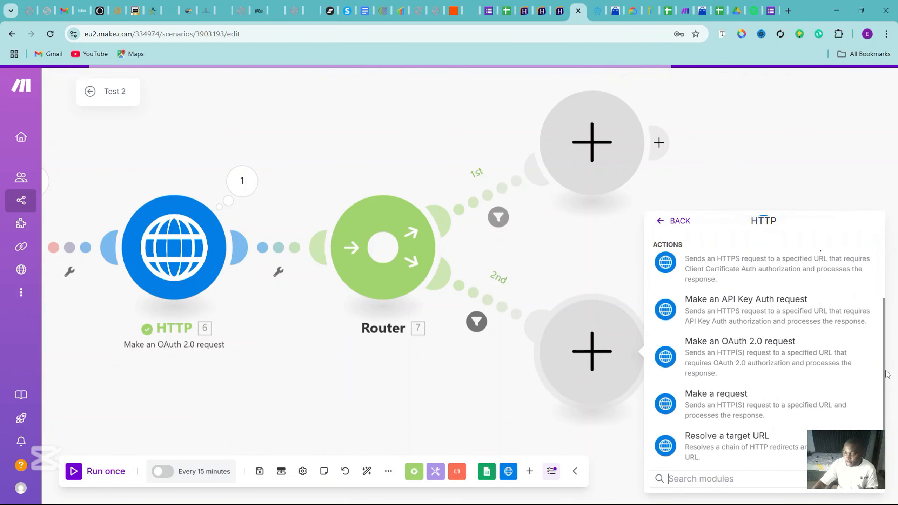
pyautogui.click(844, 341)
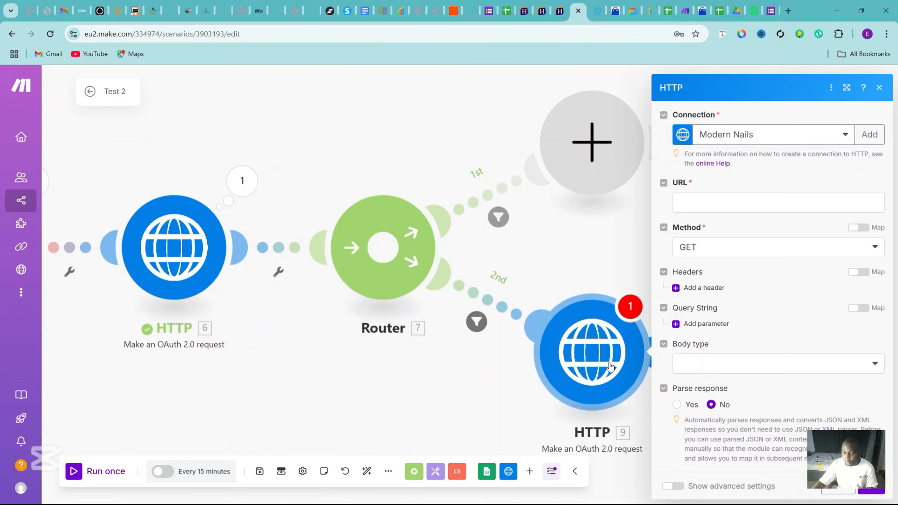
pyautogui.click(705, 203)
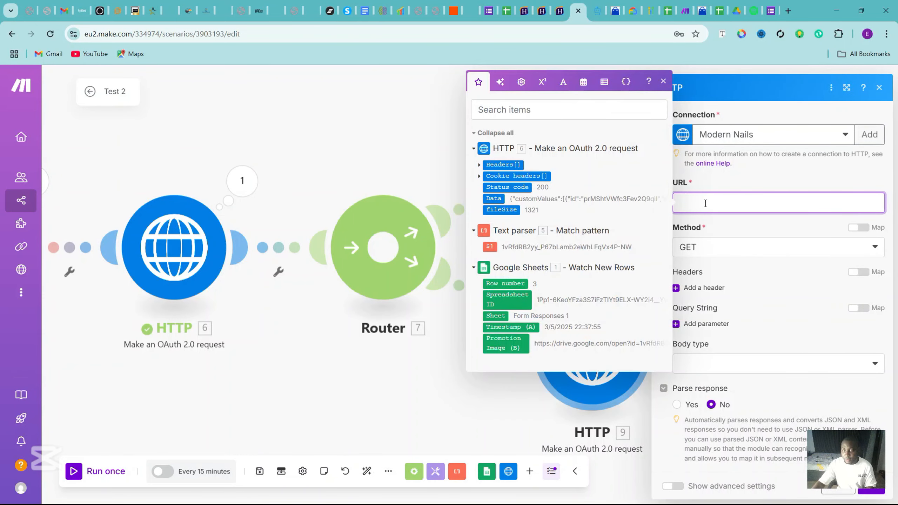
pyautogui.write('https://services.leadconnectorhq.com/locations/{locationId}/customValues')
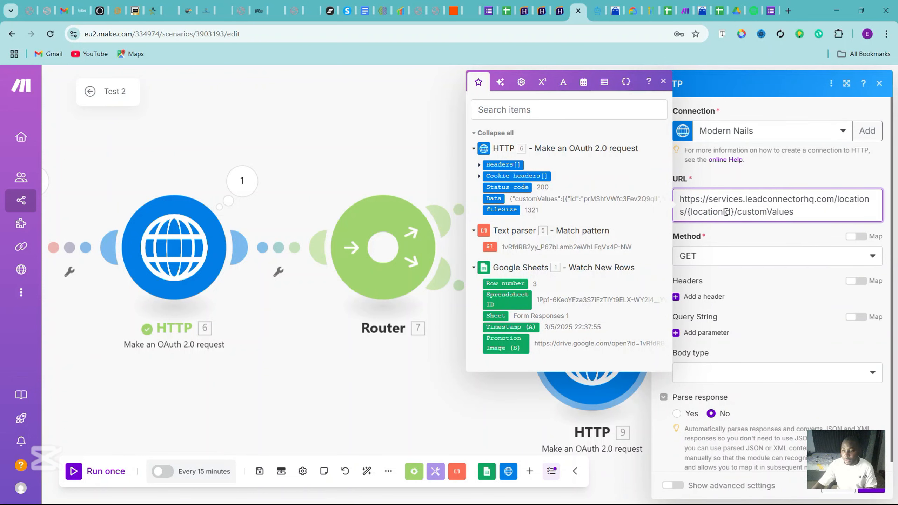
pyautogui.click(561, 9)
# Step: Copy the location ID from the Hayven page's web address and return to Make
pyautogui.doubleClick(254, 35)
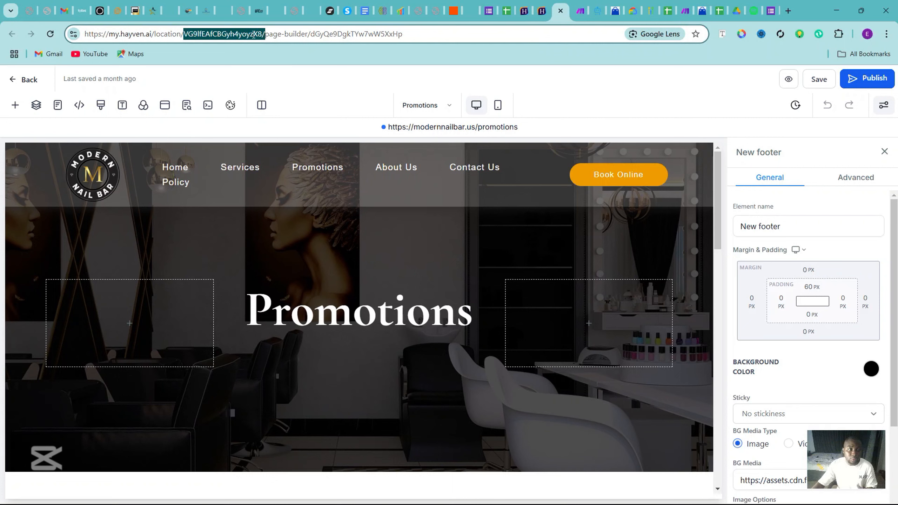
pyautogui.click(287, 32)
pyautogui.click(263, 34)
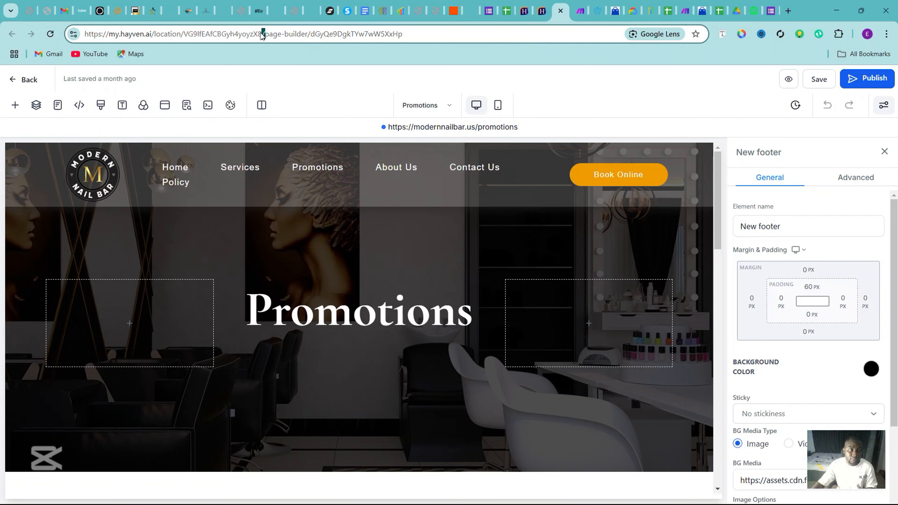
pyautogui.doubleClick(256, 33)
pyautogui.moveTo(262, 35); pyautogui.dragTo(192, 40)
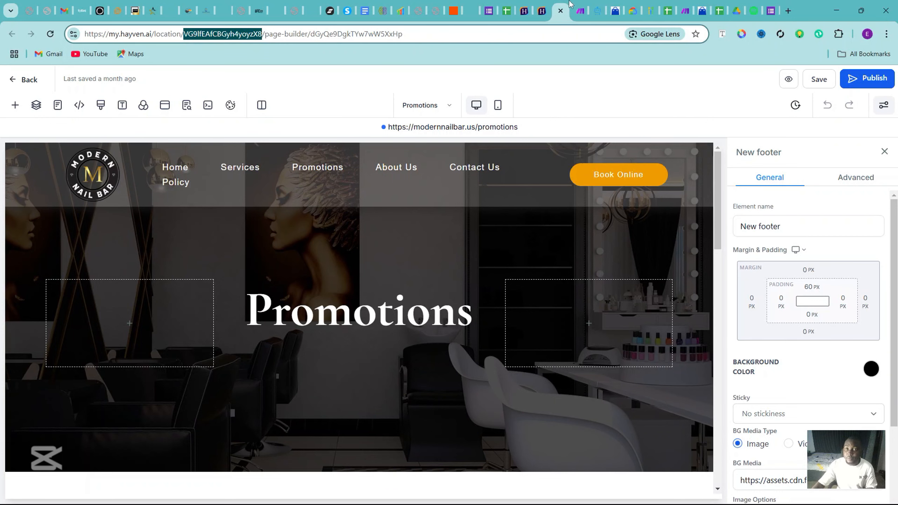
pyautogui.click(580, 10)
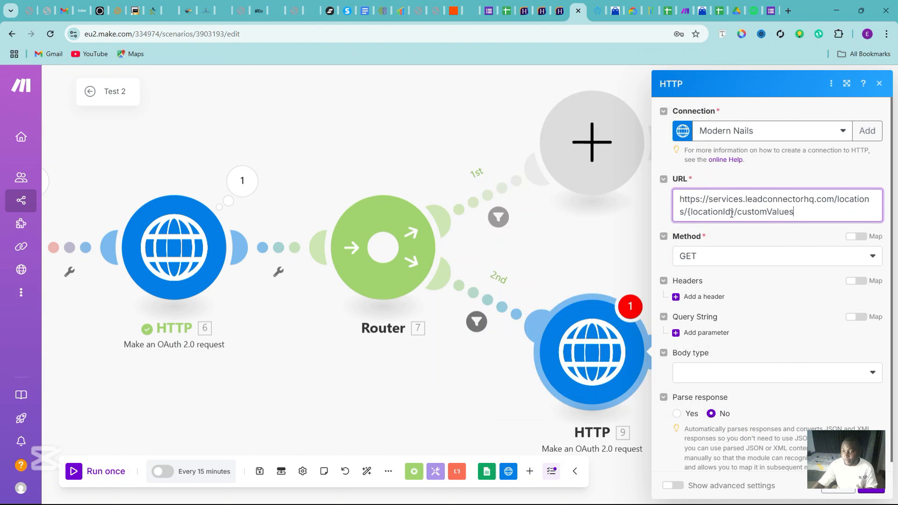
# Step: Replace the URL's {locationId} placeholder with the copied location ID and add a Version header
pyautogui.moveTo(734, 212); pyautogui.dragTo(688, 213)
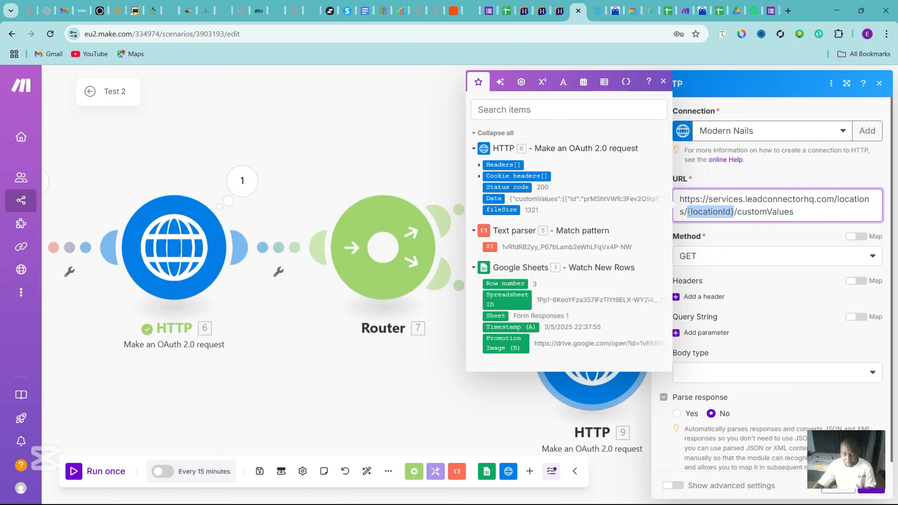
pyautogui.write('YG9lfEAfCBGyh4yoyzX8')
pyautogui.click(742, 239)
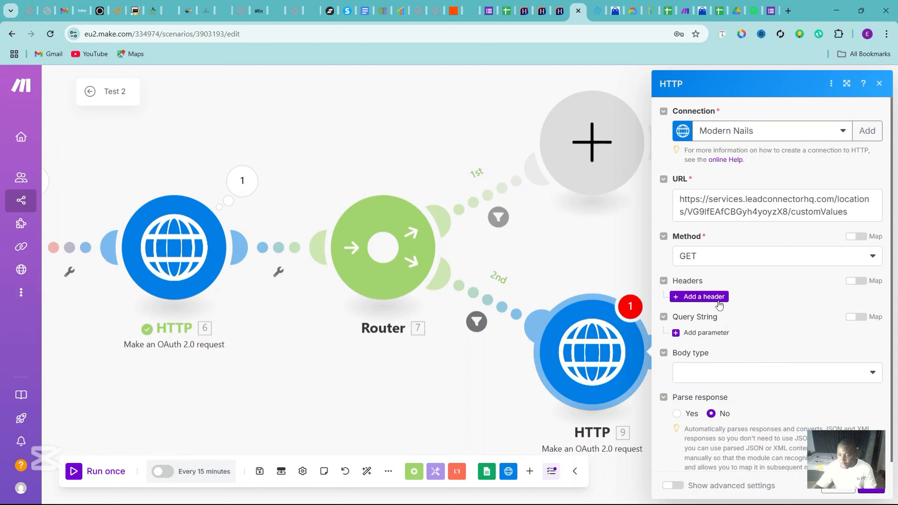
pyautogui.click(704, 297)
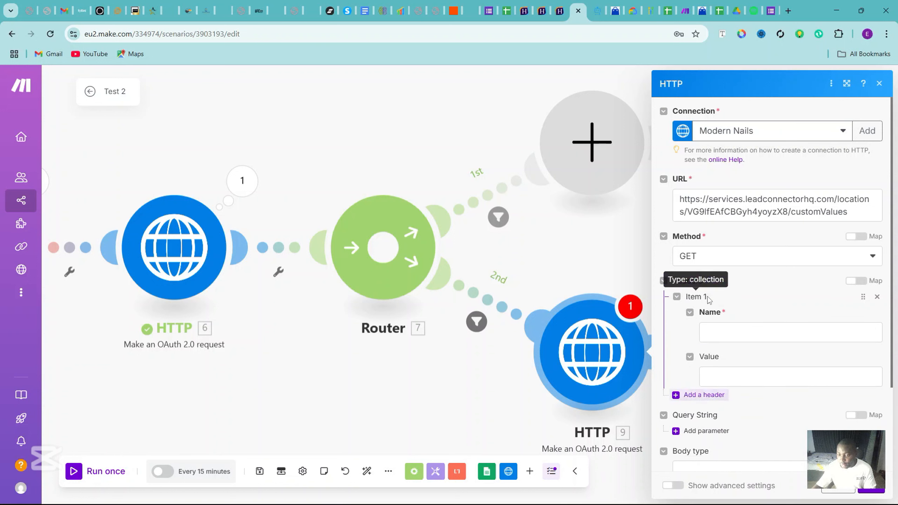
pyautogui.click(725, 334)
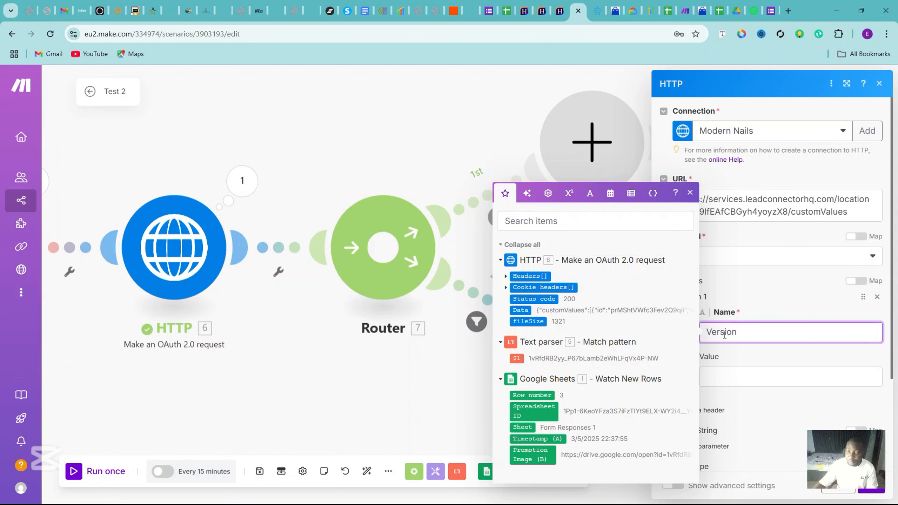
# Step: Copy the allowed API Version value 2021-07-28 from the Create Custom Value docs
pyautogui.click(598, 11)
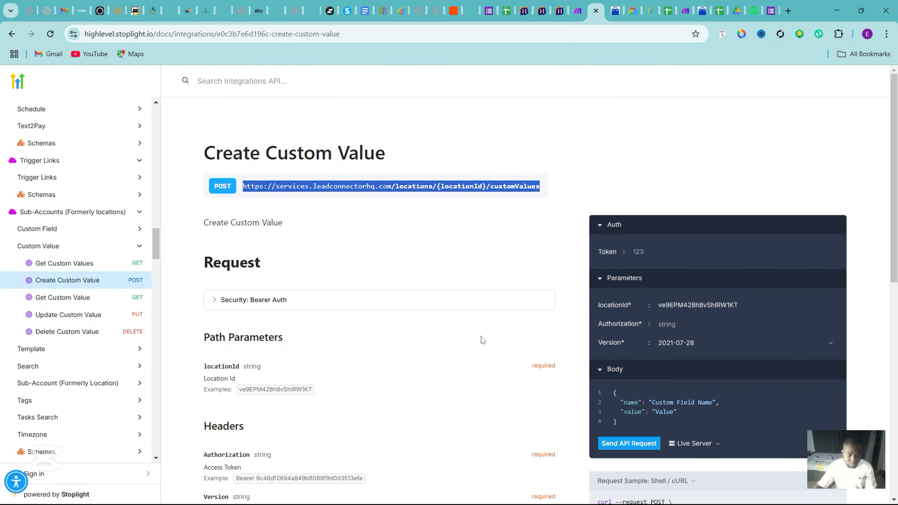
pyautogui.scroll(-1, 282, 474)
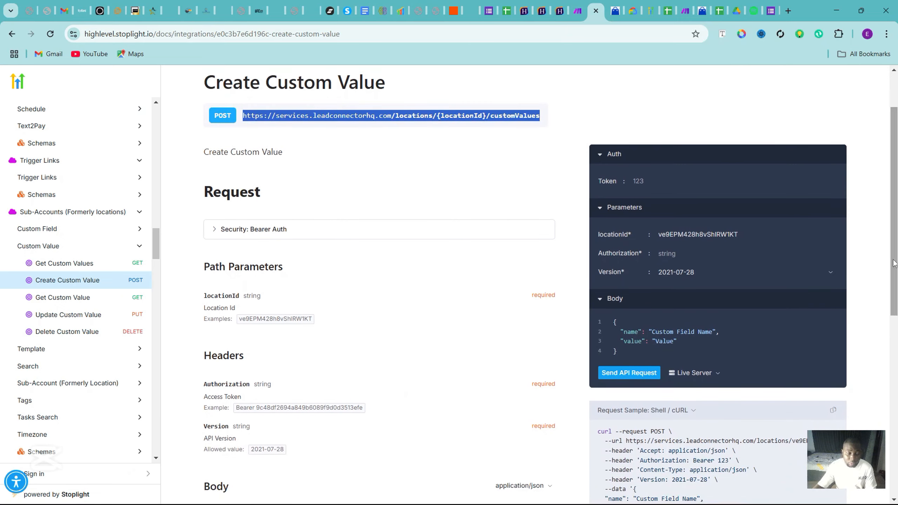
pyautogui.moveTo(284, 450); pyautogui.dragTo(247, 455)
pyautogui.hotkey('ctrl', 'c')
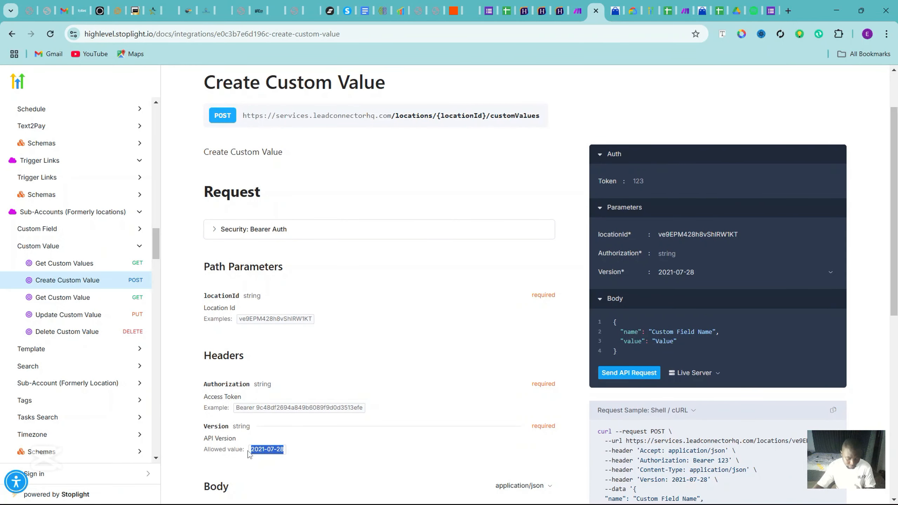
pyautogui.click(574, 11)
pyautogui.click(747, 378)
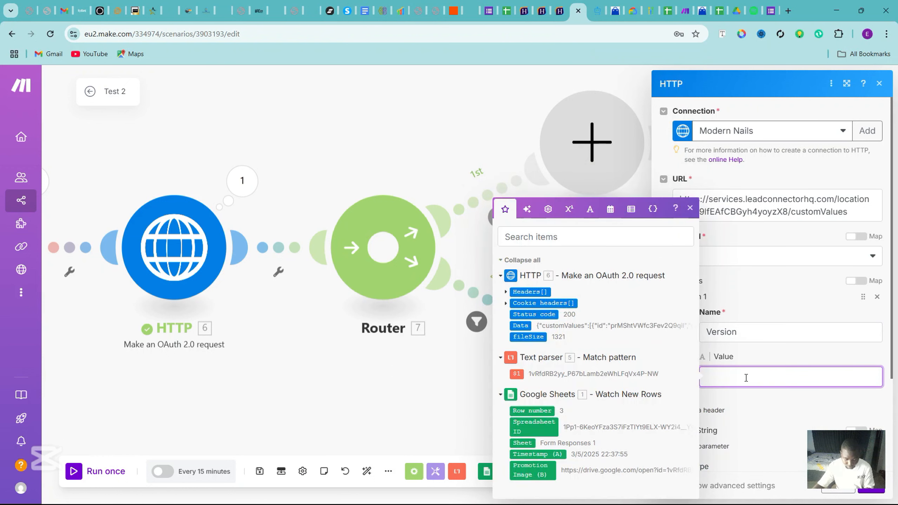
# Step: Set the Version header value to 2021-07-28
pyautogui.hotkey('ctrl', 'v')
pyautogui.click(689, 210)
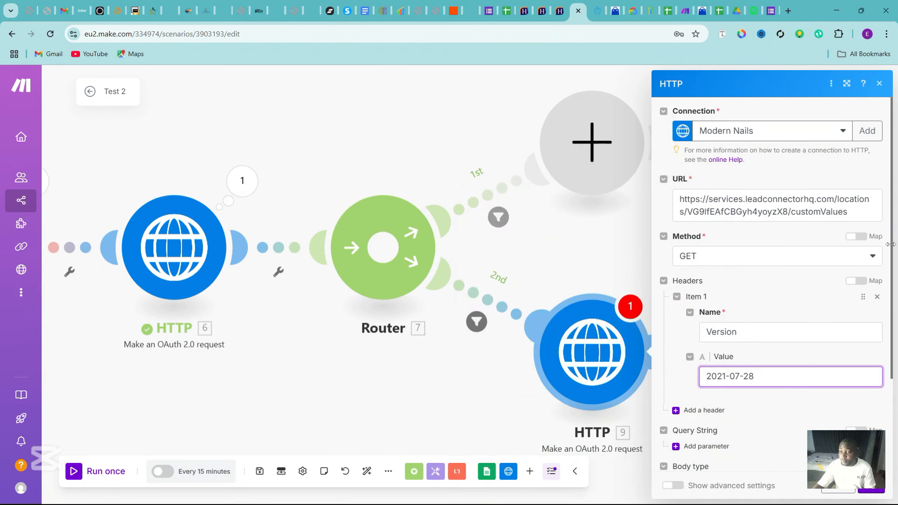
pyautogui.moveTo(891, 245); pyautogui.dragTo(890, 280)
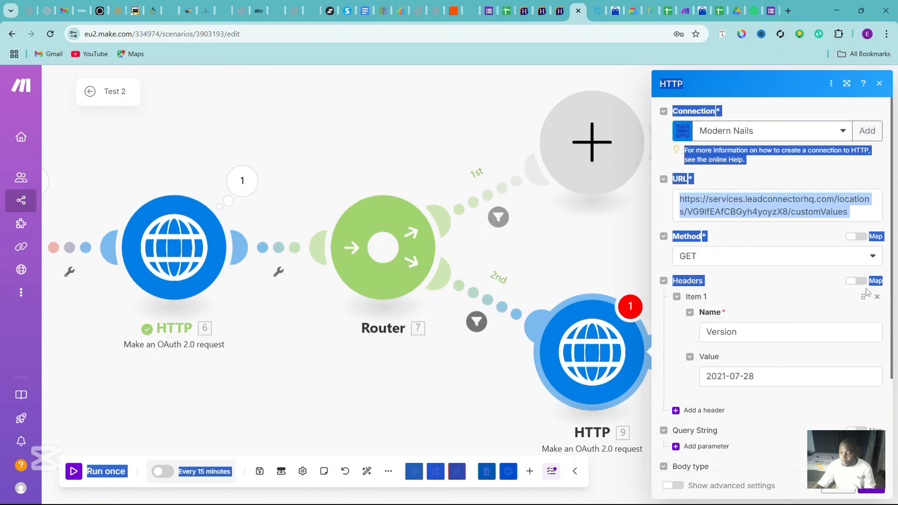
pyautogui.click(884, 289)
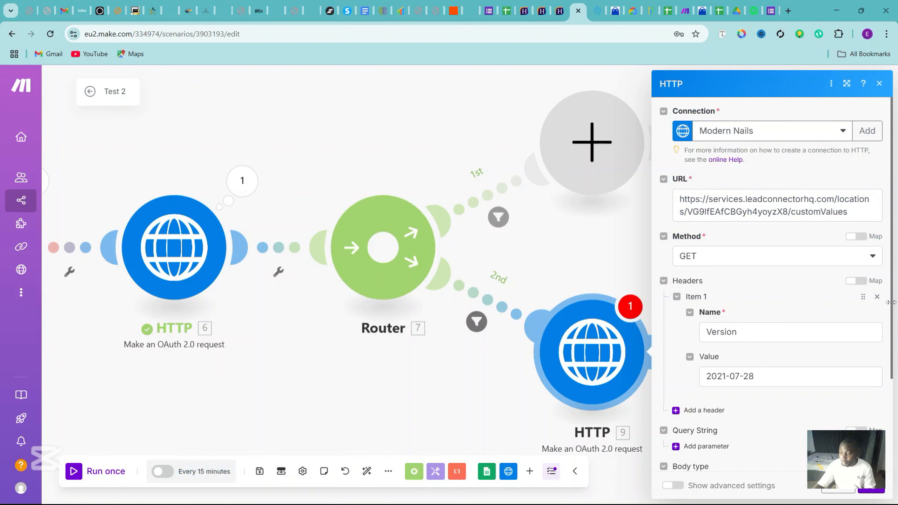
pyautogui.scroll(-4, 846, 353)
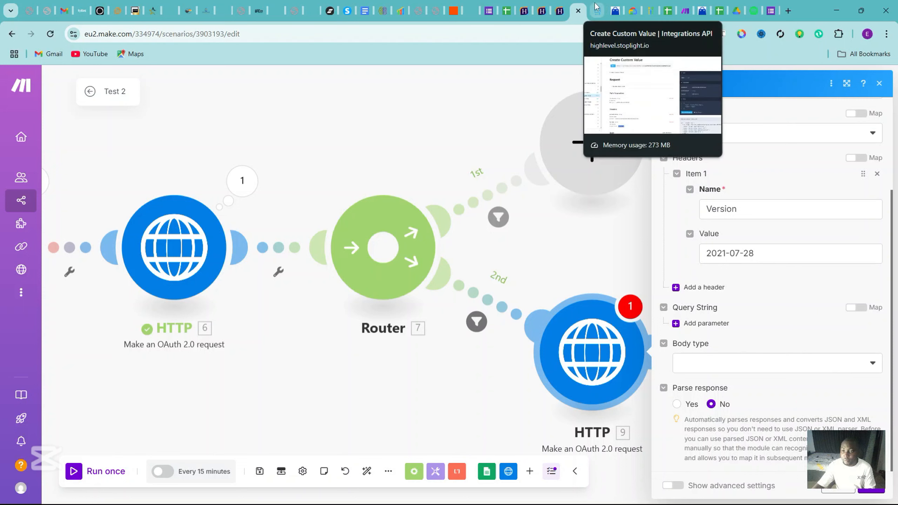
# Step: Change the second HTTP request's method to POST
pyautogui.click(821, 133)
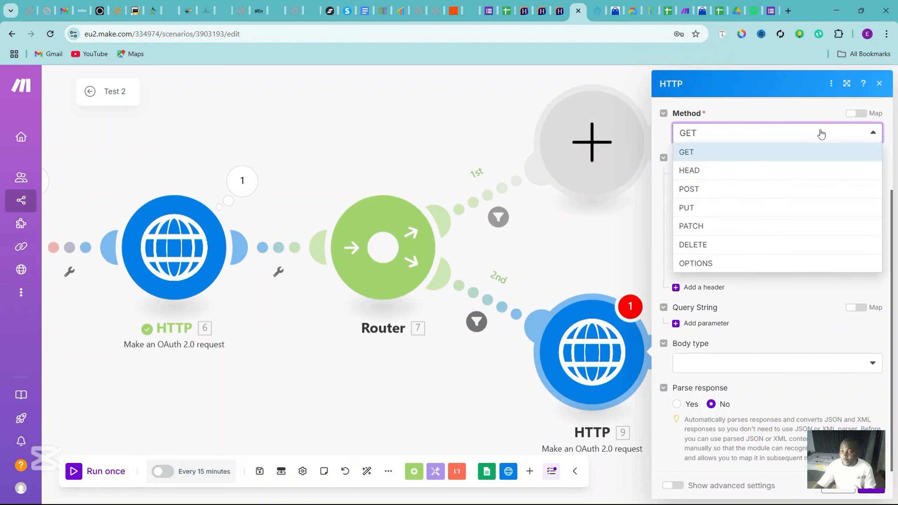
pyautogui.click(722, 191)
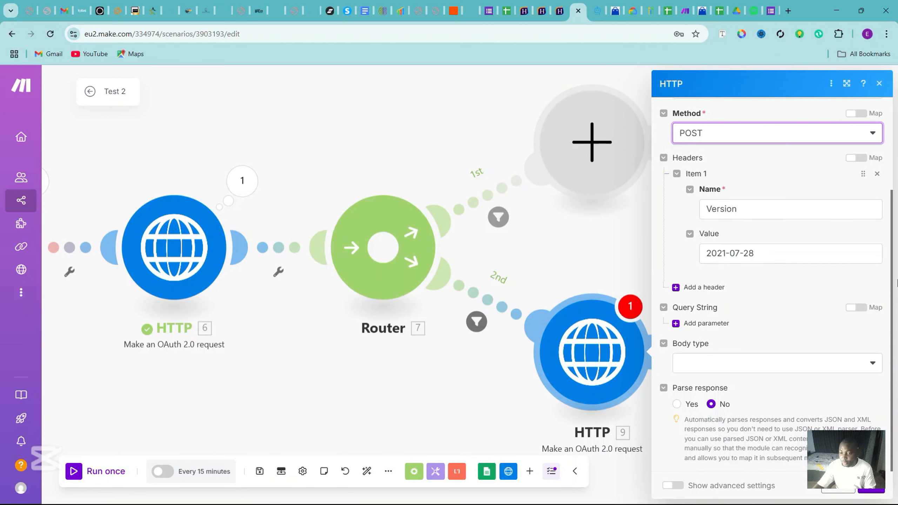
pyautogui.moveTo(890, 304); pyautogui.dragTo(896, 269)
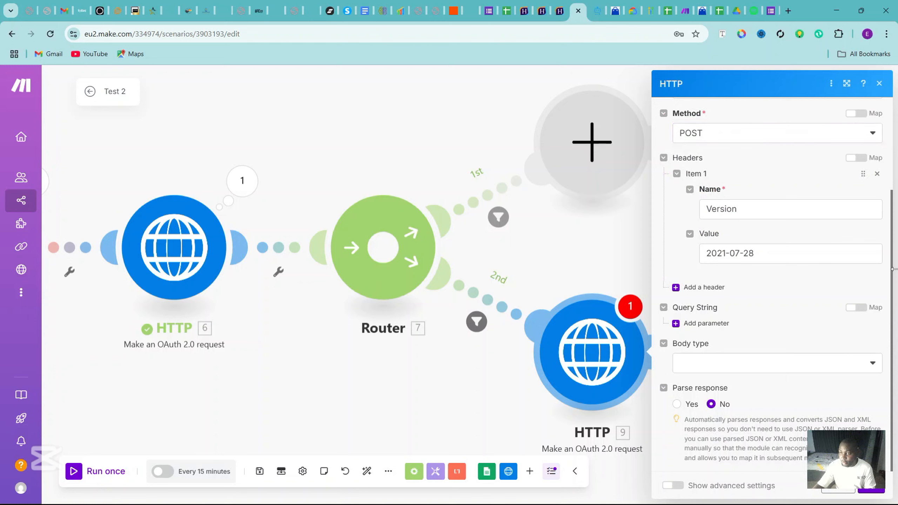
pyautogui.scroll(3, 892, 254)
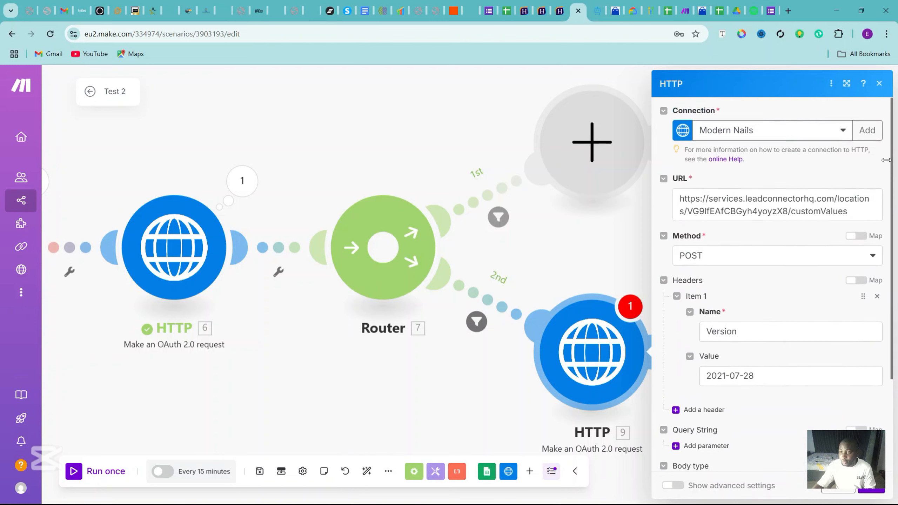
pyautogui.scroll(-3, 894, 261)
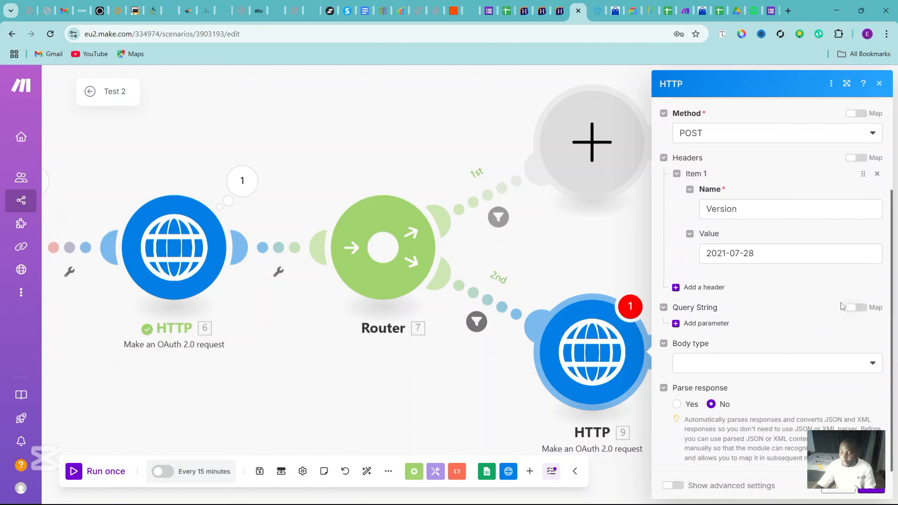
pyautogui.click(597, 10)
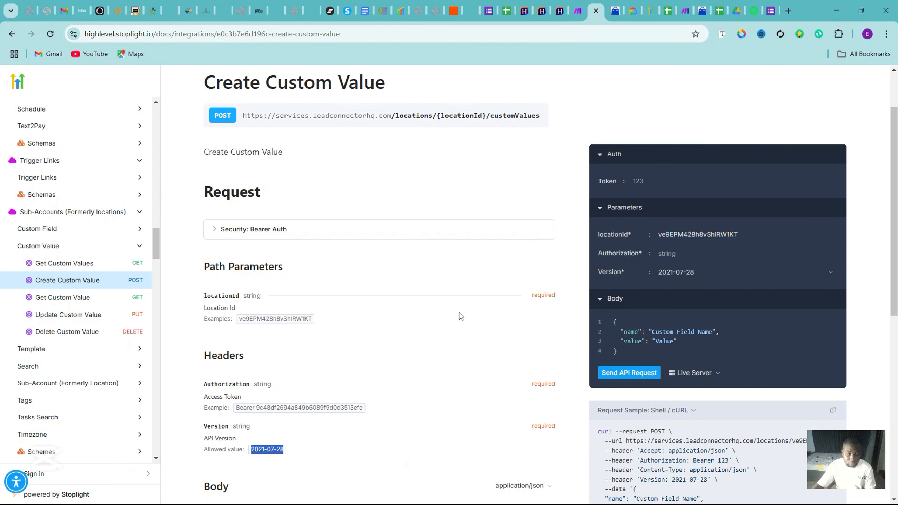
# Step: Check the name and value body fields and request sample in the Stoplight docs, then go back to Make
pyautogui.scroll(-5, 841, 366)
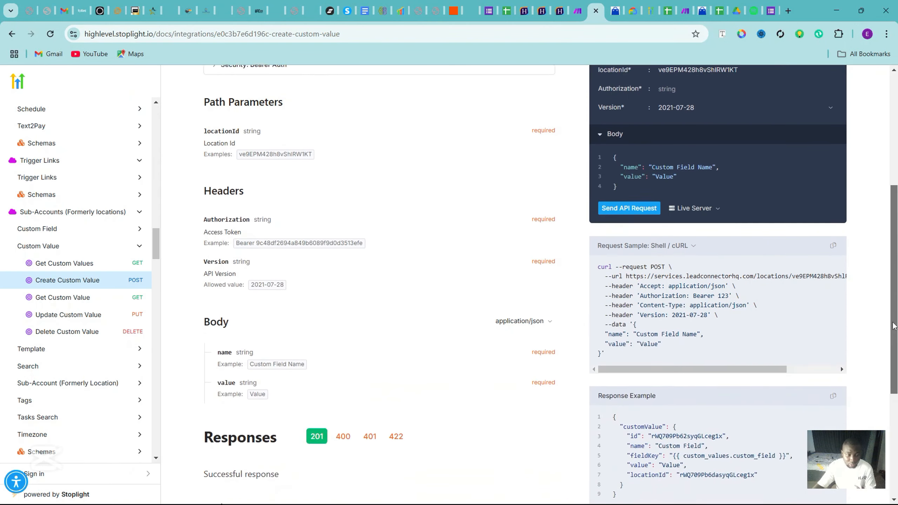
pyautogui.moveTo(892, 338); pyautogui.dragTo(893, 348)
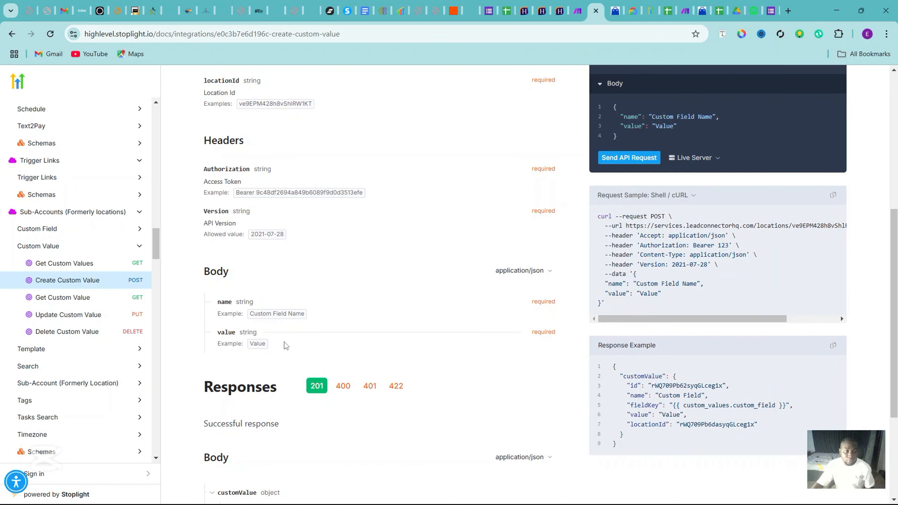
pyautogui.click(578, 4)
# Step: Make the body Application/x-www-form-urlencoded with a first field name = Promotional Image
pyautogui.click(737, 364)
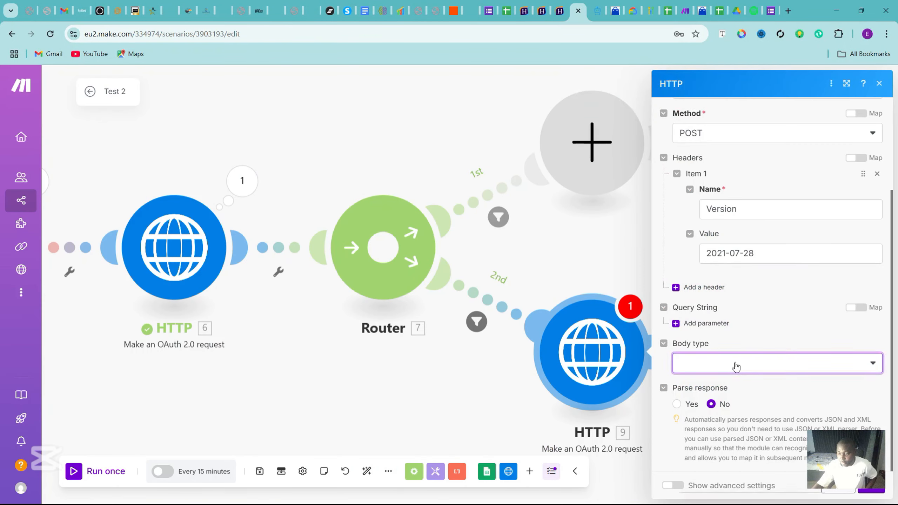
pyautogui.click(741, 397)
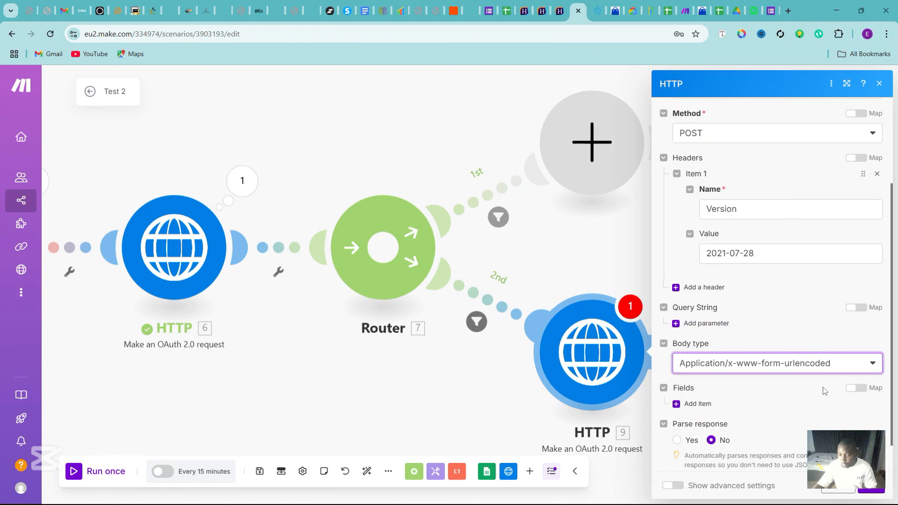
pyautogui.click(697, 403)
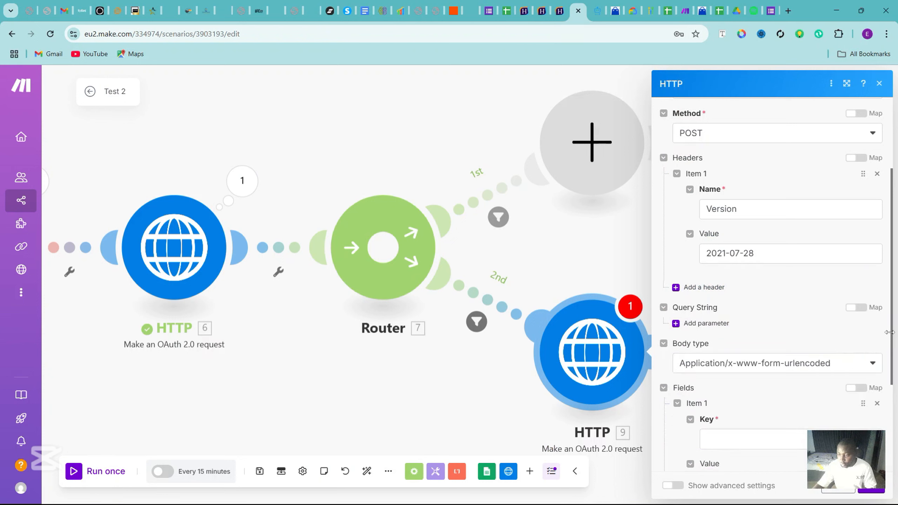
pyautogui.scroll(-3, 891, 329)
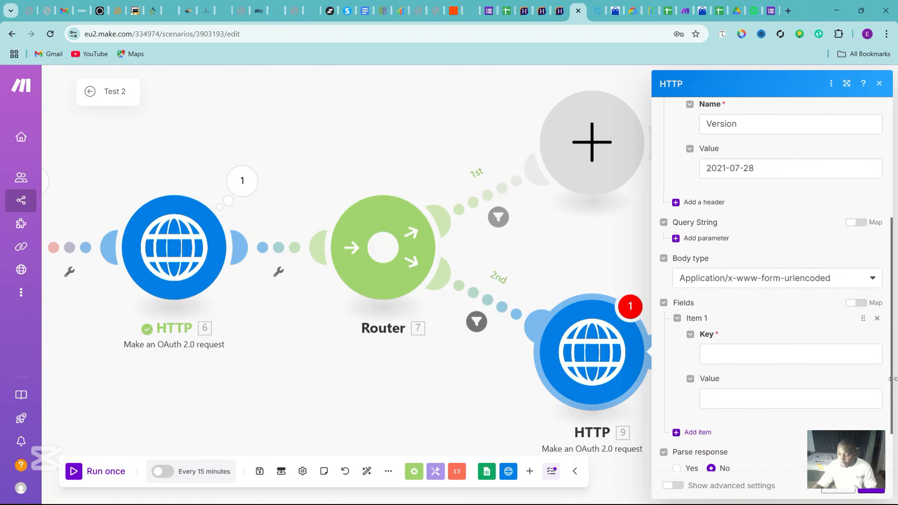
pyautogui.click(784, 356)
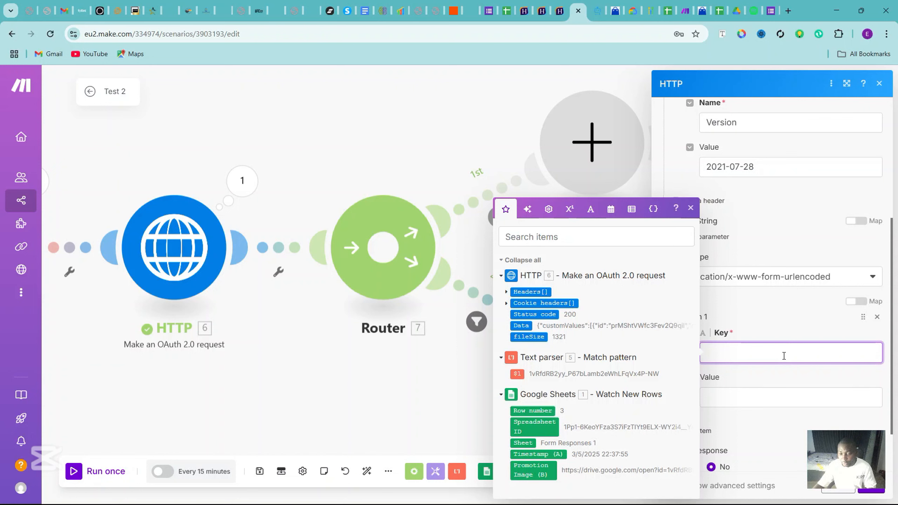
pyautogui.click(734, 352)
pyautogui.write('na')
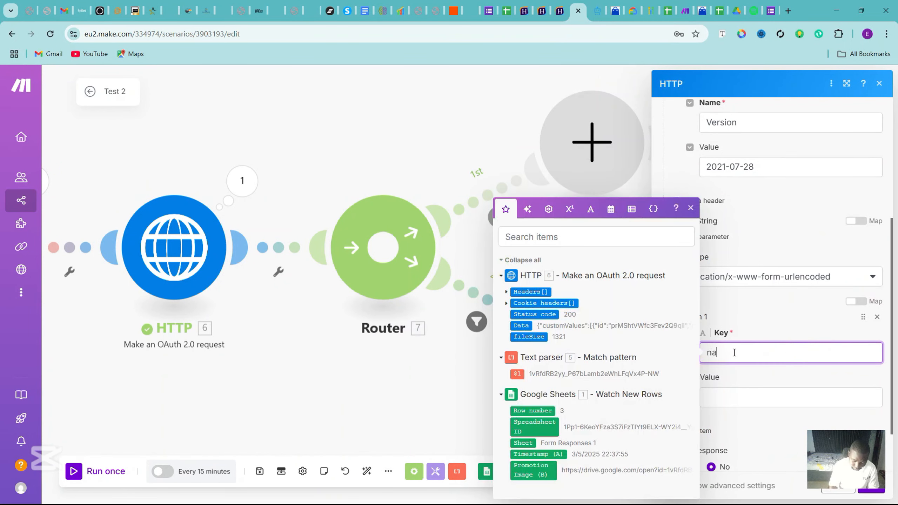
pyautogui.write('me')
pyautogui.click(730, 401)
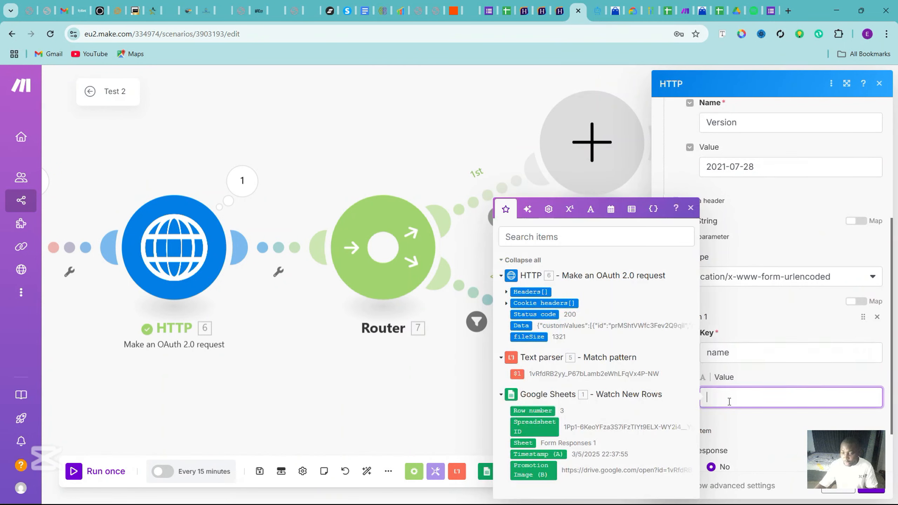
pyautogui.write('Promo')
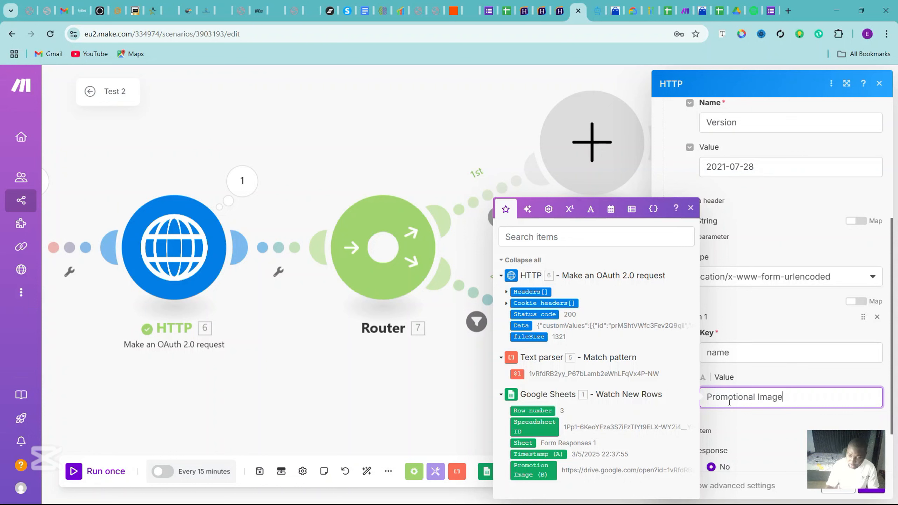
pyautogui.write('tional Image')
# Step: Add a second body item keyed value and start filling its value
pyautogui.click(708, 437)
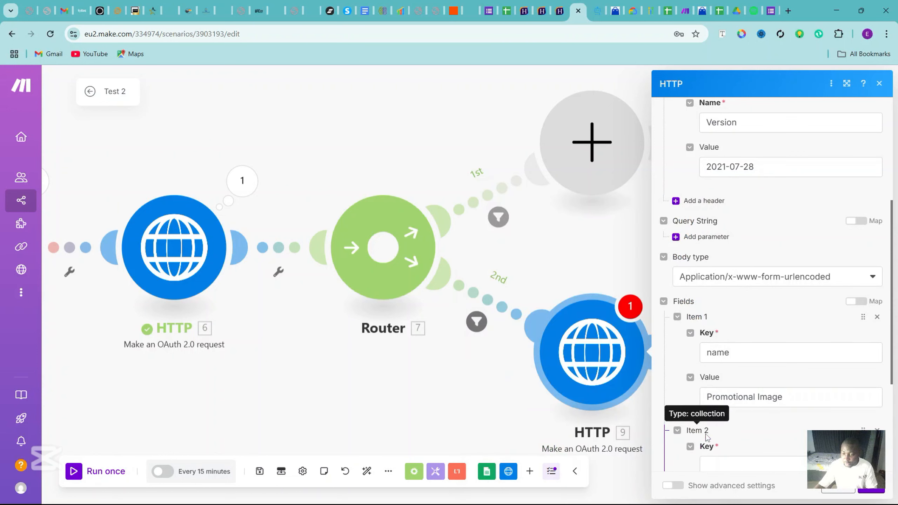
pyautogui.click(706, 433)
pyautogui.scroll(-3, 813, 354)
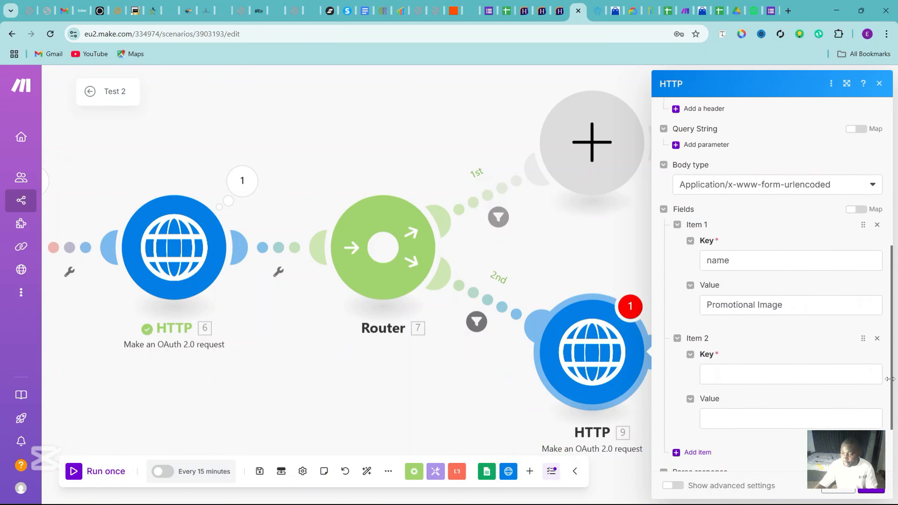
pyautogui.click(792, 374)
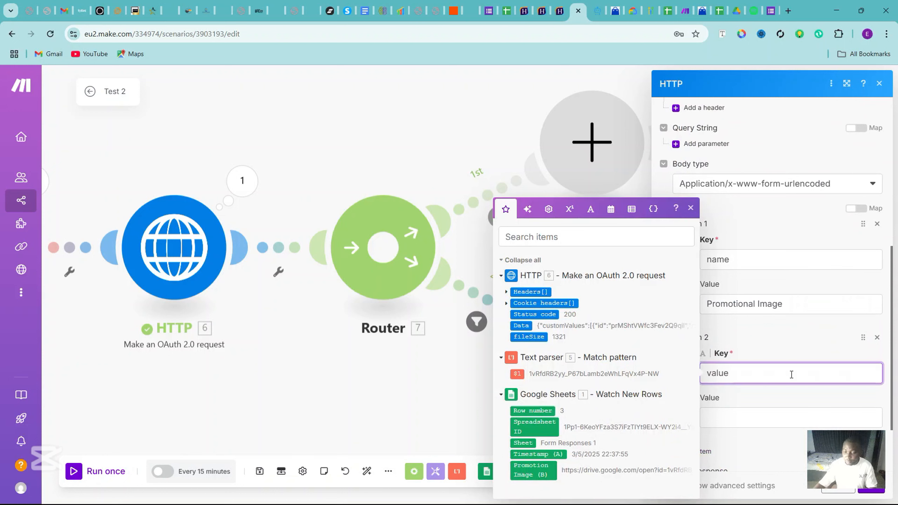
pyautogui.click(761, 416)
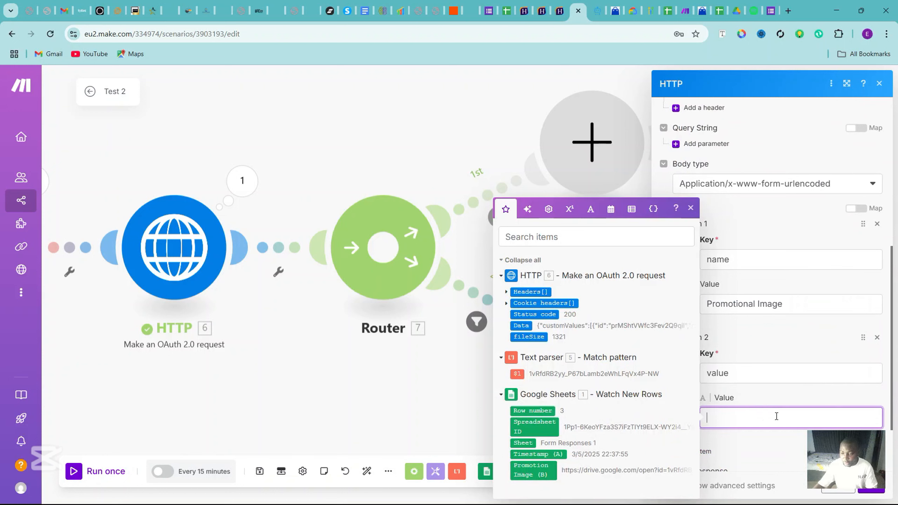
# Step: Paste the Drive thumbnail URL into Item 2's value and map Text parser $1 after id=
pyautogui.moveTo(892, 390); pyautogui.dragTo(891, 416)
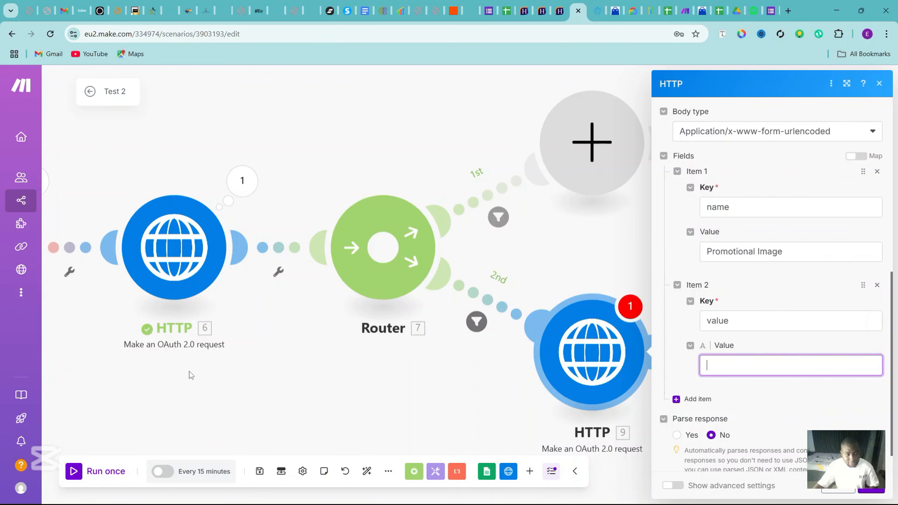
pyautogui.moveTo(123, 374); pyautogui.dragTo(483, 357)
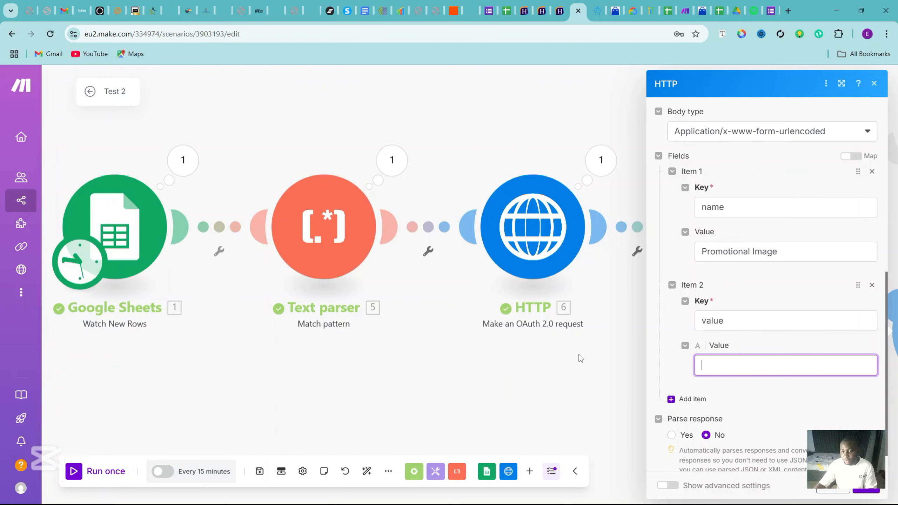
pyautogui.moveTo(579, 354); pyautogui.dragTo(247, 367)
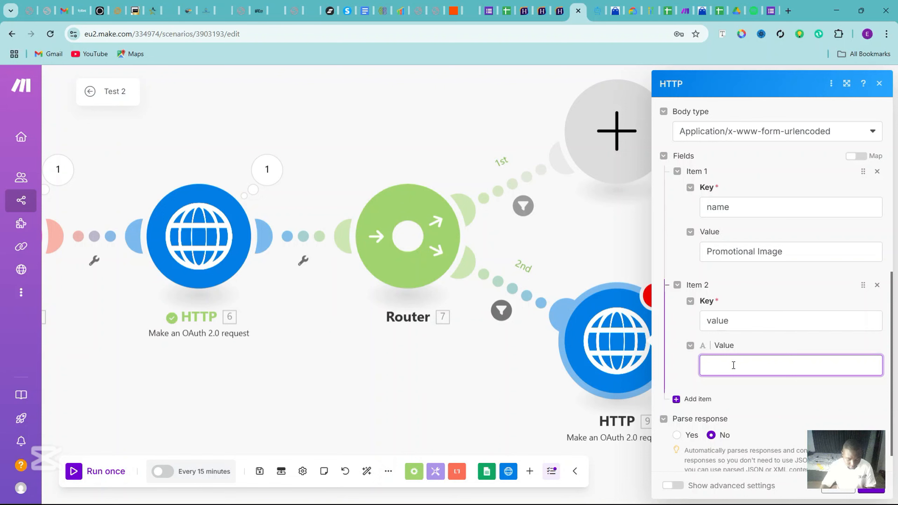
pyautogui.write('https://drive.google.com/thumbnail?id=&sz=w1000')
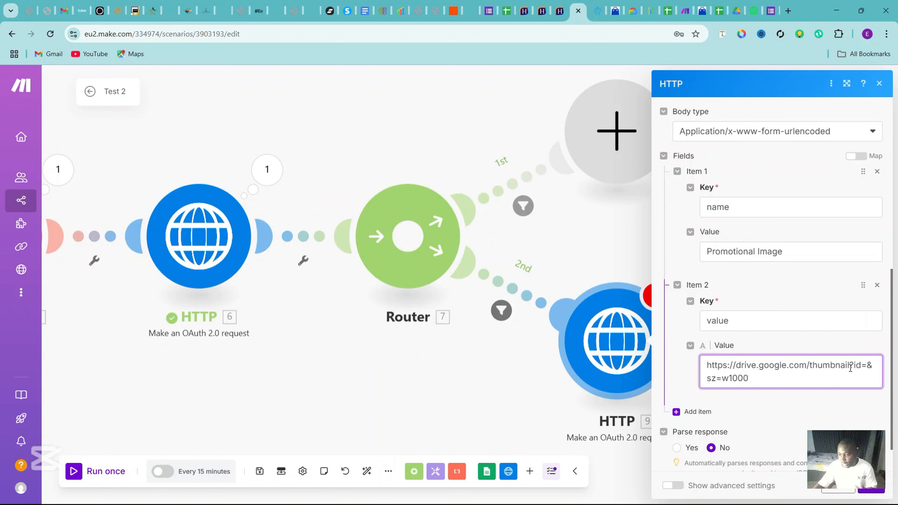
pyautogui.moveTo(850, 368); pyautogui.dragTo(821, 368)
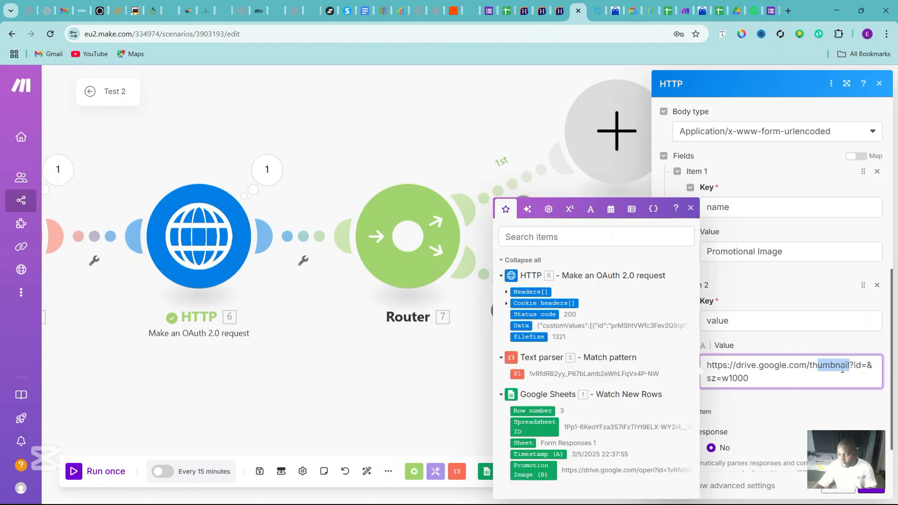
pyautogui.click(866, 366)
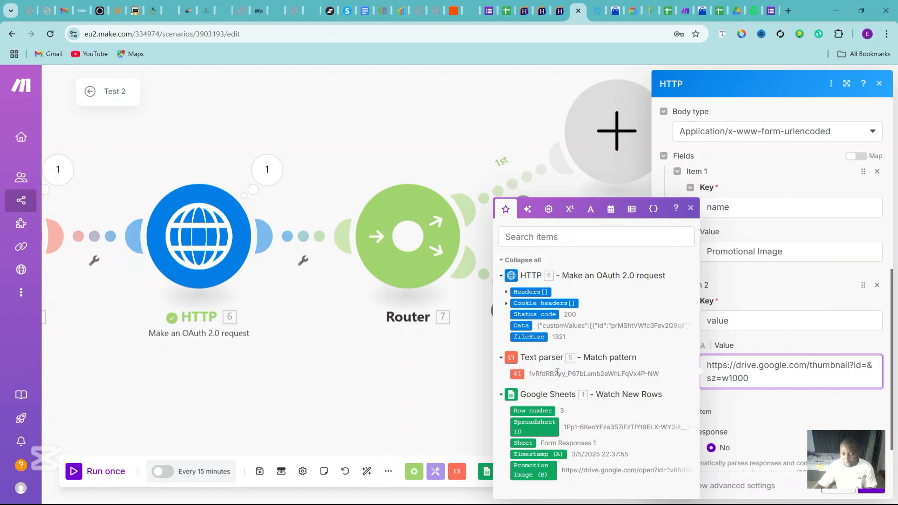
pyautogui.moveTo(517, 374); pyautogui.dragTo(765, 380)
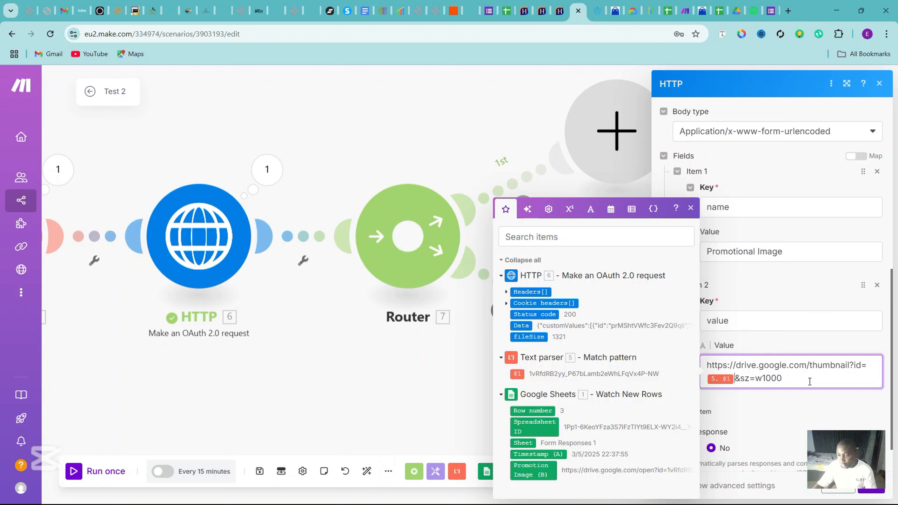
pyautogui.click(691, 209)
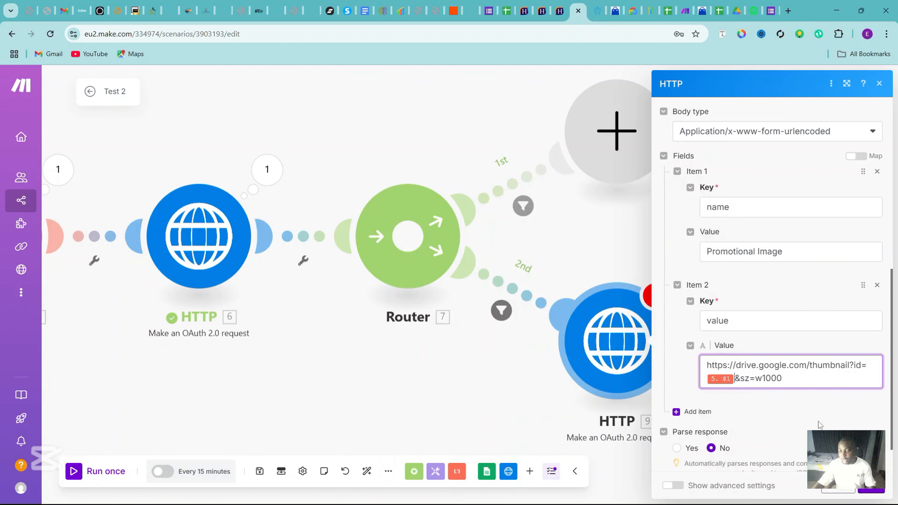
pyautogui.scroll(-2, 891, 388)
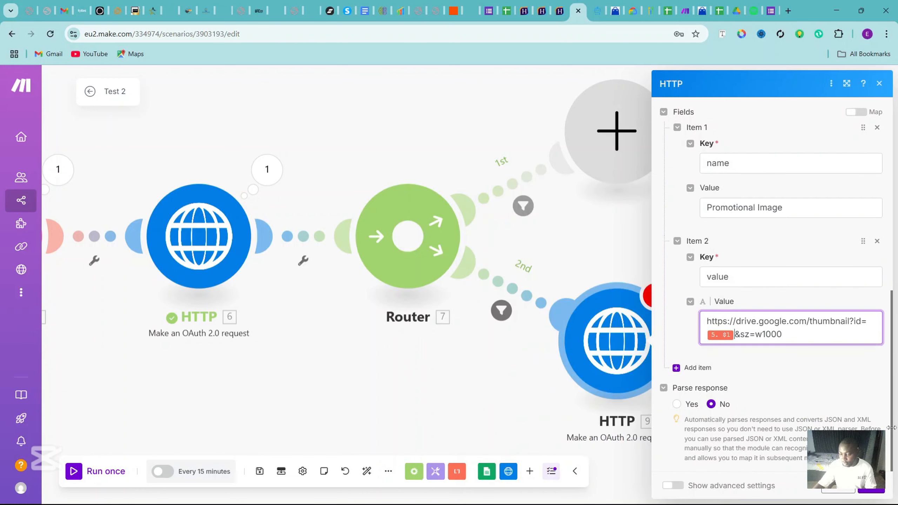
pyautogui.moveTo(891, 433); pyautogui.dragTo(895, 213)
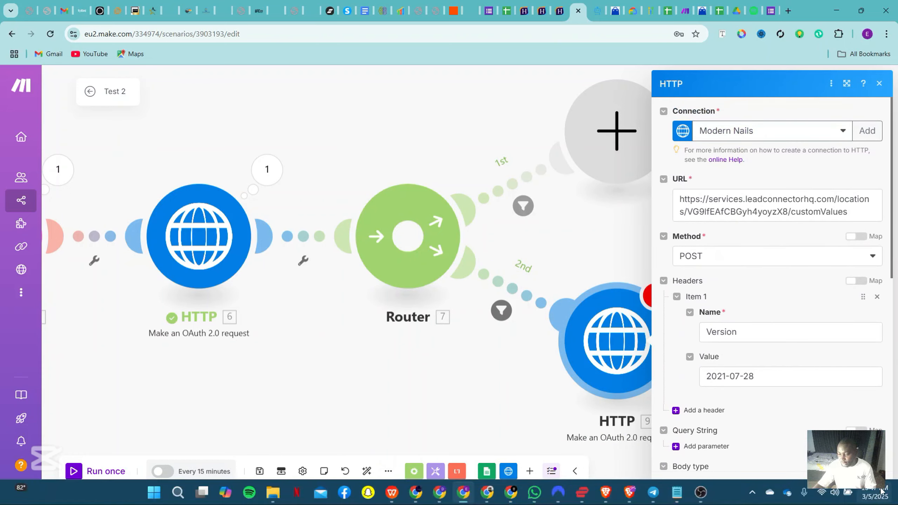
# Step: Confirm the HTTP module settings with OK and run the scenario once
pyautogui.click(874, 492)
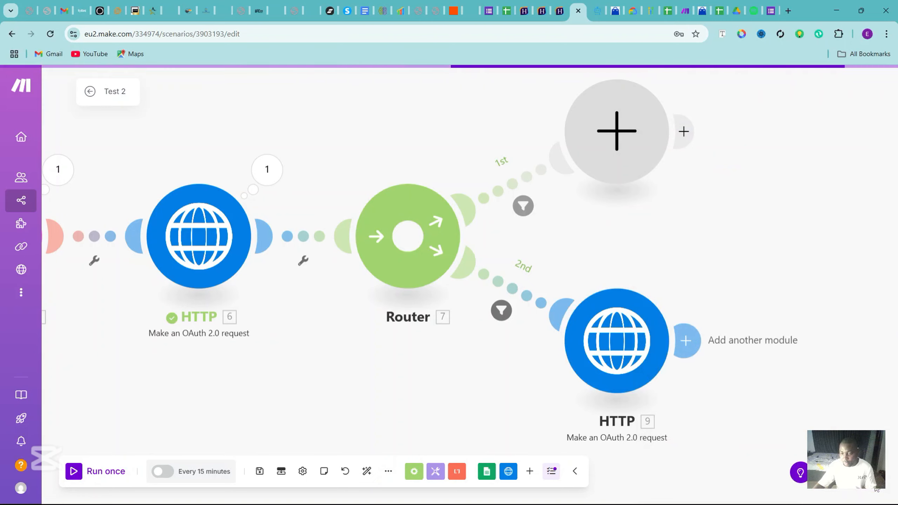
pyautogui.moveTo(233, 399); pyautogui.dragTo(438, 389)
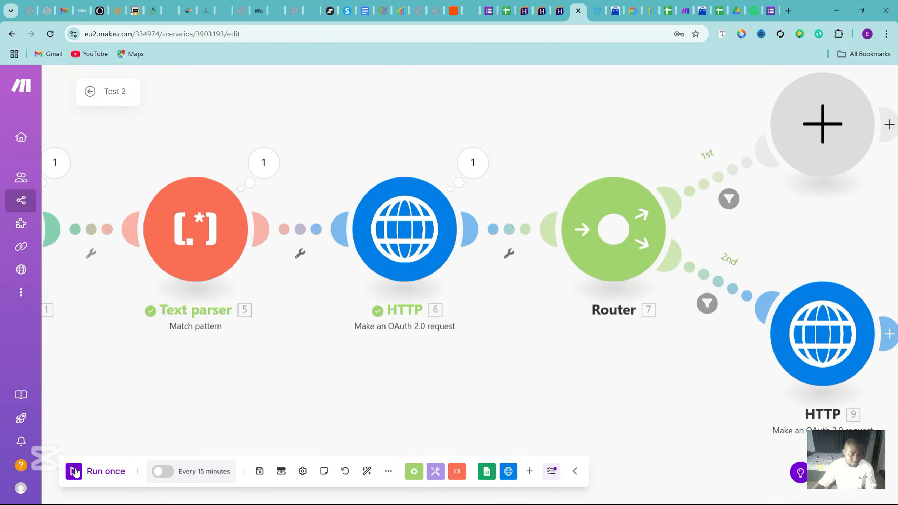
pyautogui.click(74, 471)
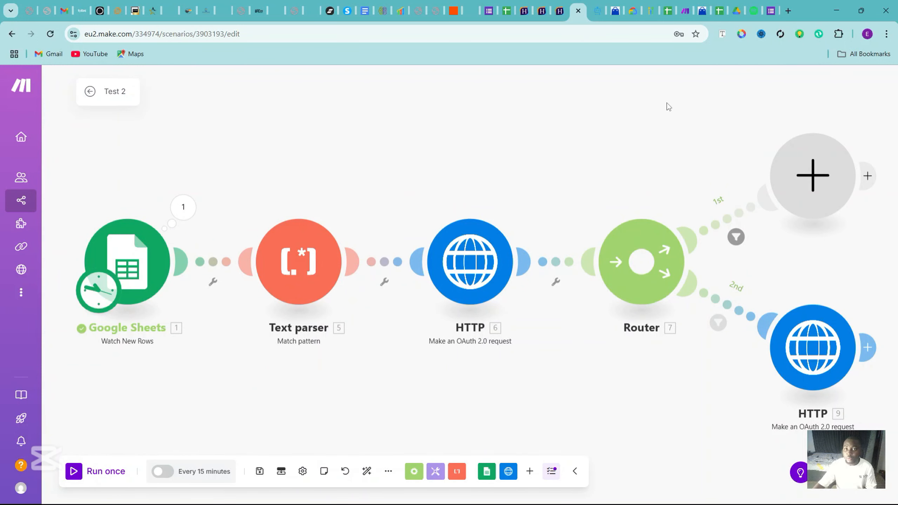
pyautogui.click(771, 11)
# Step: Submit another Test form 2 response with IMG_0102.jpeg from Downloads as the Promotion Image
pyautogui.click(338, 153)
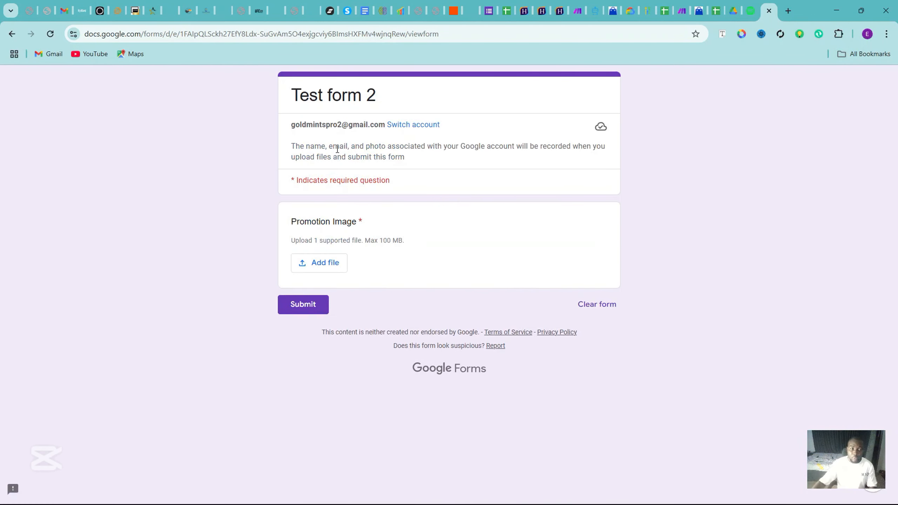
pyautogui.click(318, 264)
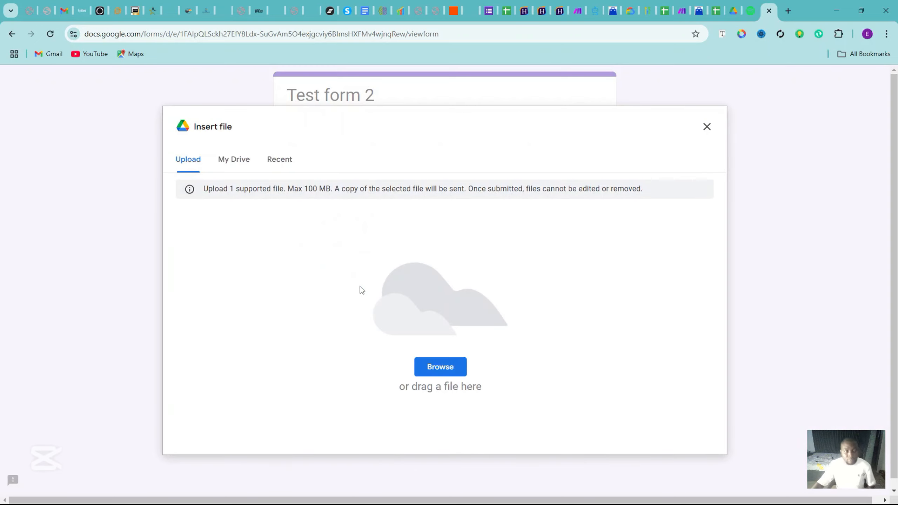
pyautogui.click(430, 367)
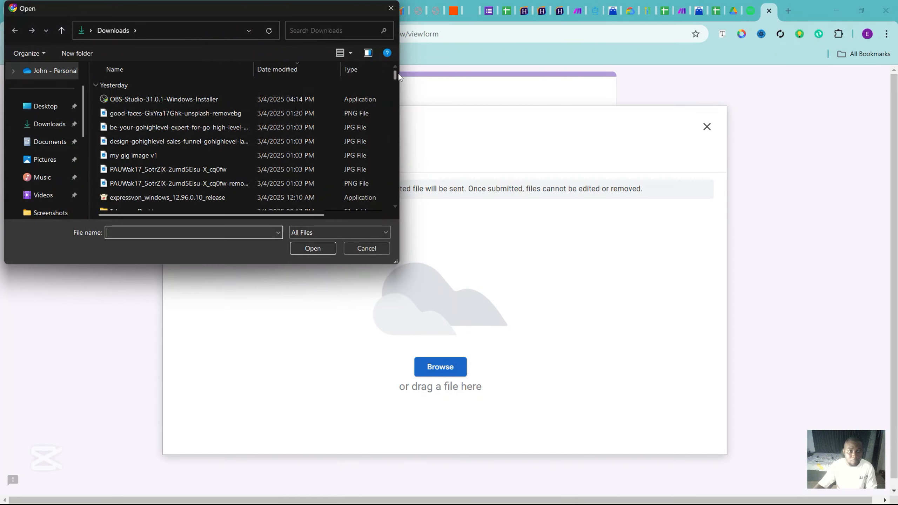
pyautogui.moveTo(395, 72); pyautogui.dragTo(394, 82)
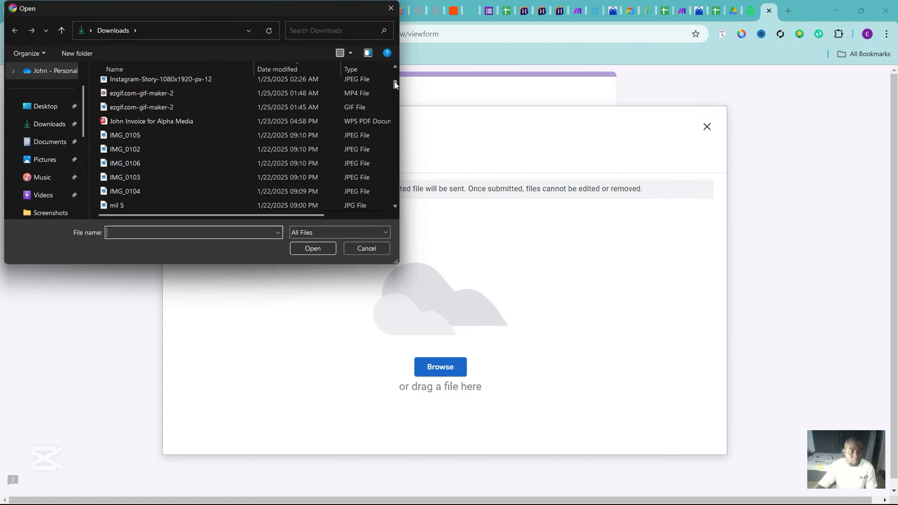
pyautogui.click(241, 149)
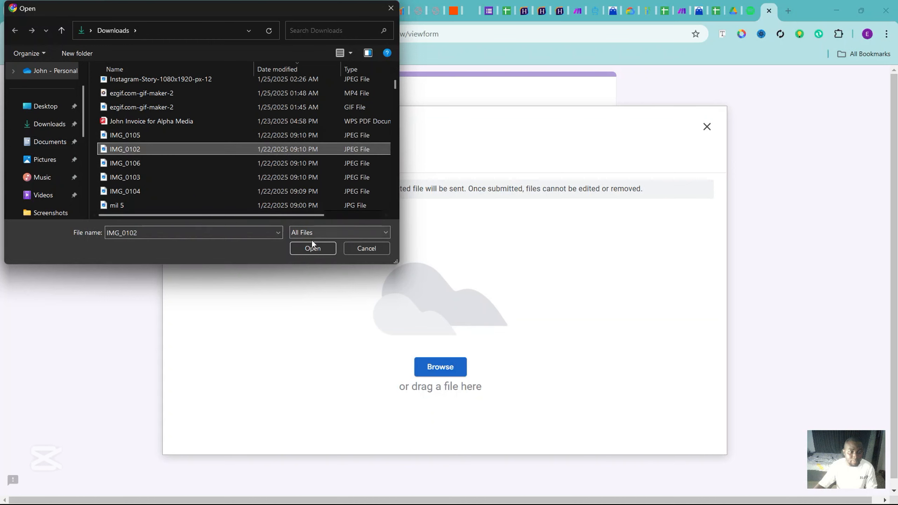
pyautogui.click(312, 249)
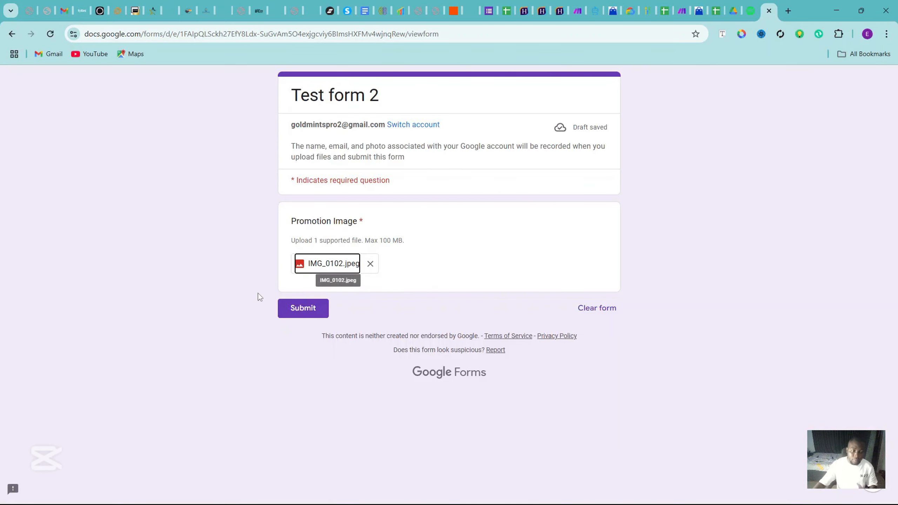
pyautogui.click(304, 307)
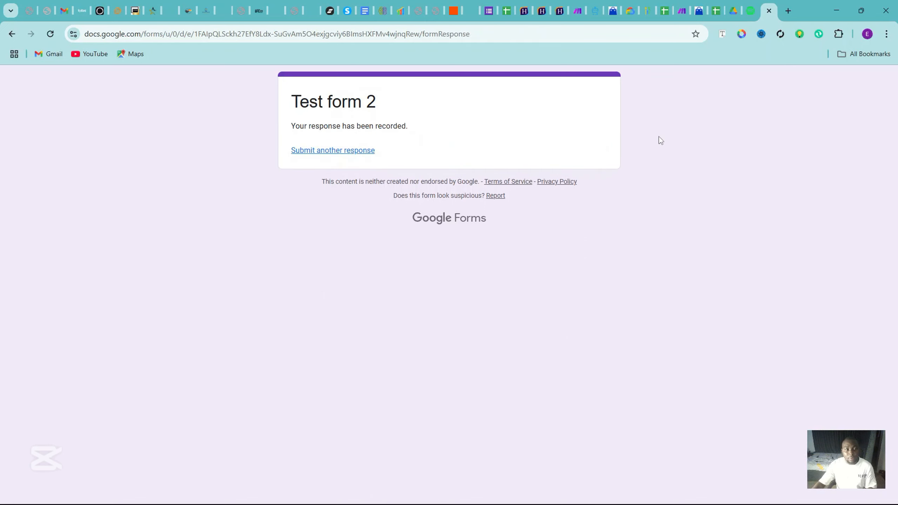
pyautogui.click(574, 4)
# Step: Run the scenario once and confirm the HTTP 9 module returned status 201
pyautogui.click(72, 473)
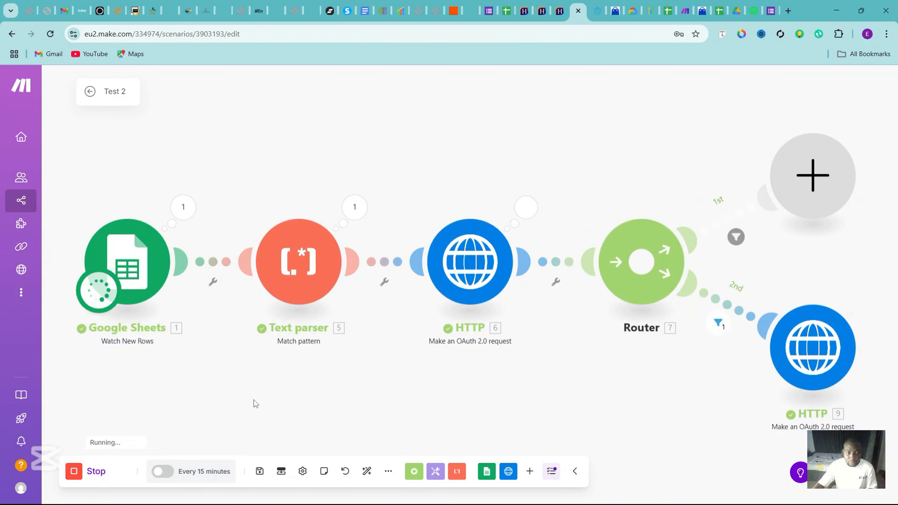
pyautogui.moveTo(623, 385); pyautogui.dragTo(433, 386)
pyautogui.click(679, 294)
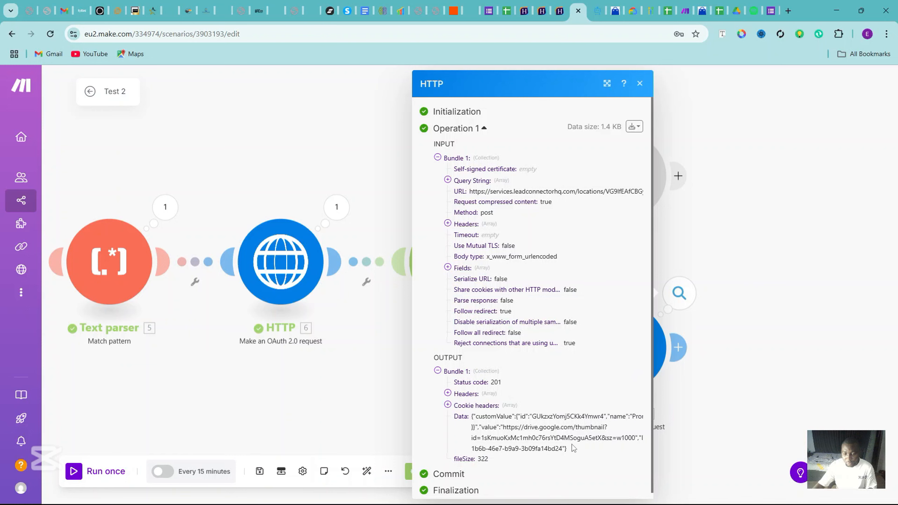
pyautogui.click(640, 83)
pyautogui.click(560, 6)
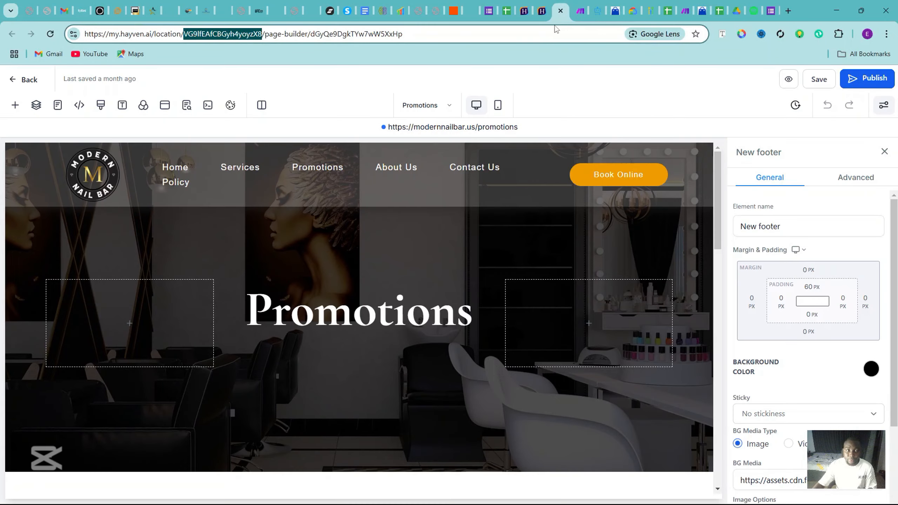
pyautogui.click(400, 83)
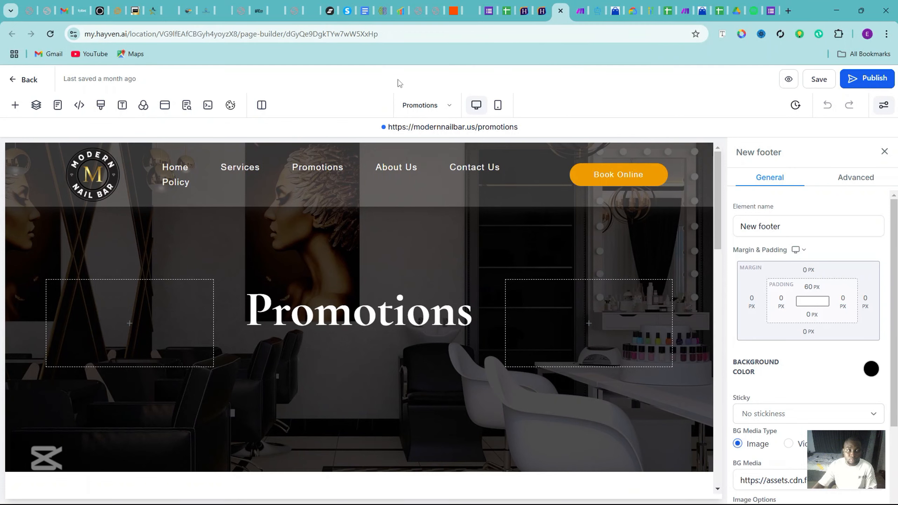
pyautogui.click(541, 4)
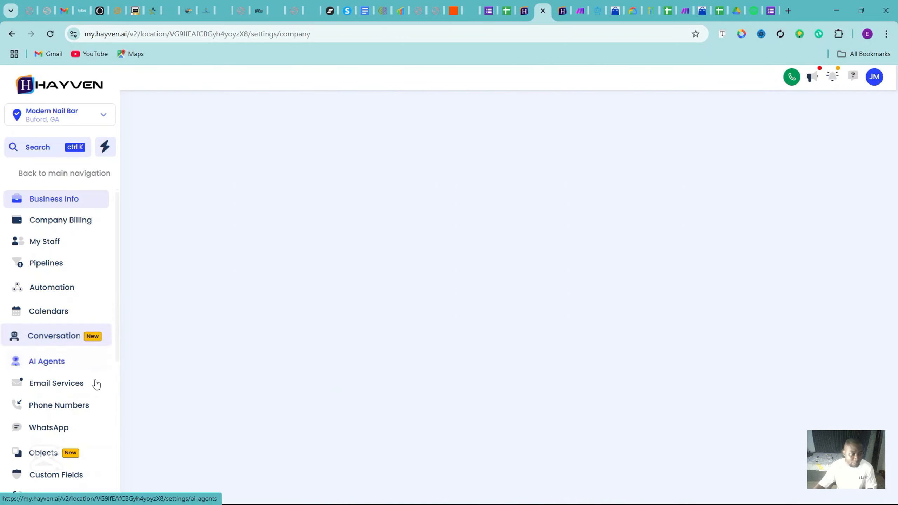
pyautogui.scroll(-1, 118, 354)
pyautogui.scroll(-3, 118, 368)
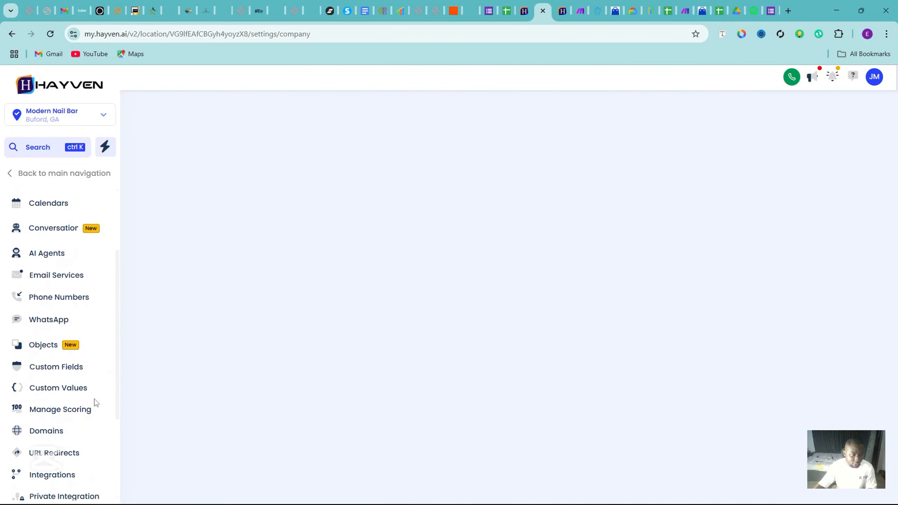
pyautogui.click(73, 394)
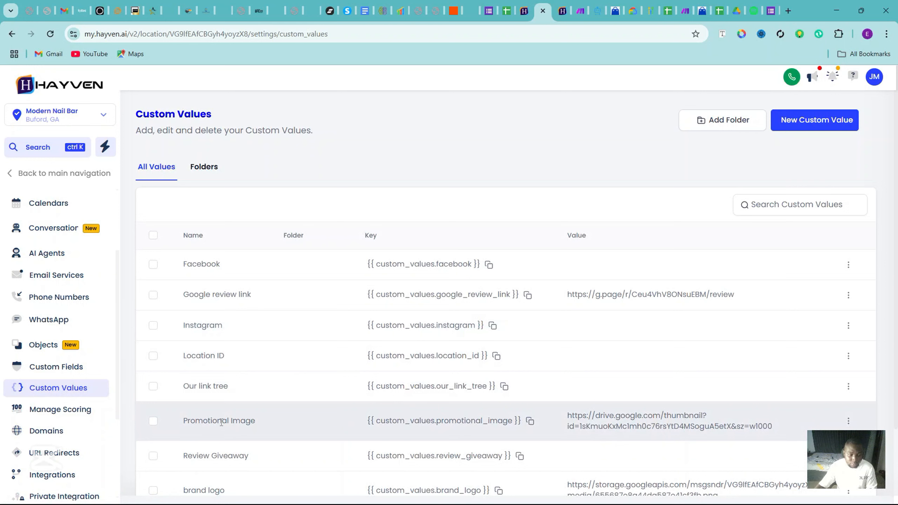
pyautogui.moveTo(701, 426); pyautogui.dragTo(641, 427)
pyautogui.click(642, 428)
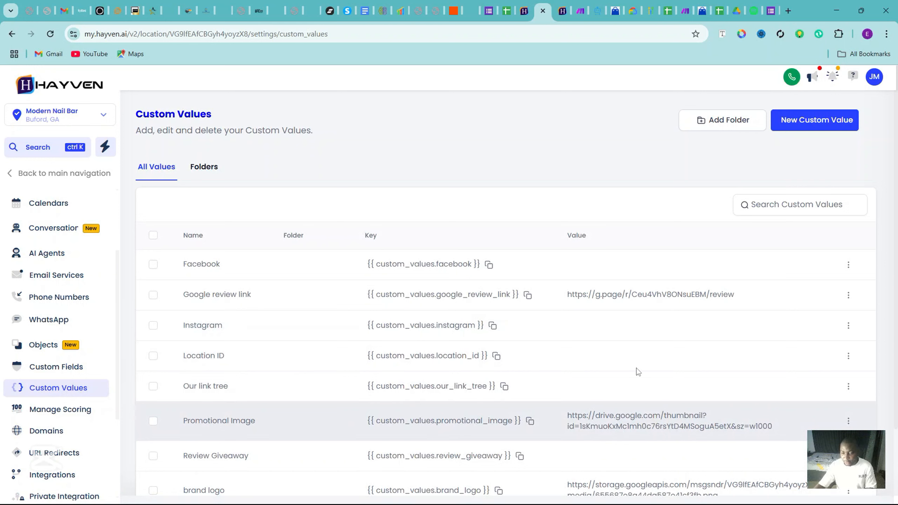
# Step: Insert a Full Width section with a 1-column row and an Image element above the promo cards
pyautogui.click(564, 11)
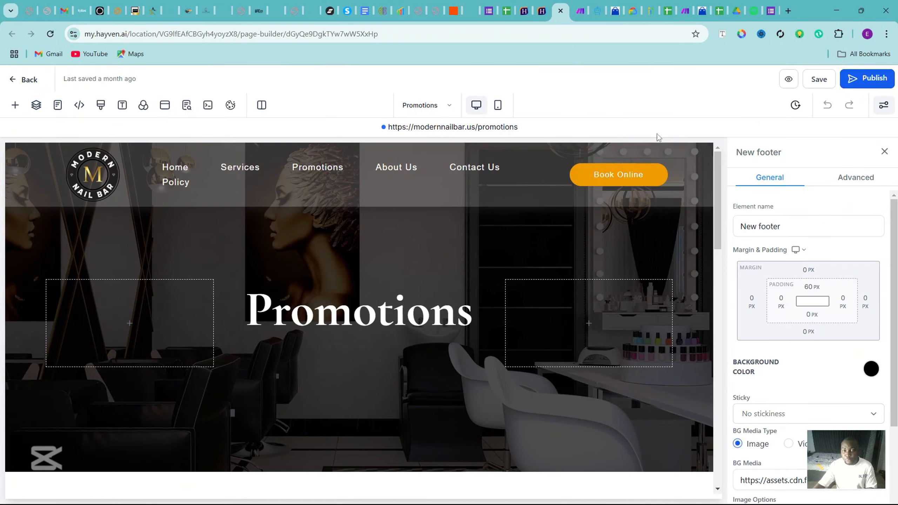
pyautogui.moveTo(718, 173); pyautogui.dragTo(726, 257)
pyautogui.click(360, 194)
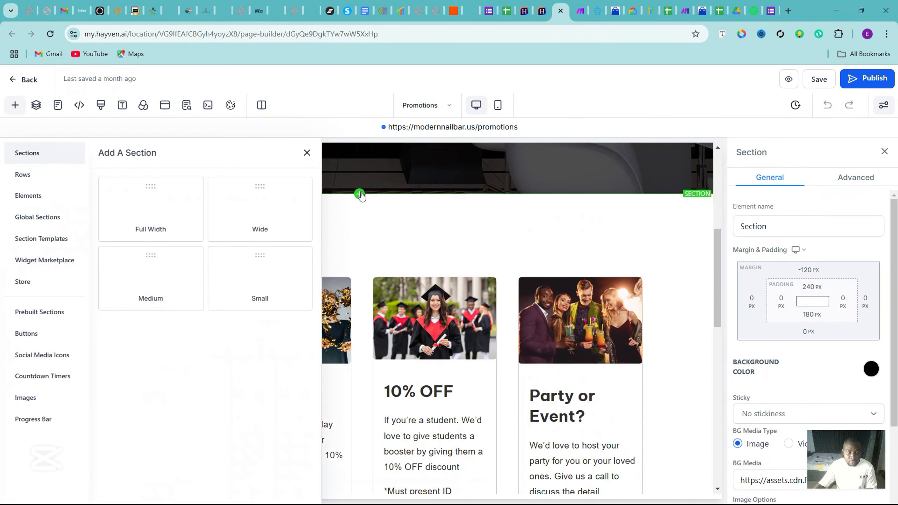
pyautogui.click(167, 223)
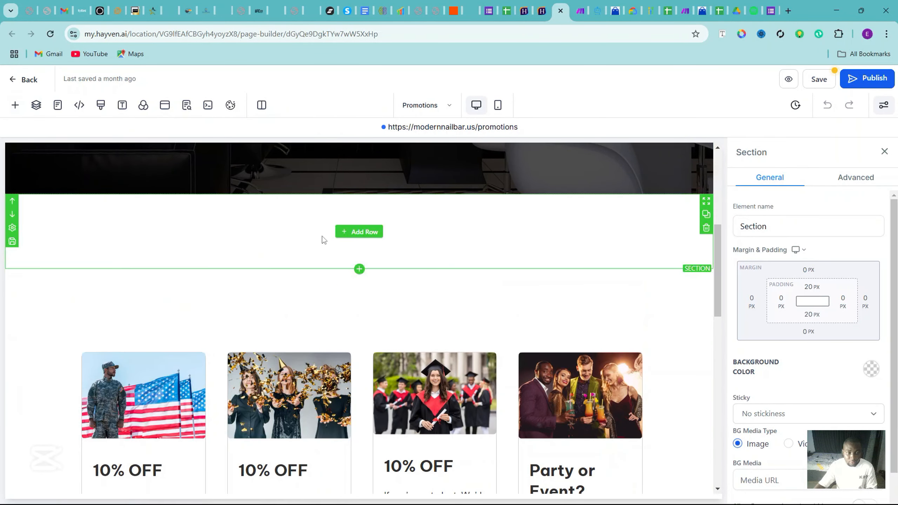
pyautogui.click(354, 232)
pyautogui.click(148, 205)
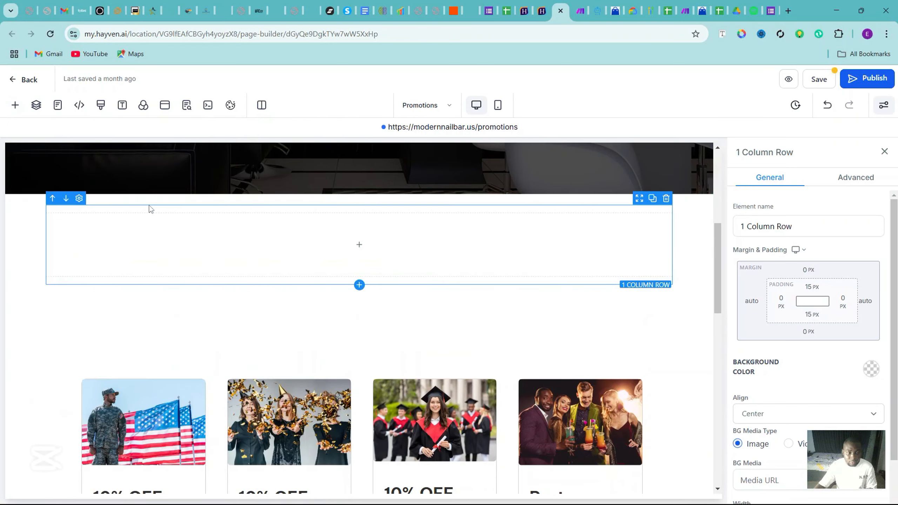
pyautogui.click(356, 247)
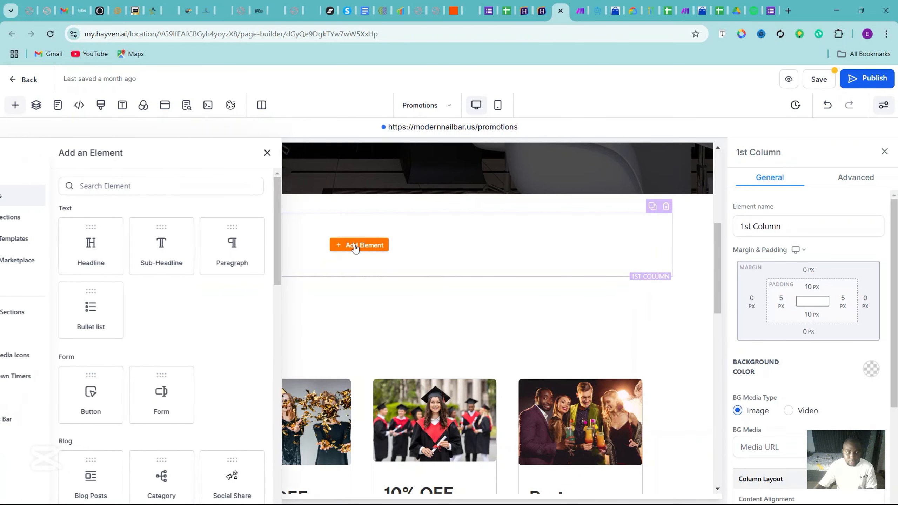
pyautogui.moveTo(319, 236); pyautogui.dragTo(320, 334)
pyautogui.click(272, 250)
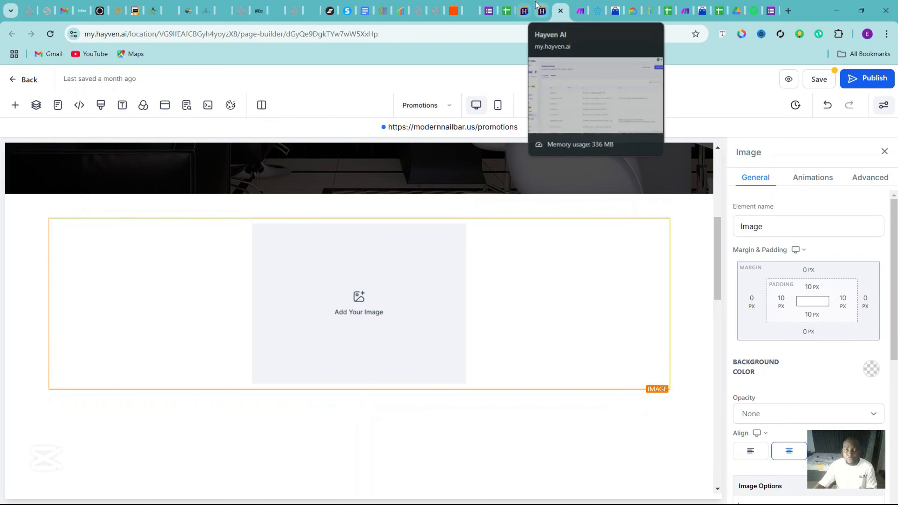
# Step: Replace the image URL with the copied Promotional Image custom value key
pyautogui.click(542, 11)
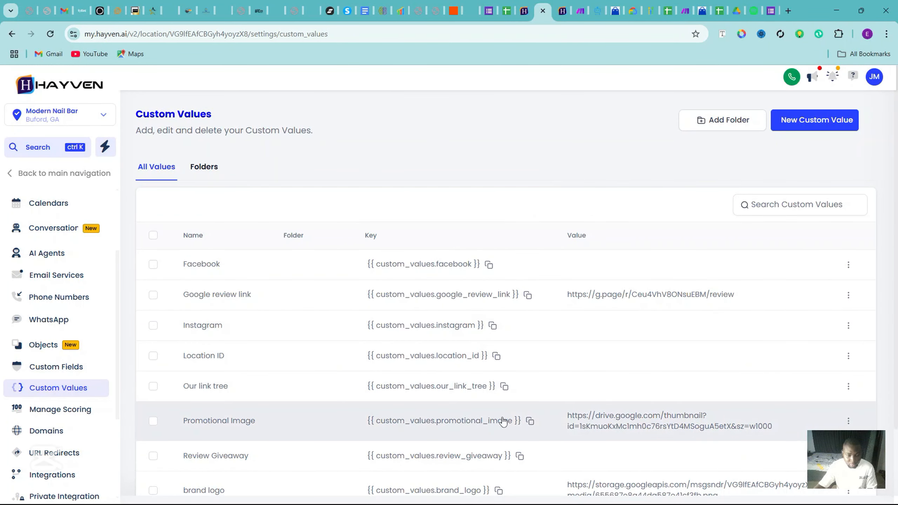
pyautogui.click(530, 421)
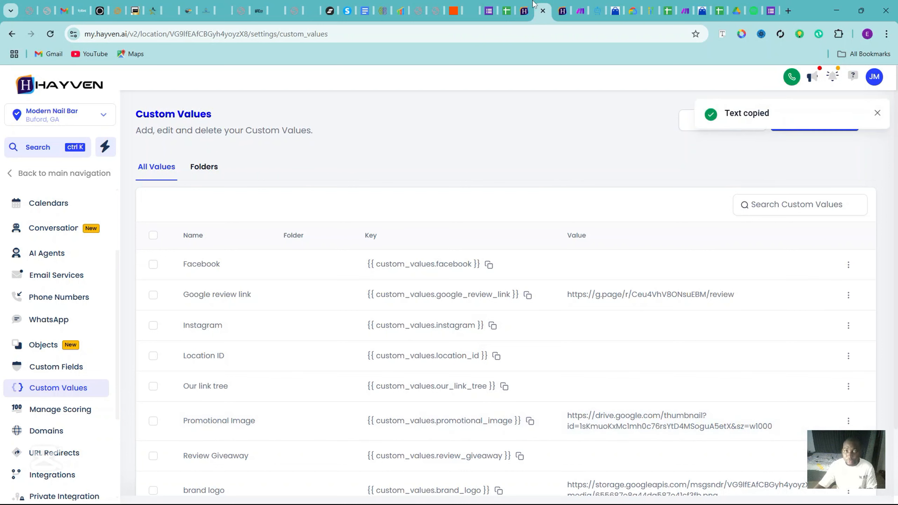
pyautogui.click(563, 11)
pyautogui.scroll(-6, 778, 283)
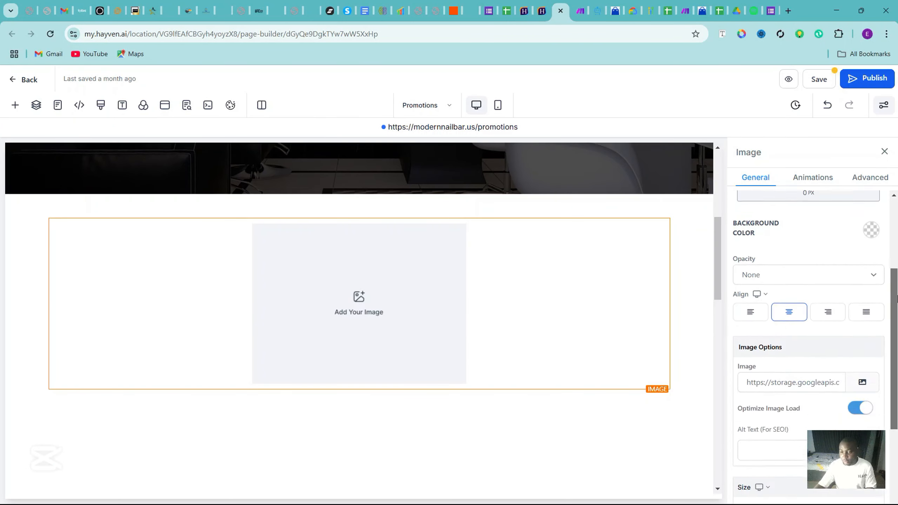
pyautogui.click(764, 234)
pyautogui.hotkey('ctrl', 'a')
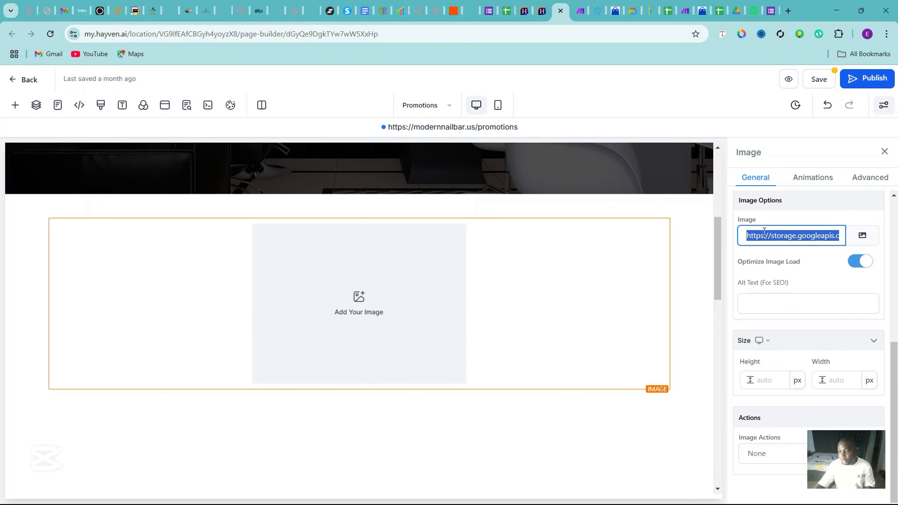
pyautogui.hotkey('ctrl', 'v')
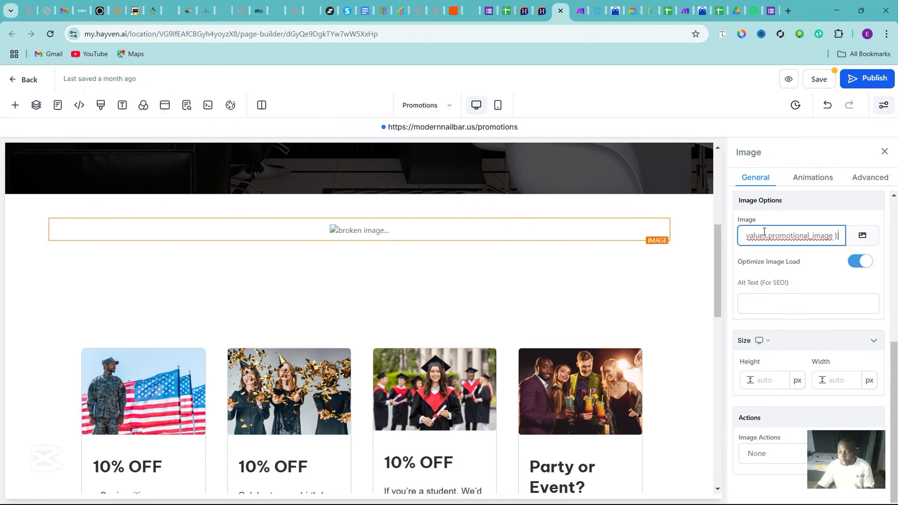
# Step: Remove the spaces inside the {{custom_values.promotional_image}} braces and save the page
pyautogui.click(836, 235)
pyautogui.press('BackSpace')
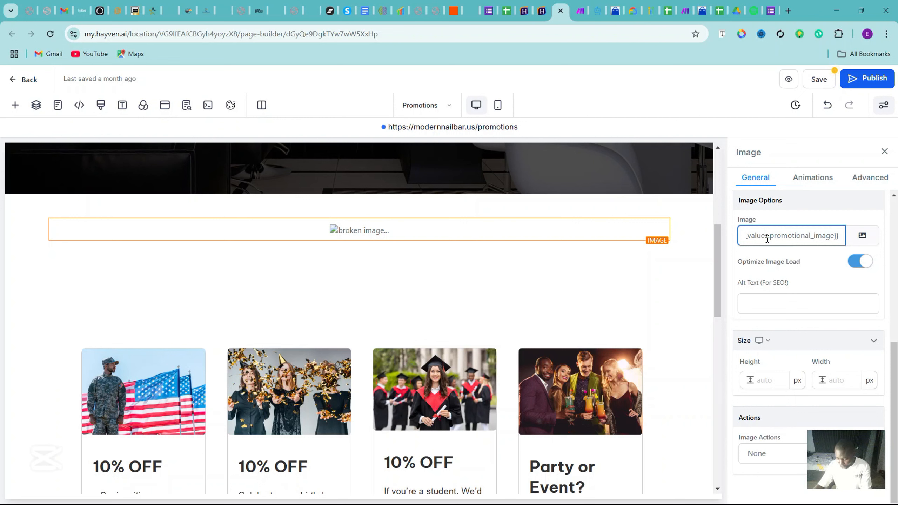
pyautogui.press('Home')
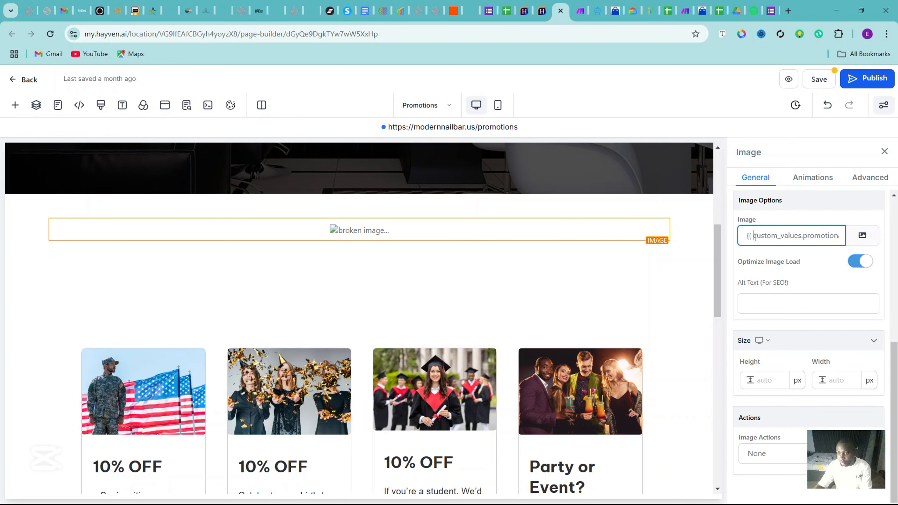
pyautogui.click(755, 236)
pyautogui.press('BackSpace')
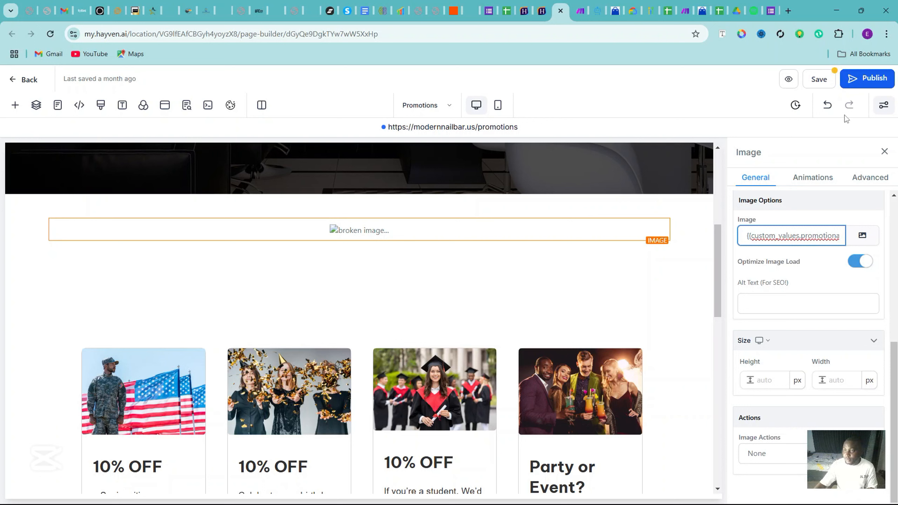
pyautogui.click(819, 80)
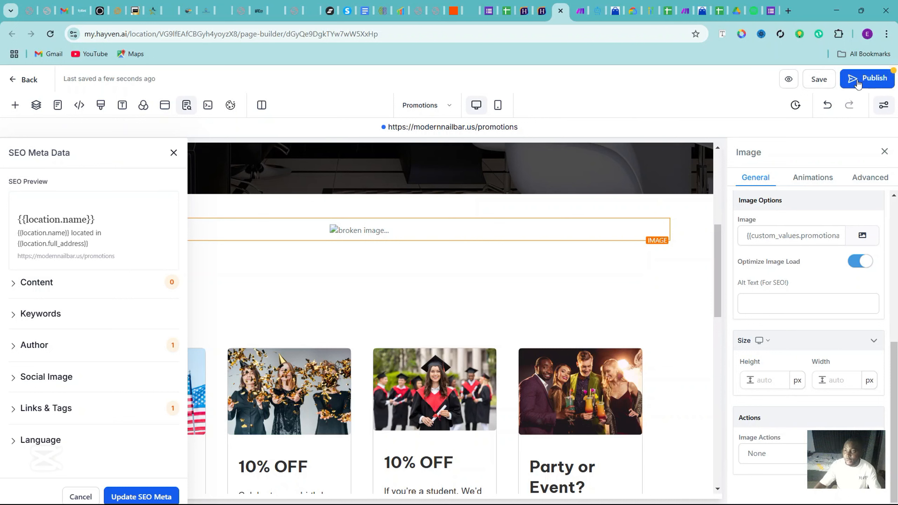
# Step: Publish the Promotions page and open modernnailbar.us/promotions in a new tab
pyautogui.click(858, 83)
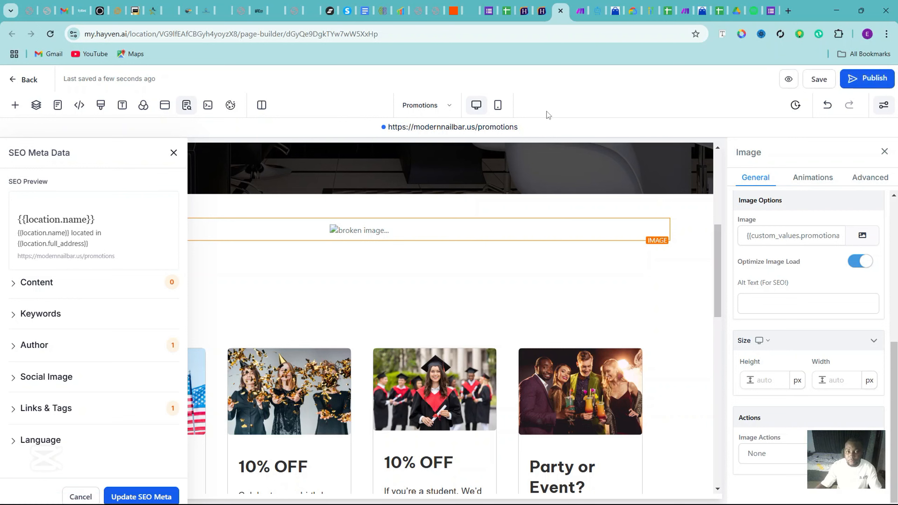
pyautogui.click(505, 128)
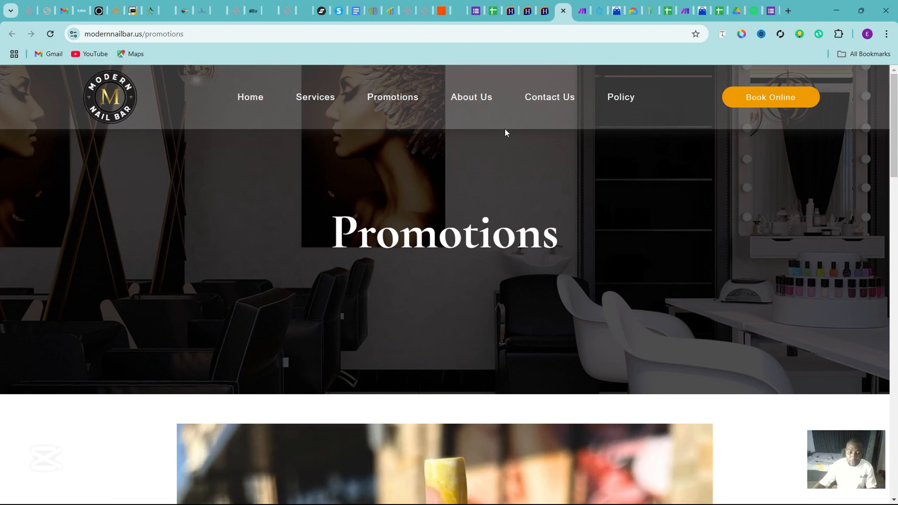
# Step: Scroll the live page to see the yellow-nails image under the Promotions banner, then back up
pyautogui.moveTo(897, 141); pyautogui.dragTo(896, 204)
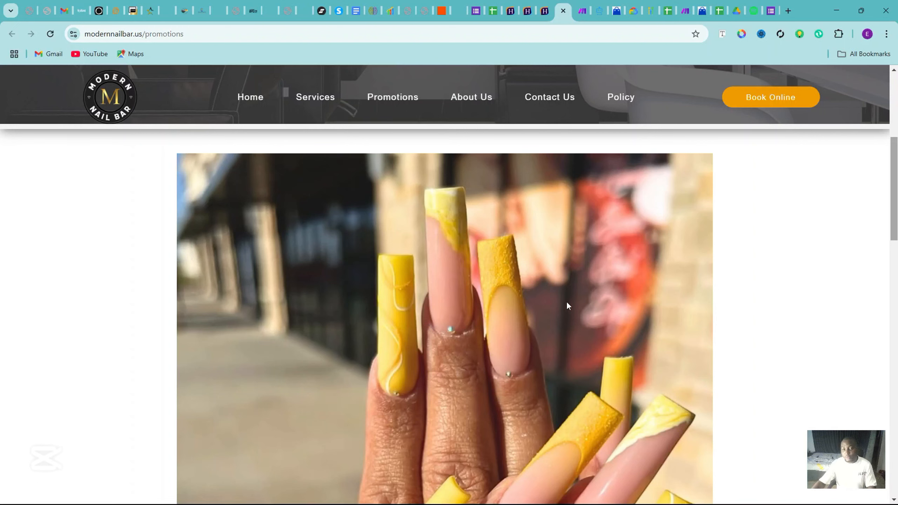
pyautogui.moveTo(897, 189); pyautogui.dragTo(897, 117)
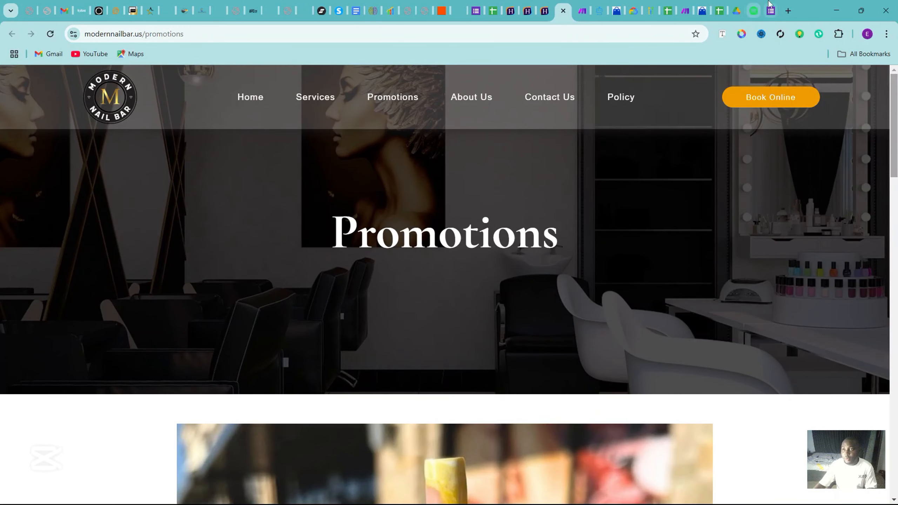
# Step: Add an HTTP 'Make an OAuth 2.0 request' module on route 1 using the Modern Nails connection
pyautogui.click(582, 4)
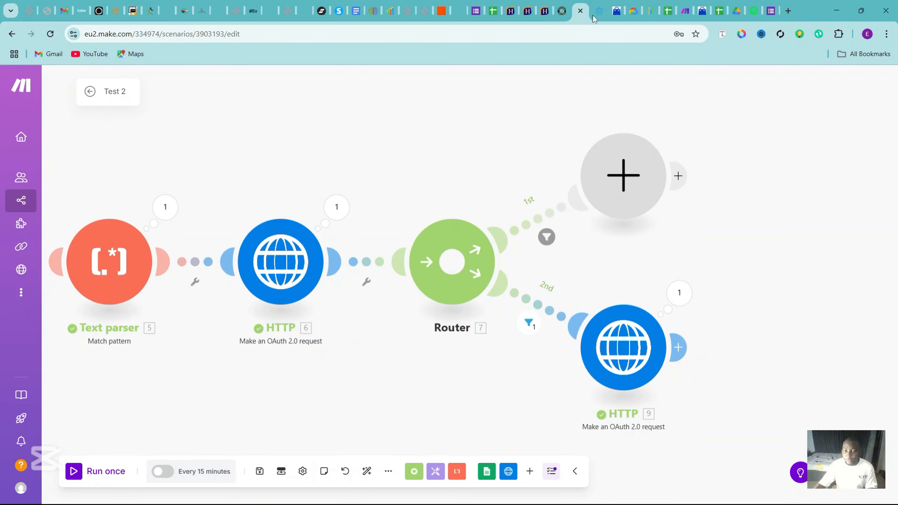
pyautogui.click(624, 175)
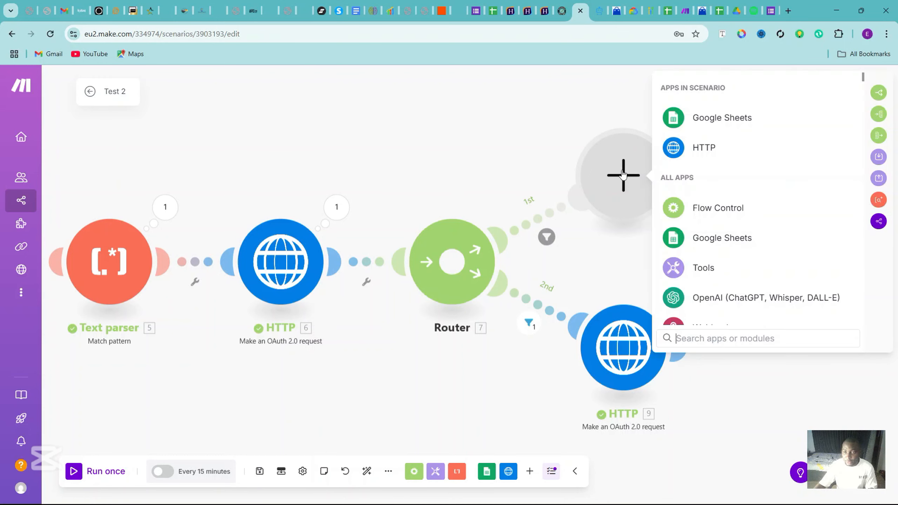
pyautogui.click(707, 150)
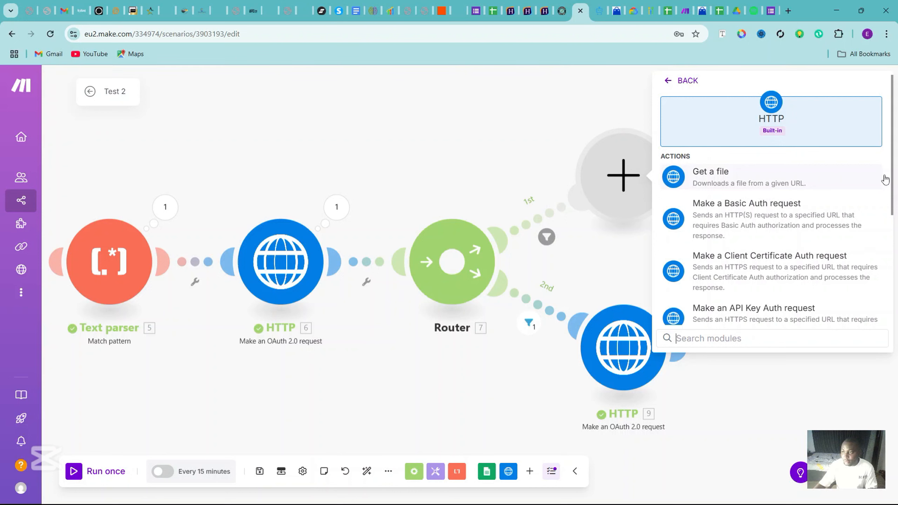
pyautogui.scroll(-4, 778, 229)
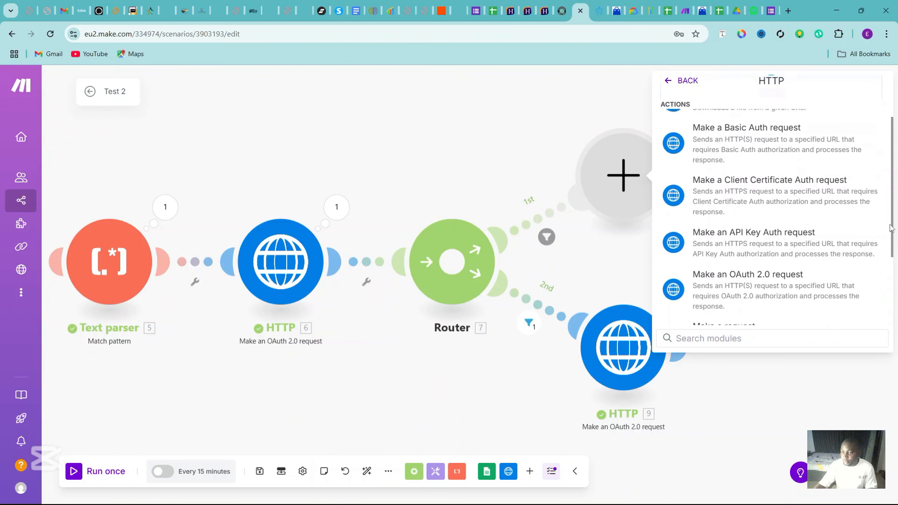
pyautogui.click(766, 256)
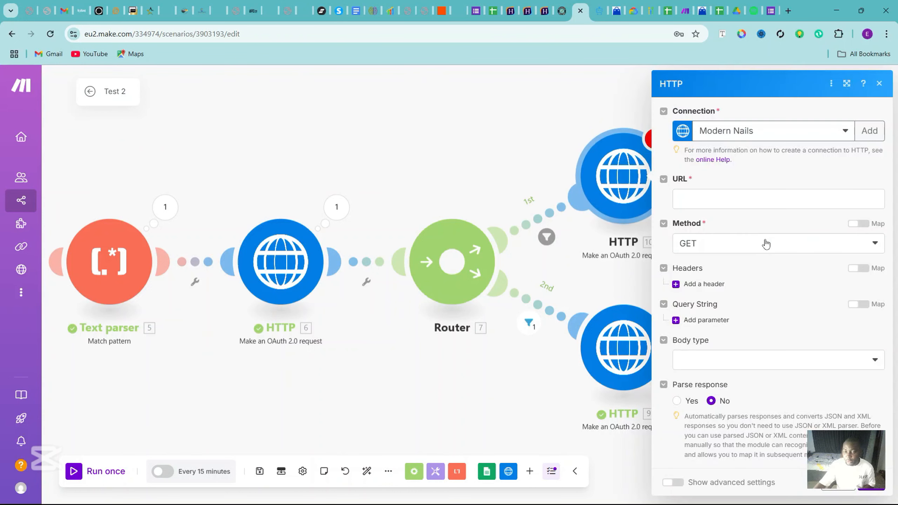
pyautogui.click(795, 139)
pyautogui.click(796, 141)
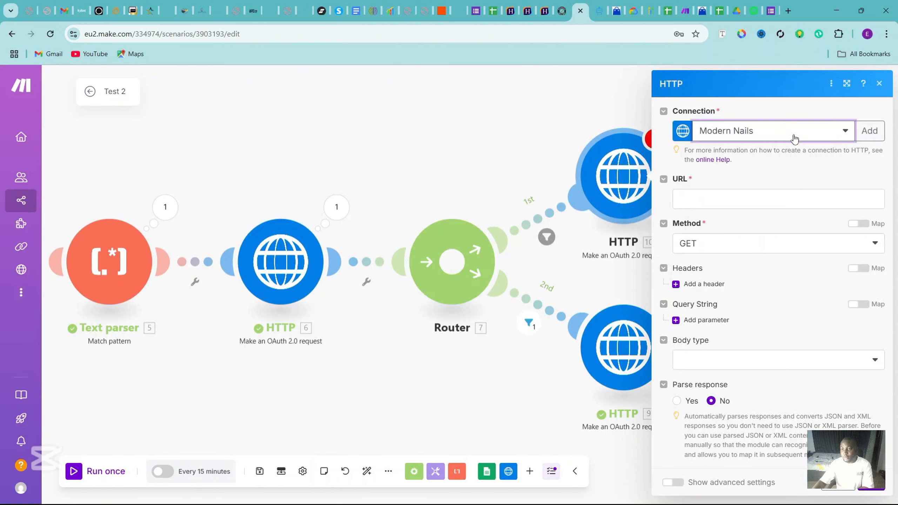
pyautogui.click(721, 198)
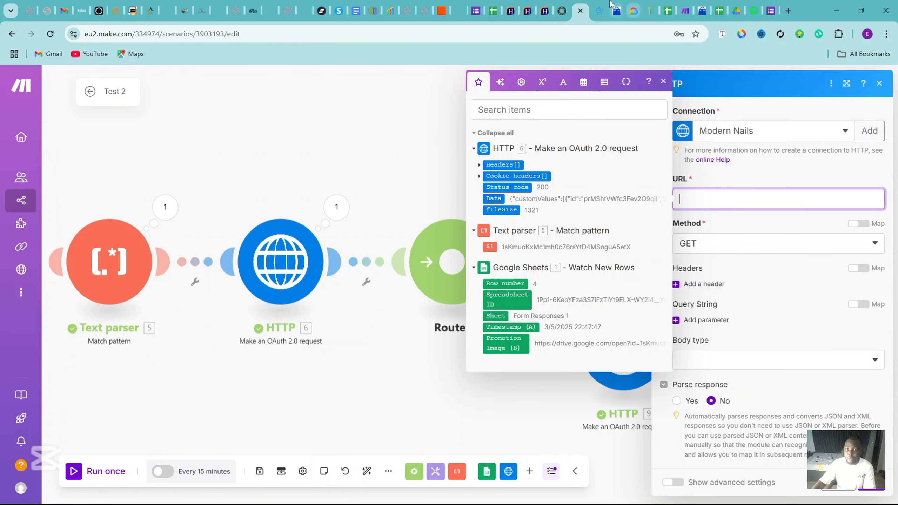
pyautogui.click(599, 10)
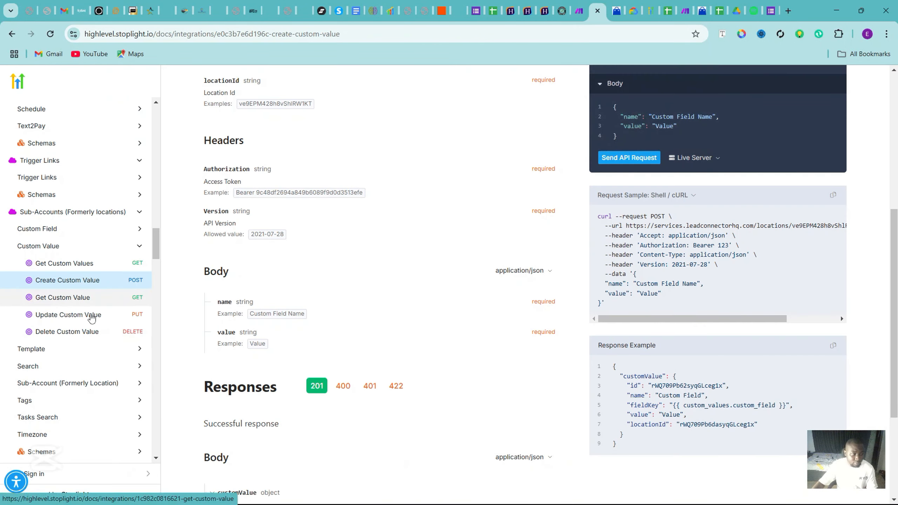
# Step: Open the Update Custom Value endpoint docs and select its PUT URL
pyautogui.click(88, 316)
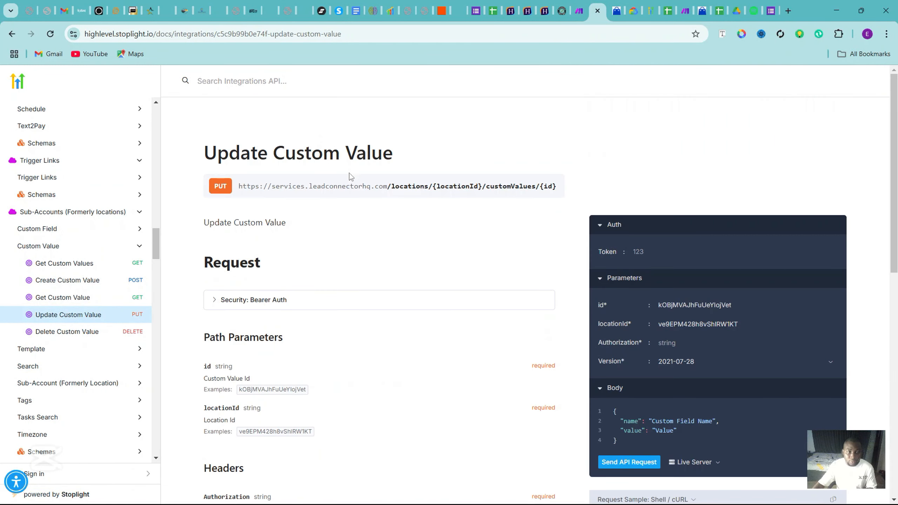
pyautogui.tripleClick(349, 185)
pyautogui.hotkey('ctrl', 'c')
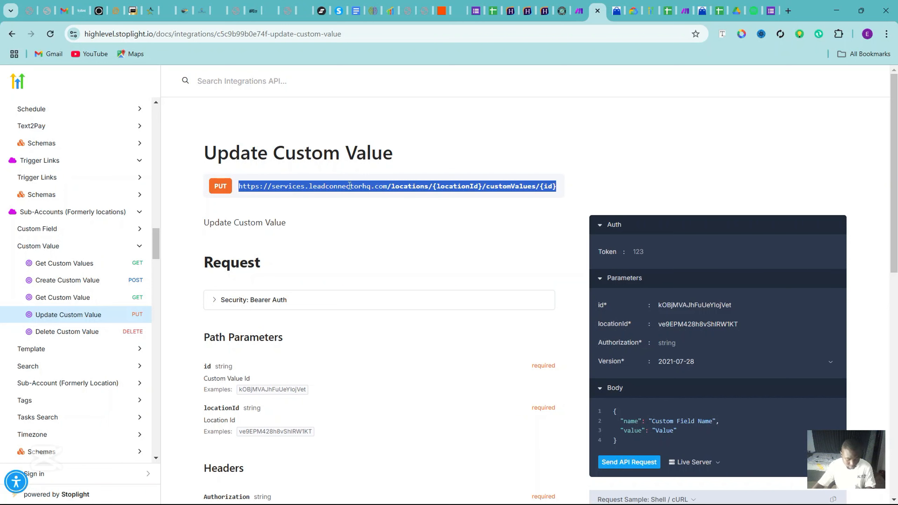
# Step: Paste the Update Custom Value endpoint URL into the HTTP module's URL field
pyautogui.click(579, 12)
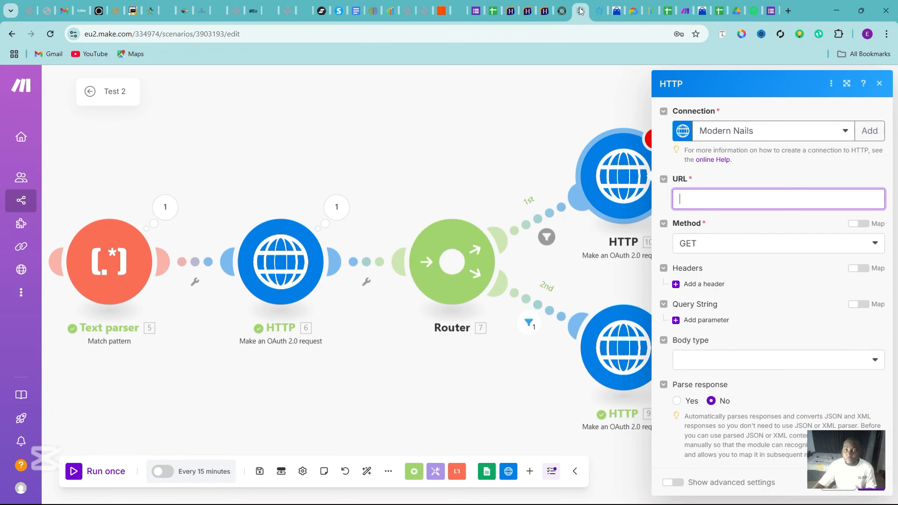
pyautogui.click(722, 190)
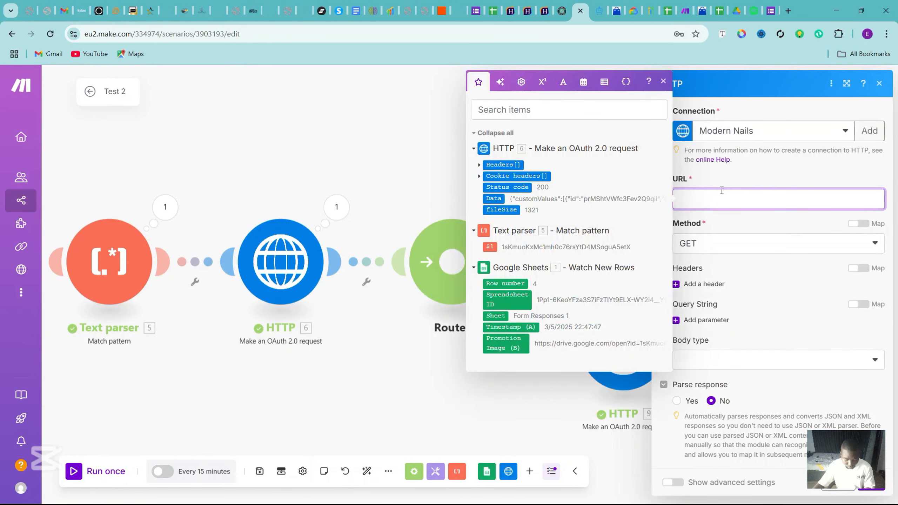
pyautogui.hotkey('ctrl', 'v')
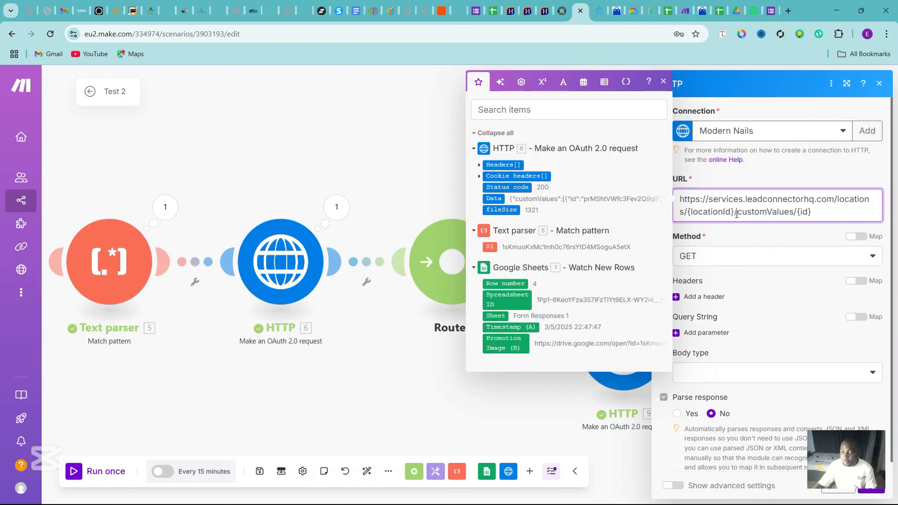
# Step: Replace {locationId} with the real location ID from the page builder and set Method to PUT
pyautogui.click(545, 11)
pyautogui.moveTo(236, 34); pyautogui.dragTo(161, 34)
pyautogui.hotkey('ctrl', 'c')
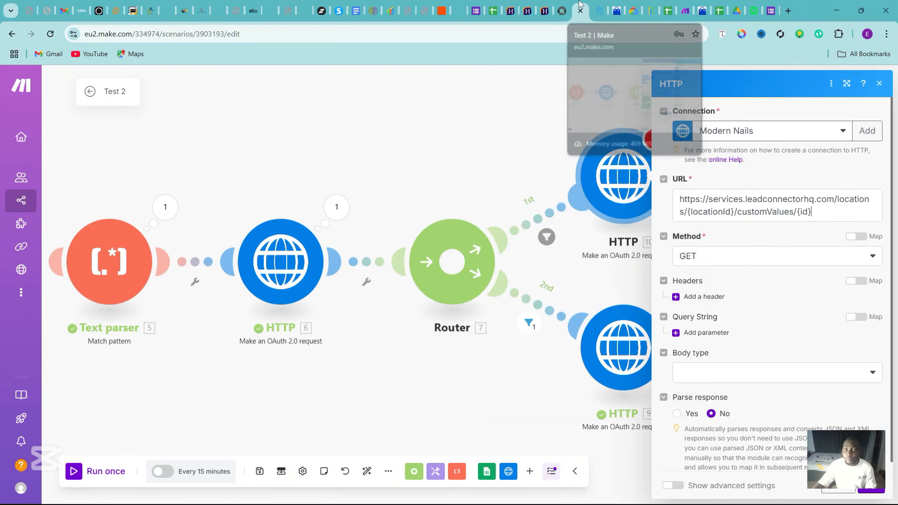
pyautogui.click(581, 10)
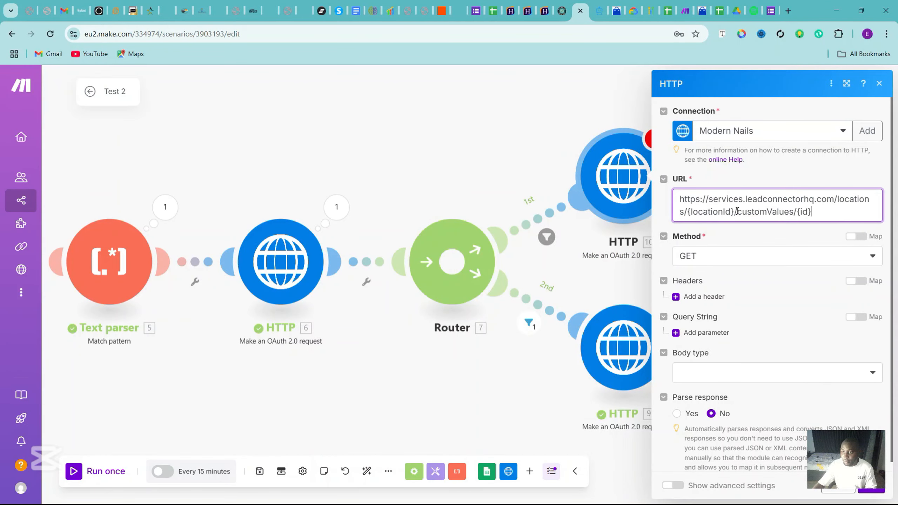
pyautogui.moveTo(734, 211); pyautogui.dragTo(689, 215)
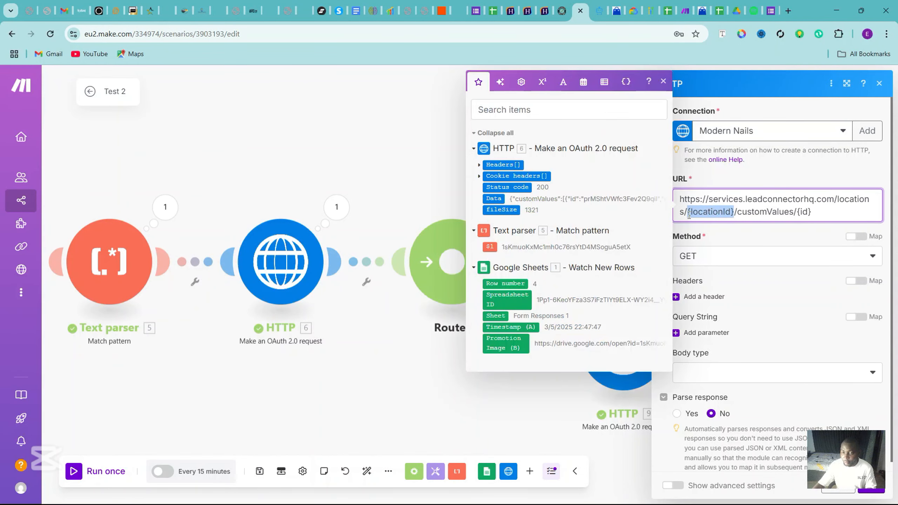
pyautogui.hotkey('ctrl', 'v')
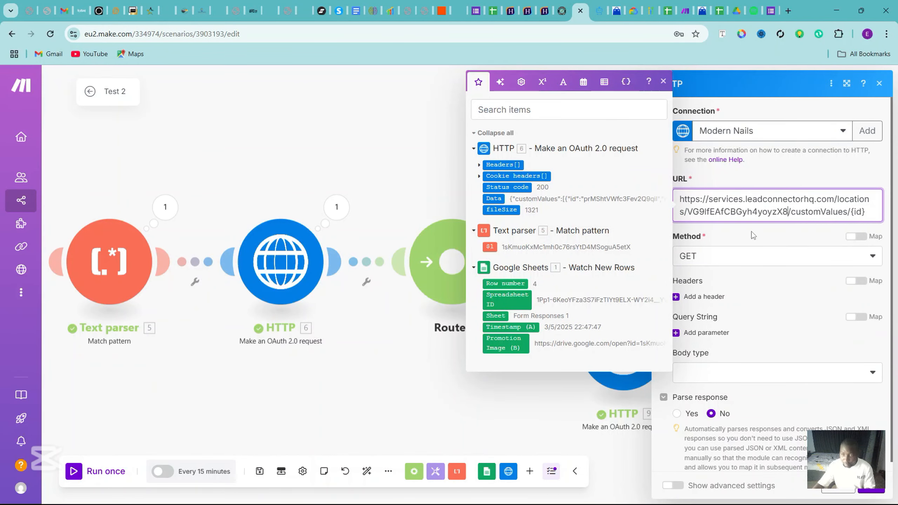
pyautogui.click(757, 261)
pyautogui.click(757, 261)
pyautogui.click(717, 329)
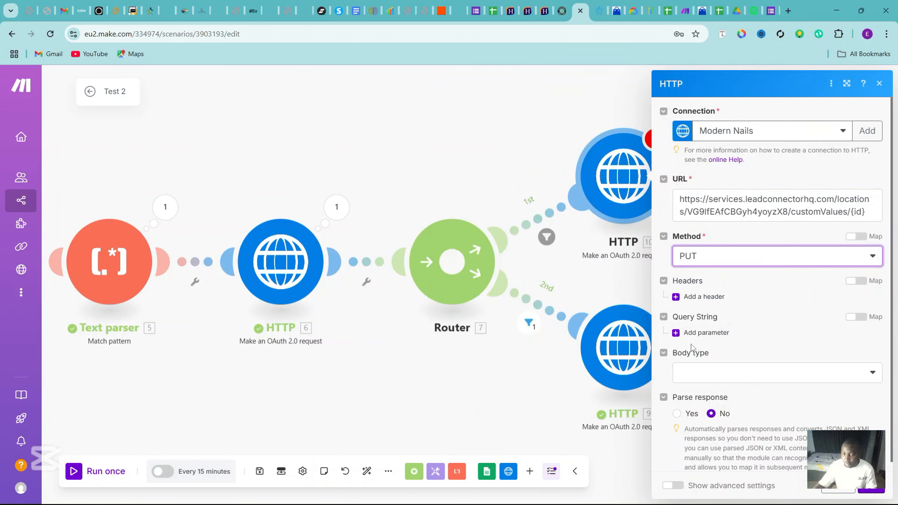
pyautogui.click(621, 347)
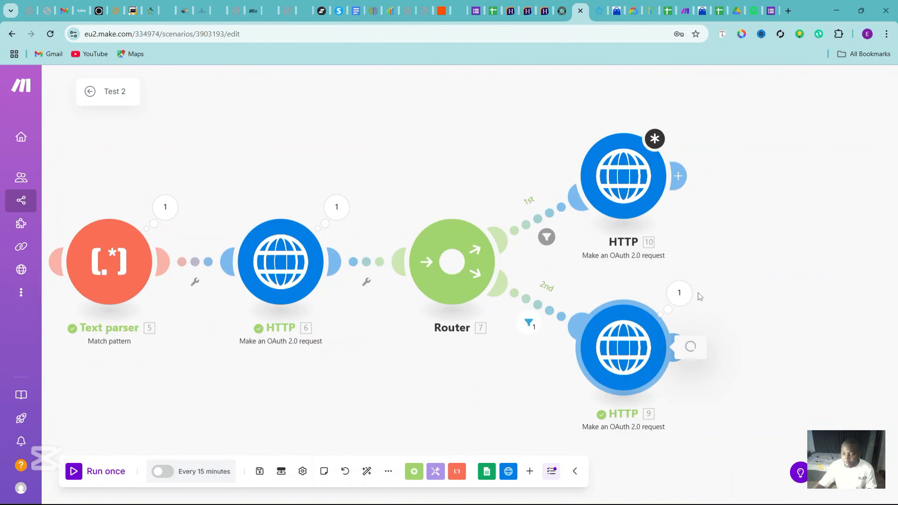
pyautogui.click(520, 357)
pyautogui.click(678, 293)
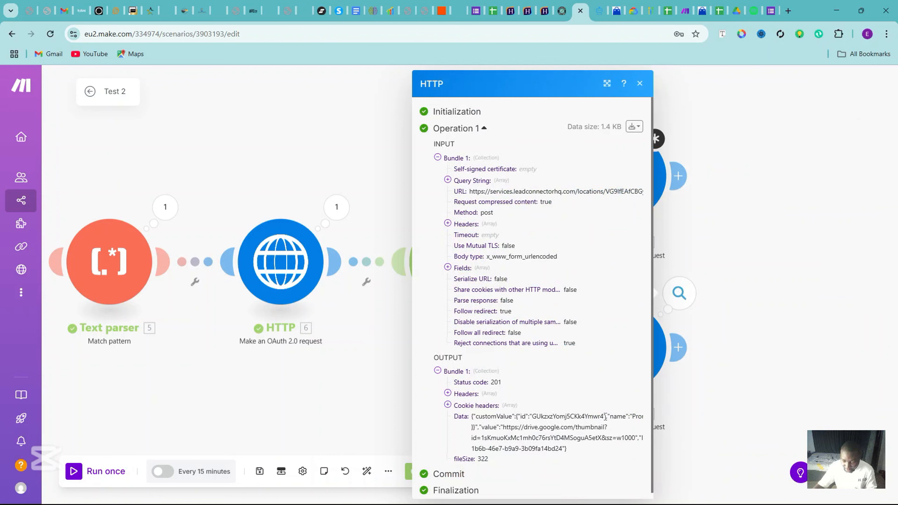
pyautogui.moveTo(604, 416); pyautogui.dragTo(533, 416)
pyautogui.hotkey('ctrl', 'c')
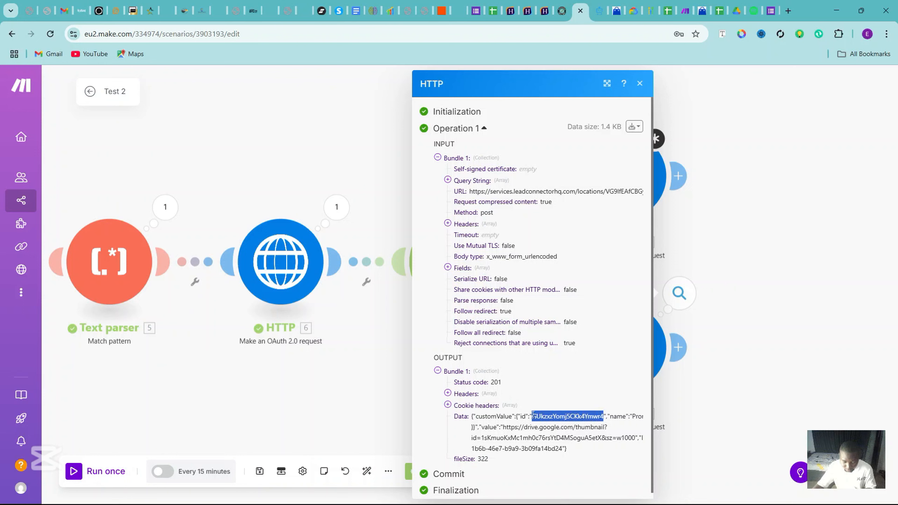
pyautogui.click(639, 83)
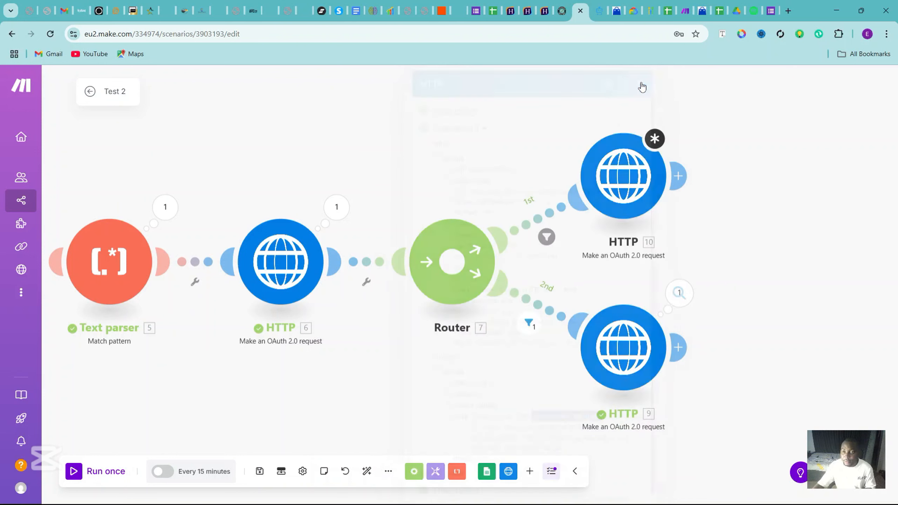
pyautogui.click(638, 171)
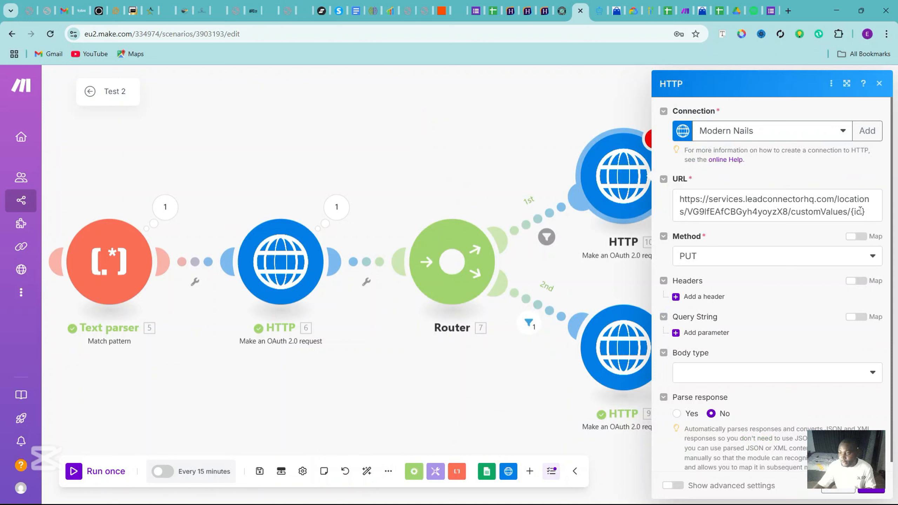
# Step: Replace the {id} placeholder at the end of the URL with the copied custom value ID
pyautogui.moveTo(865, 214); pyautogui.dragTo(852, 212)
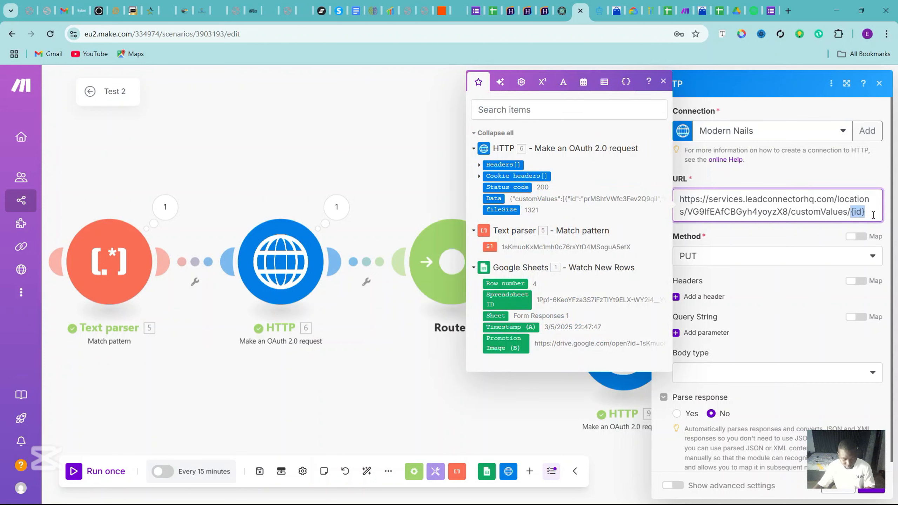
pyautogui.hotkey('ctrl', 'v')
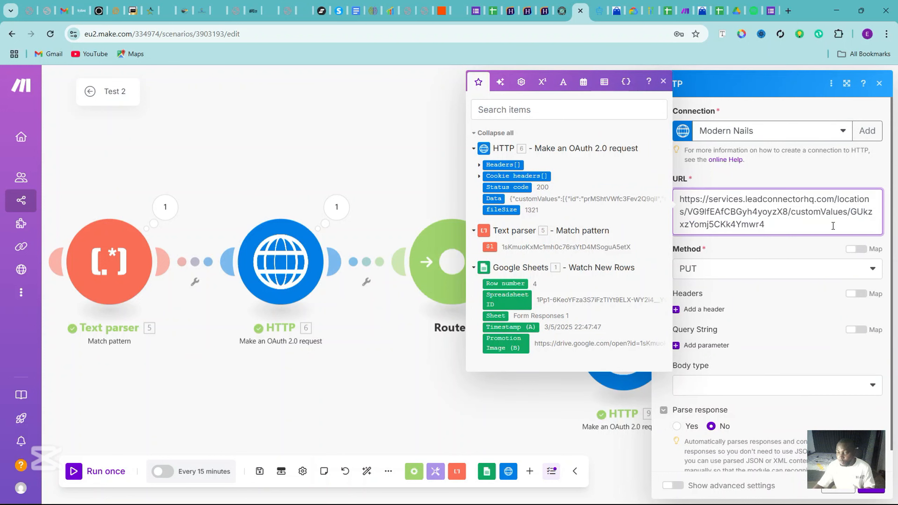
pyautogui.click(663, 81)
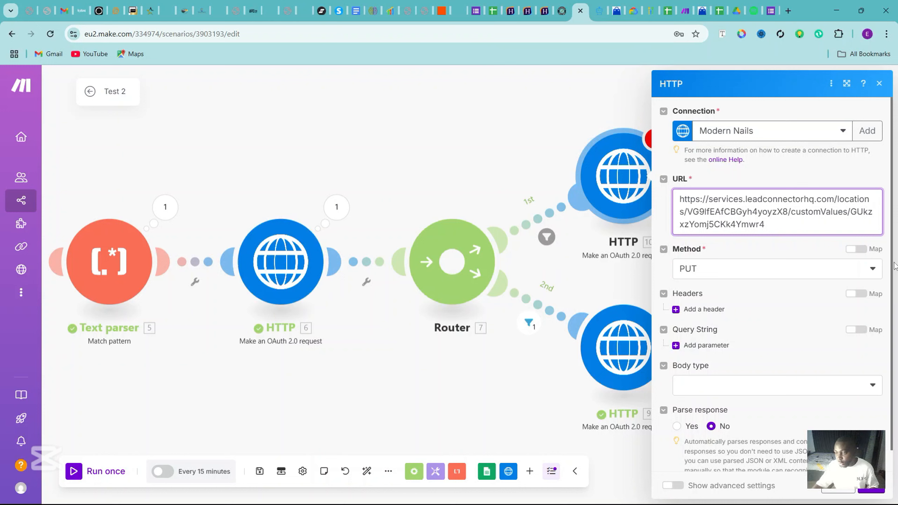
# Step: Set body type to Application/x-www-form-urlencoded and add a first field with key 'n' and value 'Promotio'
pyautogui.scroll(-1, 891, 261)
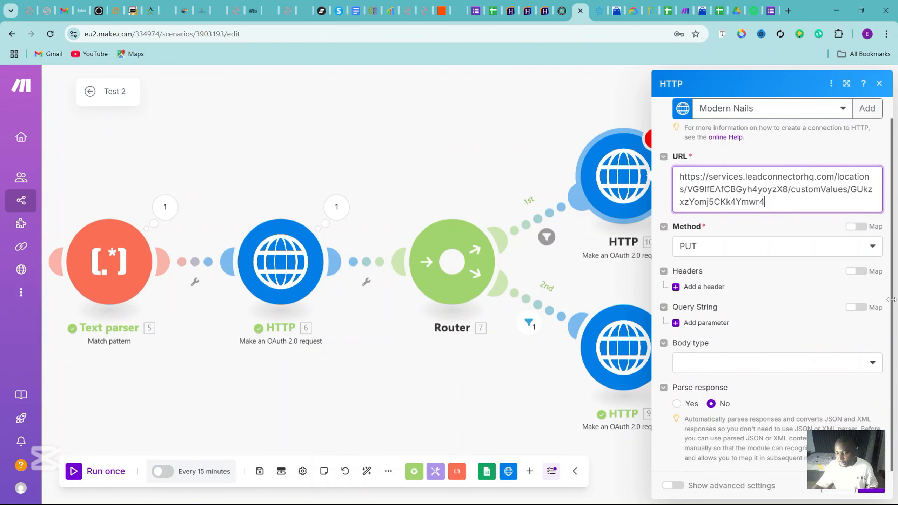
pyautogui.scroll(1, 891, 299)
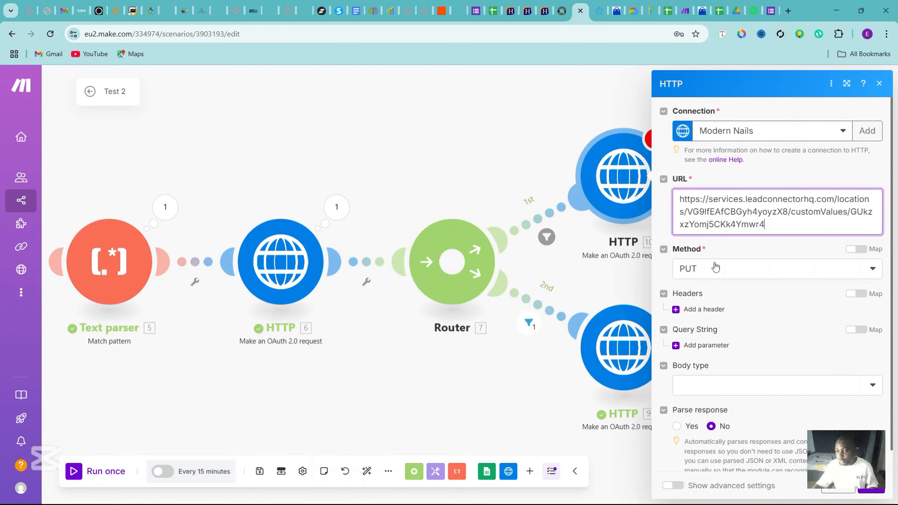
pyautogui.scroll(-1, 891, 254)
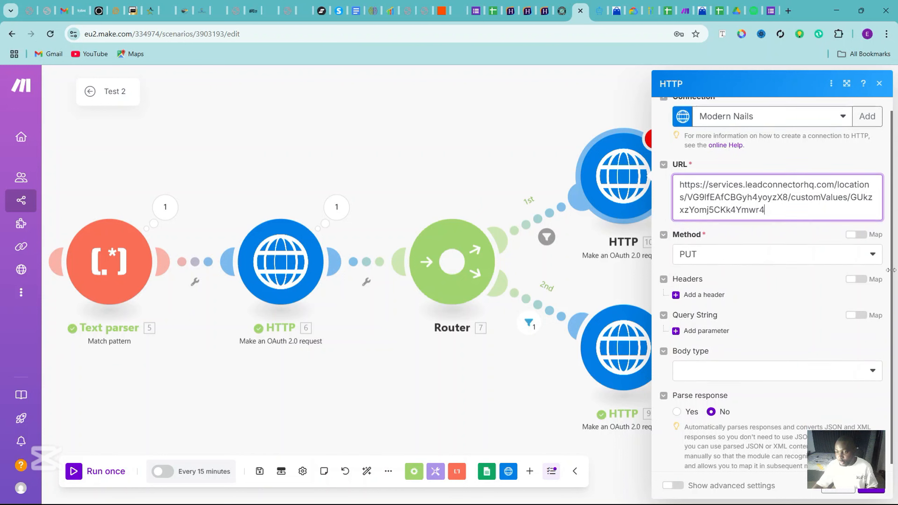
pyautogui.click(747, 362)
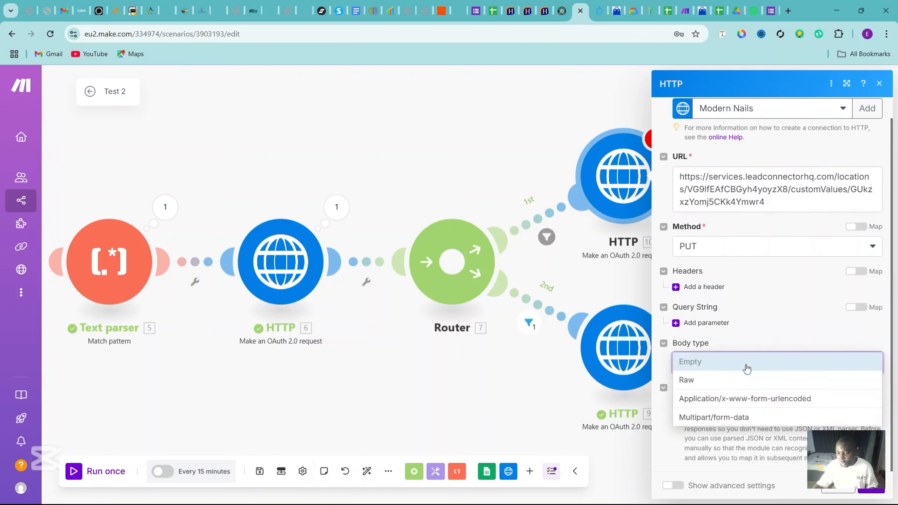
pyautogui.click(740, 397)
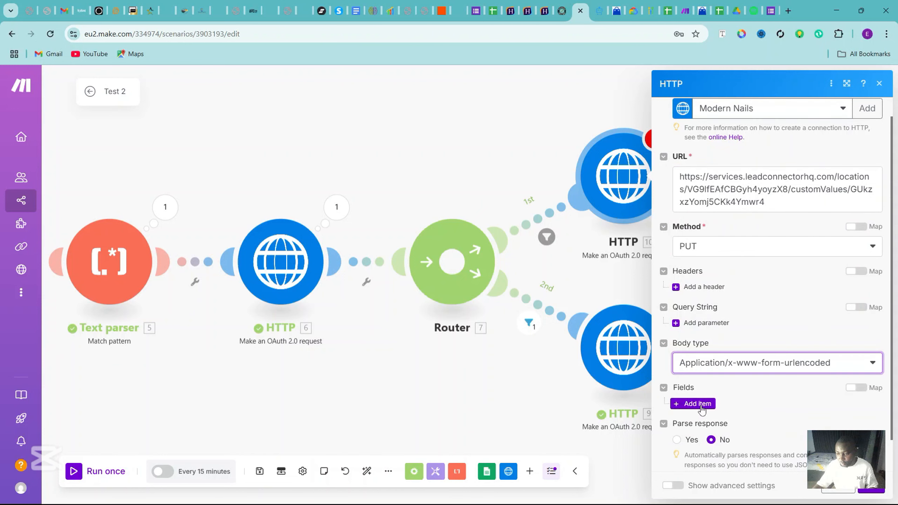
pyautogui.click(700, 405)
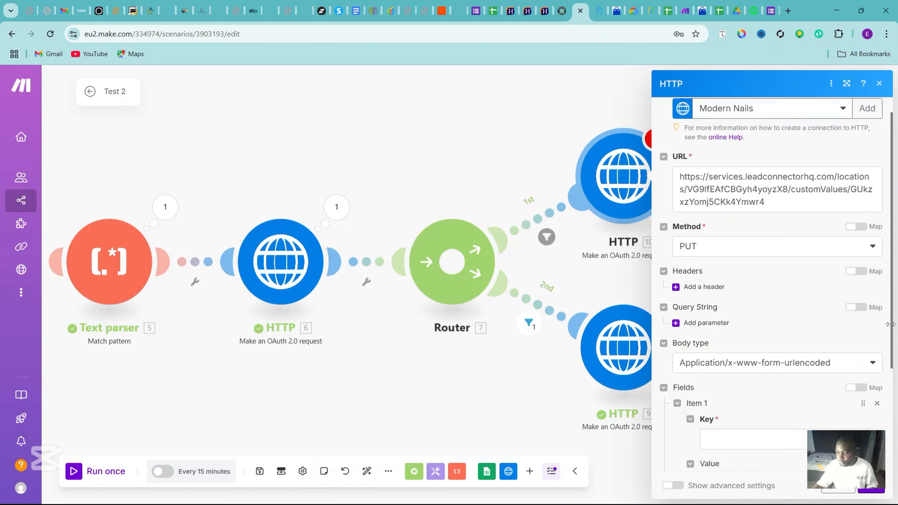
pyautogui.scroll(-3, 757, 318)
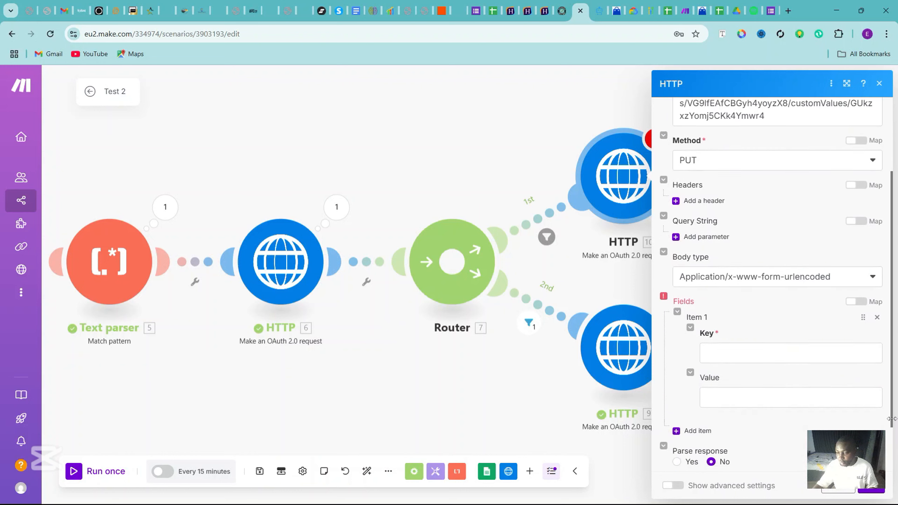
pyautogui.click(756, 346)
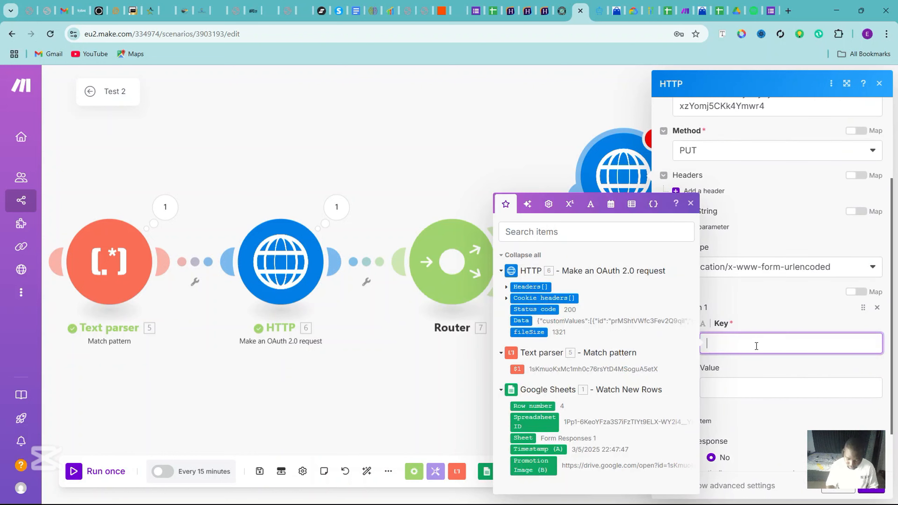
pyautogui.write('name')
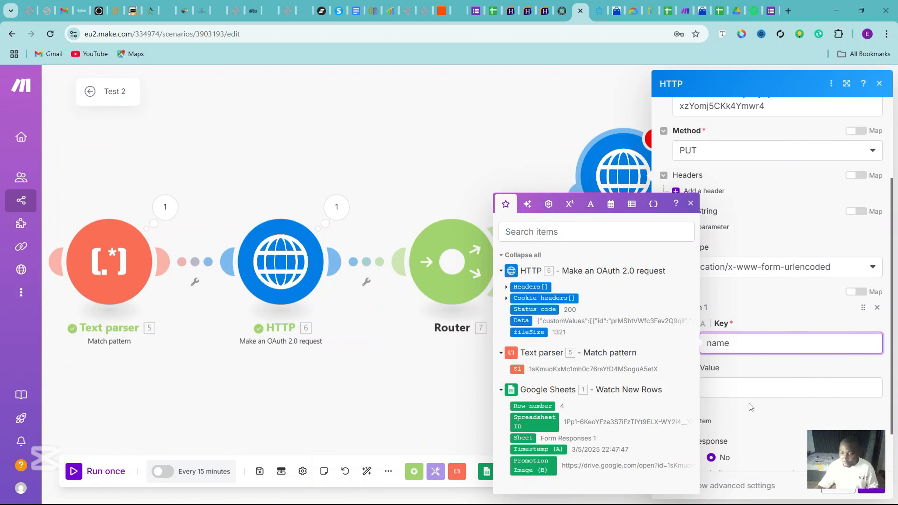
pyautogui.click(749, 392)
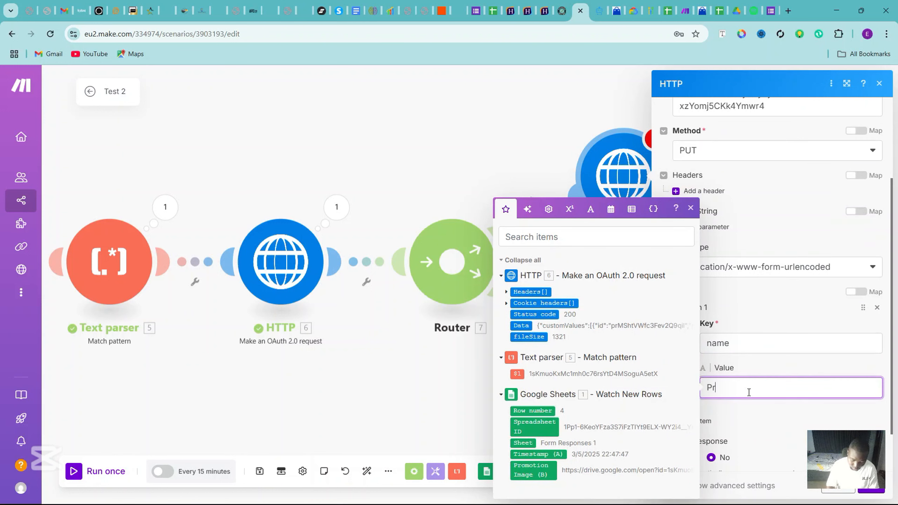
pyautogui.write('Promotional Image')
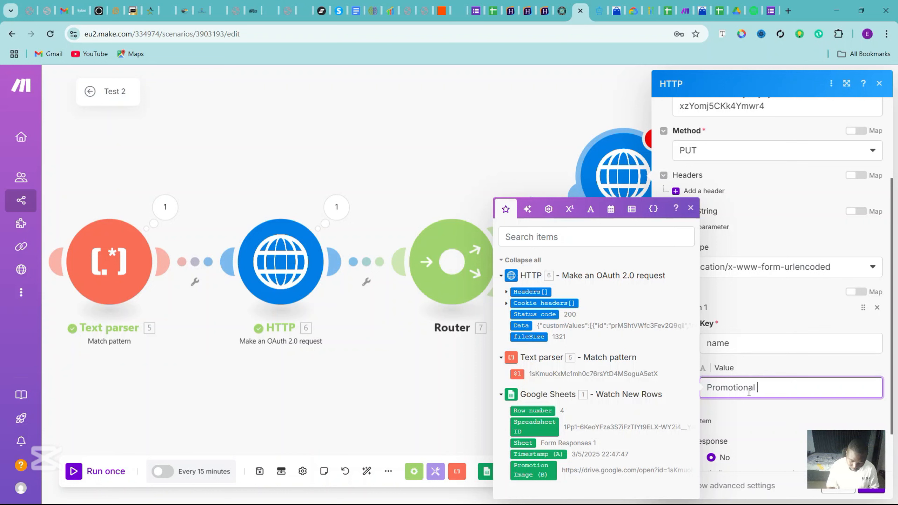
# Step: Add a second body field with the key 'value'
pyautogui.click(720, 424)
pyautogui.click(726, 450)
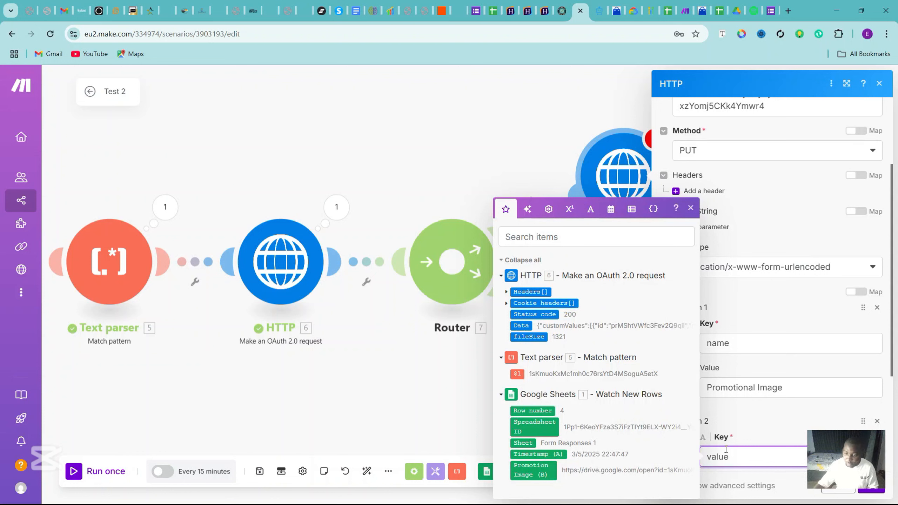
pyautogui.write('value')
pyautogui.scroll(-3, 849, 354)
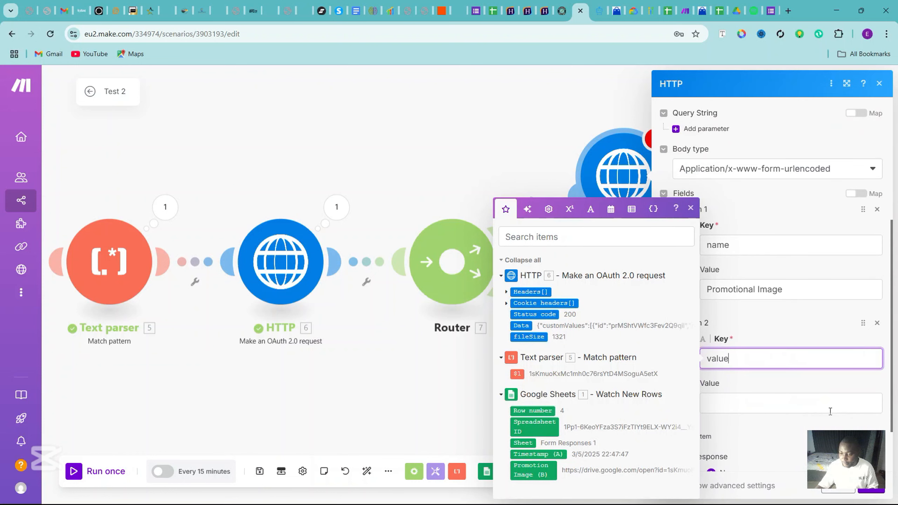
pyautogui.click(814, 407)
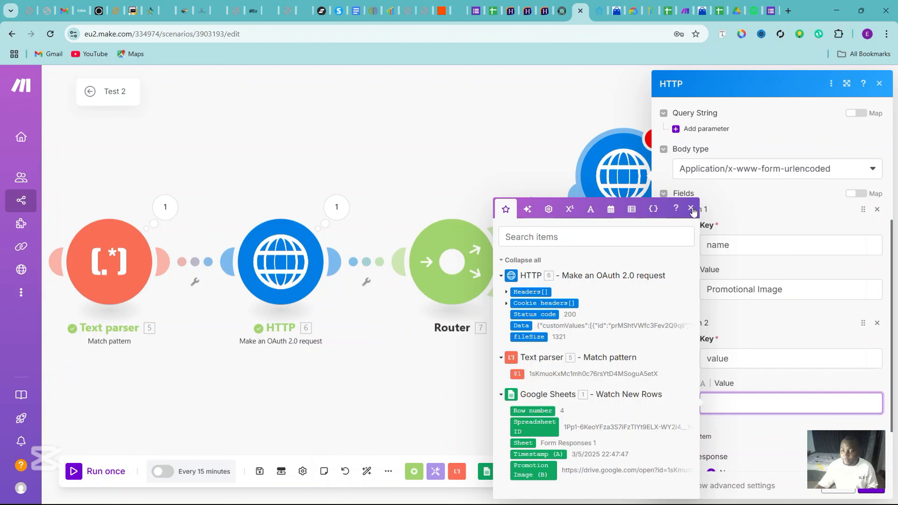
pyautogui.click(691, 209)
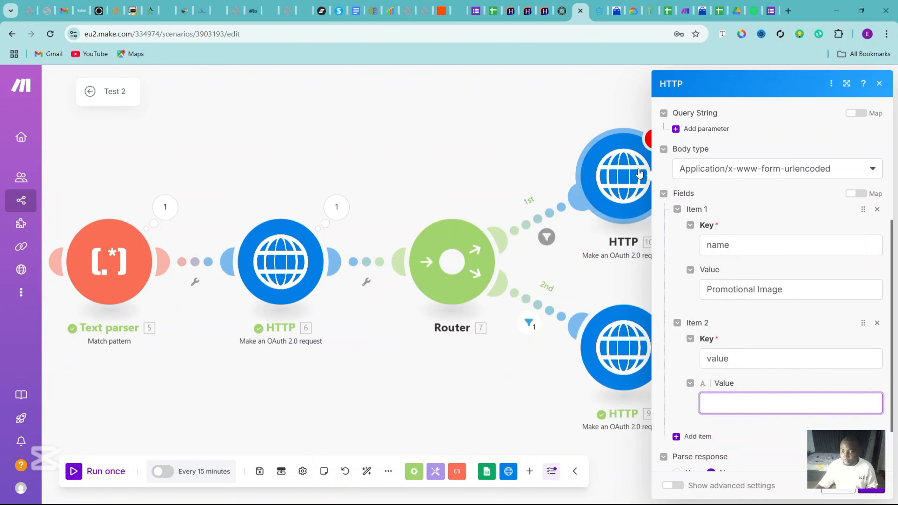
pyautogui.click(632, 309)
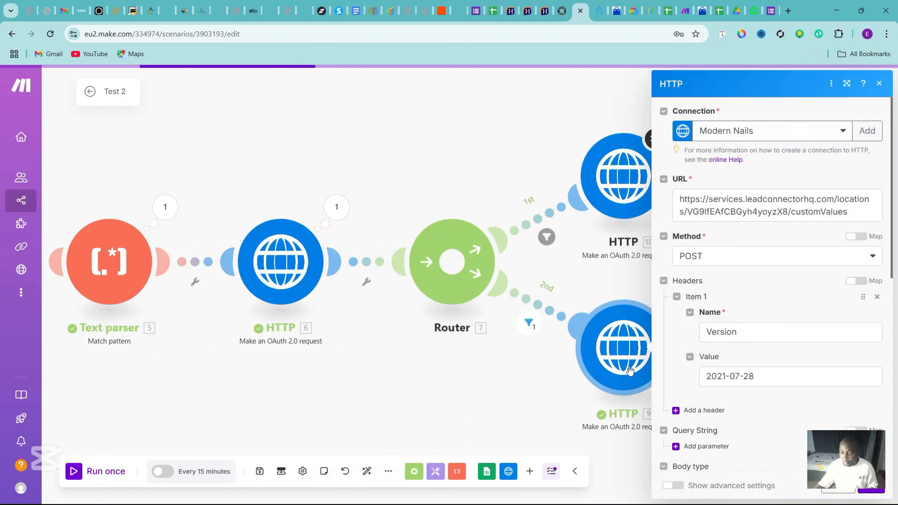
pyautogui.moveTo(892, 269); pyautogui.dragTo(889, 447)
pyautogui.moveTo(794, 349); pyautogui.dragTo(707, 331)
pyautogui.hotkey('ctrl', 'c')
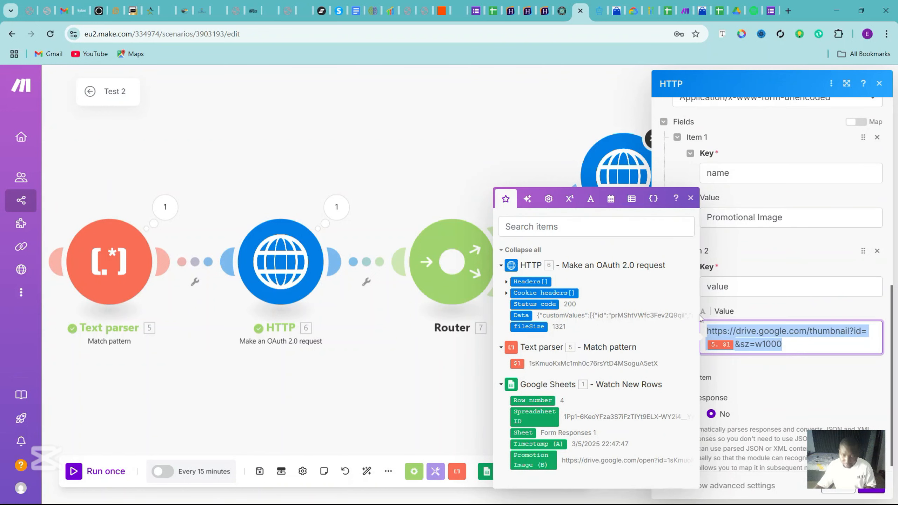
pyautogui.click(614, 163)
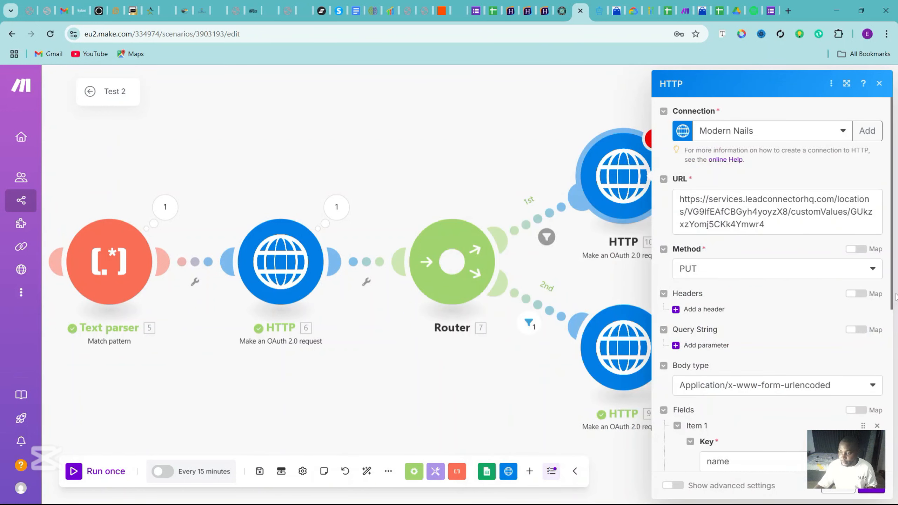
pyautogui.scroll(-6, 761, 353)
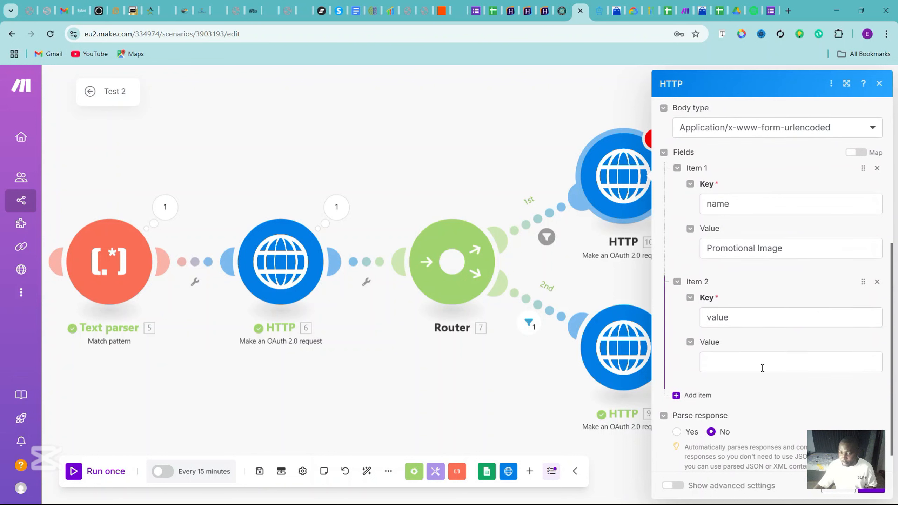
pyautogui.click(756, 365)
pyautogui.hotkey('ctrl', 'v')
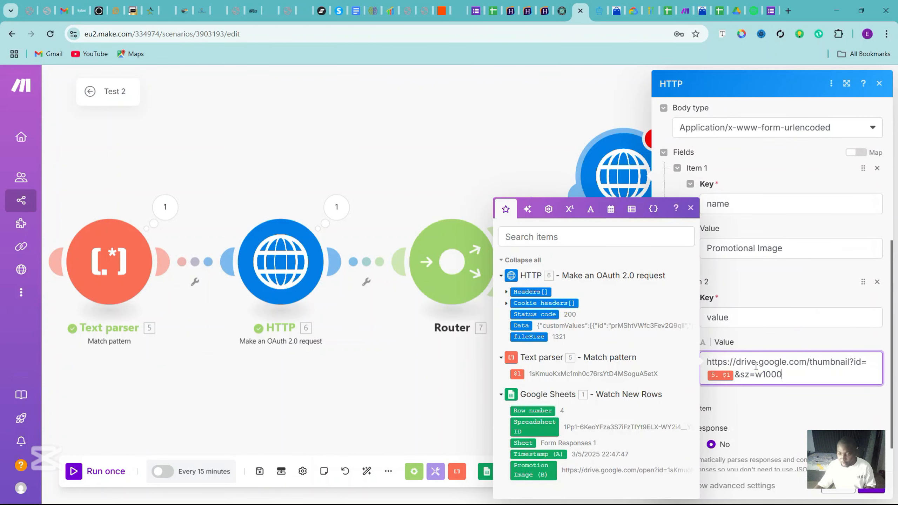
# Step: Close HTTP module 10 and save the scenario
pyautogui.click(872, 491)
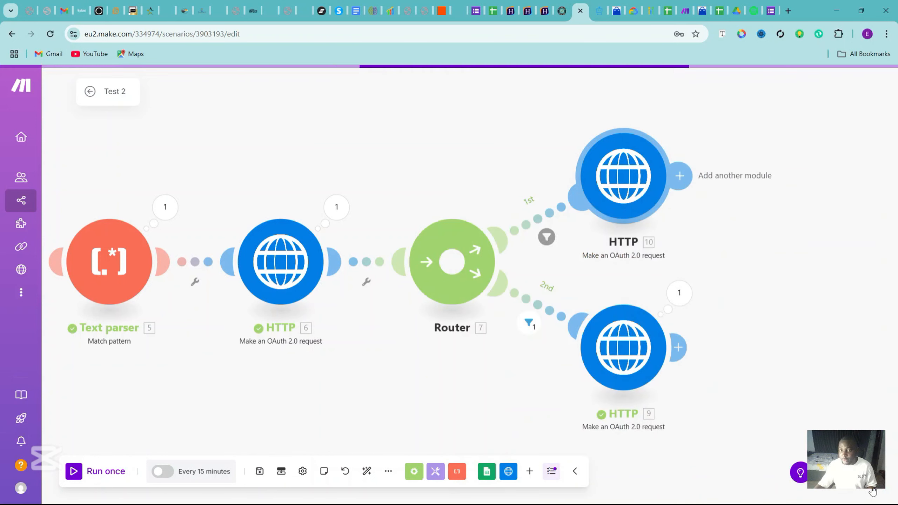
pyautogui.moveTo(305, 162); pyautogui.dragTo(388, 186)
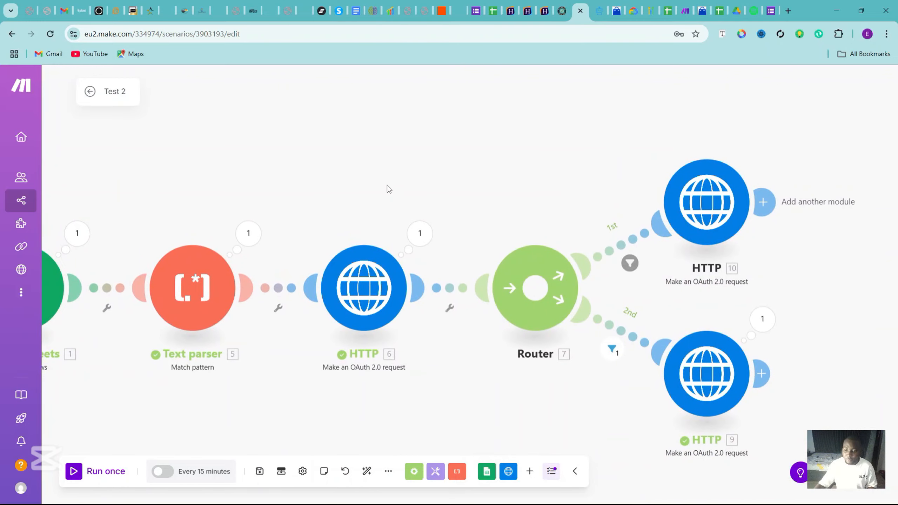
pyautogui.click(258, 474)
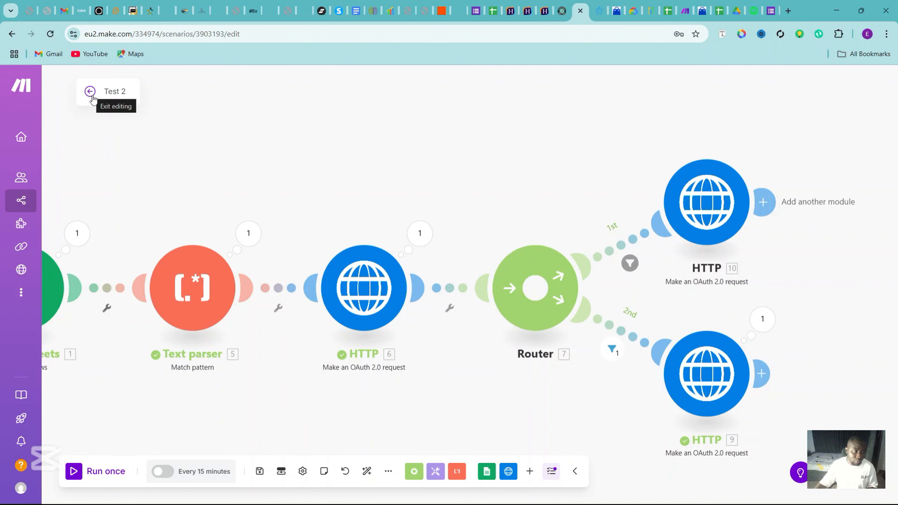
pyautogui.moveTo(117, 194); pyautogui.dragTo(193, 194)
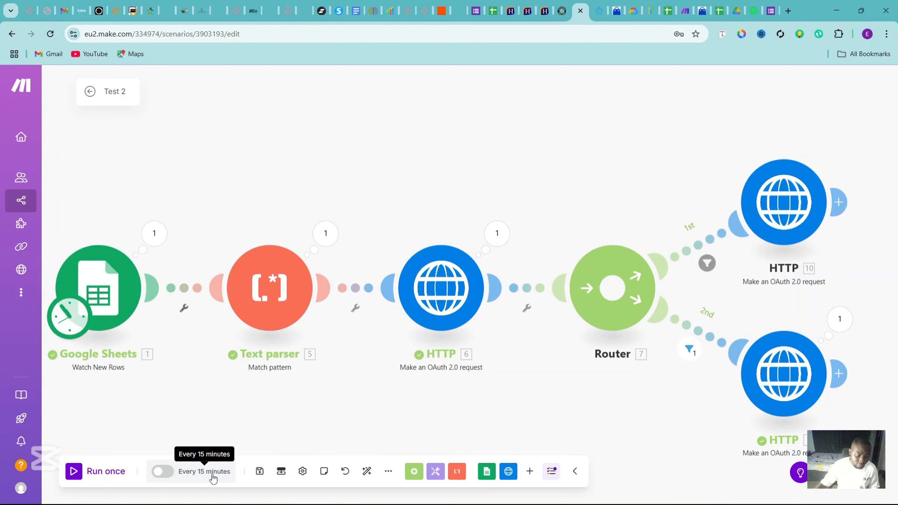
# Step: Start another Test form 2 response and open the Pictures folder in File Explorer
pyautogui.click(767, 9)
pyautogui.click(339, 151)
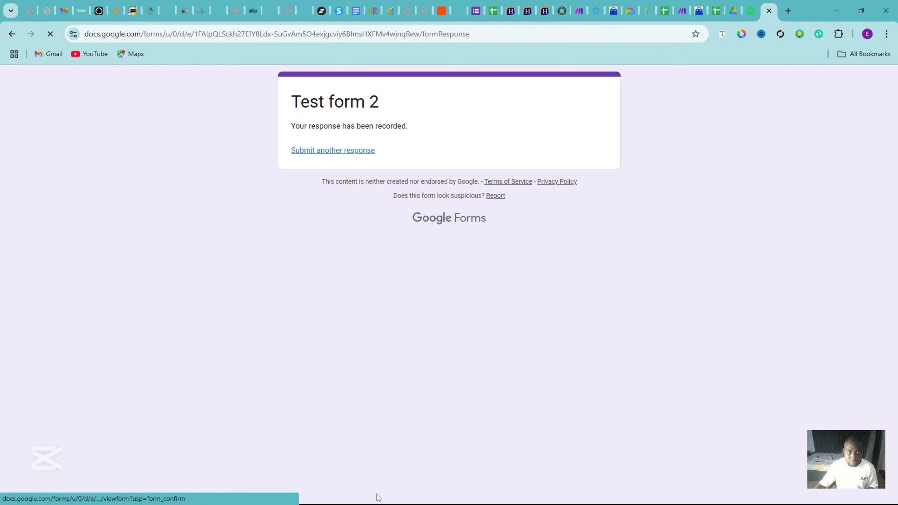
pyautogui.moveTo(272, 497)
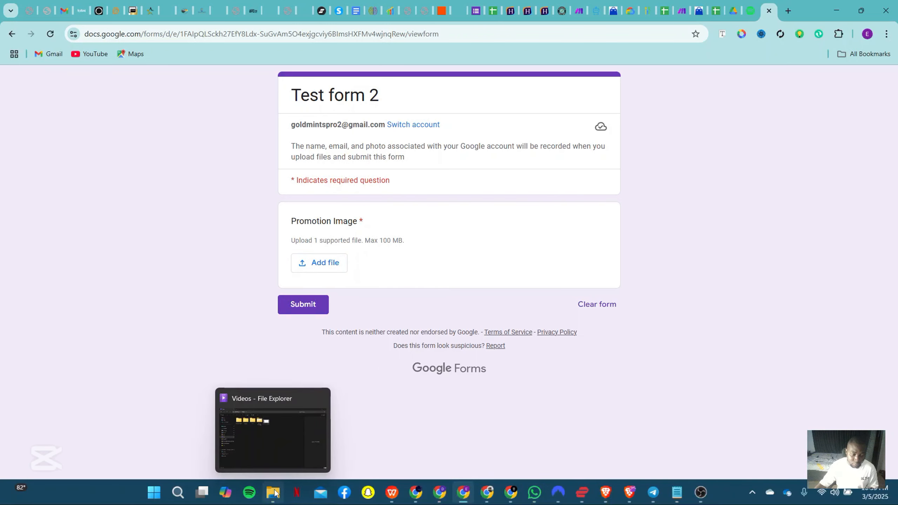
pyautogui.click(279, 438)
pyautogui.click(50, 206)
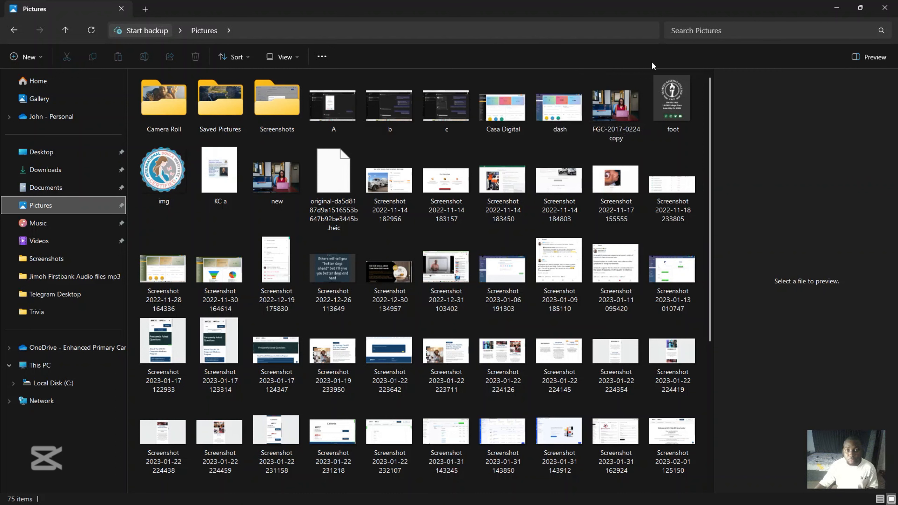
# Step: Preview the dash image, minimize File Explorer, and open Promotion Image's Add file dialog
pyautogui.click(568, 110)
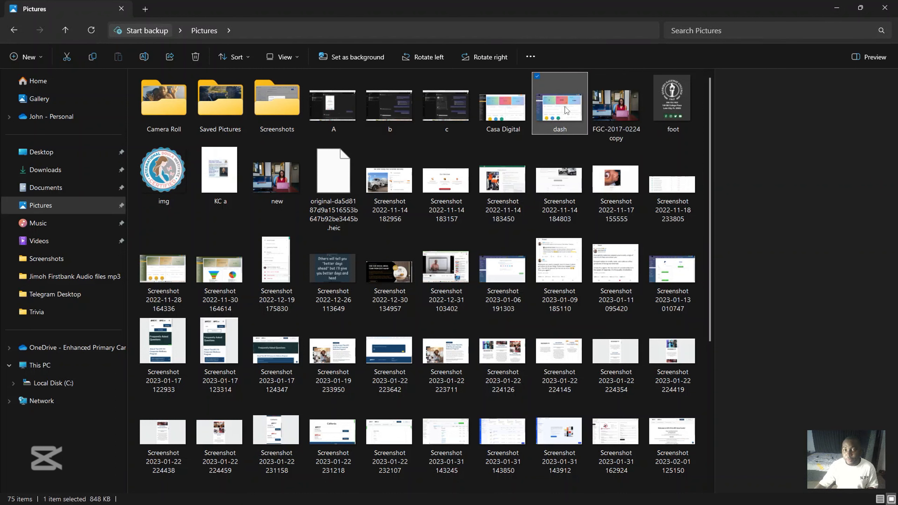
pyautogui.click(840, 8)
pyautogui.click(320, 263)
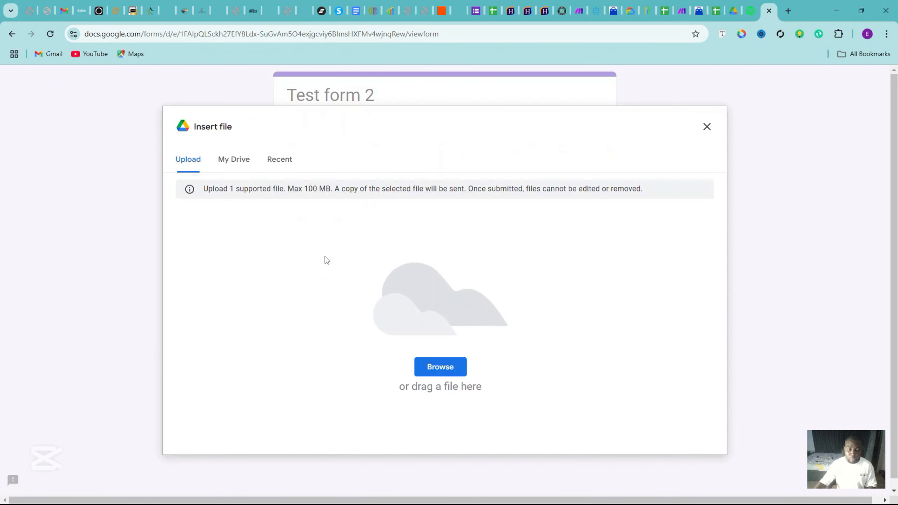
# Step: In the file picker, search 'dash' and browse the Pictures folder for the image
pyautogui.click(439, 366)
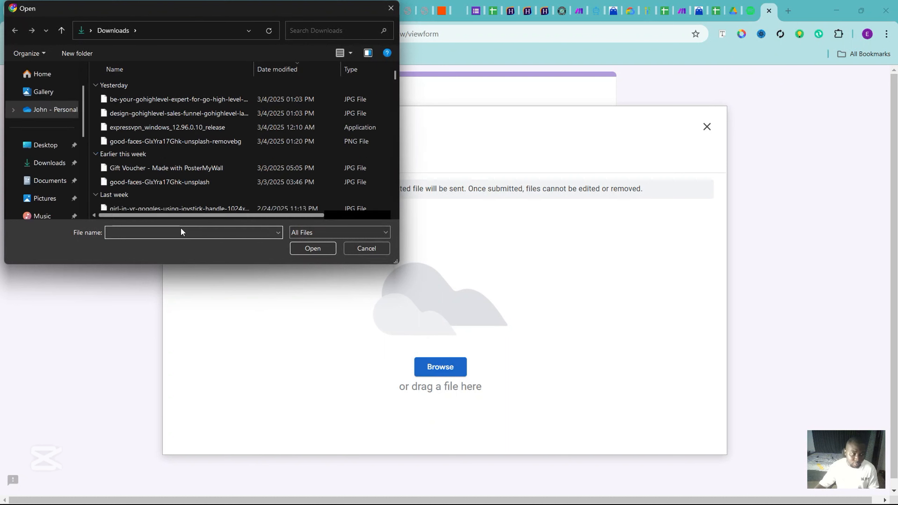
pyautogui.write('dash')
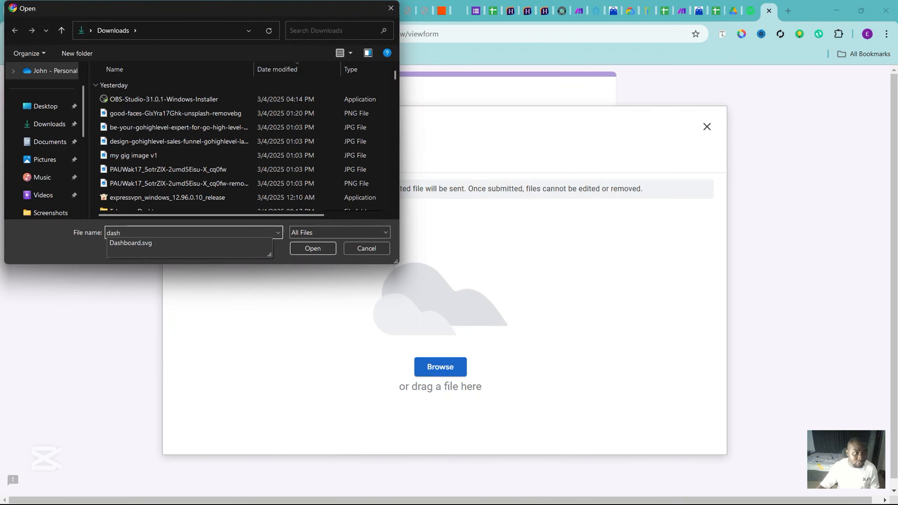
pyautogui.click(54, 166)
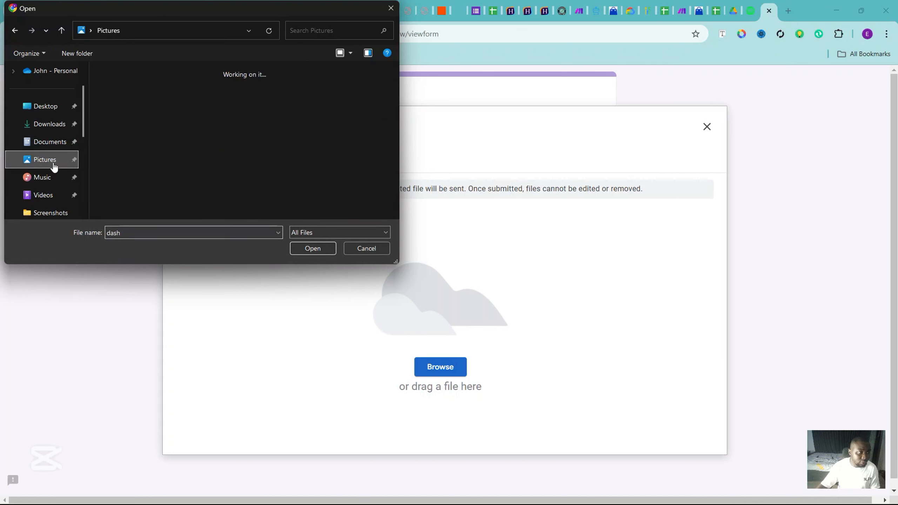
pyautogui.doubleClick(155, 234)
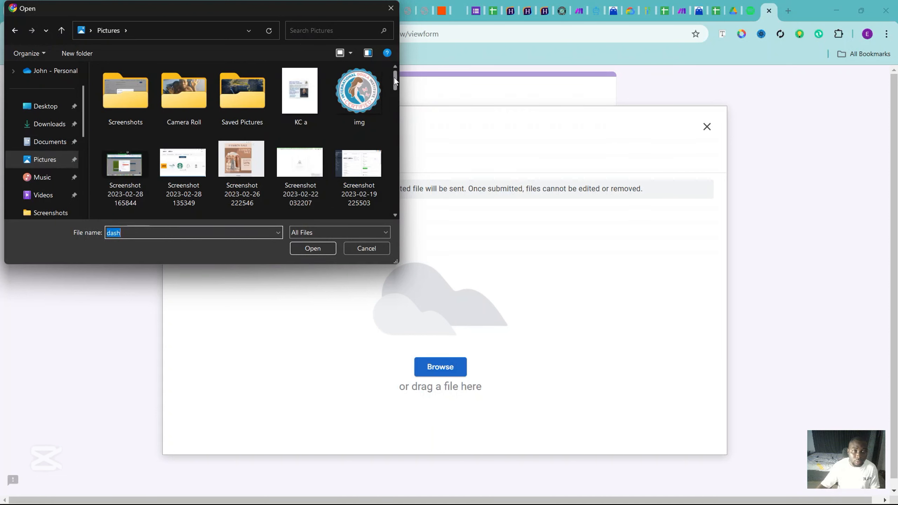
pyautogui.moveTo(394, 77); pyautogui.dragTo(392, 107)
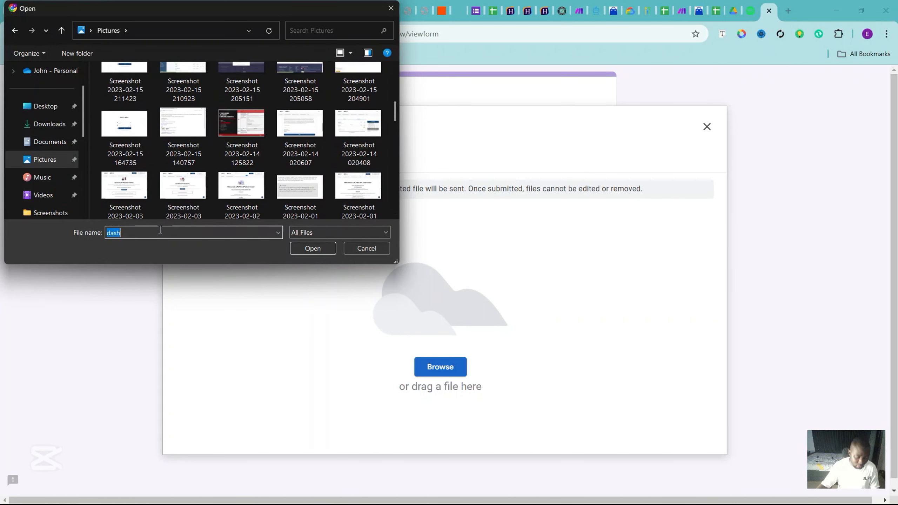
pyautogui.write('das')
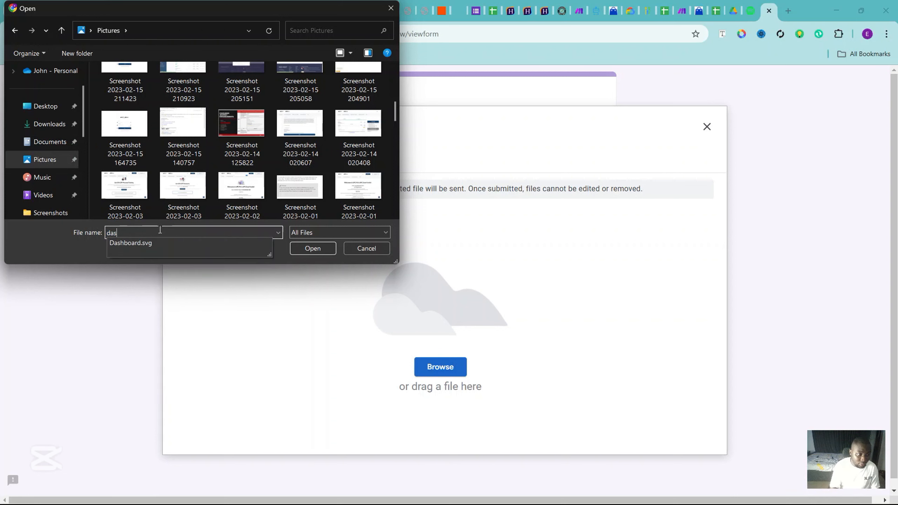
pyautogui.press('BackSpace')
pyautogui.press('BackSpace')
pyautogui.press('BackSpace')
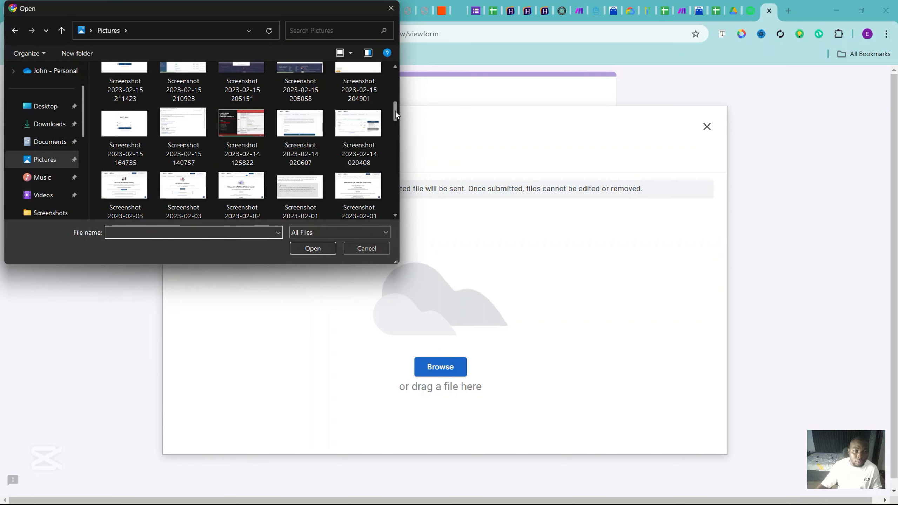
pyautogui.moveTo(396, 113); pyautogui.dragTo(399, 96)
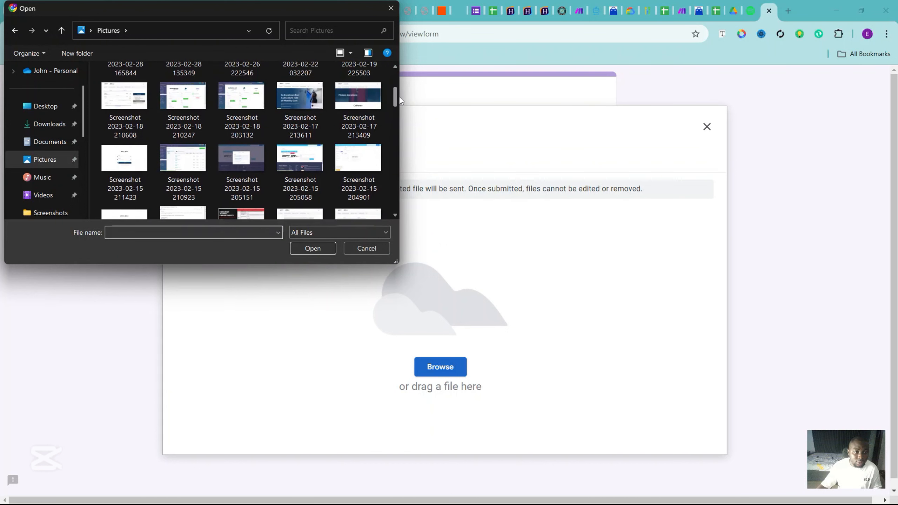
pyautogui.click(298, 100)
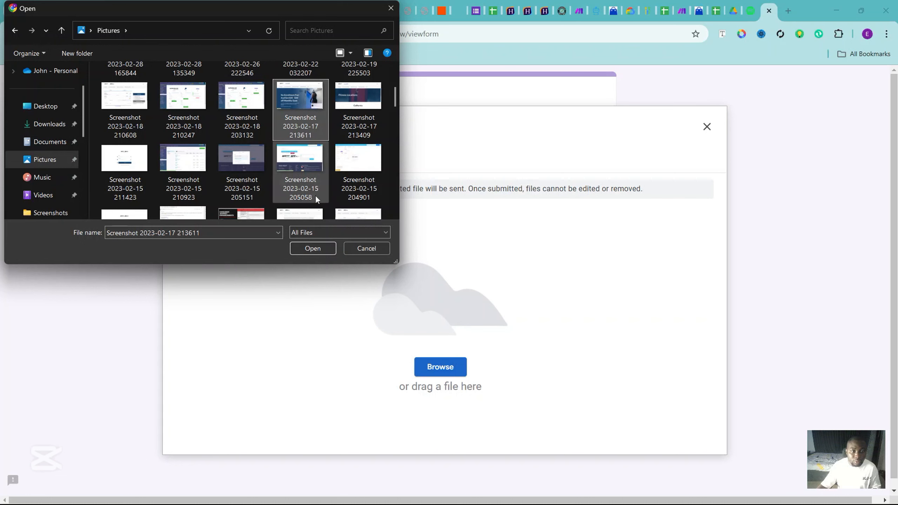
pyautogui.click(311, 249)
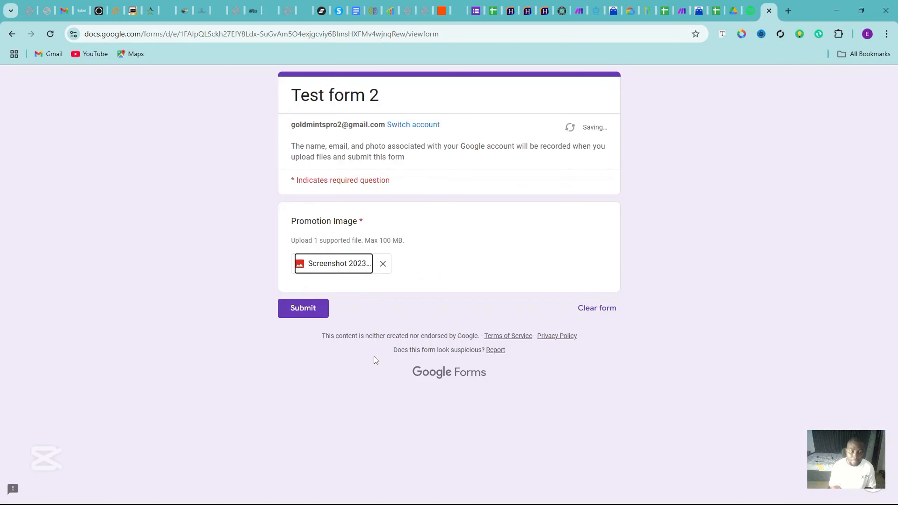
pyautogui.click(309, 314)
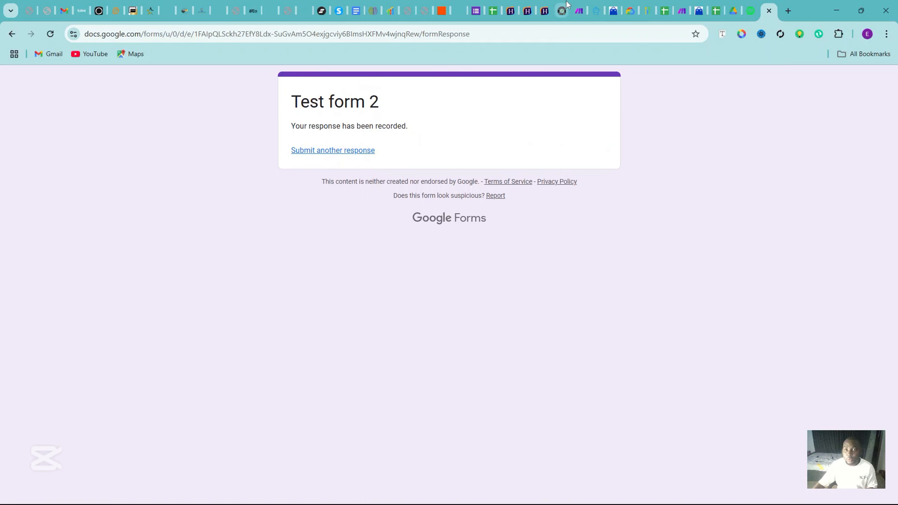
pyautogui.click(577, 8)
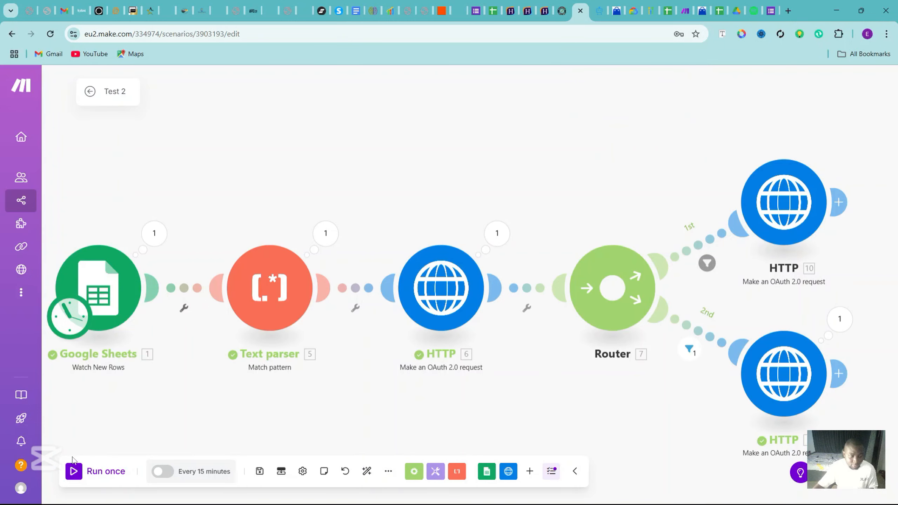
pyautogui.click(76, 476)
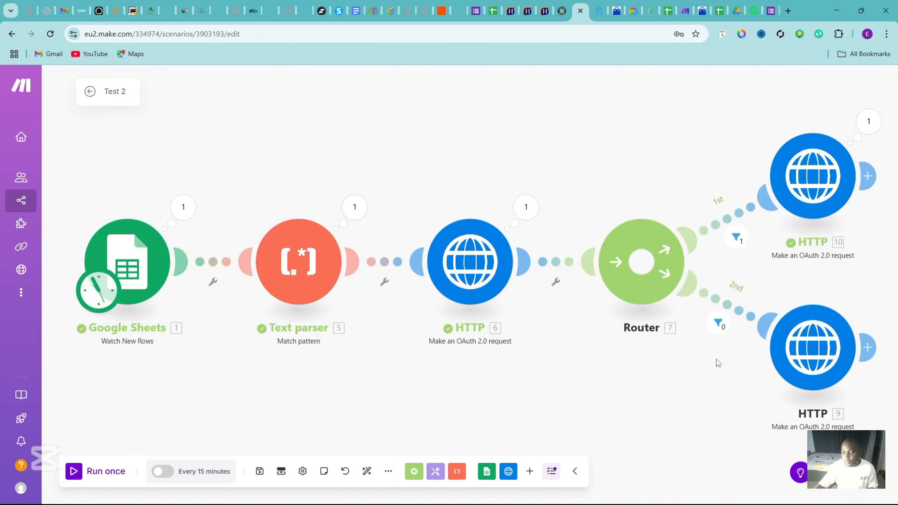
pyautogui.moveTo(716, 360); pyautogui.dragTo(667, 376)
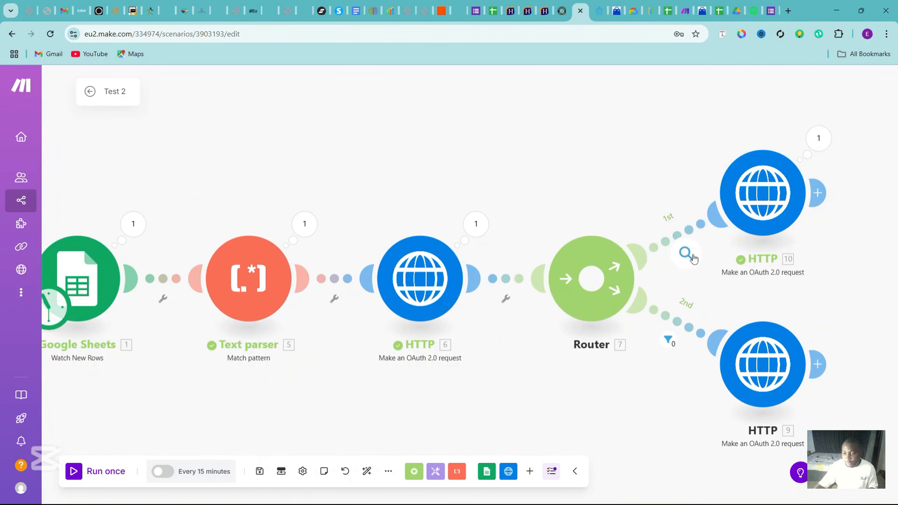
pyautogui.click(685, 254)
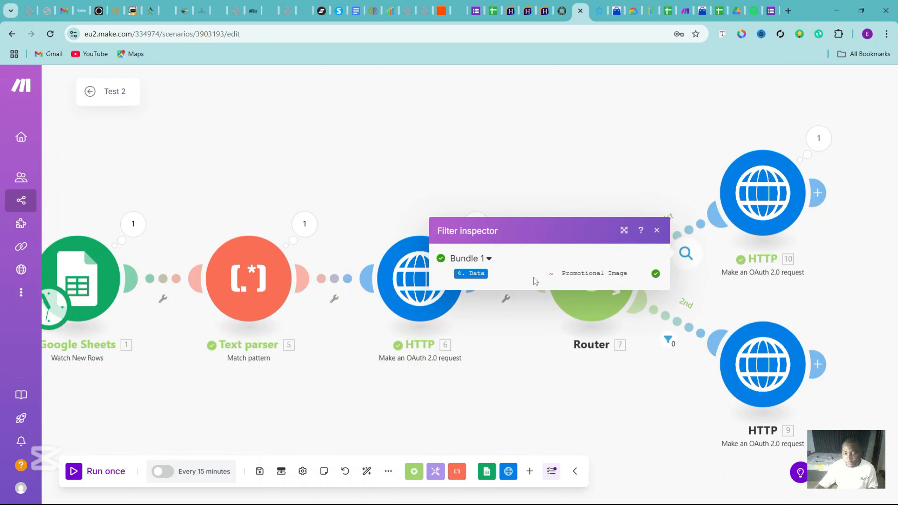
pyautogui.click(601, 173)
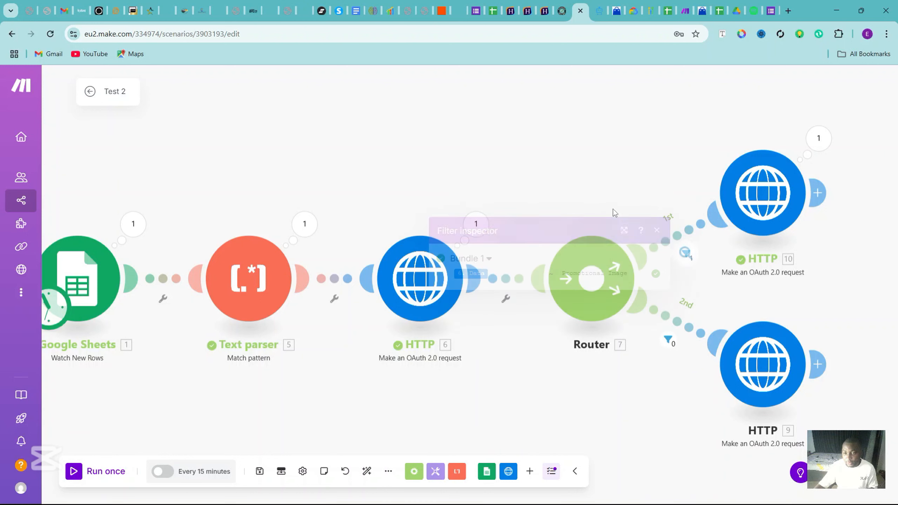
pyautogui.click(669, 344)
pyautogui.moveTo(702, 359)
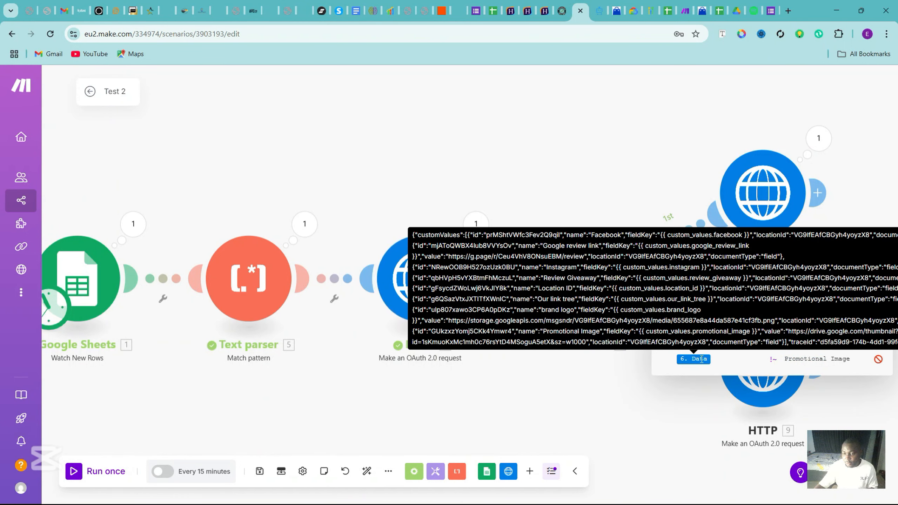
pyautogui.click(699, 409)
pyautogui.click(668, 341)
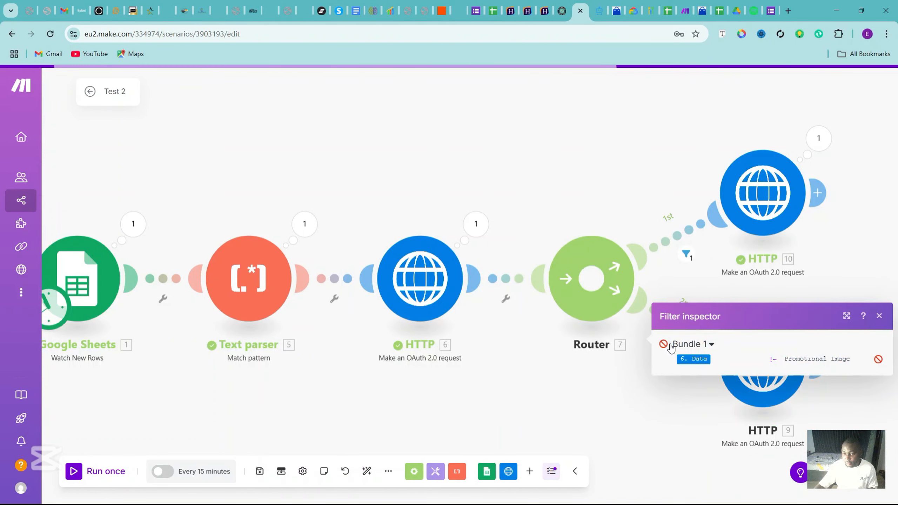
pyautogui.click(679, 409)
pyautogui.click(669, 342)
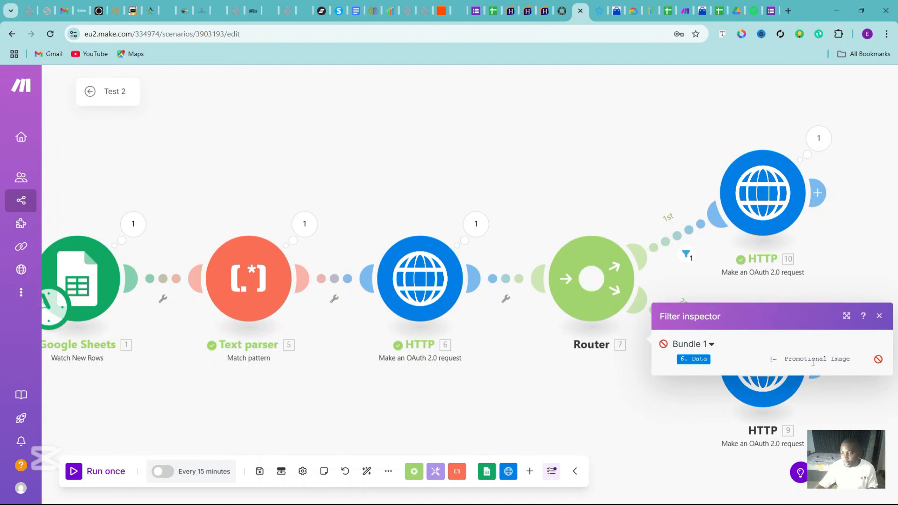
pyautogui.click(879, 317)
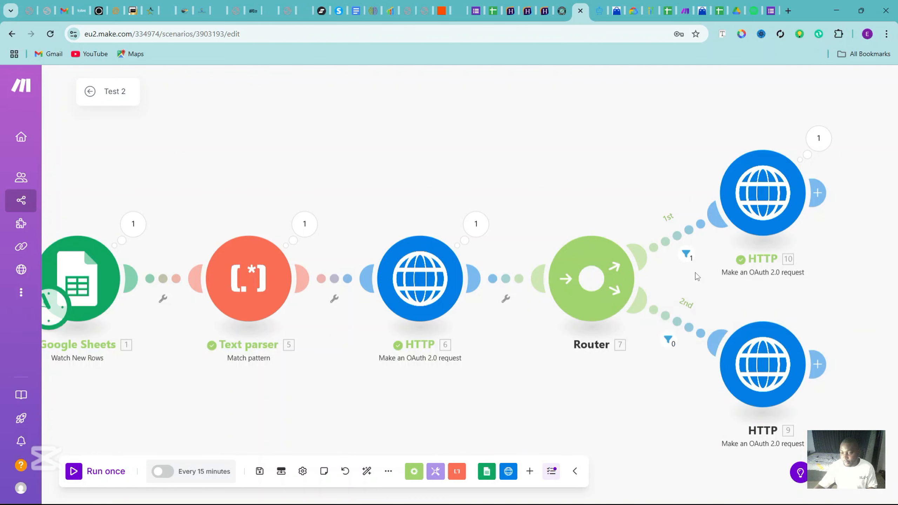
pyautogui.click(685, 254)
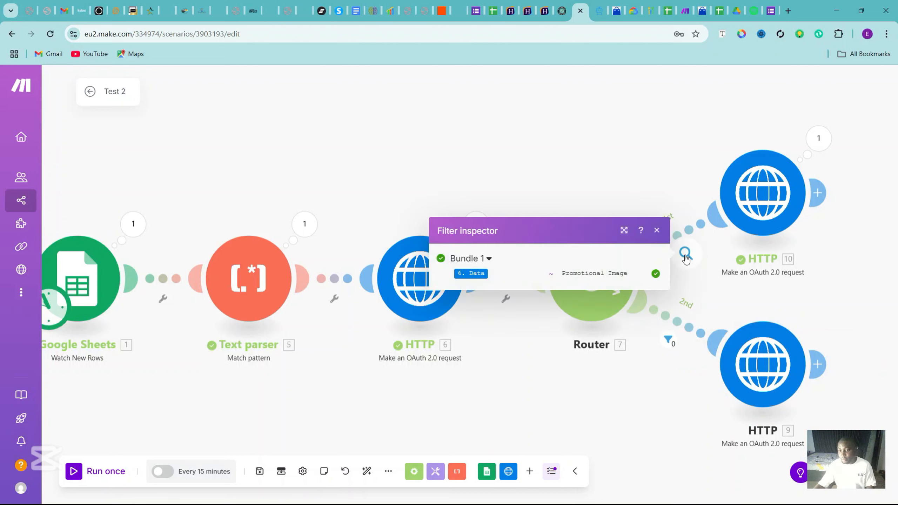
pyautogui.click(658, 230)
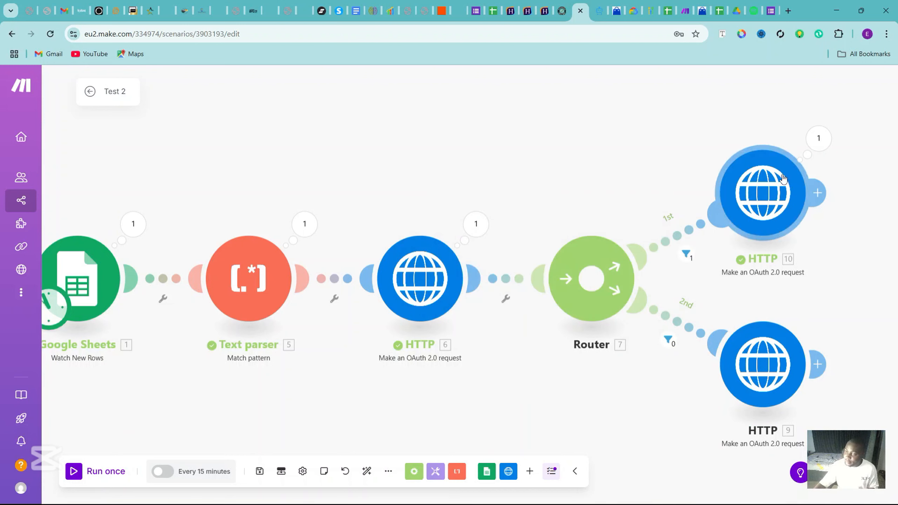
# Step: Reload the modernnailbar.us/promotions page several times to check the promo image
pyautogui.click(560, 8)
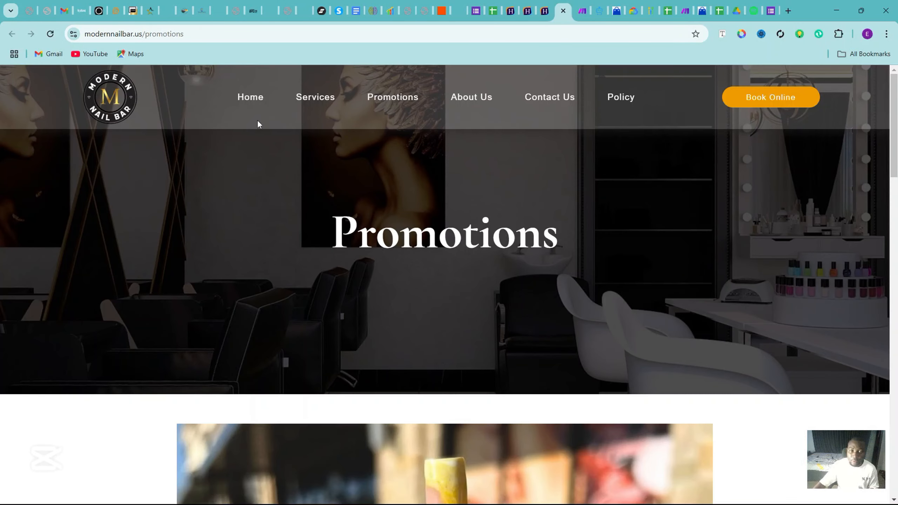
pyautogui.click(49, 35)
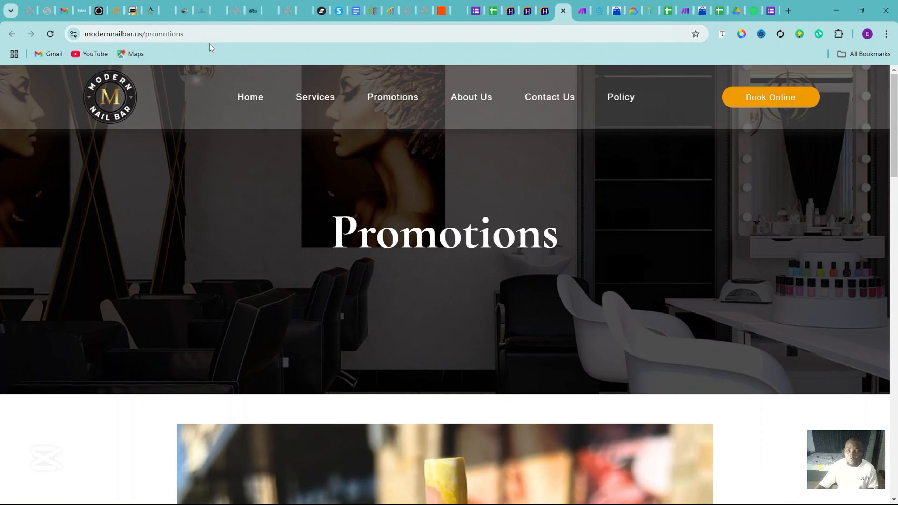
pyautogui.click(50, 34)
pyautogui.moveTo(894, 90); pyautogui.dragTo(888, 46)
pyautogui.click(50, 35)
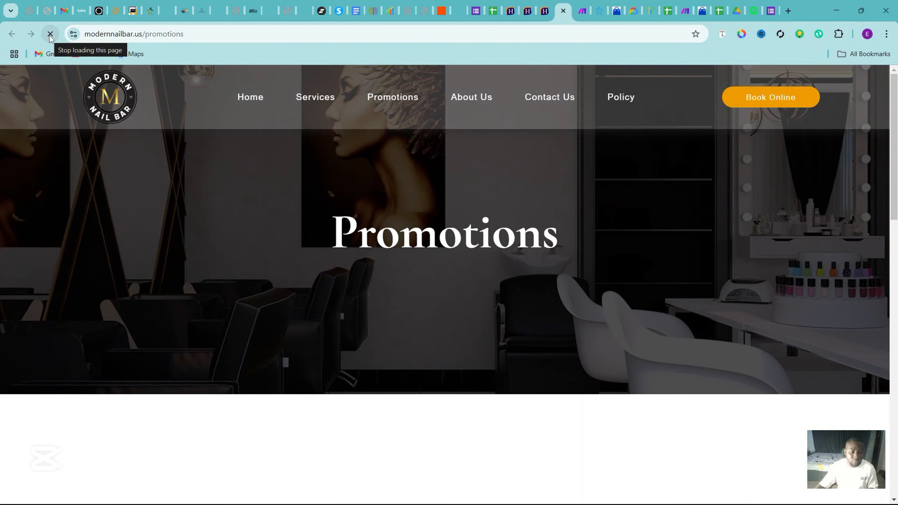
# Step: Check HTTP 10's run output, then add a request header named 'version'
pyautogui.click(564, 11)
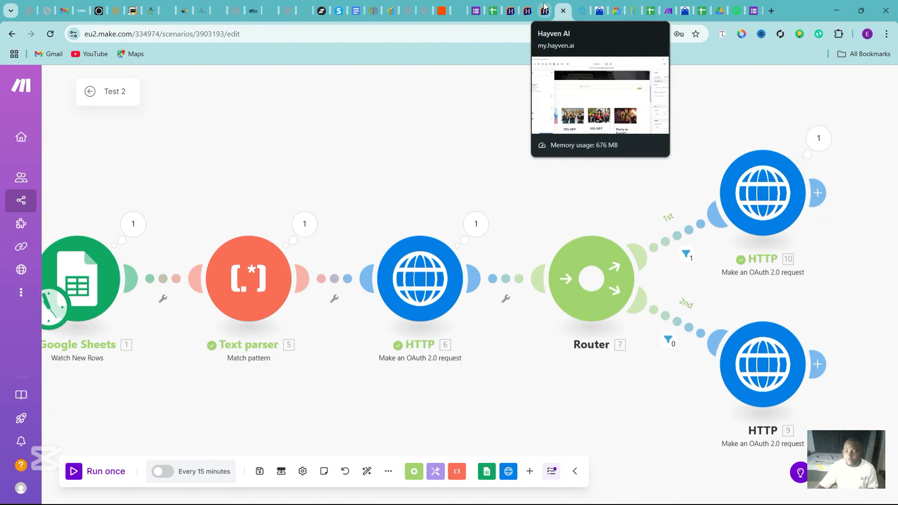
pyautogui.click(826, 141)
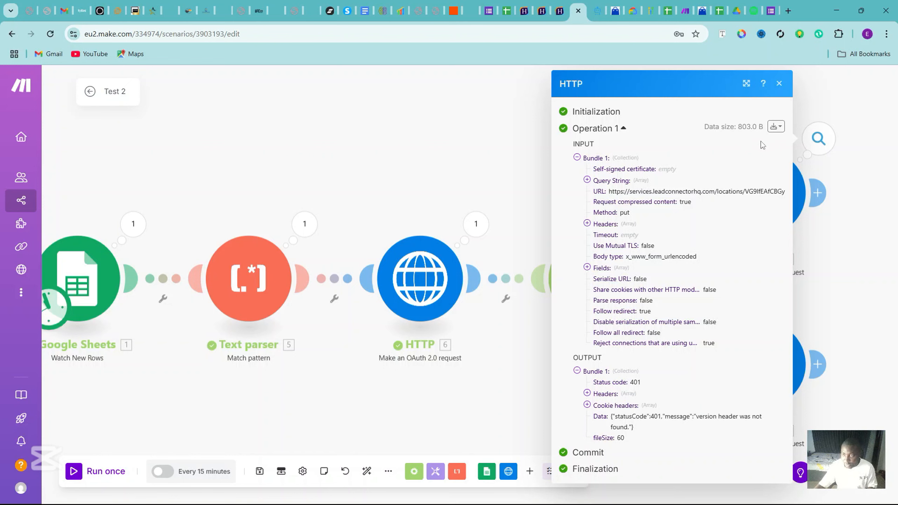
pyautogui.click(779, 83)
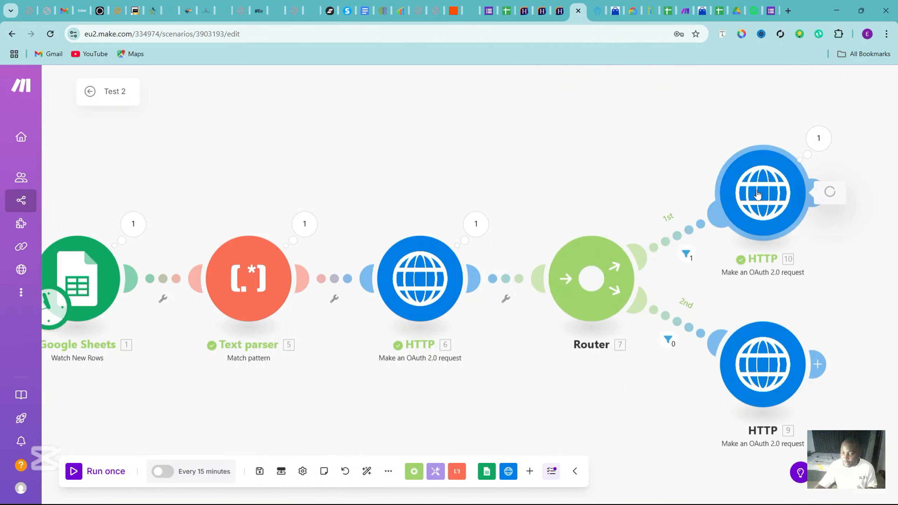
pyautogui.click(757, 195)
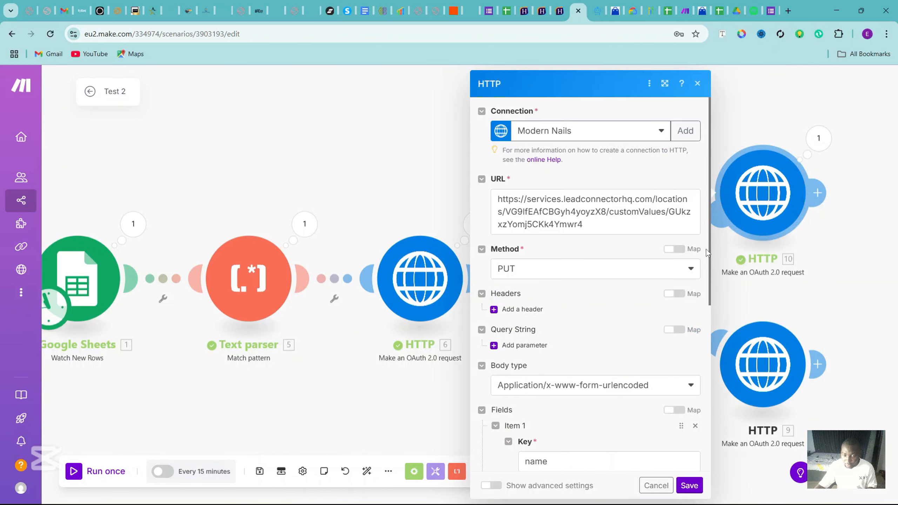
pyautogui.click(511, 313)
pyautogui.click(540, 345)
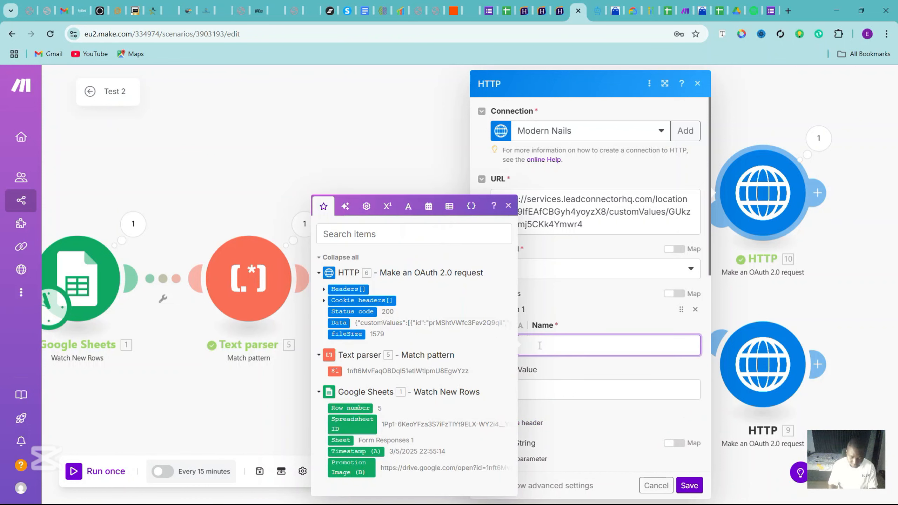
pyautogui.write('version')
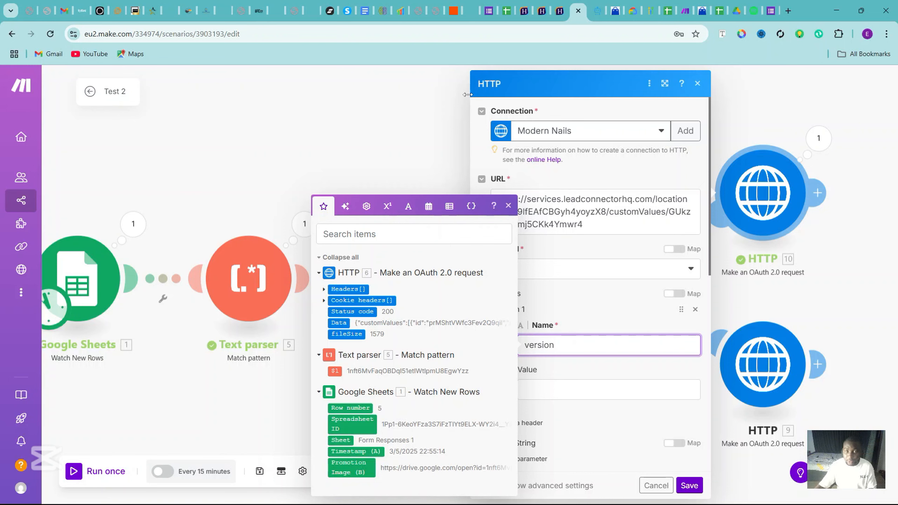
# Step: Find and select the allowed Version value 2021-07-28 in the HighLevel docs
pyautogui.click(602, 10)
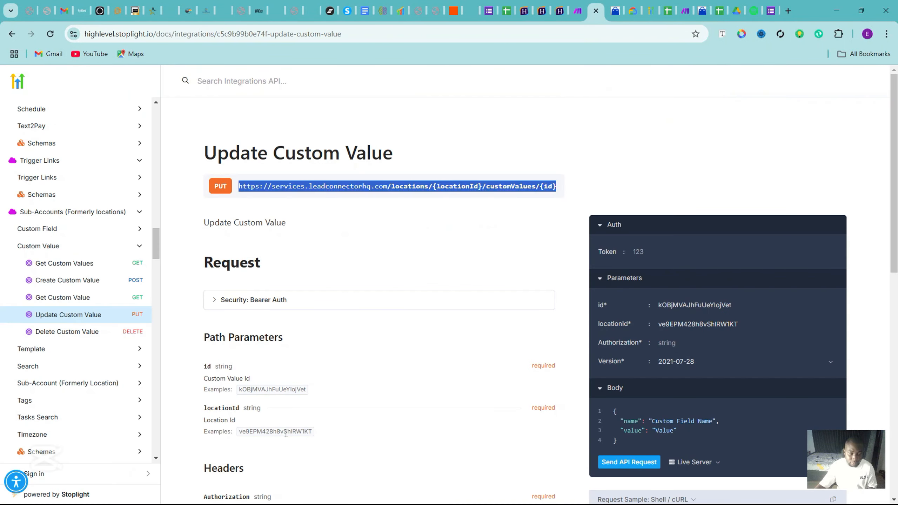
pyautogui.moveTo(896, 206); pyautogui.dragTo(896, 324)
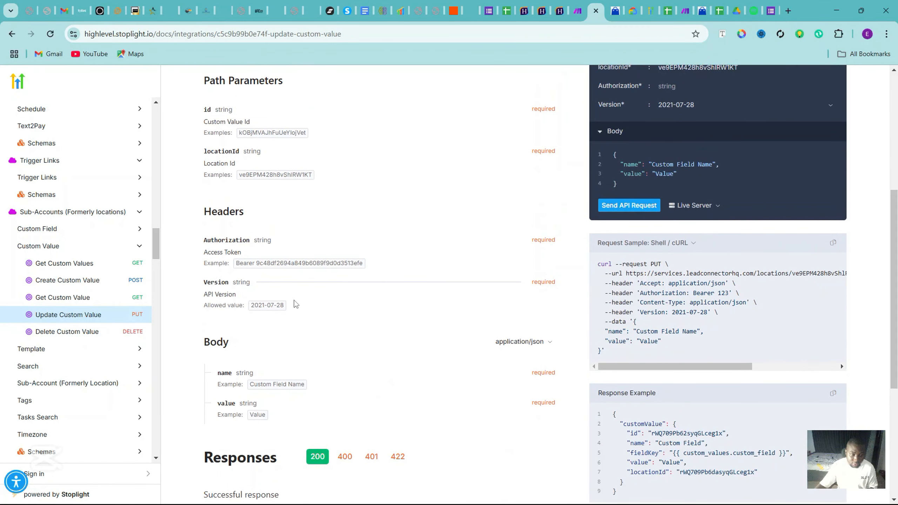
pyautogui.moveTo(286, 310); pyautogui.dragTo(244, 309)
pyautogui.hotkey('ctrl', 'c')
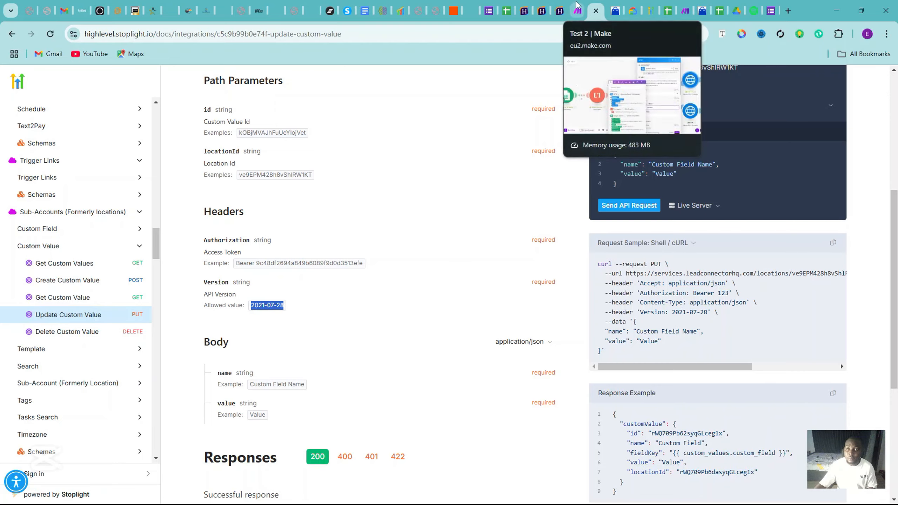
# Step: Paste 2021-07-28 as the HTTP module's version header value and save the module
pyautogui.click(579, 11)
pyautogui.click(560, 387)
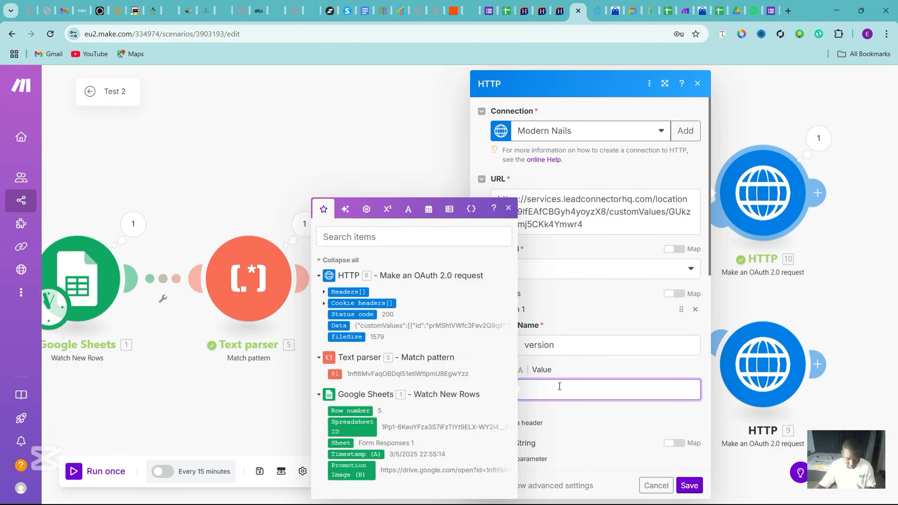
pyautogui.hotkey('ctrl', 'v')
pyautogui.click(508, 208)
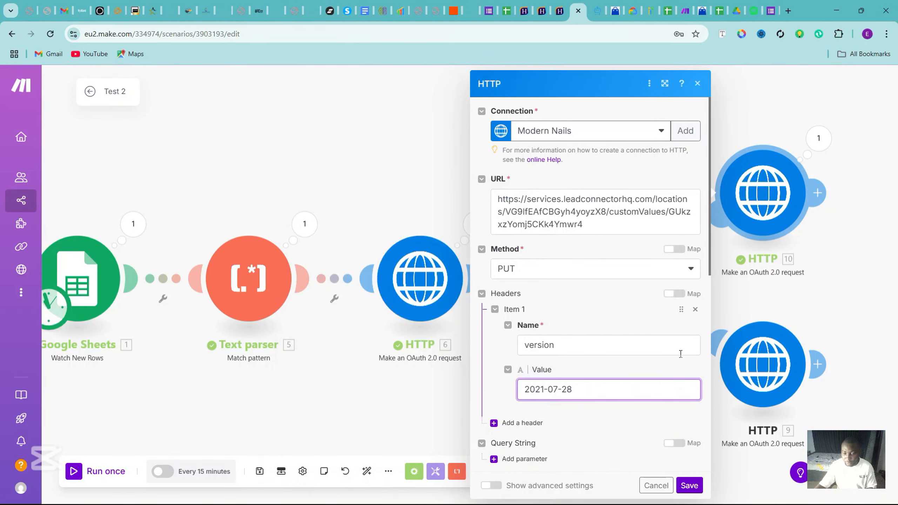
pyautogui.scroll(-10, 691, 458)
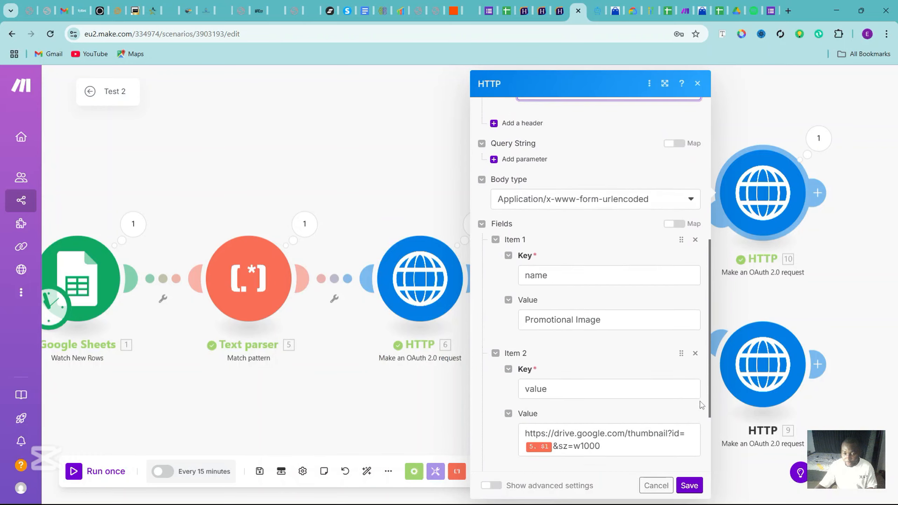
pyautogui.click(689, 485)
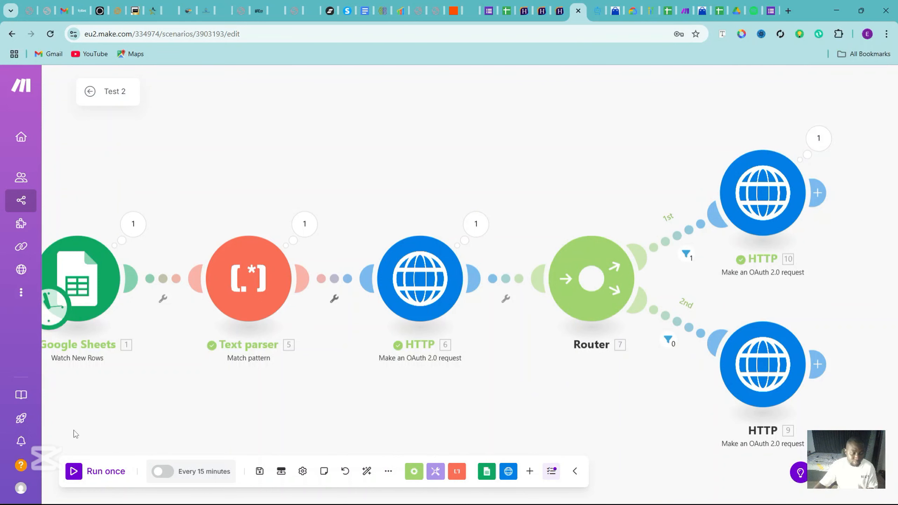
# Step: Run the scenario once and start another Test form 2 response
pyautogui.click(75, 471)
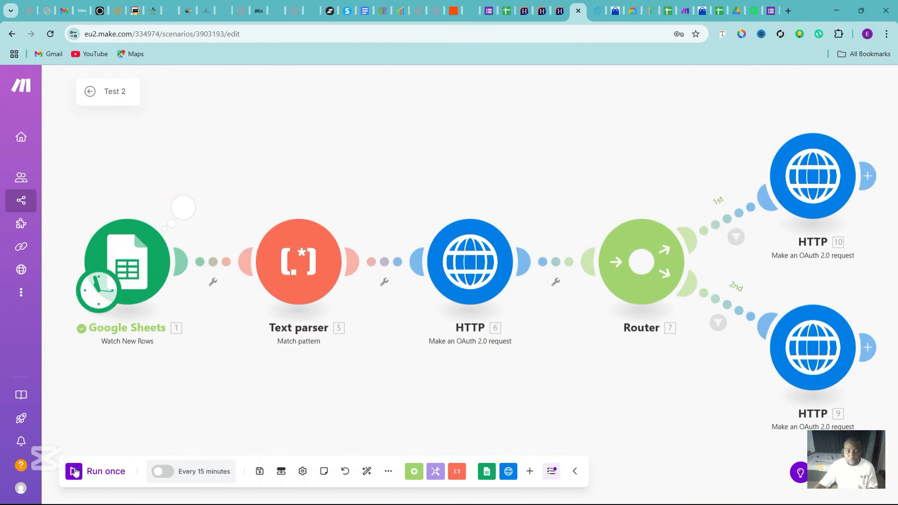
pyautogui.click(771, 11)
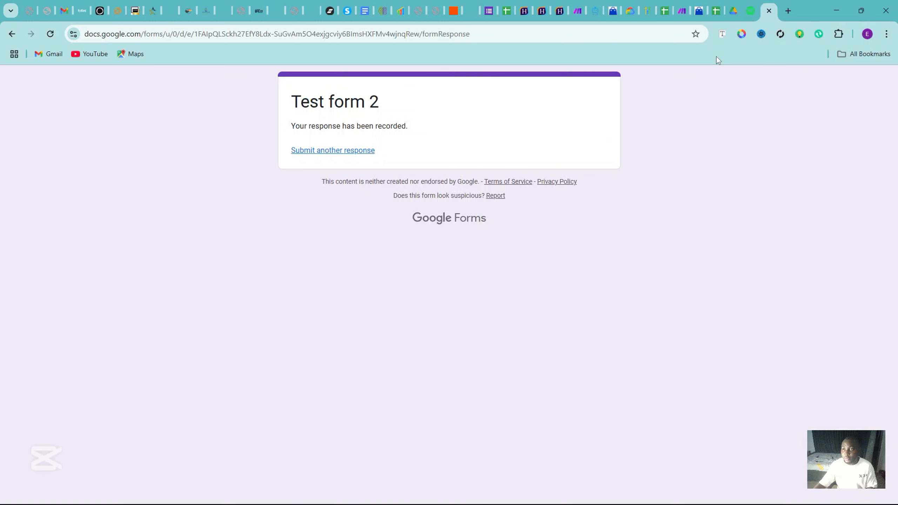
pyautogui.click(327, 153)
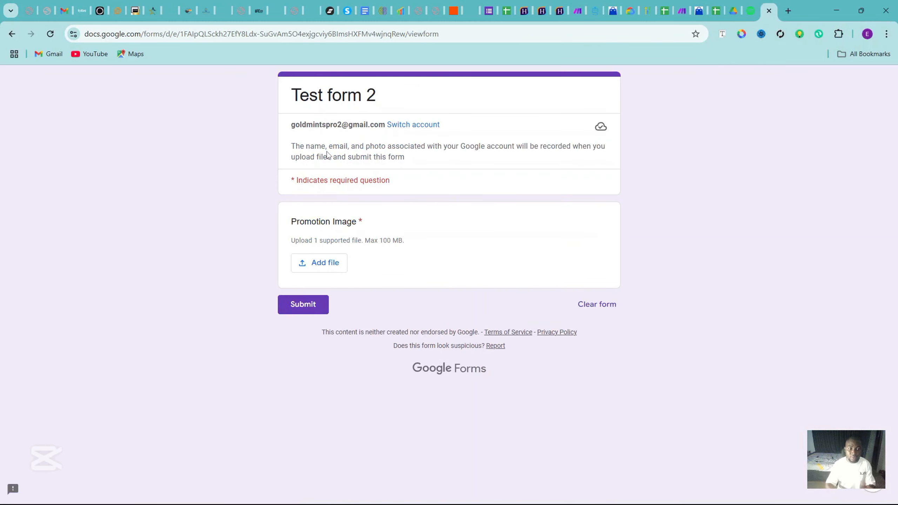
pyautogui.click(306, 265)
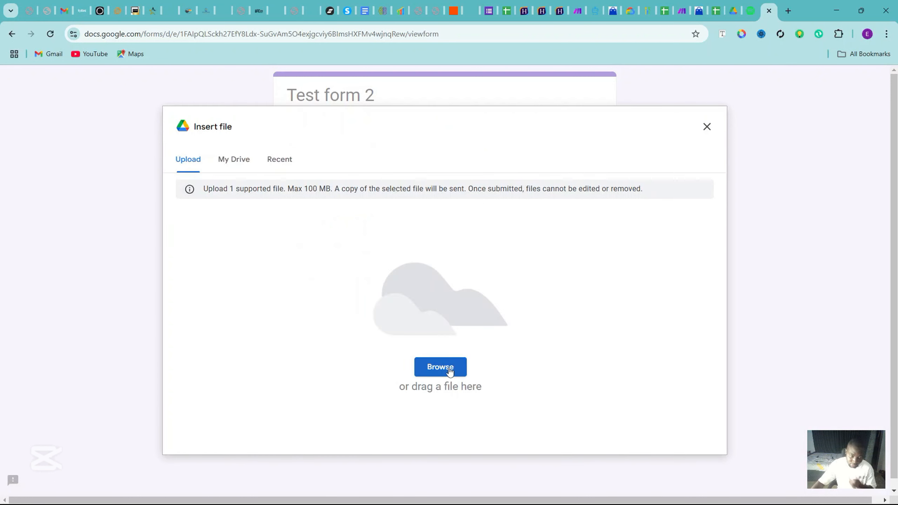
pyautogui.click(448, 369)
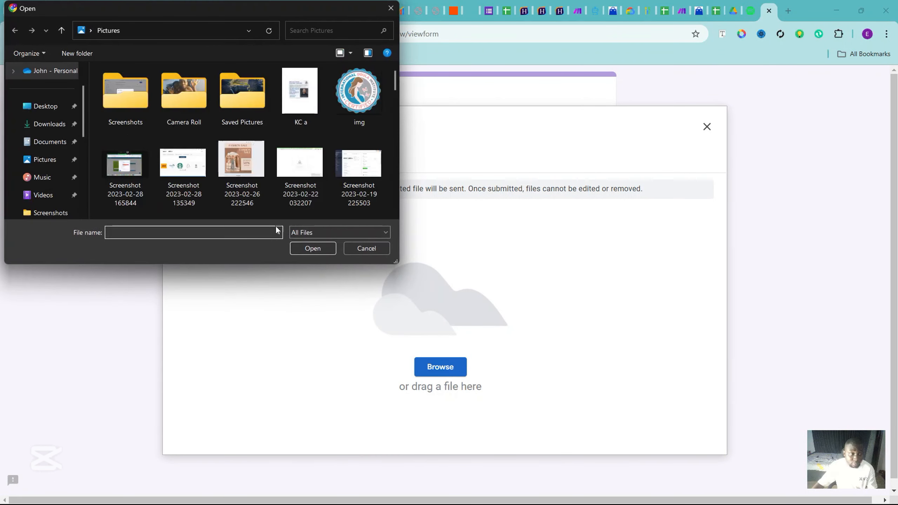
pyautogui.moveTo(396, 76); pyautogui.dragTo(392, 103)
pyautogui.click(129, 191)
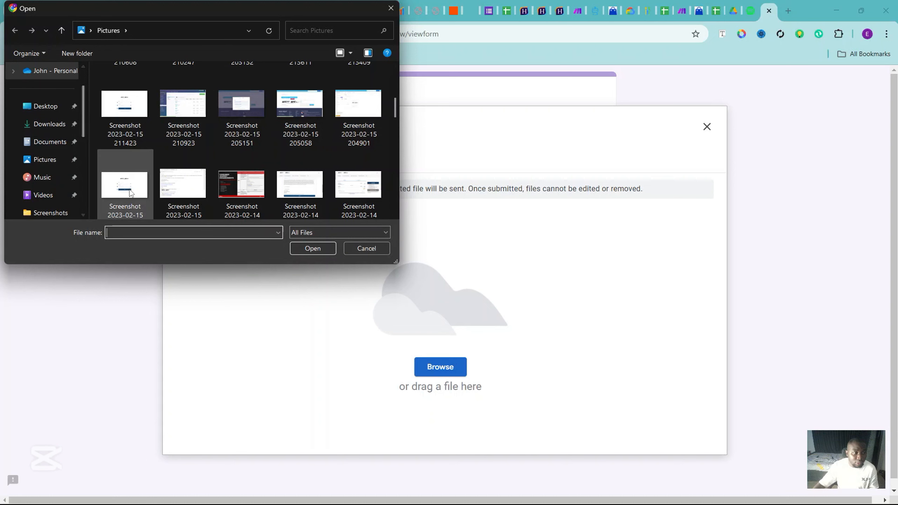
pyautogui.click(313, 248)
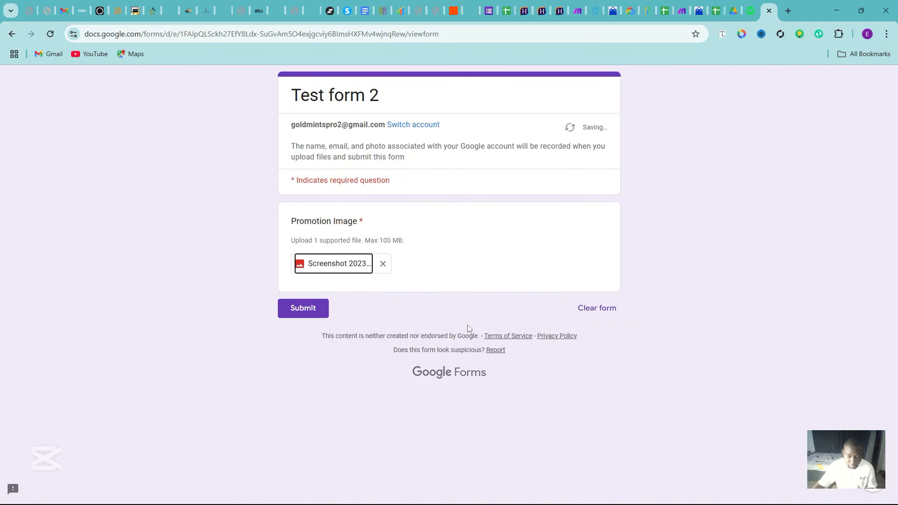
pyautogui.click(306, 314)
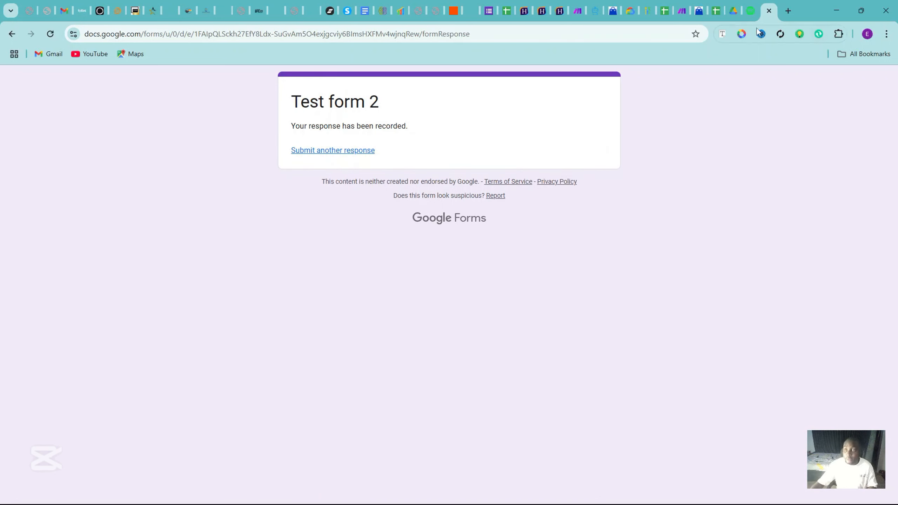
pyautogui.click(578, 10)
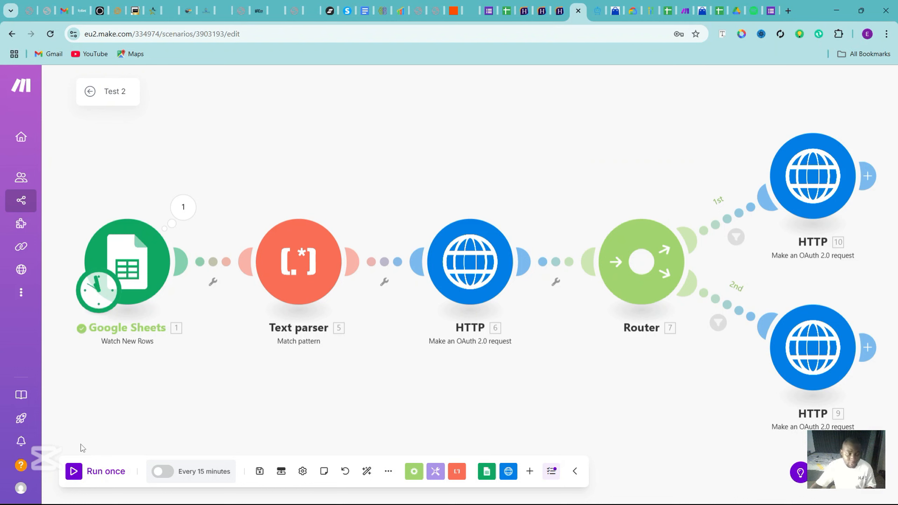
# Step: Run the scenario once to process the new response, then return to the Promotions page editor
pyautogui.click(75, 472)
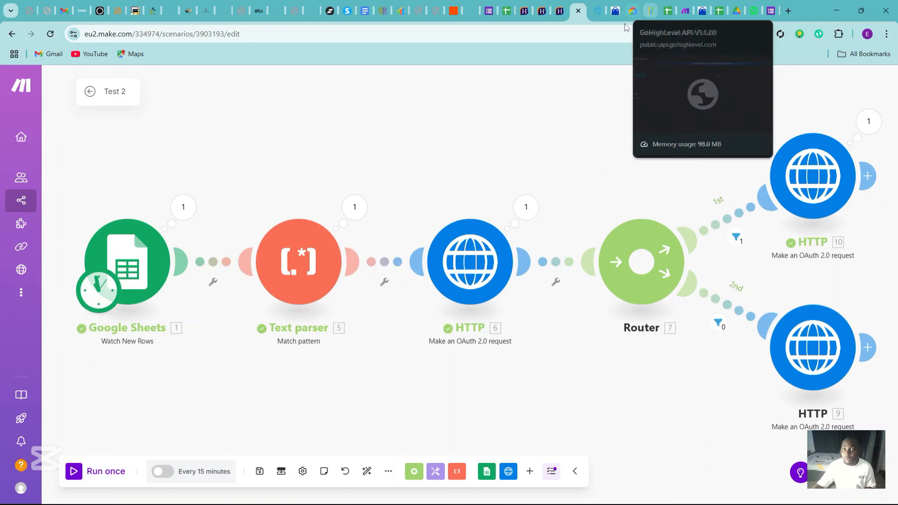
pyautogui.click(558, 4)
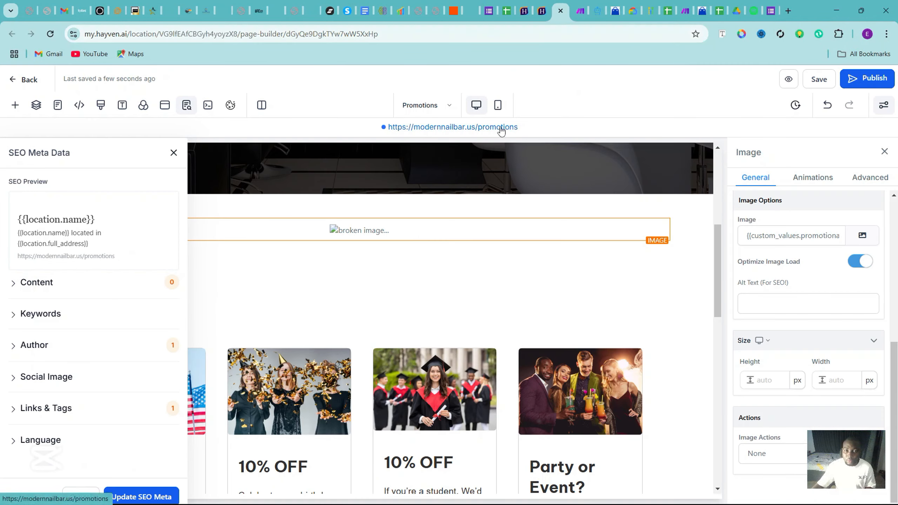
# Step: Check the image on the live modernnailbar.us/promotions page, then return to the form confirmation
pyautogui.click(500, 127)
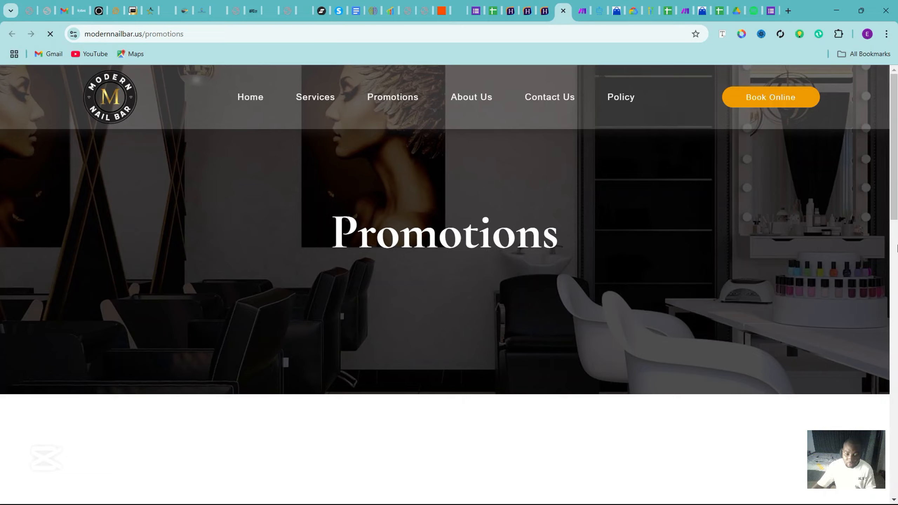
pyautogui.moveTo(896, 161); pyautogui.dragTo(897, 218)
pyautogui.scroll(-2, 377, 236)
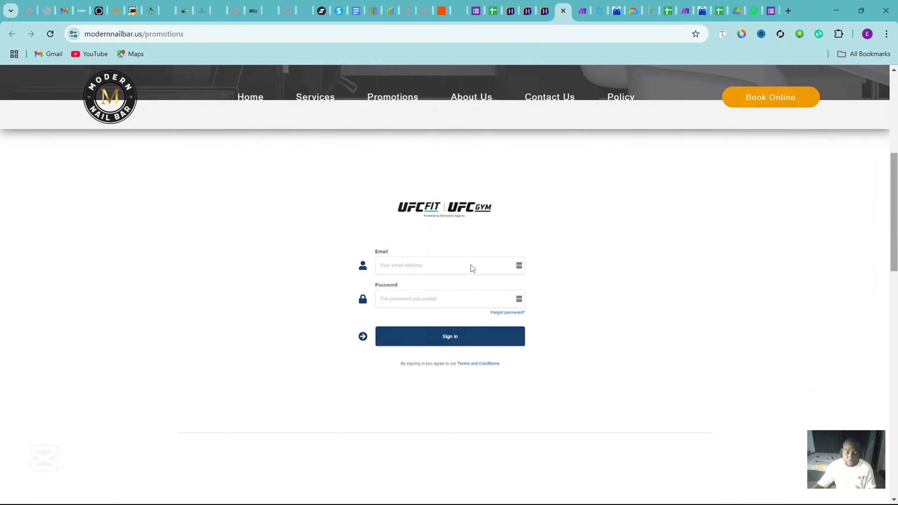
pyautogui.click(771, 10)
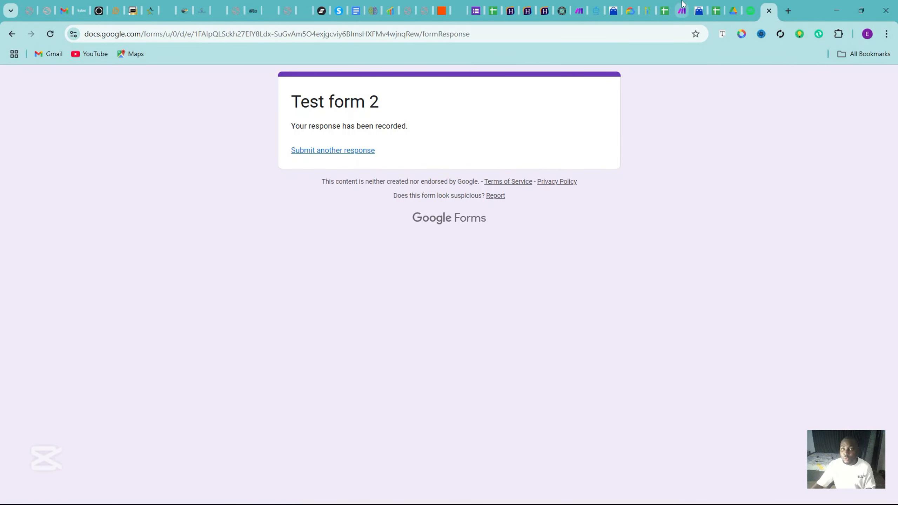
# Step: Inspect the Promotion Image upload question in Test form 2, then go back to Responses
pyautogui.moveTo(577, 4)
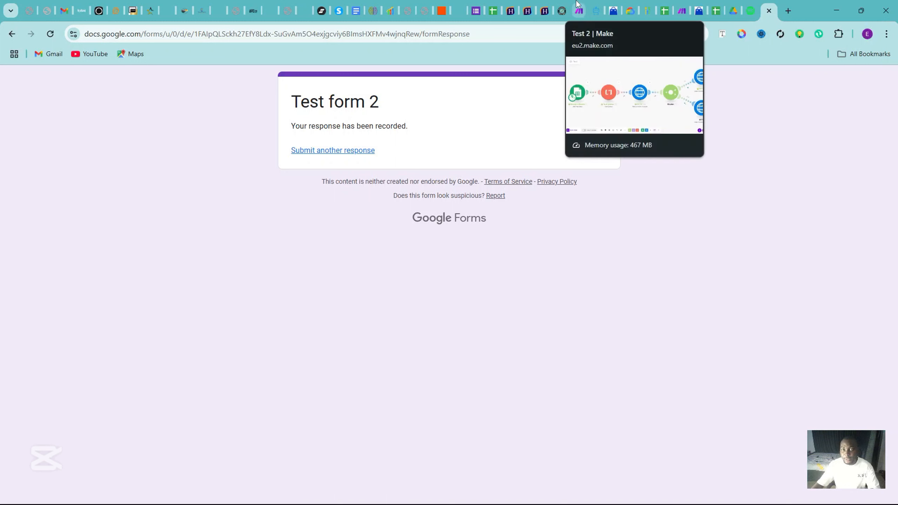
pyautogui.click(576, 6)
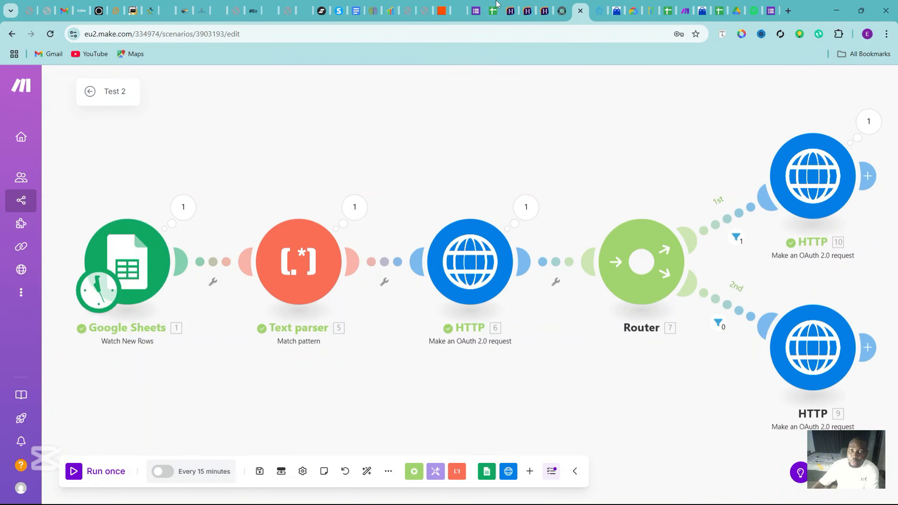
pyautogui.click(476, 5)
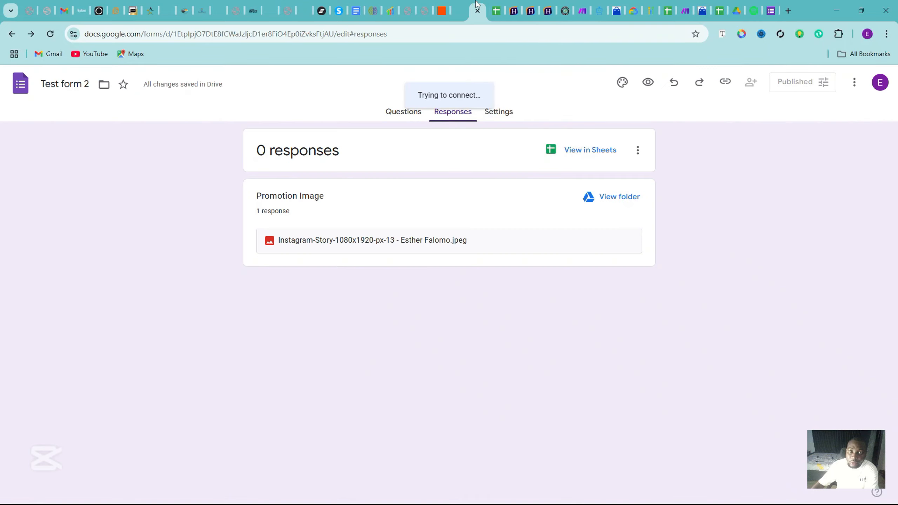
pyautogui.click(396, 116)
pyautogui.click(328, 227)
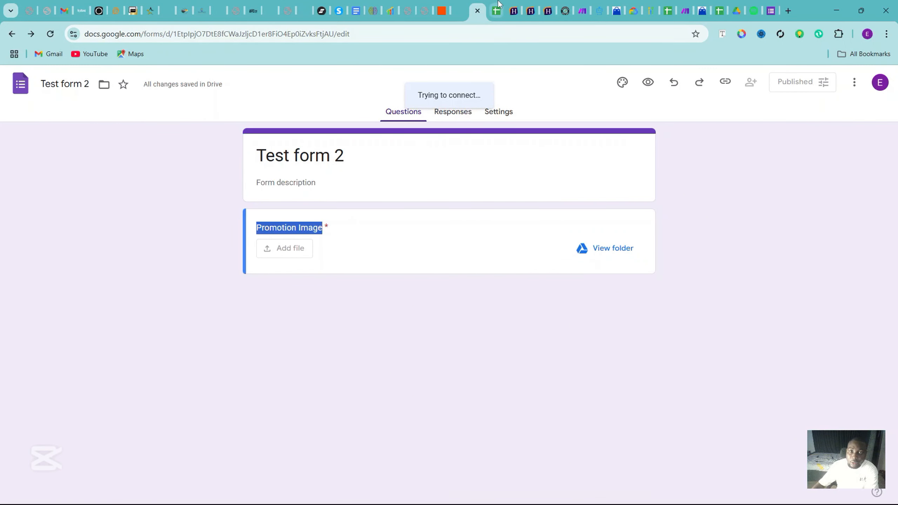
pyautogui.click(460, 116)
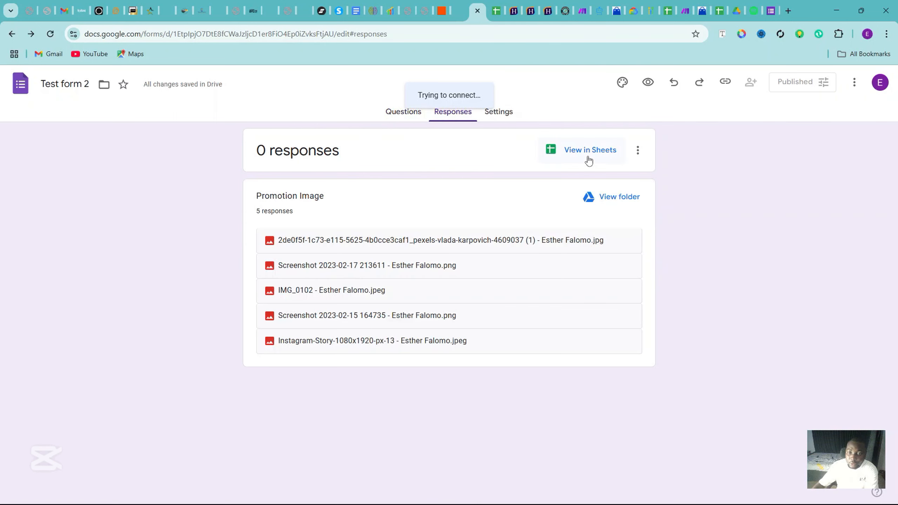
# Step: Open the linked Test form 2 (Responses) spreadsheet, then switch back to the Make scenario
pyautogui.click(577, 152)
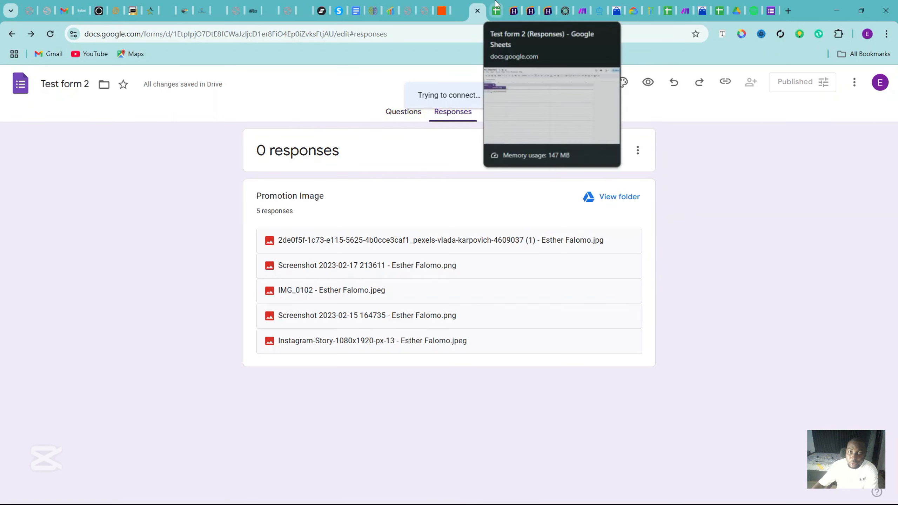
pyautogui.click(493, 10)
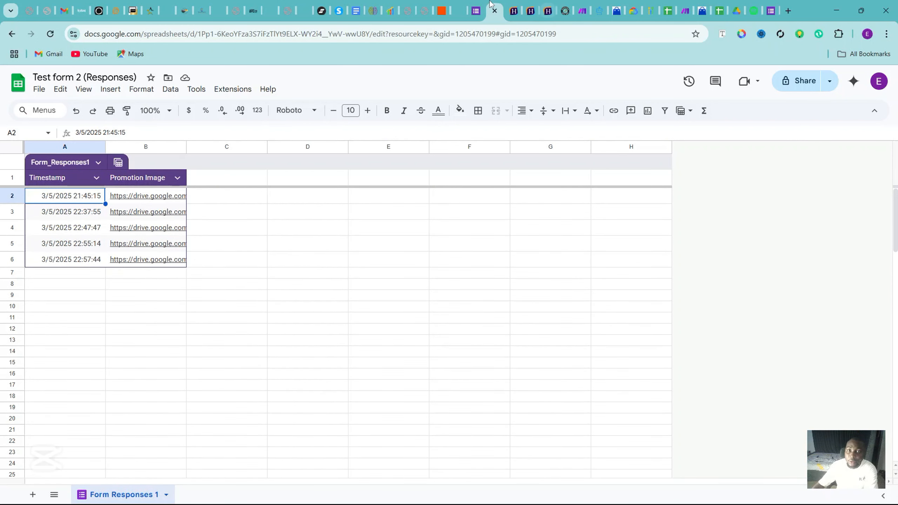
pyautogui.click(582, 8)
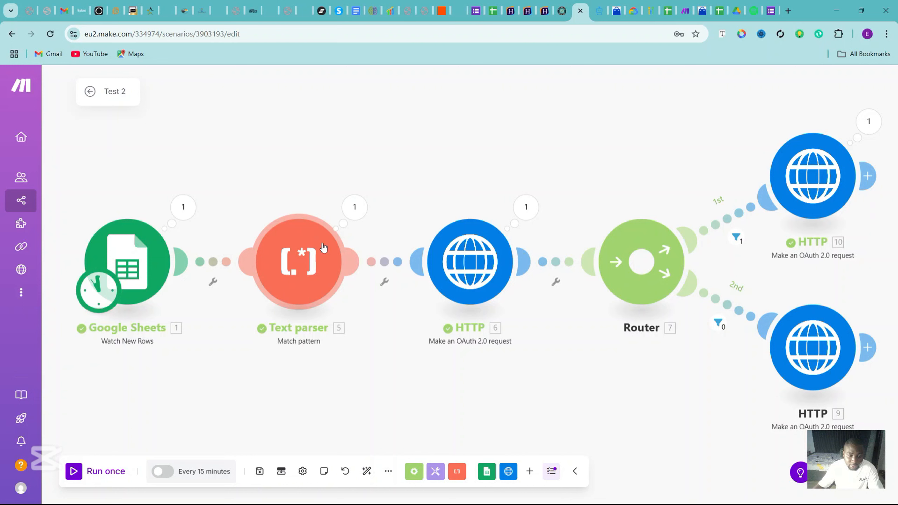
# Step: Inspect the regular expression in the Text parser module's Pattern field
pyautogui.click(290, 267)
pyautogui.moveTo(425, 131); pyautogui.dragTo(385, 133)
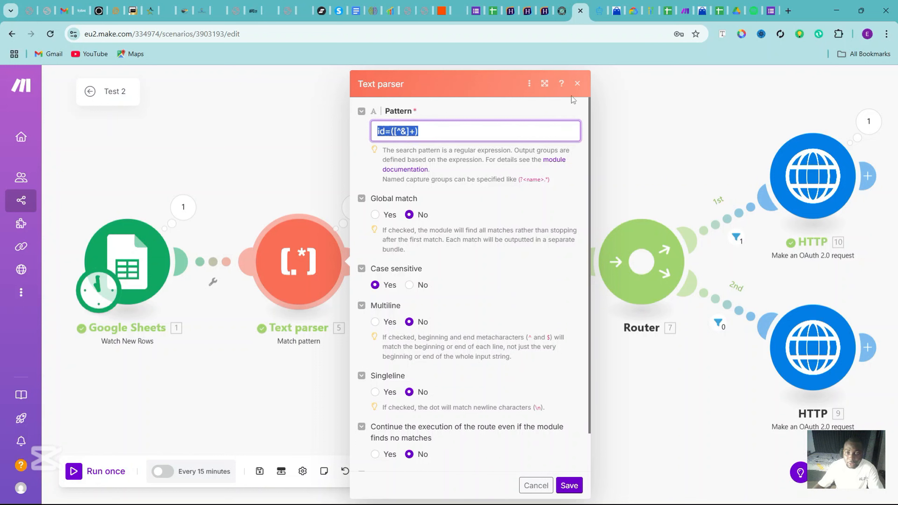
pyautogui.click(577, 85)
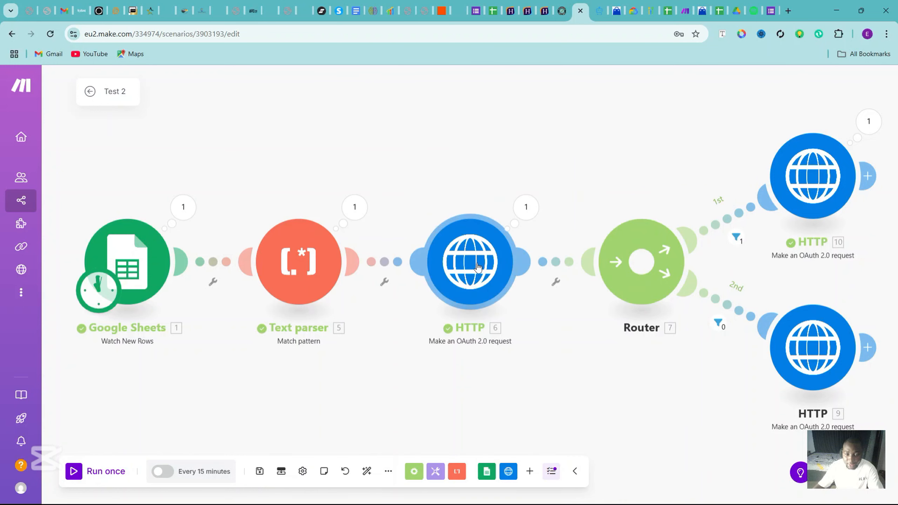
# Step: Review the first HTTP module's request settings and save the Test 2 scenario
pyautogui.click(477, 267)
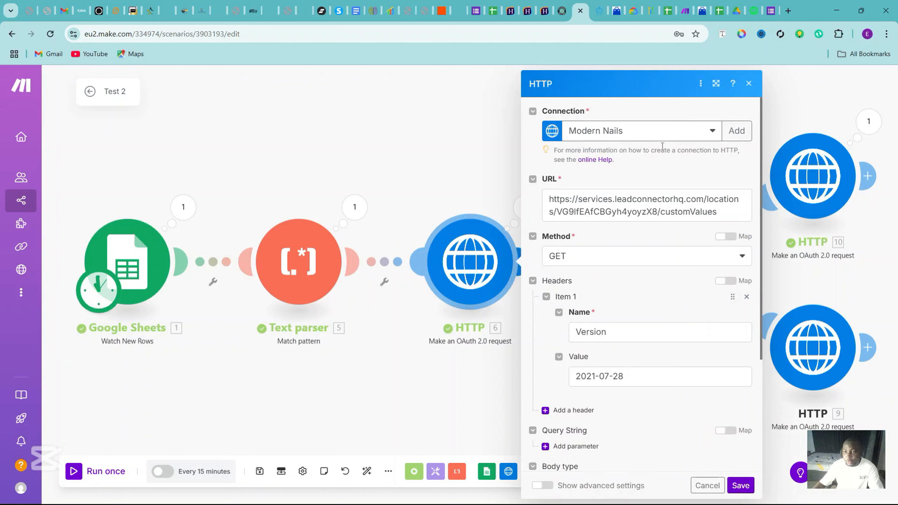
pyautogui.scroll(-5, 761, 175)
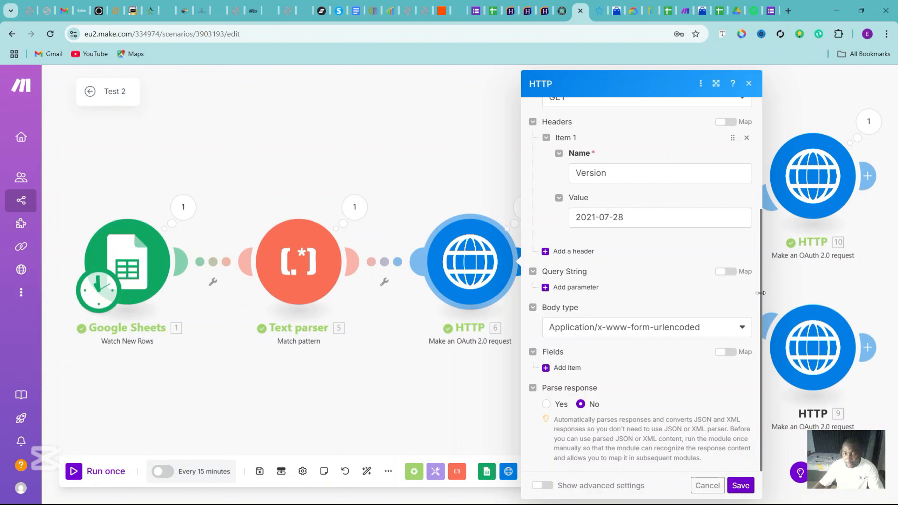
pyautogui.scroll(4, 761, 293)
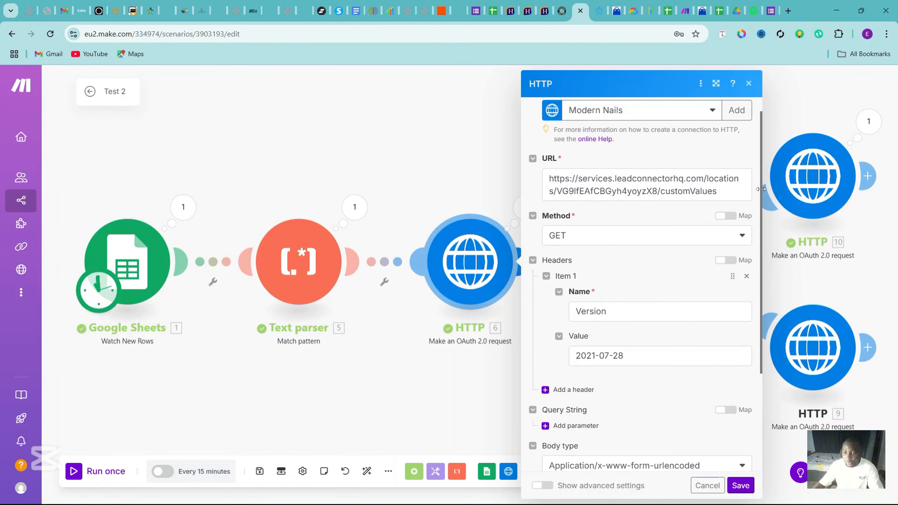
pyautogui.click(424, 143)
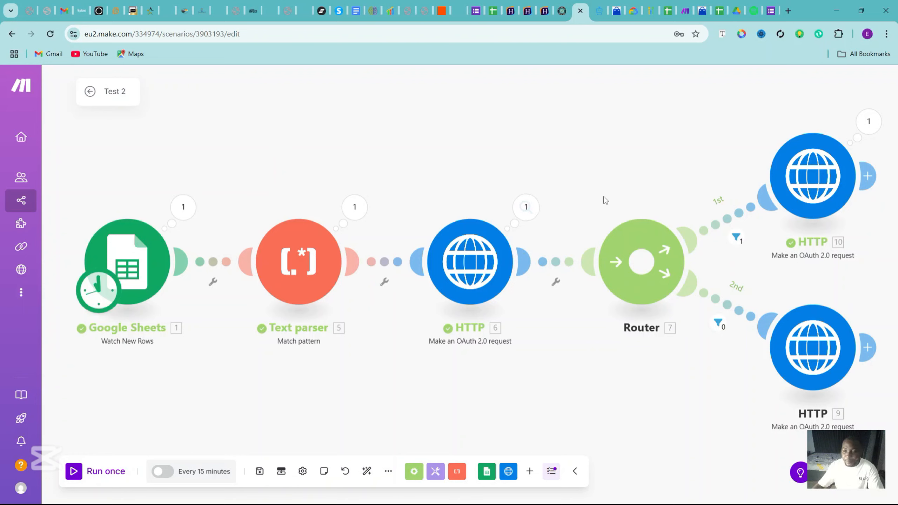
pyautogui.click(260, 472)
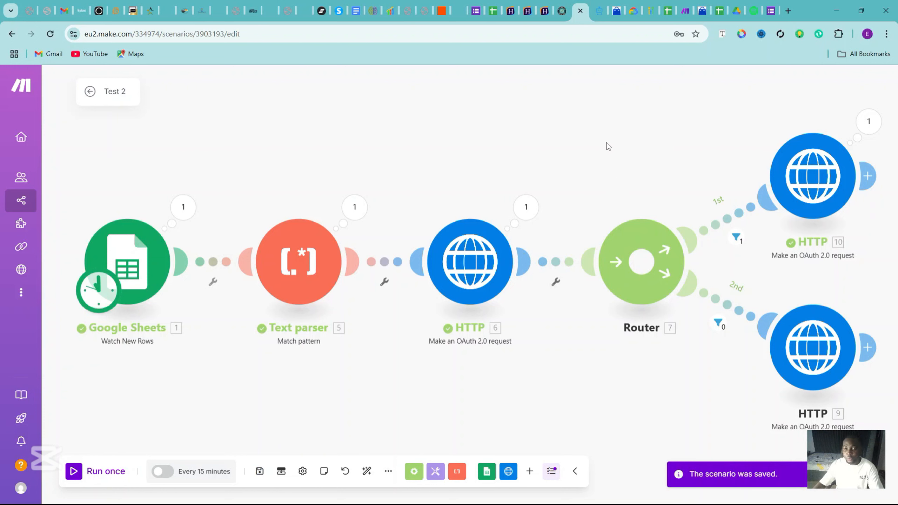
pyautogui.moveTo(574, 149); pyautogui.dragTo(600, 162)
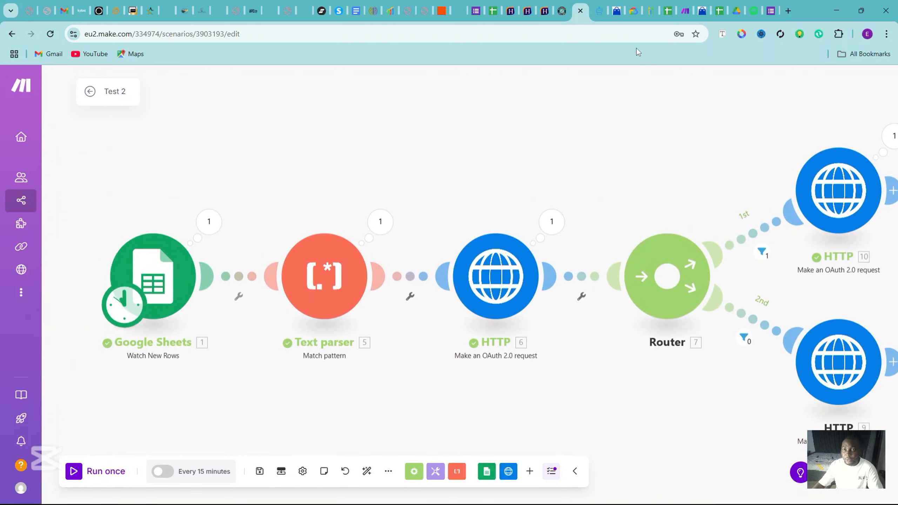
pyautogui.click(615, 5)
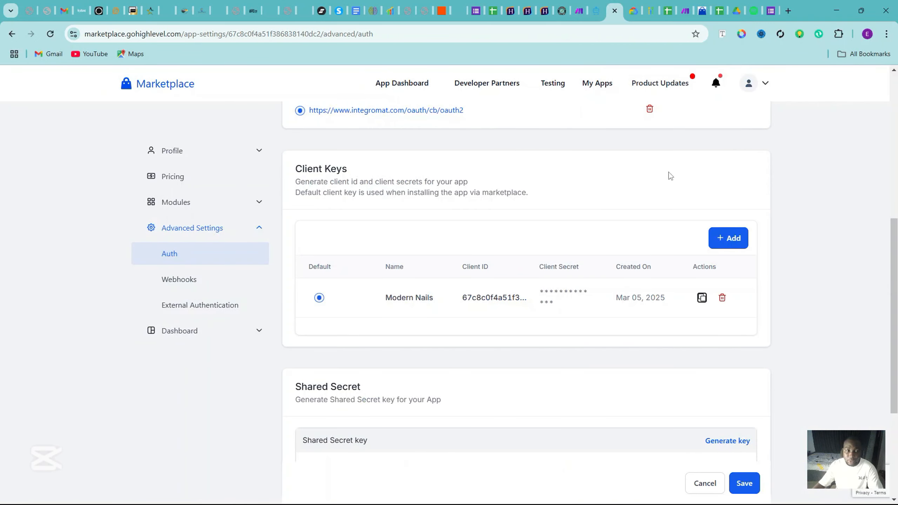
pyautogui.moveTo(895, 255); pyautogui.dragTo(888, 103)
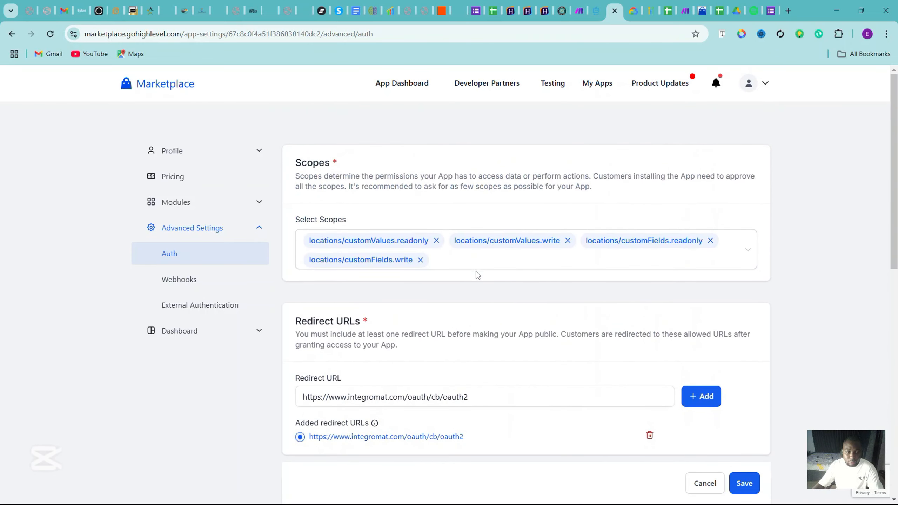
pyautogui.moveTo(889, 221); pyautogui.dragTo(892, 244)
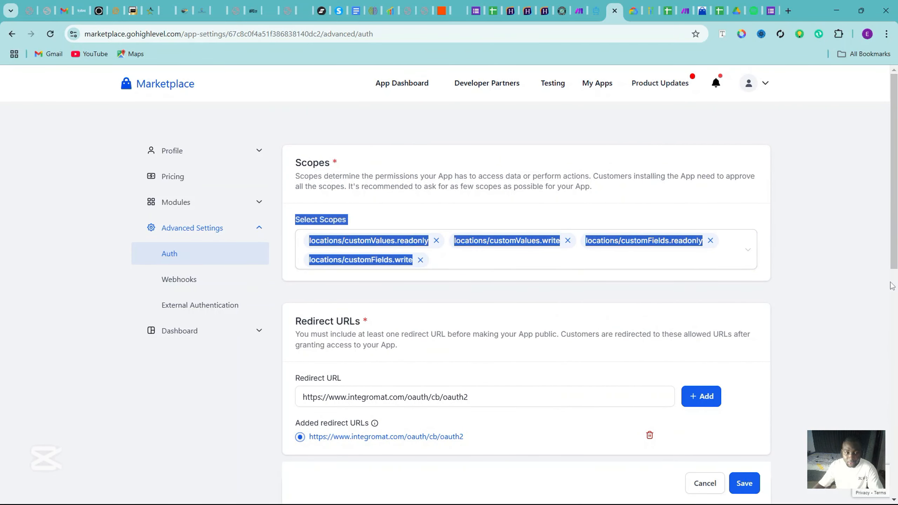
pyautogui.click(863, 257)
pyautogui.moveTo(895, 191); pyautogui.dragTo(897, 256)
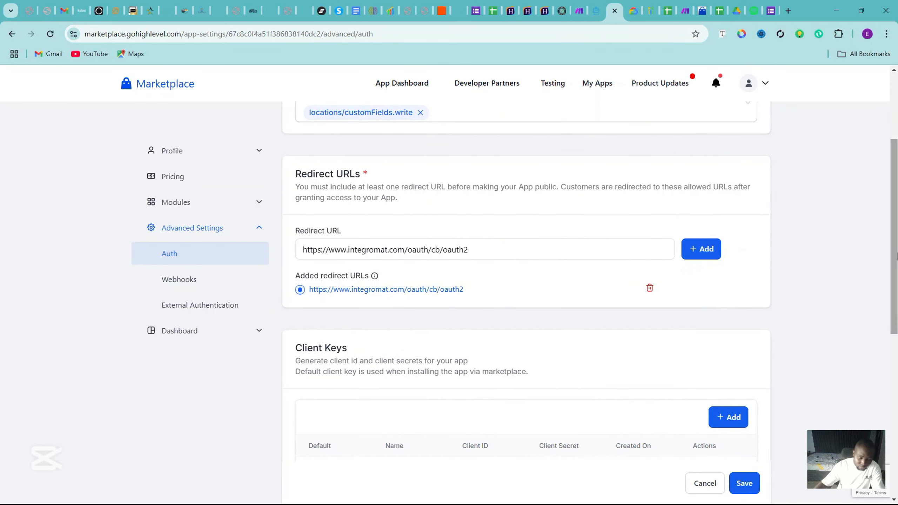
pyautogui.click(473, 250)
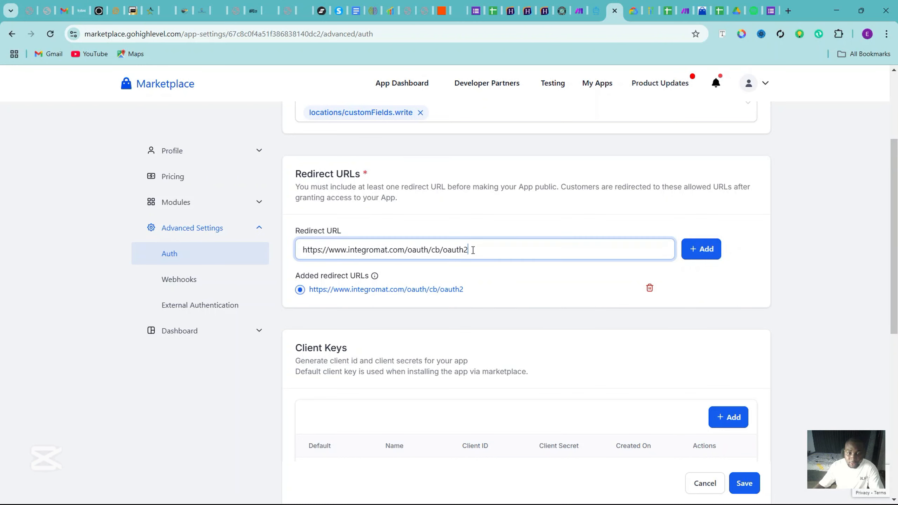
pyautogui.scroll(-5, 414, 288)
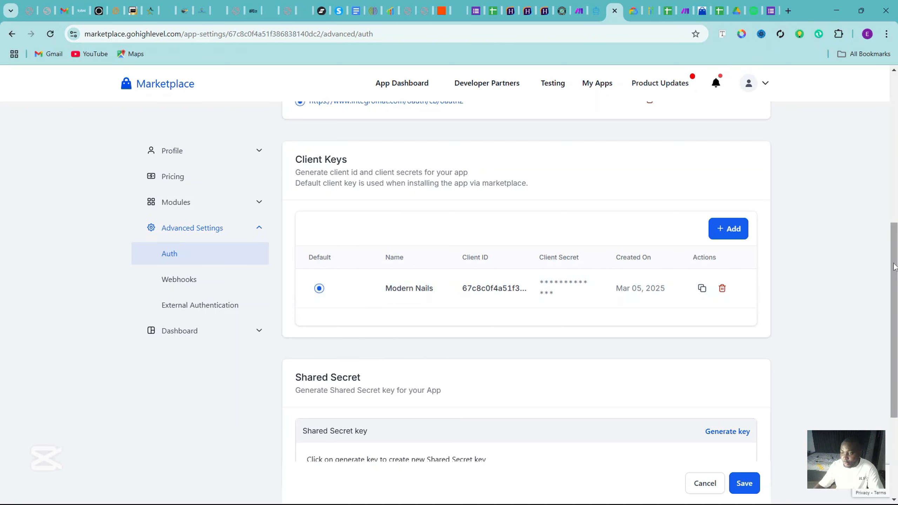
pyautogui.moveTo(894, 267); pyautogui.dragTo(894, 115)
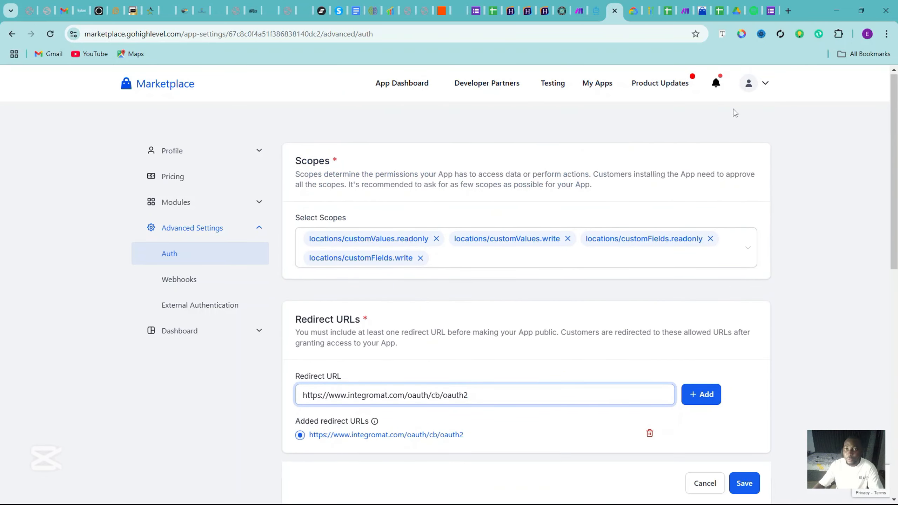
pyautogui.click(578, 5)
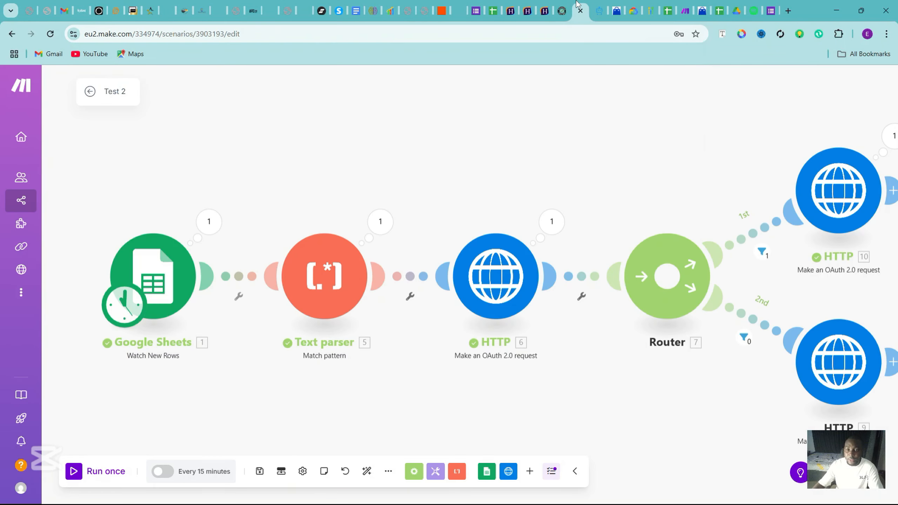